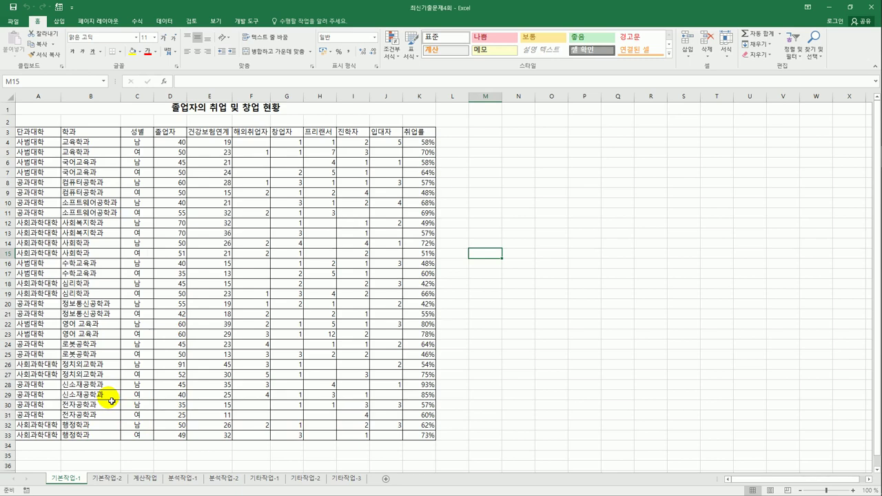
# Enter the criteria heading 조건 in cell A35, below the graduate table.
pyautogui.scroll(-2, 110, 400)
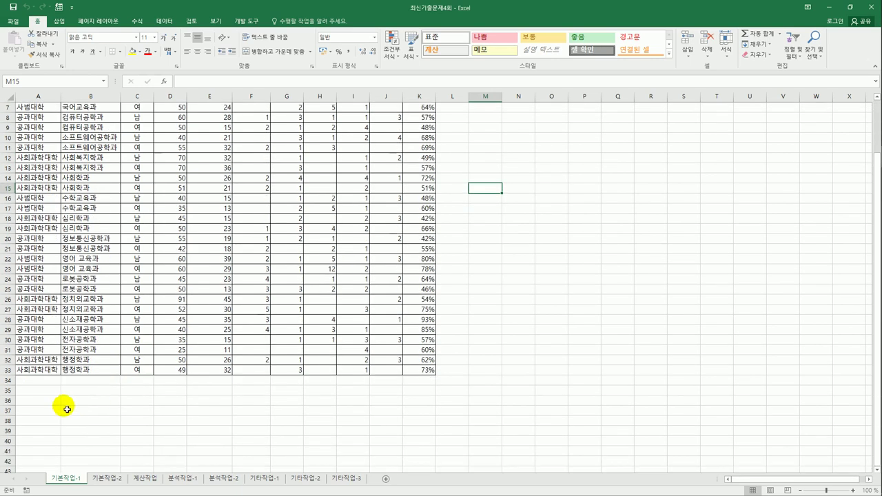
pyautogui.click(44, 391)
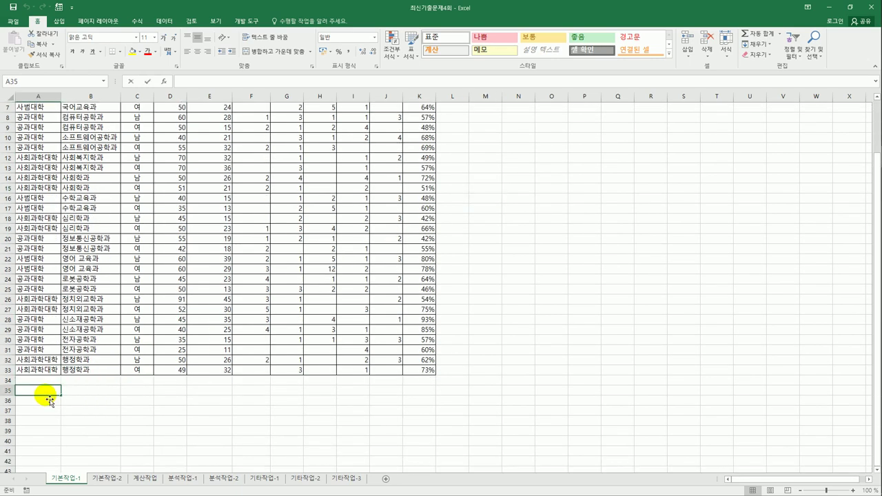
pyautogui.write('w조건')
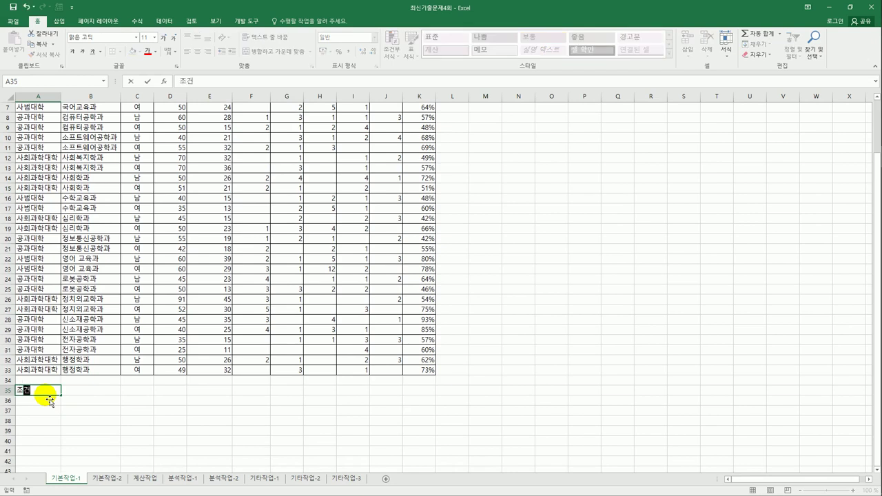
pyautogui.press('Return')
# Begin the criteria formula in A36 with =AND(RANK.EQ(K4,$K$4:$K$33)>=6, as its first condition.
pyautogui.write('=')
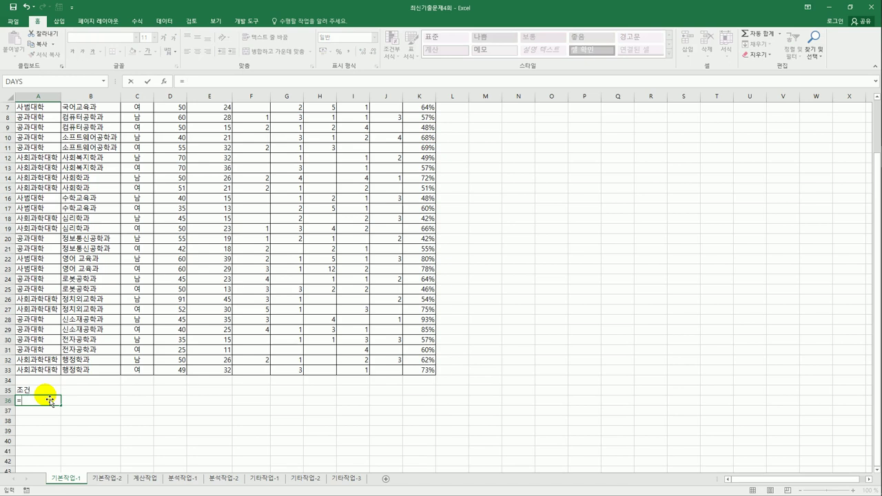
pyautogui.write('and(')
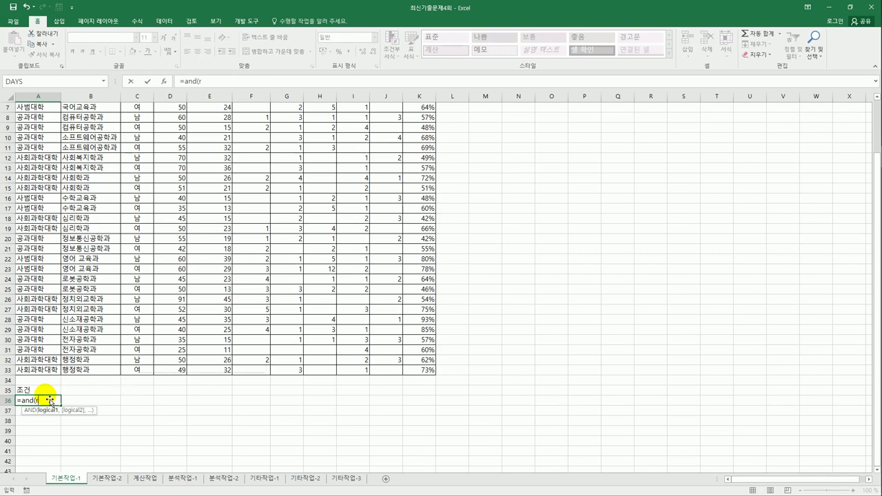
pyautogui.write('rank.')
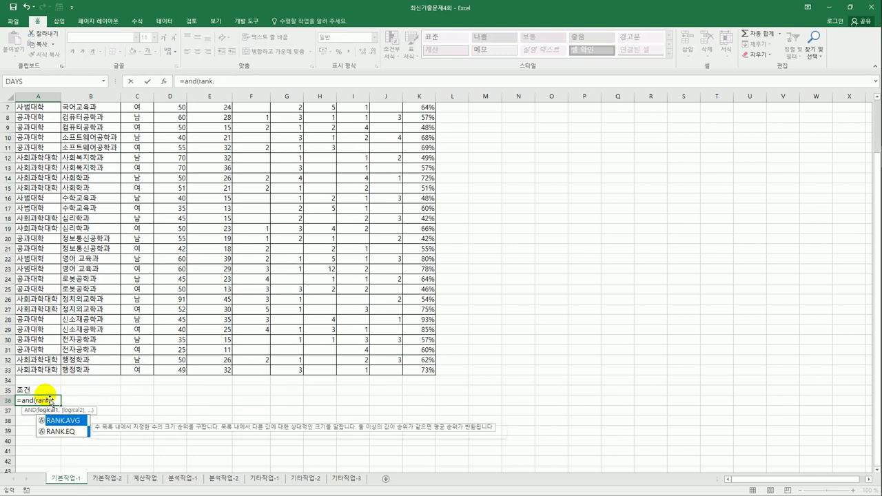
pyautogui.press('Down')
pyautogui.press('Tab')
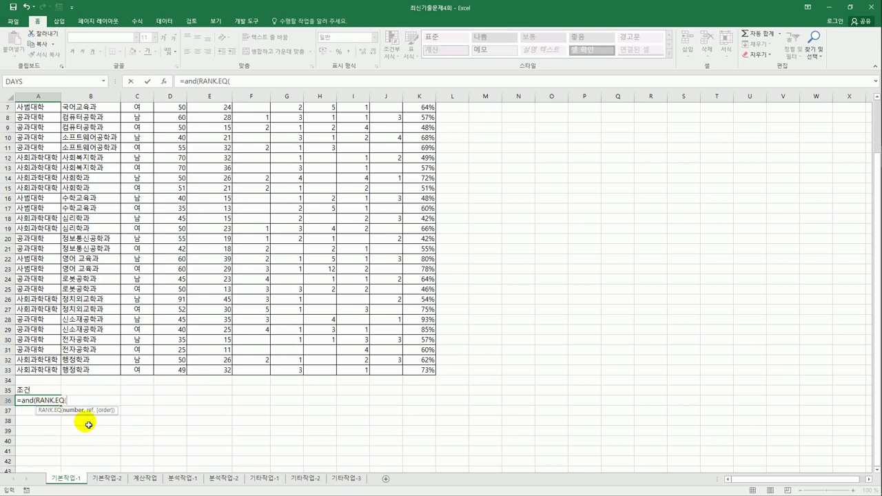
pyautogui.scroll(2, 250, 319)
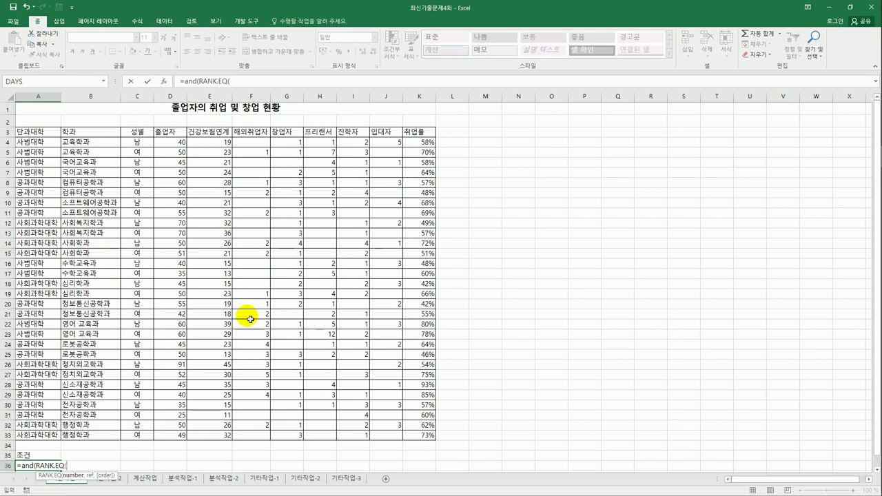
pyautogui.click(419, 143)
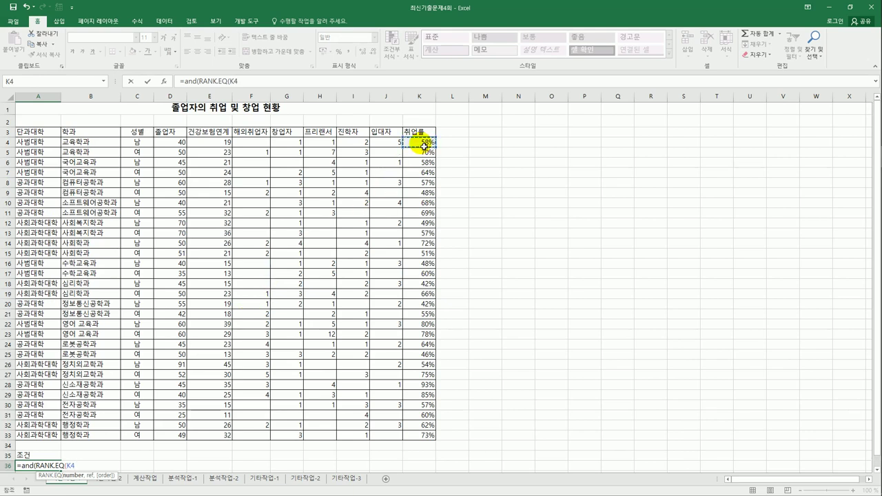
pyautogui.write(',')
pyautogui.moveTo(424, 145); pyautogui.dragTo(427, 444)
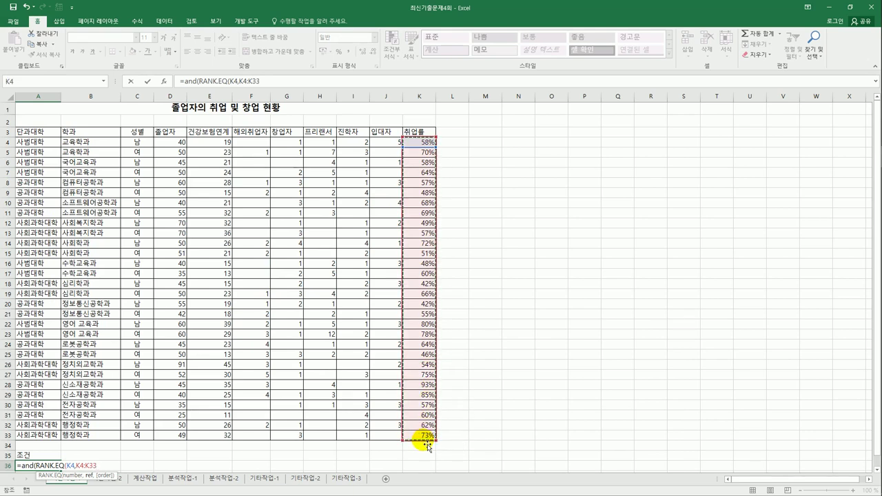
pyautogui.press('F4')
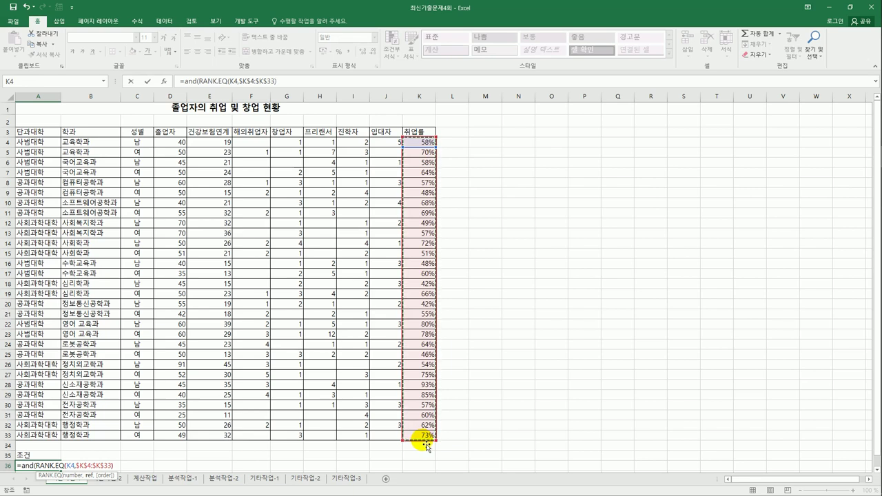
pyautogui.write(')')
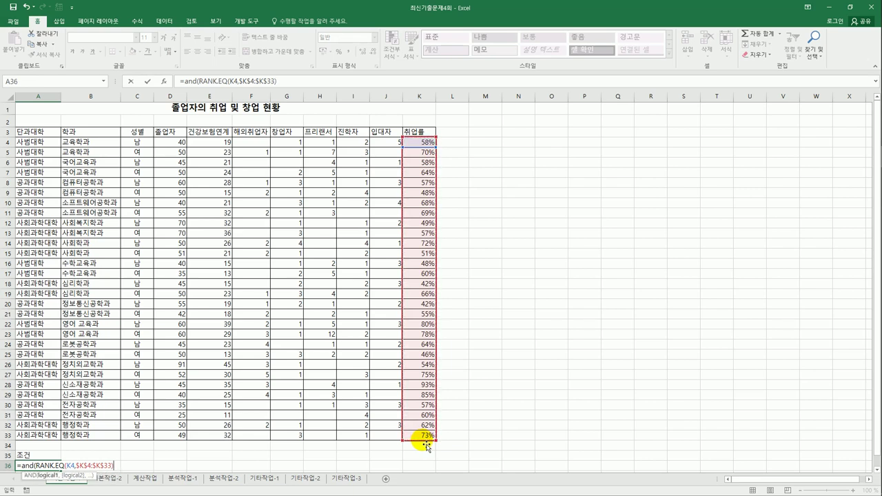
pyautogui.write('>=6,')
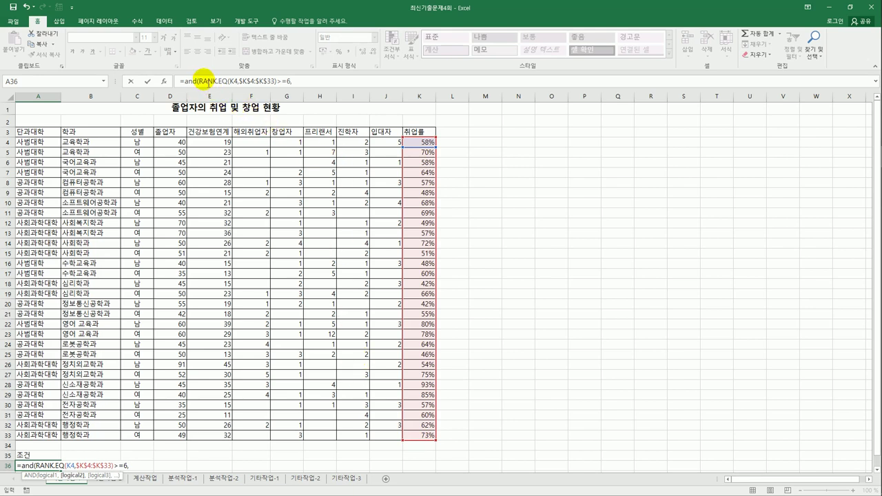
# Reuse the RANK.EQ expression as the second AND condition, RANK.EQ(K4,$K$4:$K$33)<=15, and complete the A36 formula.
pyautogui.moveTo(198, 80); pyautogui.dragTo(279, 83)
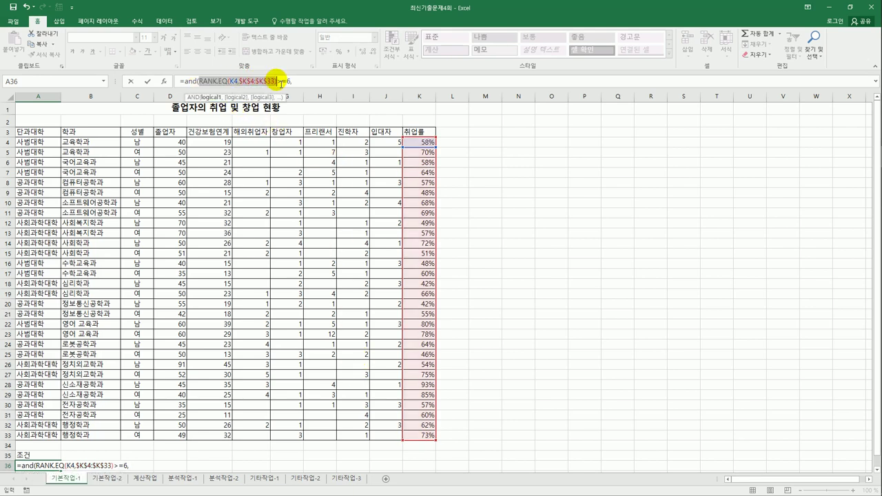
pyautogui.hotkey('ctrl', 'c')
pyautogui.click(303, 82)
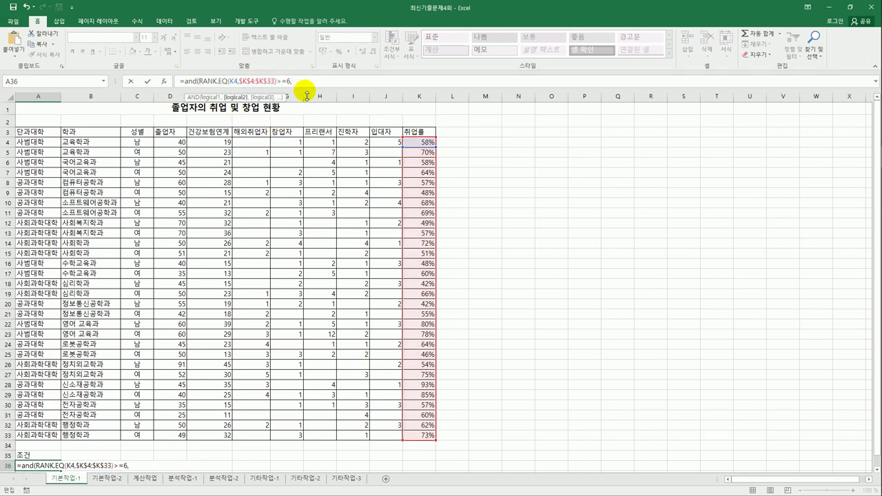
pyautogui.hotkey('ctrl', 'v')
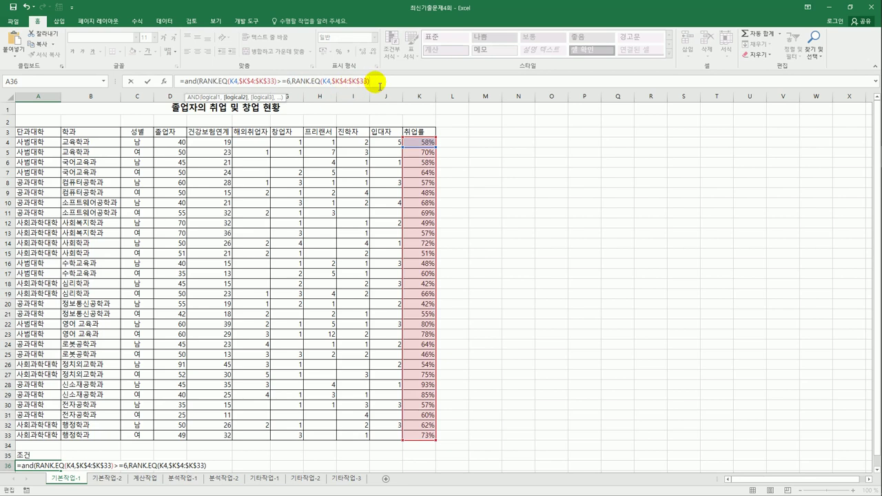
pyautogui.write('<=15')
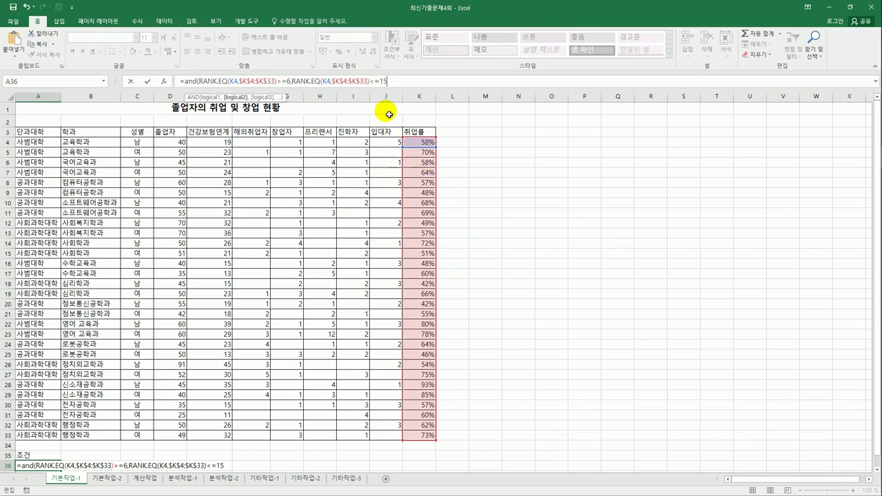
pyautogui.write(')')
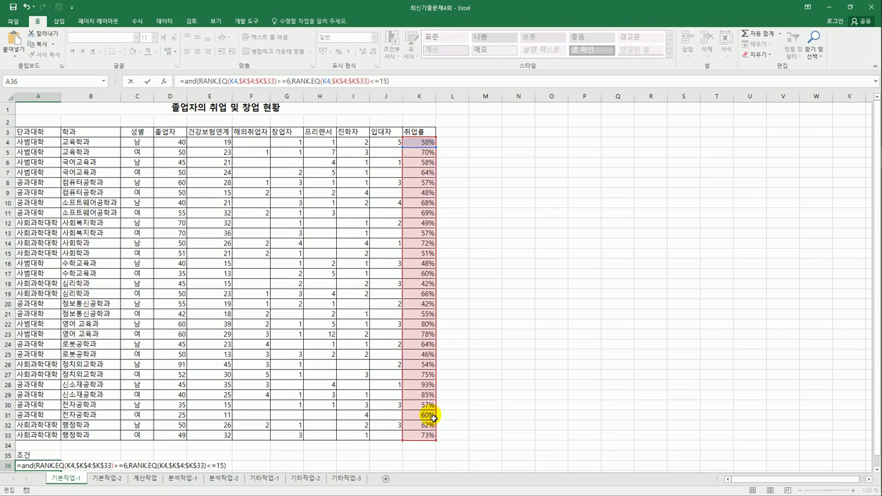
pyautogui.press('Return')
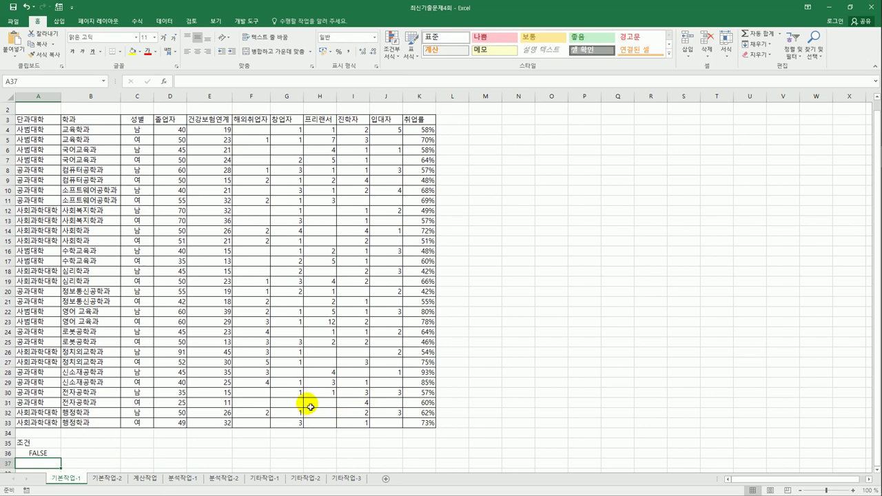
# Start an advanced filter on the table range $A$3:$K$33 with $A$35:$A$36 as the criteria range.
pyautogui.click(240, 273)
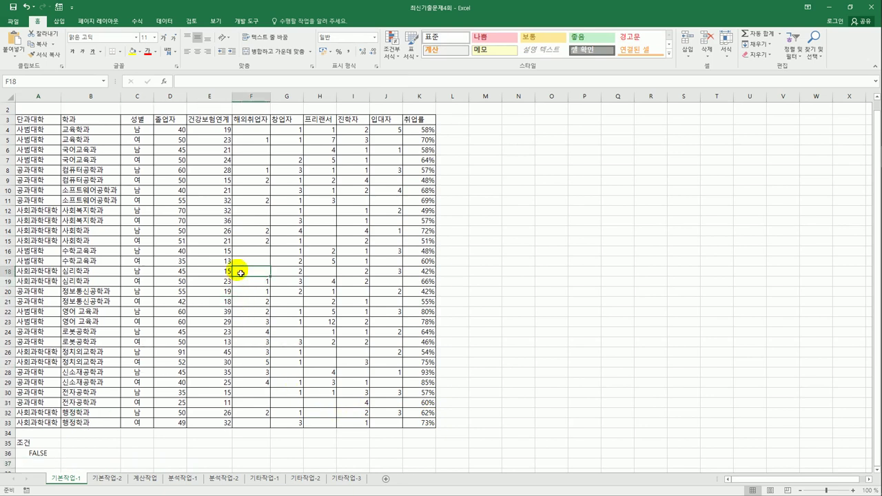
pyautogui.click(174, 25)
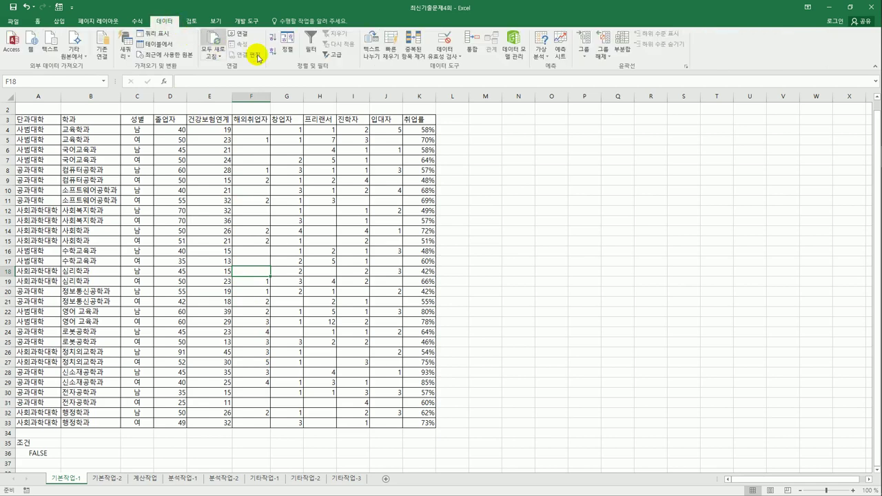
pyautogui.click(333, 56)
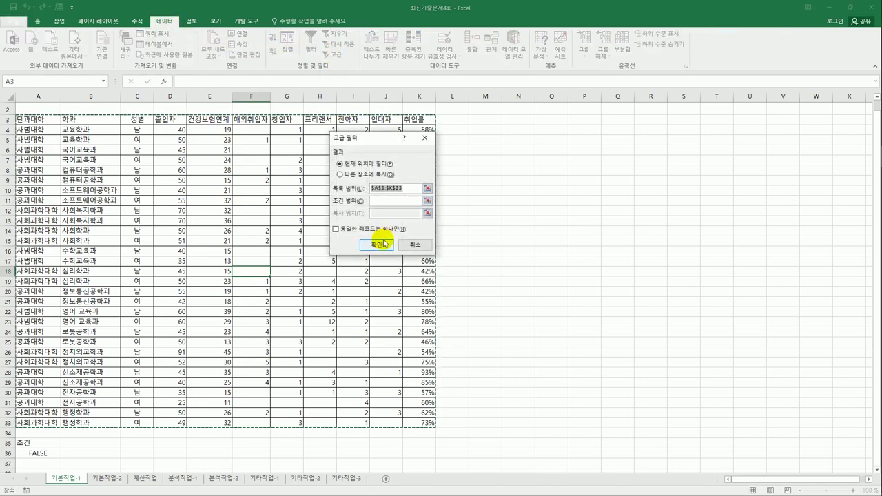
pyautogui.click(389, 201)
pyautogui.moveTo(40, 445); pyautogui.dragTo(33, 459)
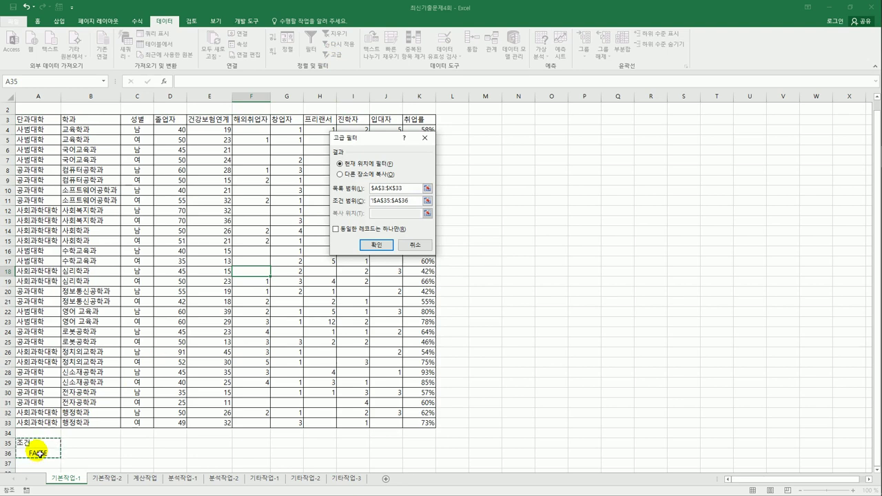
# Set the advanced filter to copy its results to another location starting at cell A38, and run it.
pyautogui.click(359, 176)
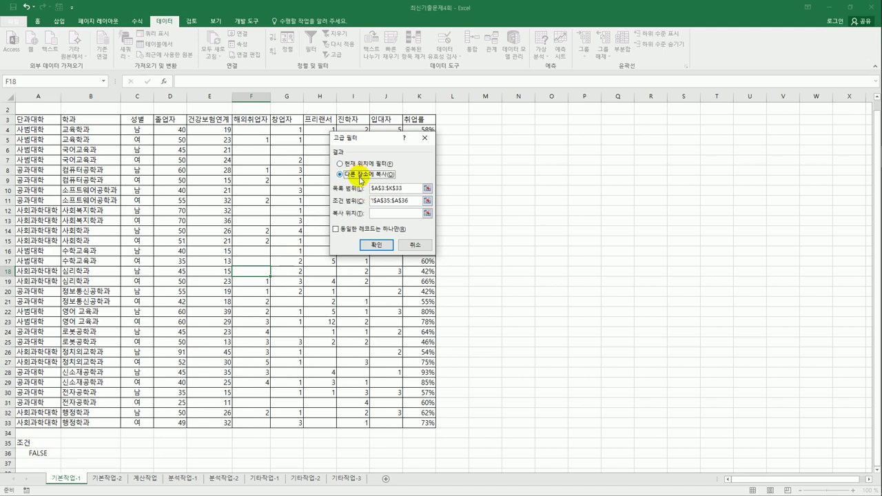
pyautogui.click(386, 213)
pyautogui.scroll(-2, 91, 411)
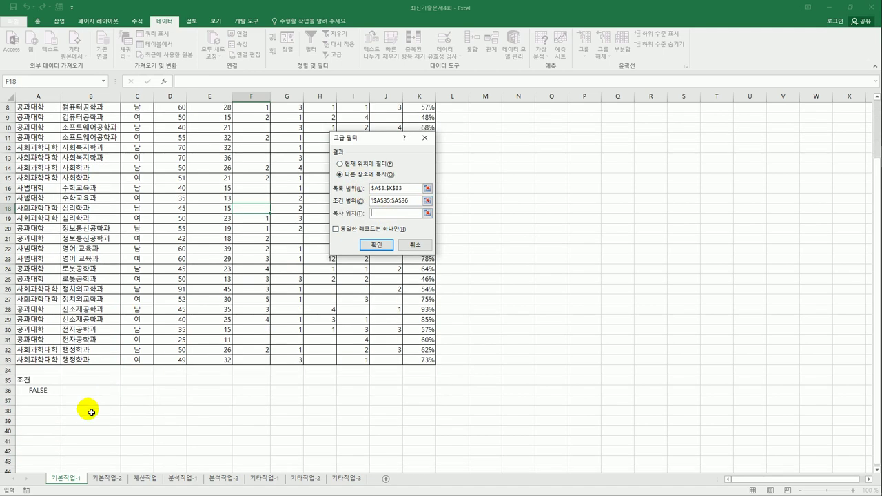
pyautogui.click(41, 412)
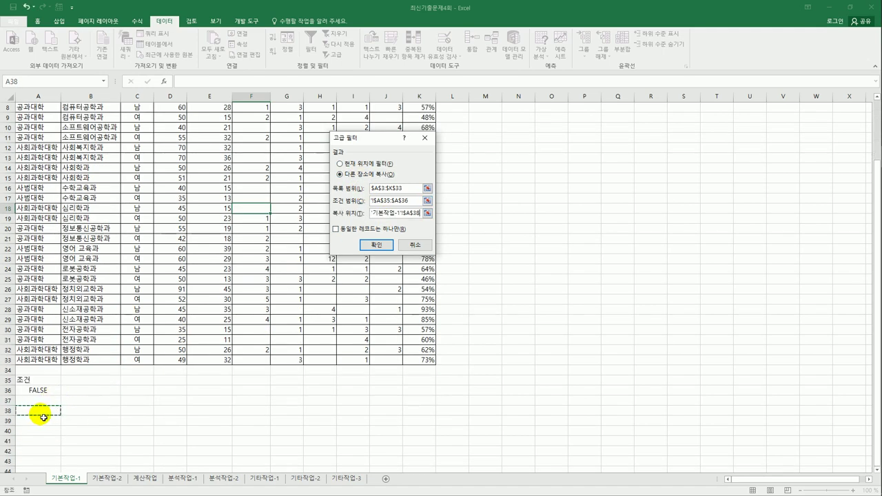
pyautogui.click(373, 245)
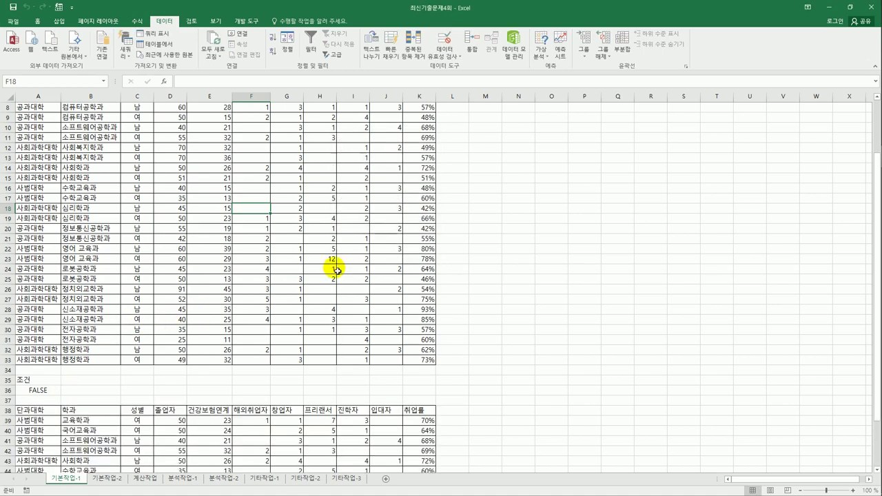
# Select A4:K33 and start a new conditional formatting rule that uses a formula to determine which cells to format.
pyautogui.scroll(-2, 266, 325)
pyautogui.scroll(-1, 264, 331)
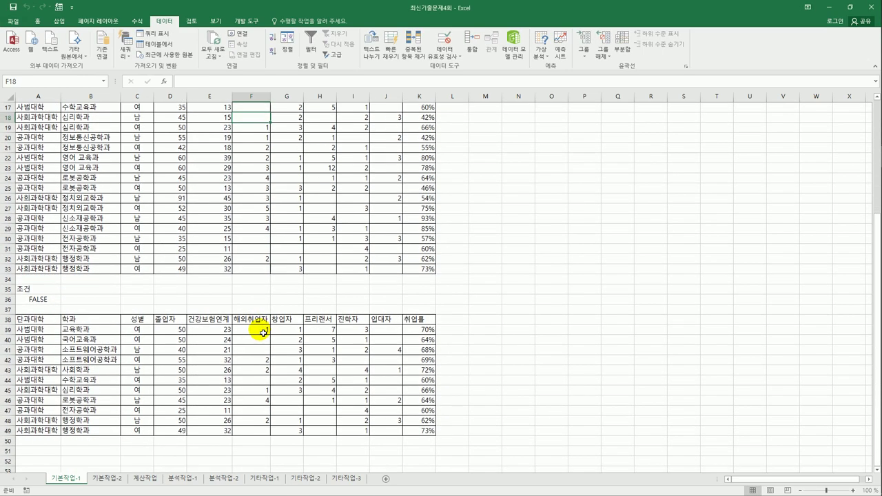
pyautogui.scroll(-2, 264, 331)
pyautogui.scroll(6, 262, 338)
pyautogui.scroll(2, 261, 338)
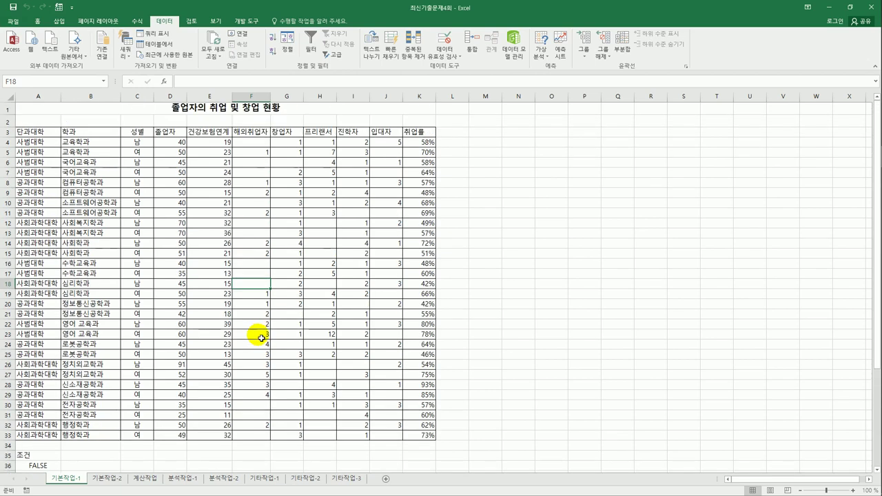
pyautogui.moveTo(55, 143); pyautogui.dragTo(417, 438)
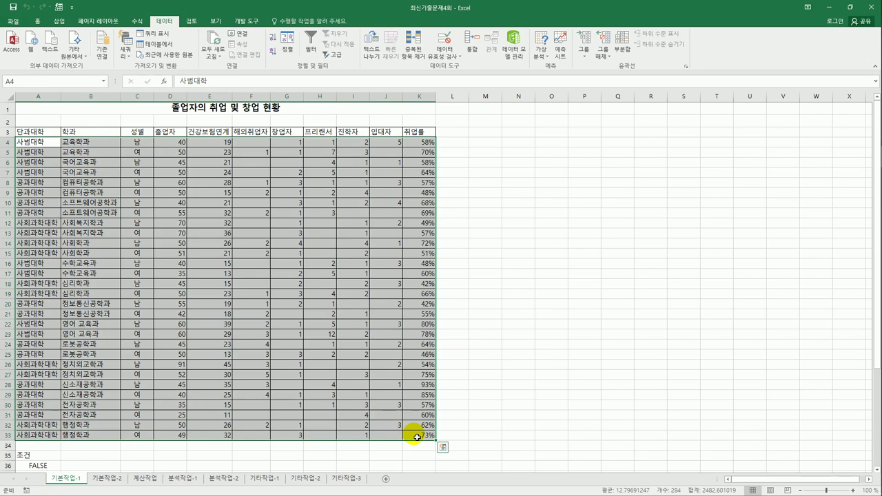
pyautogui.click(41, 22)
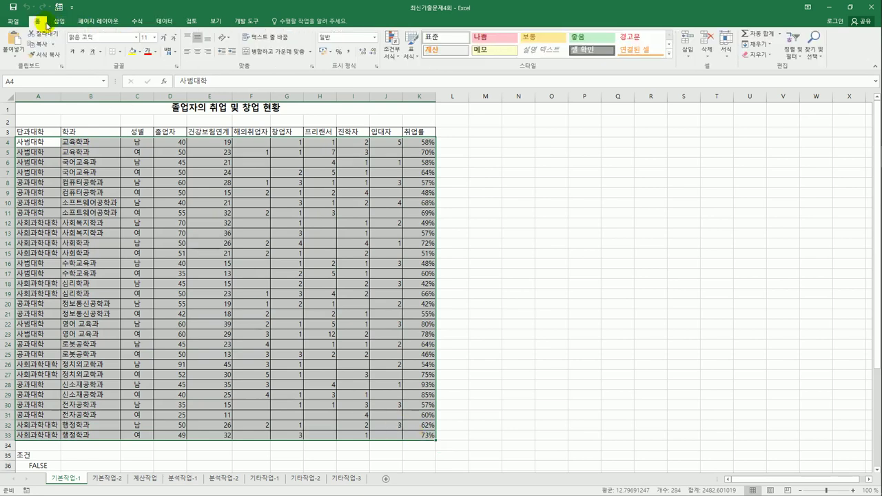
pyautogui.click(395, 55)
pyautogui.click(428, 172)
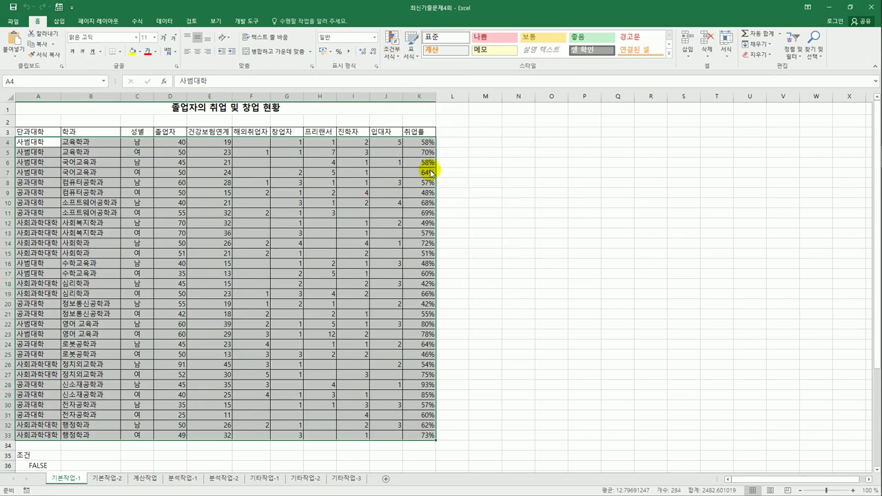
pyautogui.moveTo(414, 115); pyautogui.dragTo(613, 104)
pyautogui.click(555, 181)
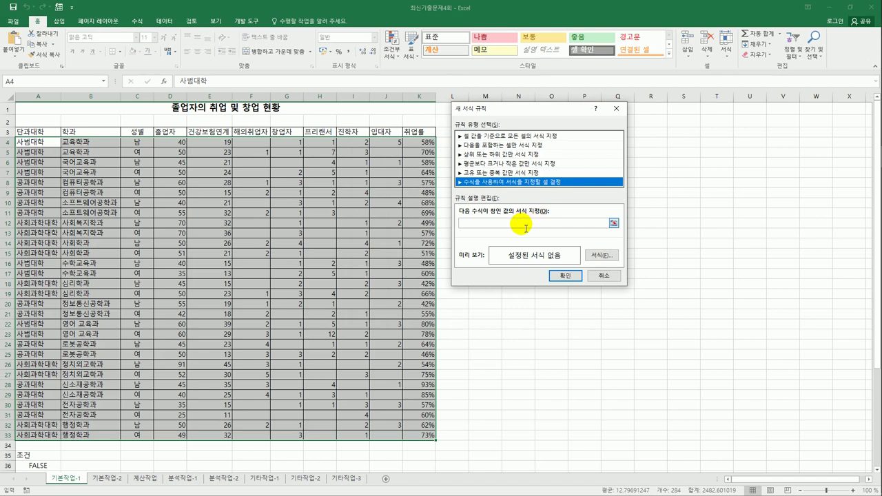
# Begin the rule's AND formula with the condition that $K4 is at least the average of $K$4:$K$33: =and($K4>=average($K$4:$K$33),.
pyautogui.click(525, 226)
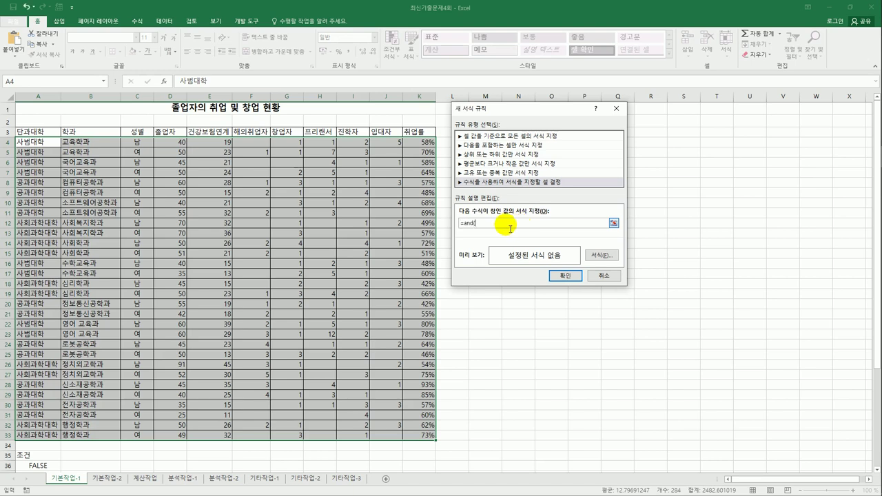
pyautogui.click(419, 142)
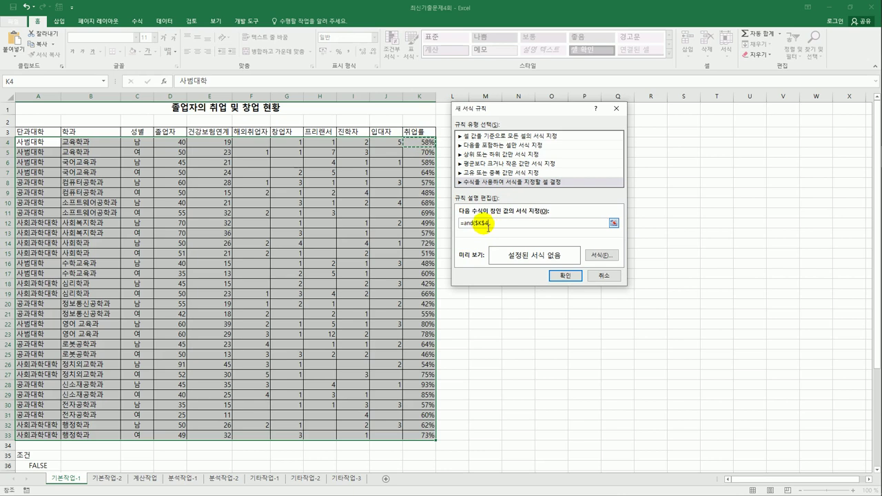
pyautogui.click(488, 225)
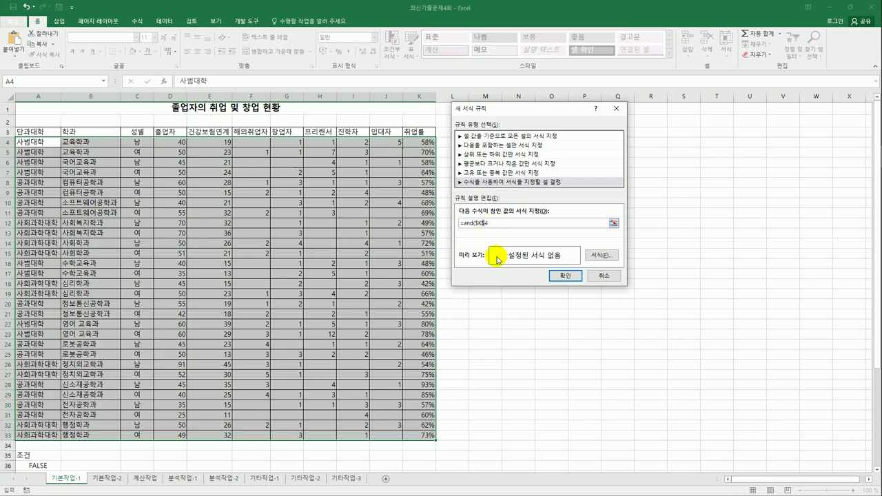
pyautogui.press('BackSpace')
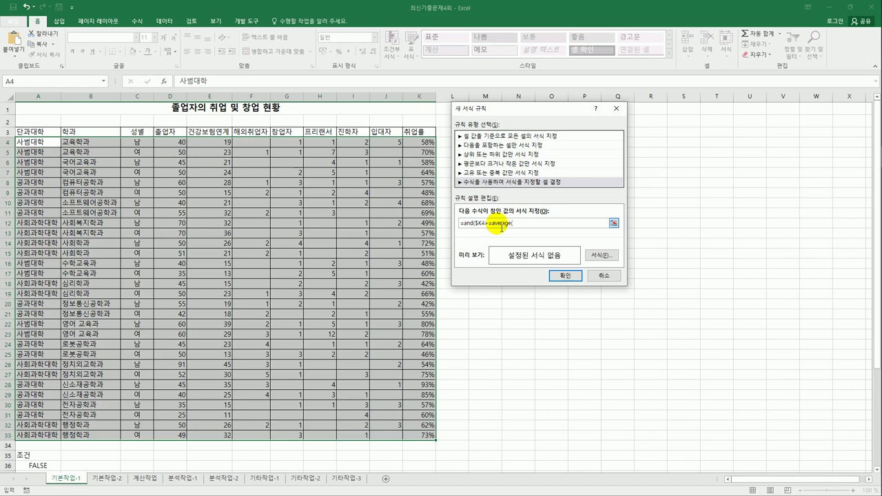
pyautogui.moveTo(422, 141); pyautogui.dragTo(423, 436)
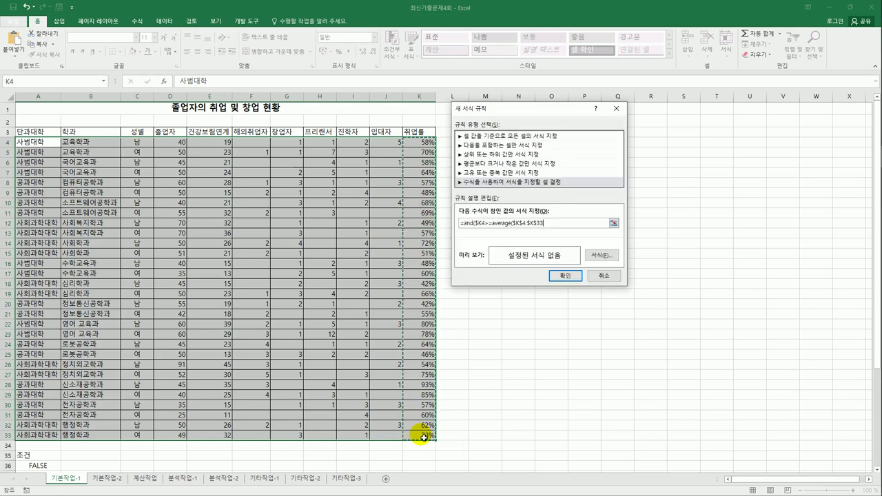
pyautogui.write('))')
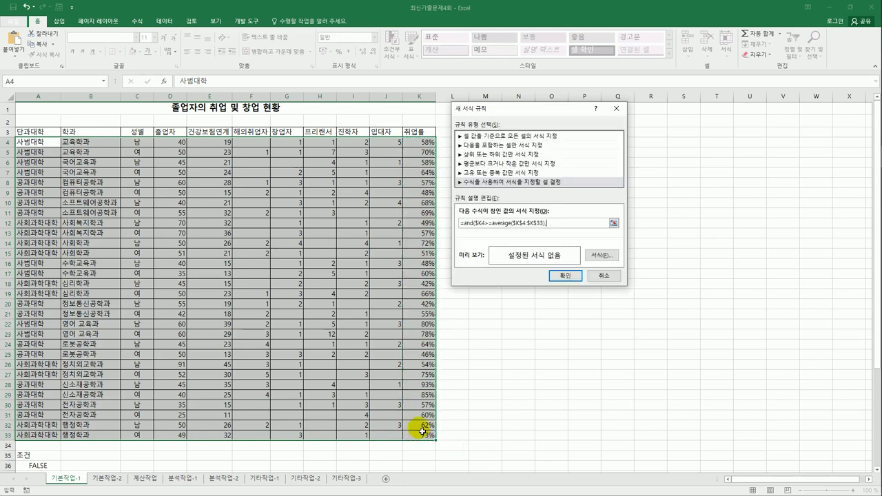
pyautogui.write(',')
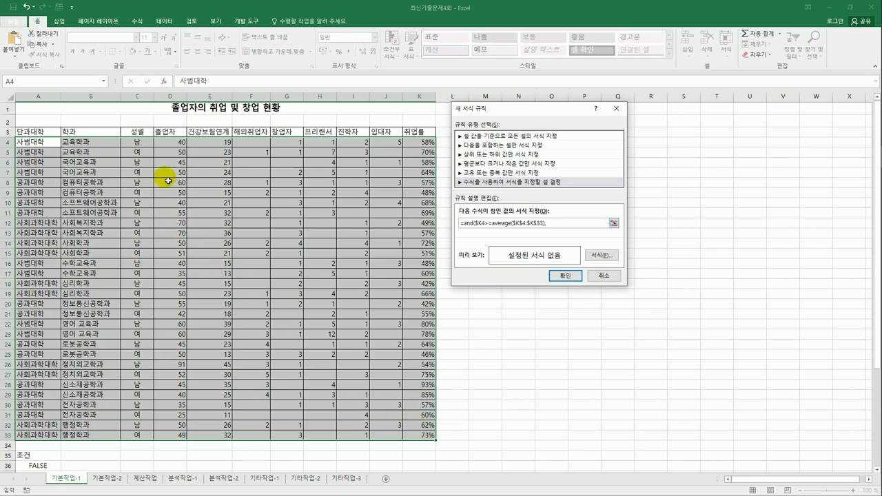
# Add $C4="여" as the second AND condition and close the rule formula, keeping only the column reference absolute.
pyautogui.click(148, 143)
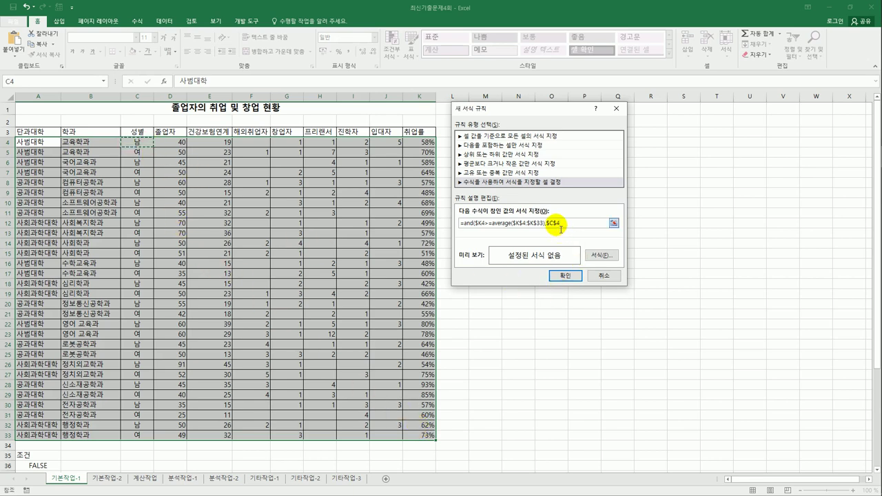
pyautogui.click(558, 227)
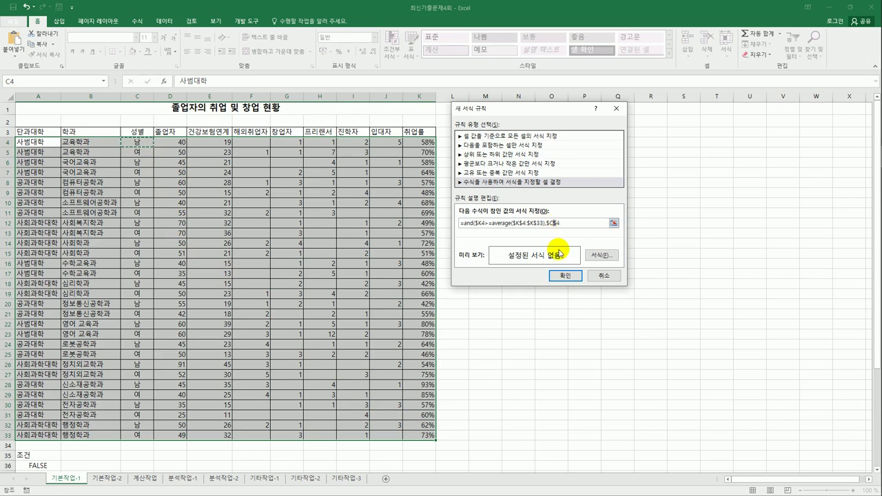
pyautogui.press('BackSpace')
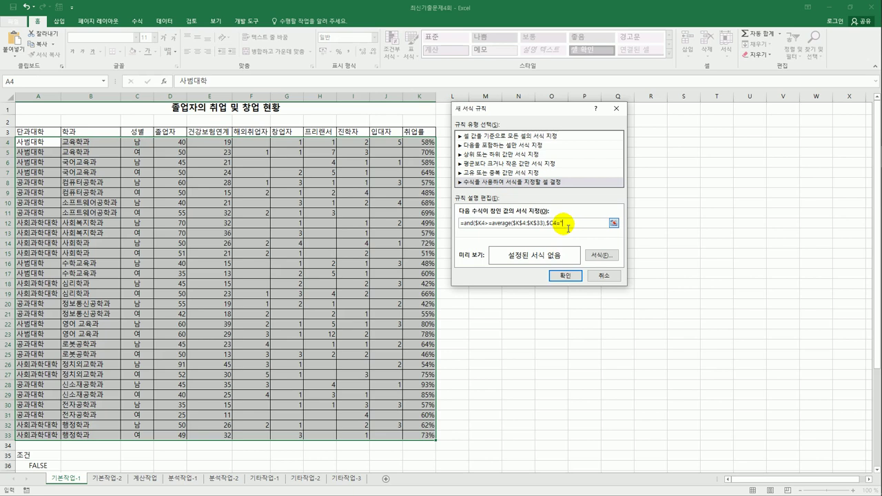
pyautogui.write('="여"')
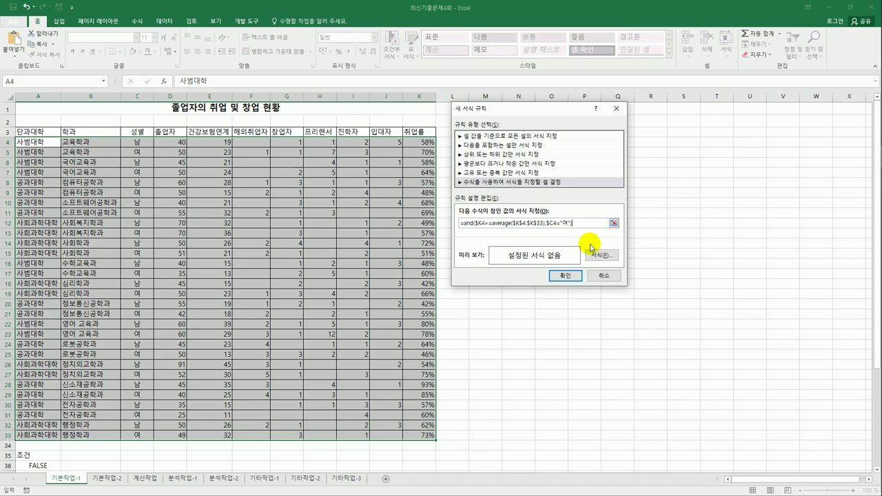
# Give the rule a bold italic (굵은 기울임꼴) font in standard orange and apply it to the selected table rows.
pyautogui.click(599, 256)
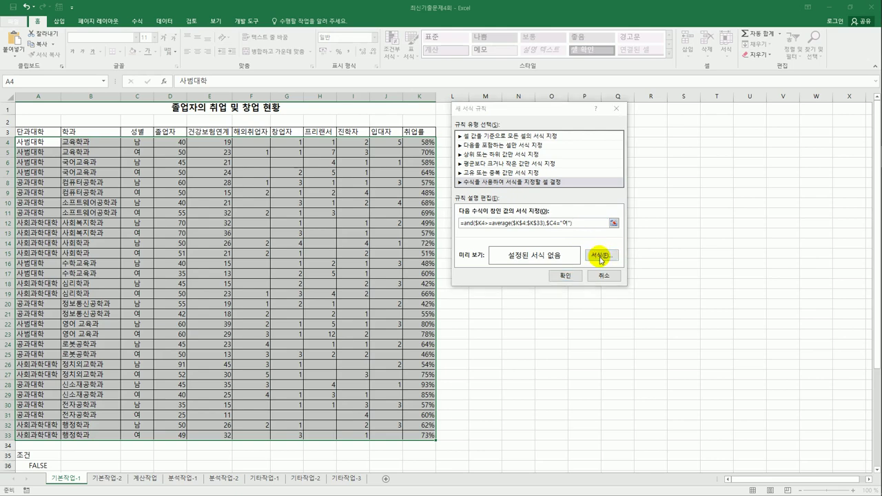
pyautogui.moveTo(410, 73); pyautogui.dragTo(290, 115)
pyautogui.click(300, 182)
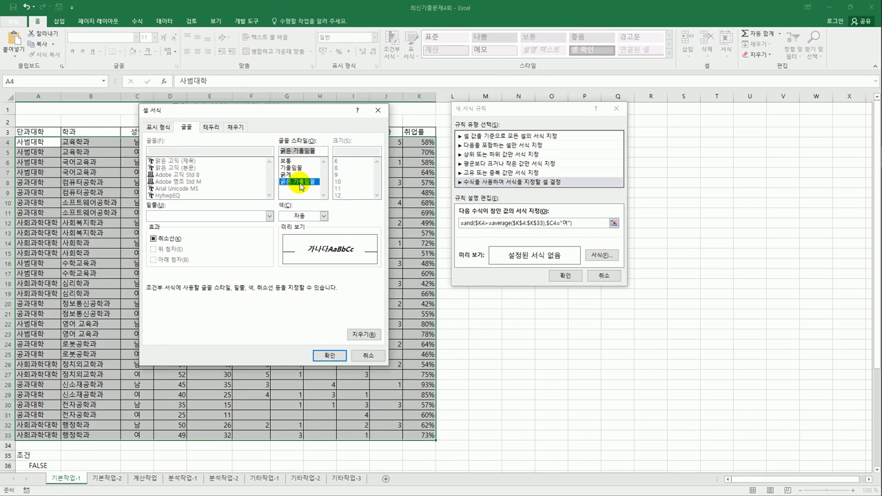
pyautogui.click(323, 216)
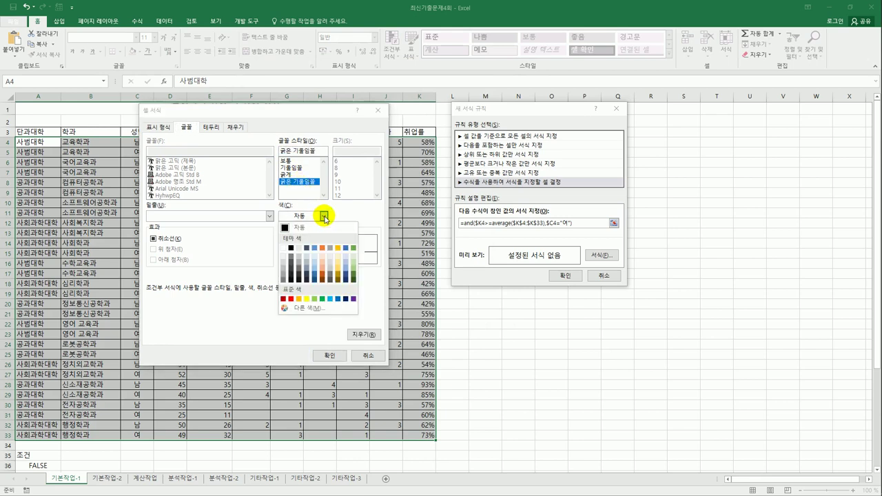
pyautogui.click(299, 301)
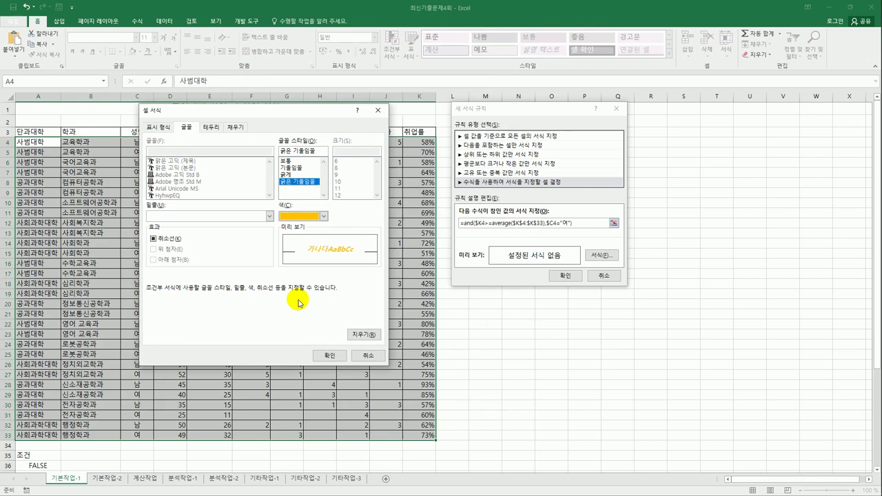
pyautogui.click(330, 354)
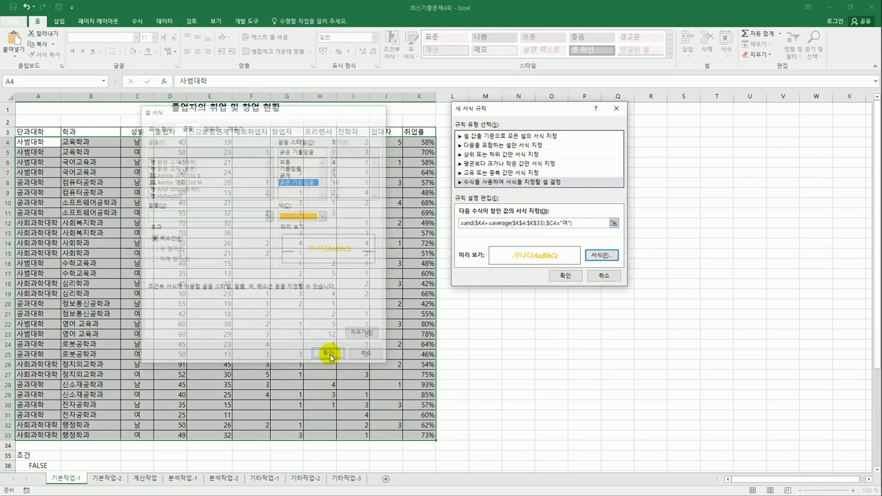
pyautogui.click(565, 275)
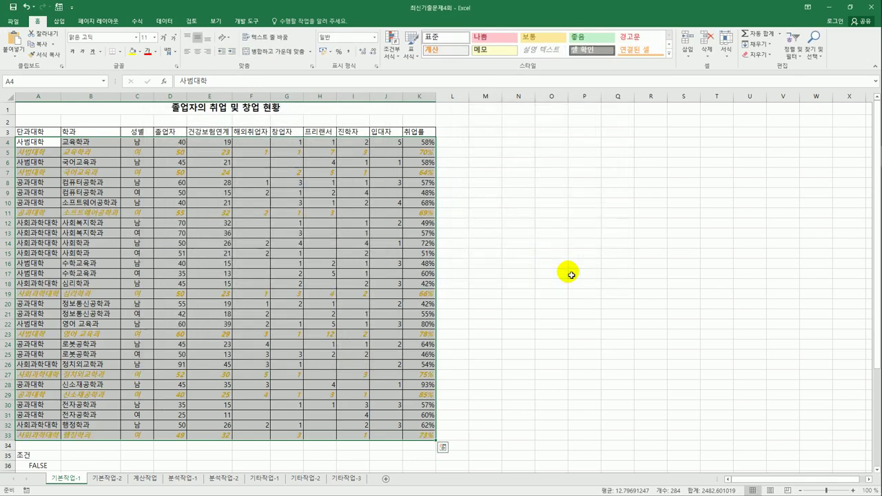
pyautogui.click(571, 275)
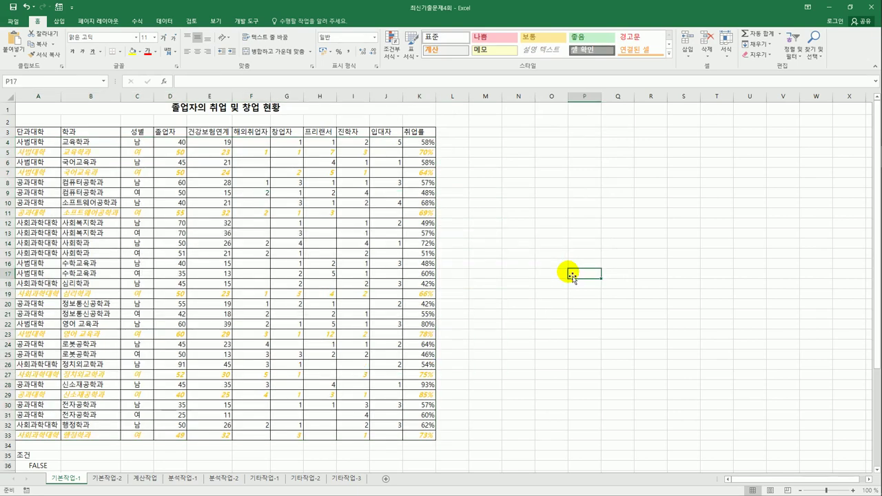
# On the 기본작업-2 sheet, set the paper orientation to landscape and center the page horizontally in the page setup.
pyautogui.click(107, 481)
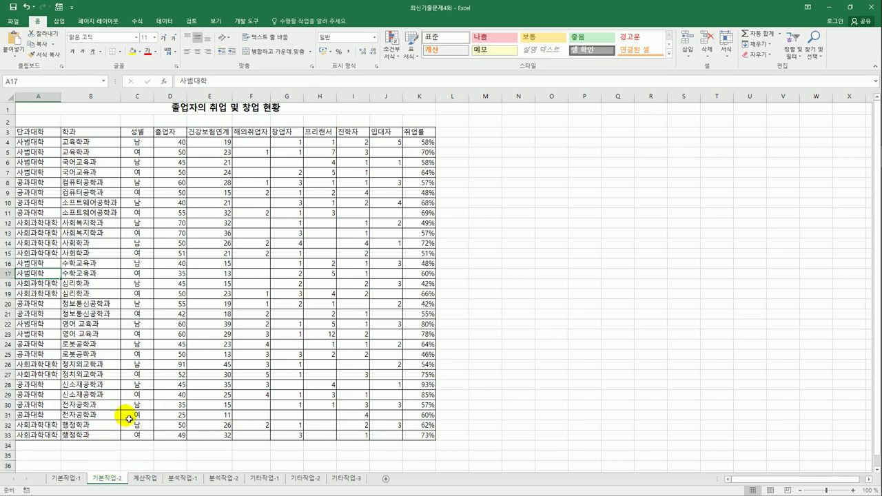
pyautogui.click(110, 26)
pyautogui.click(83, 51)
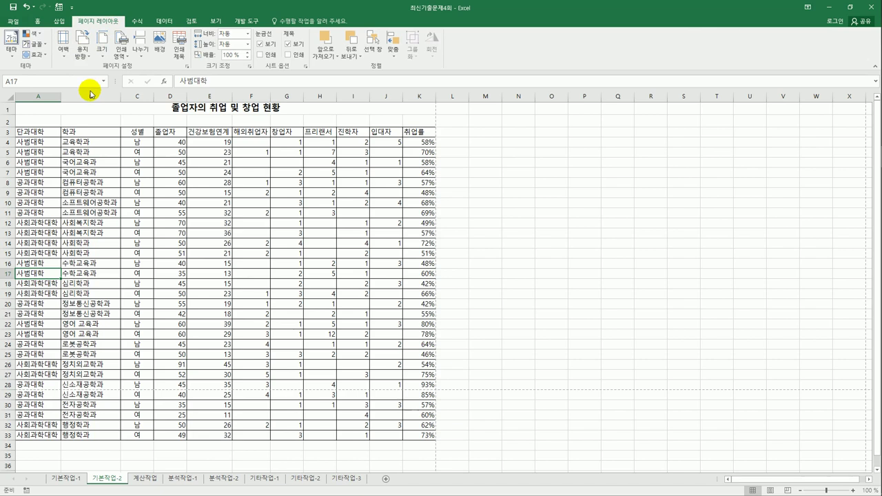
pyautogui.click(186, 67)
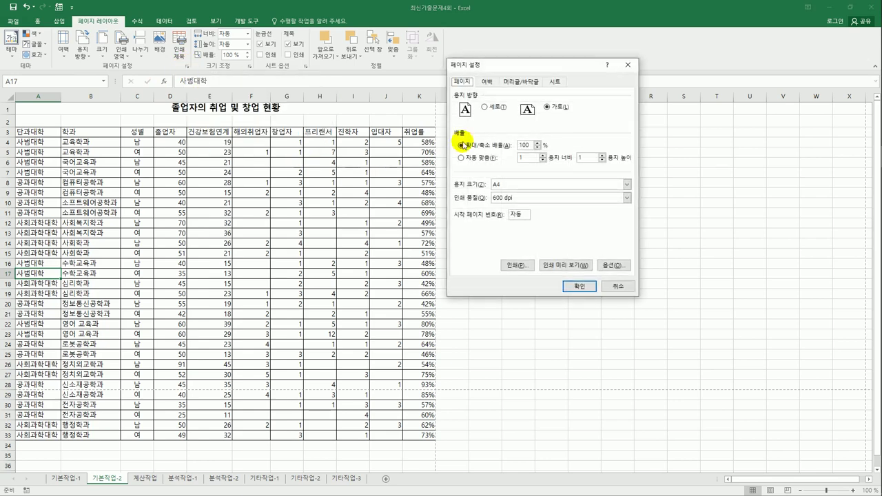
pyautogui.click(485, 81)
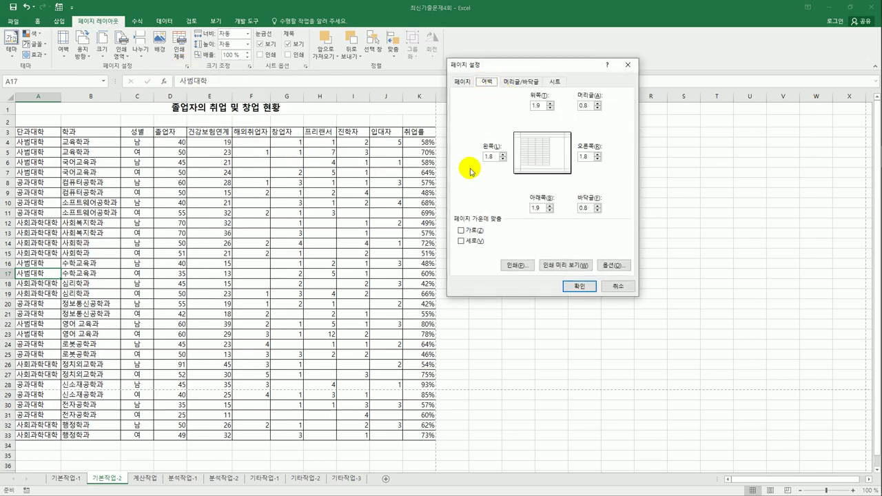
pyautogui.click(474, 230)
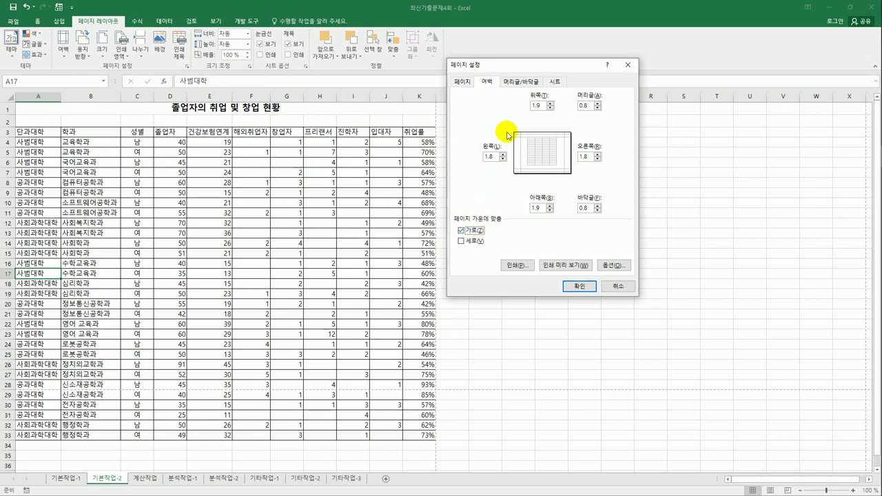
# Create a custom footer whose center section reads &[탭] 시트/&[페이지 번호]페이지, using the sheet name and page number fields.
pyautogui.click(509, 87)
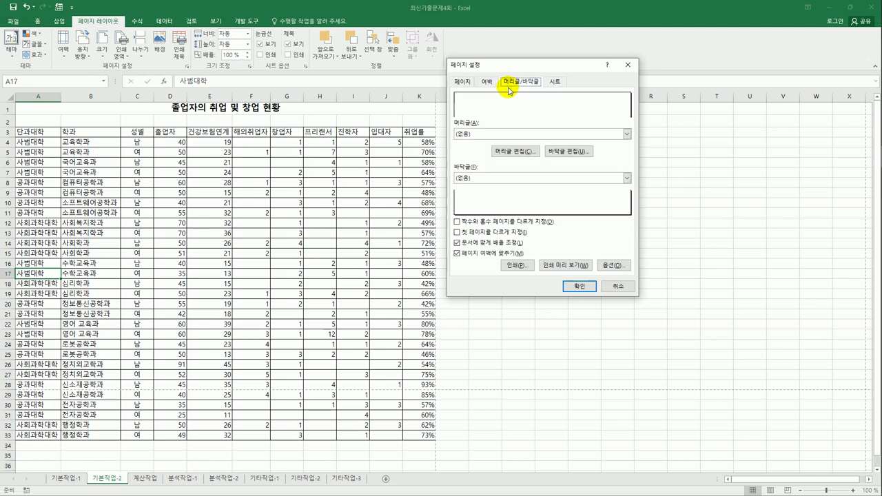
pyautogui.click(568, 151)
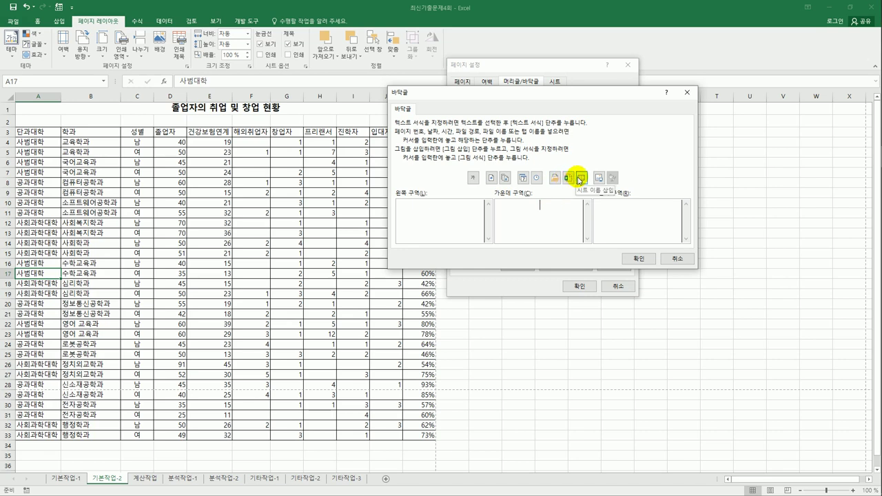
pyautogui.click(580, 180)
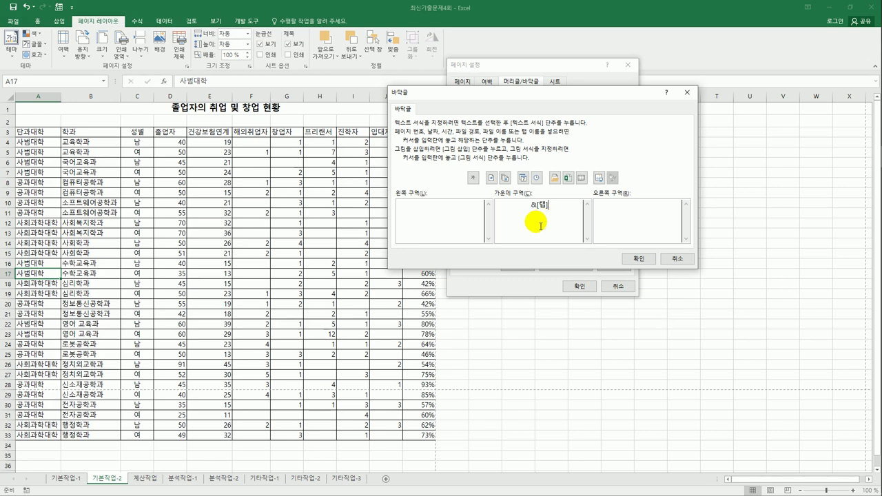
pyautogui.write('시트/')
pyautogui.click(491, 178)
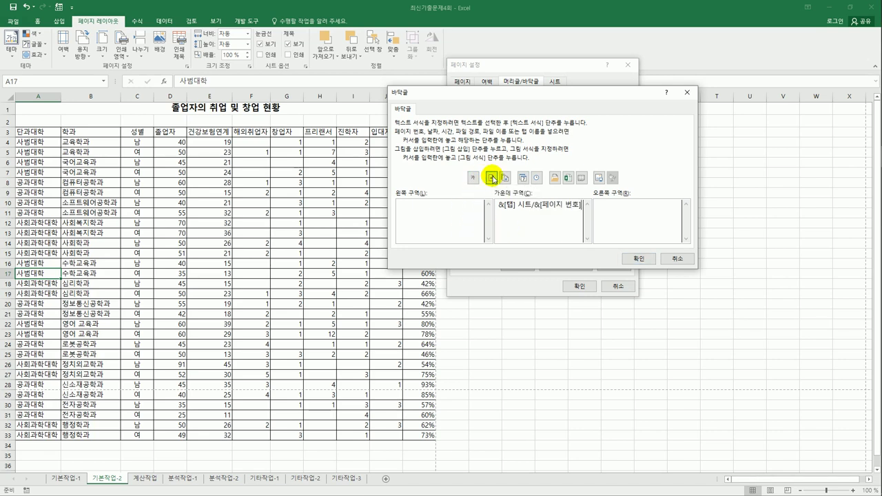
pyautogui.write('페이지')
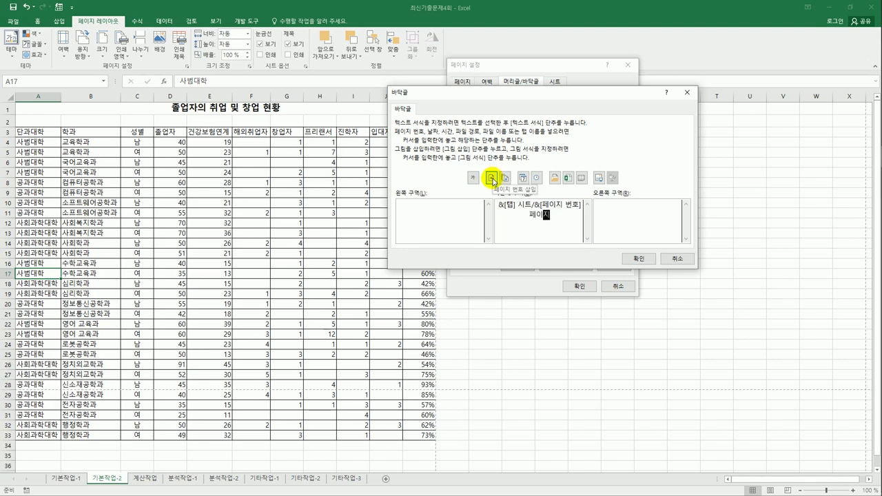
pyautogui.click(638, 258)
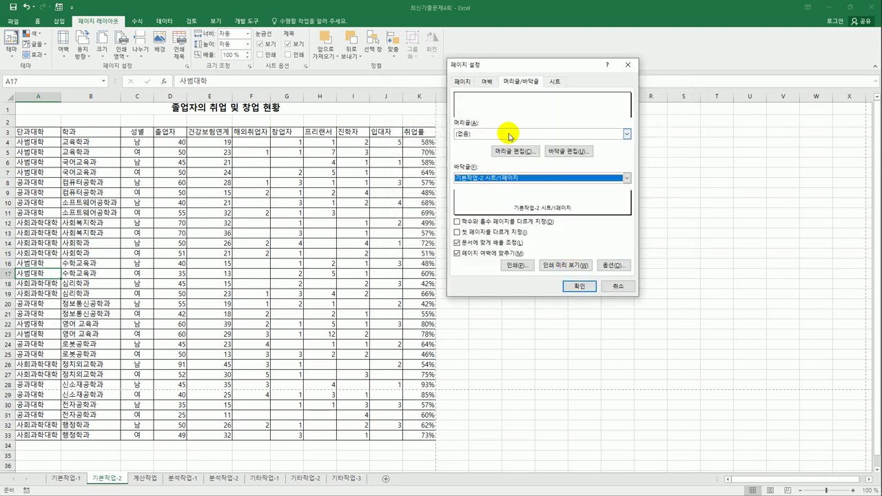
# Set the print area to $A$1:$K$33 with rows $1:$3 repeated on every page, and accept the page setup.
pyautogui.click(554, 81)
pyautogui.click(513, 102)
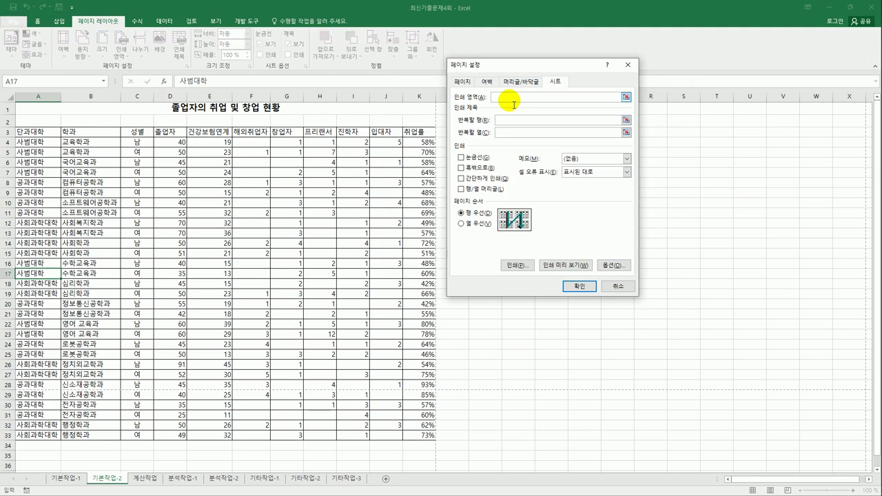
pyautogui.moveTo(87, 112); pyautogui.dragTo(246, 437)
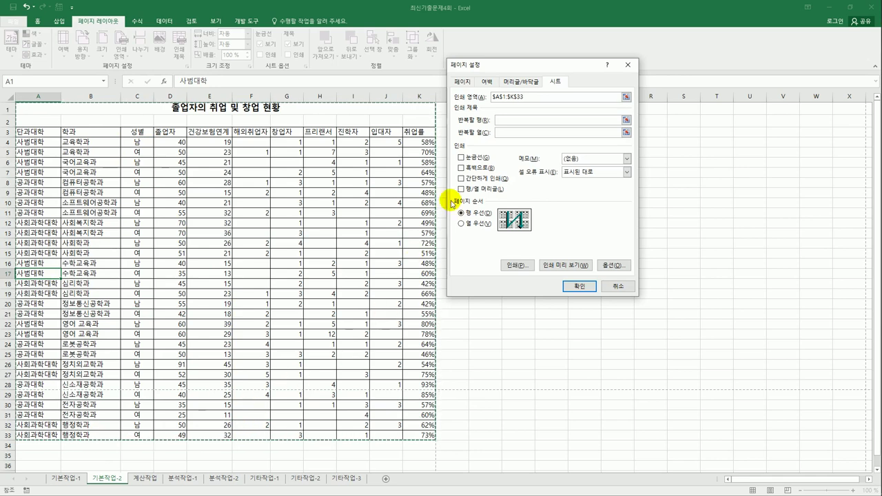
pyautogui.click(511, 122)
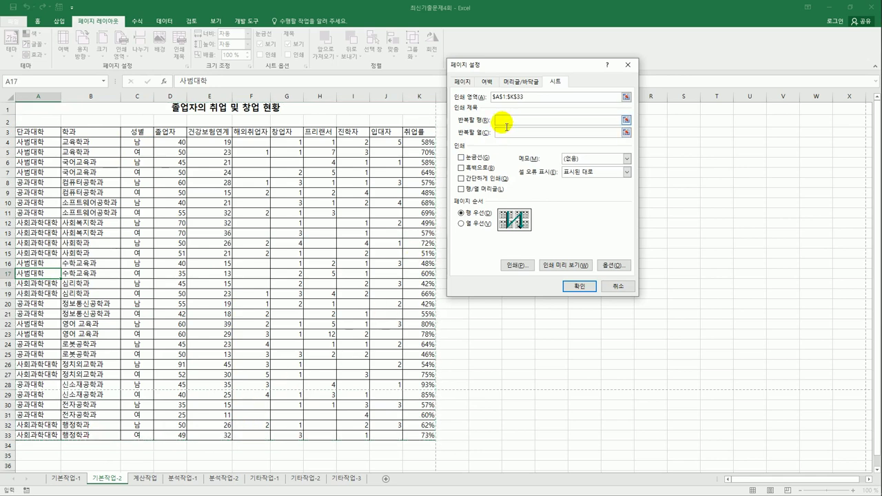
pyautogui.moveTo(9, 110); pyautogui.dragTo(8, 133)
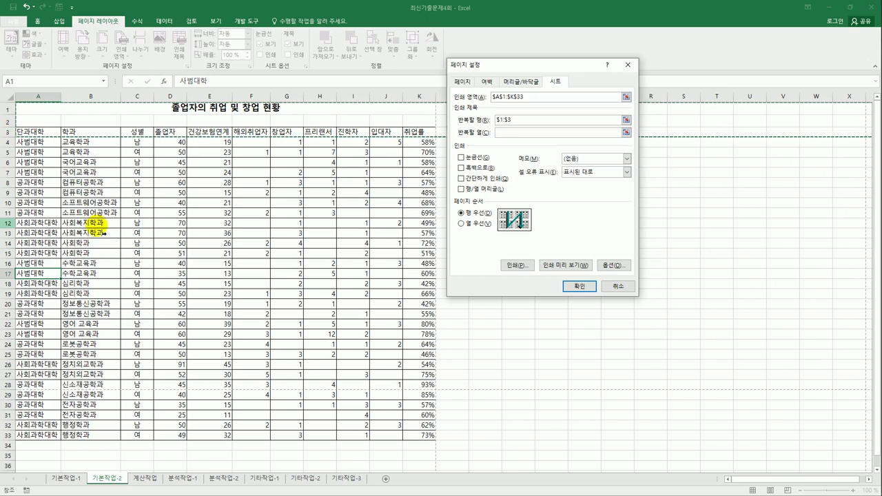
pyautogui.click(570, 283)
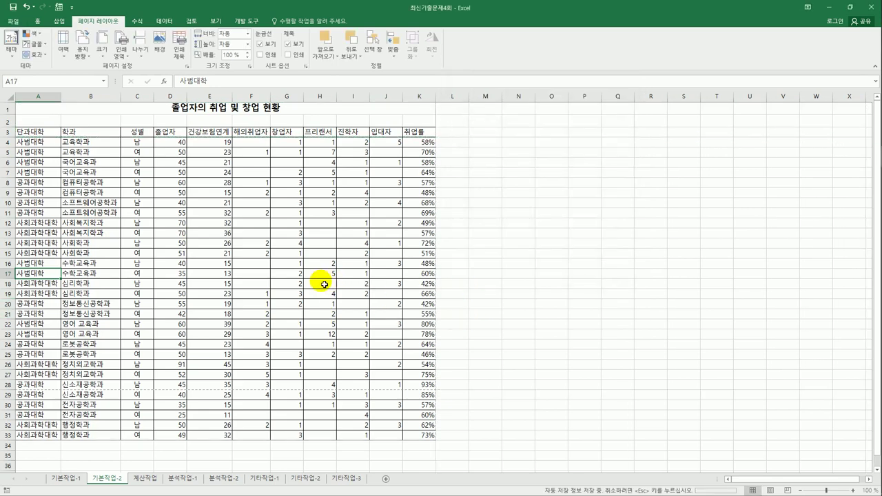
# Check both pages of the 기본작업-2 sheet in the print preview and return to the worksheet.
pyautogui.click(14, 21)
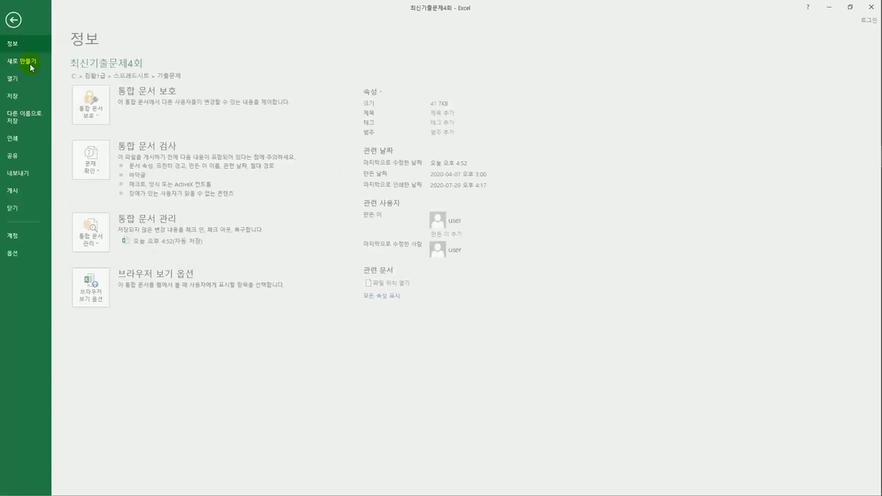
pyautogui.click(25, 143)
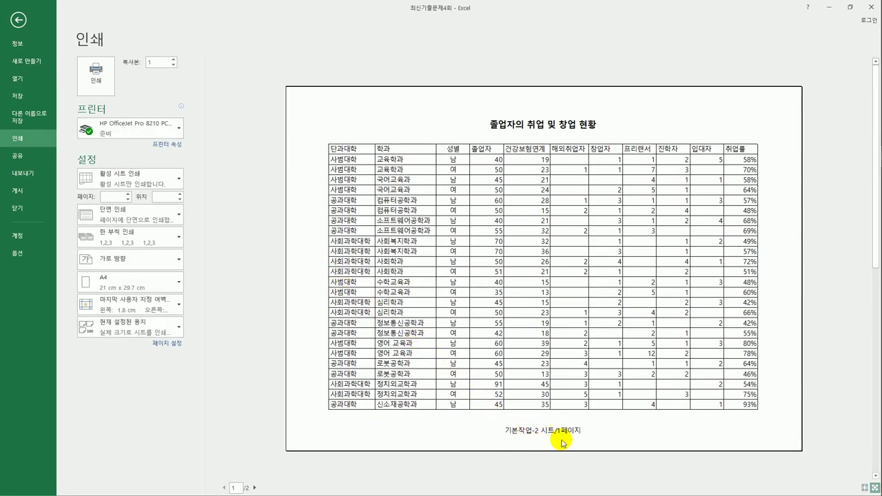
pyautogui.click(254, 488)
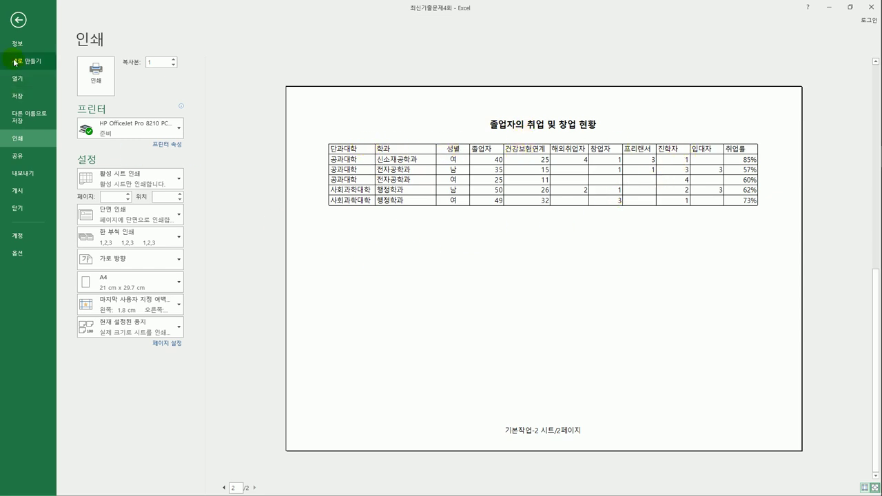
pyautogui.click(19, 20)
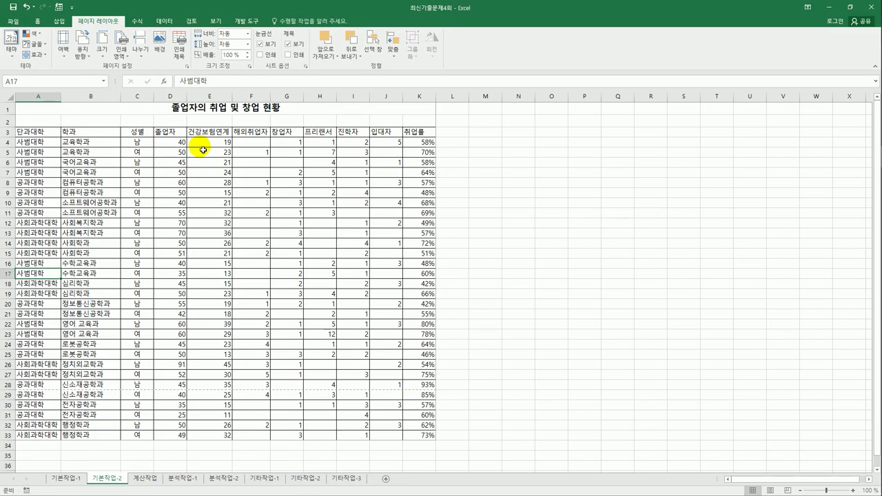
# Open the 계산작업 sheet and examine the 취업률 formula in K3 and the 취업분석 range L3:L32.
pyautogui.click(153, 479)
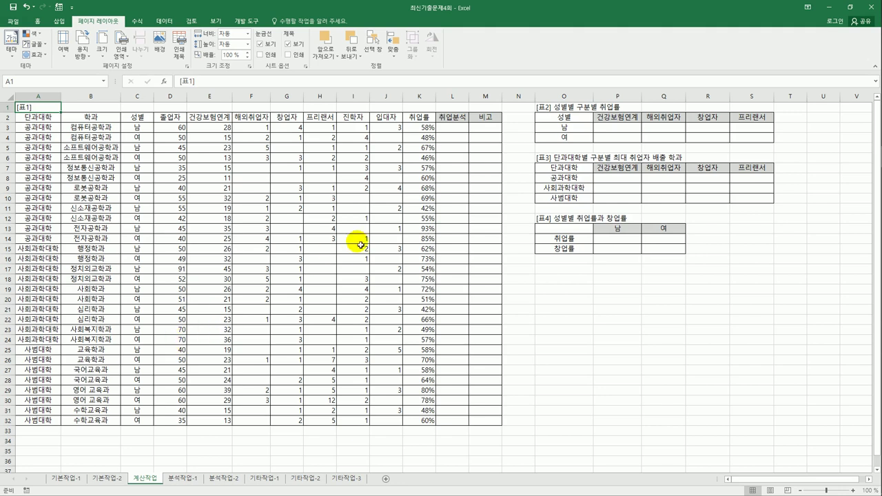
pyautogui.click(419, 128)
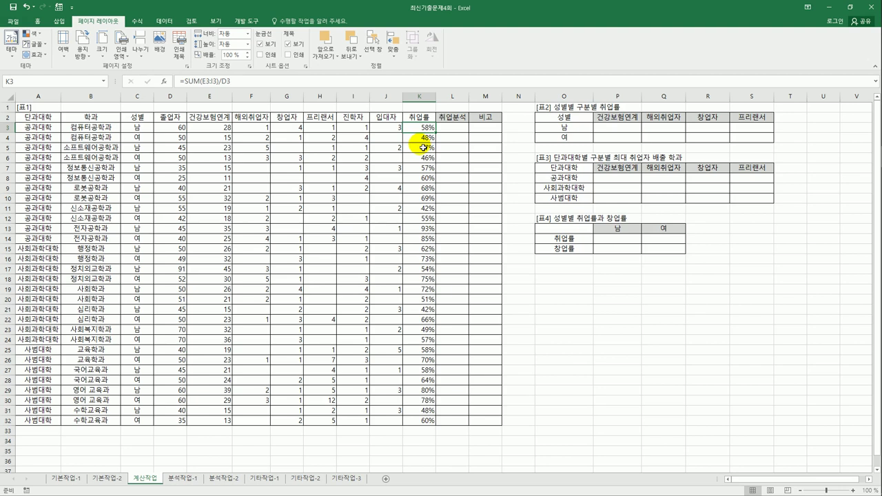
pyautogui.moveTo(451, 127); pyautogui.dragTo(458, 418)
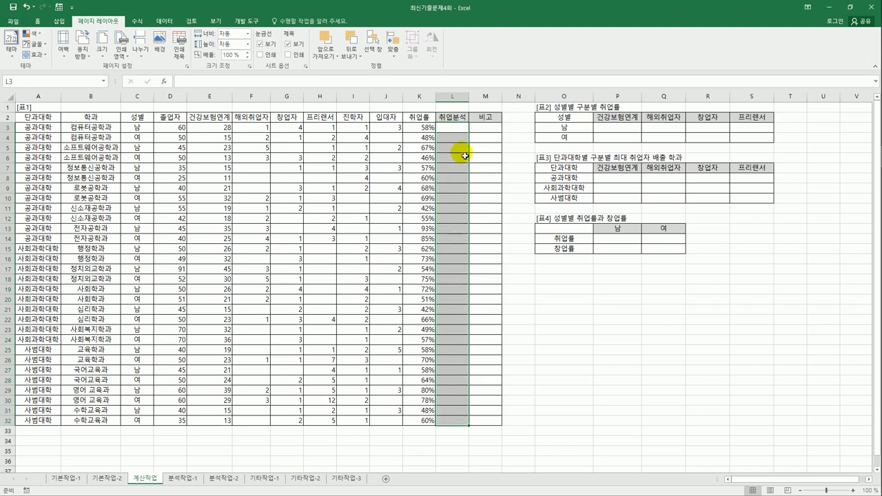
# Start an IF formula in cell L3 with the condition K3<=50%.
pyautogui.click(458, 129)
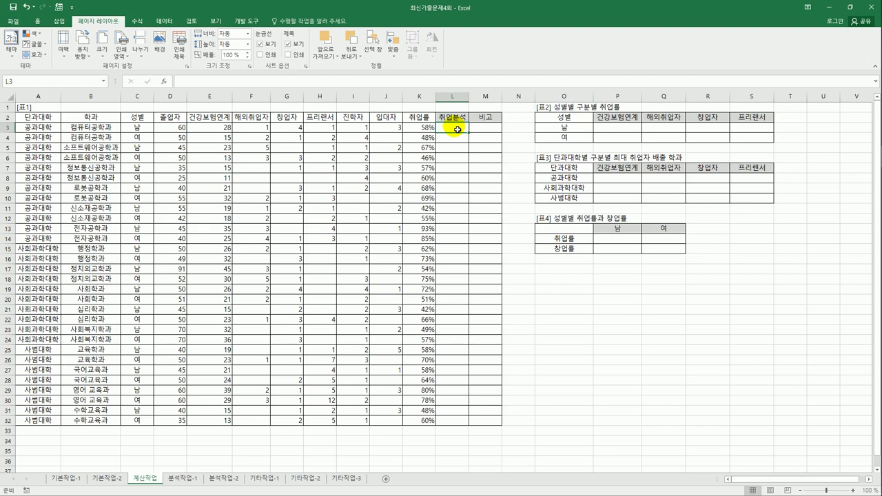
pyautogui.write('=ㅏ')
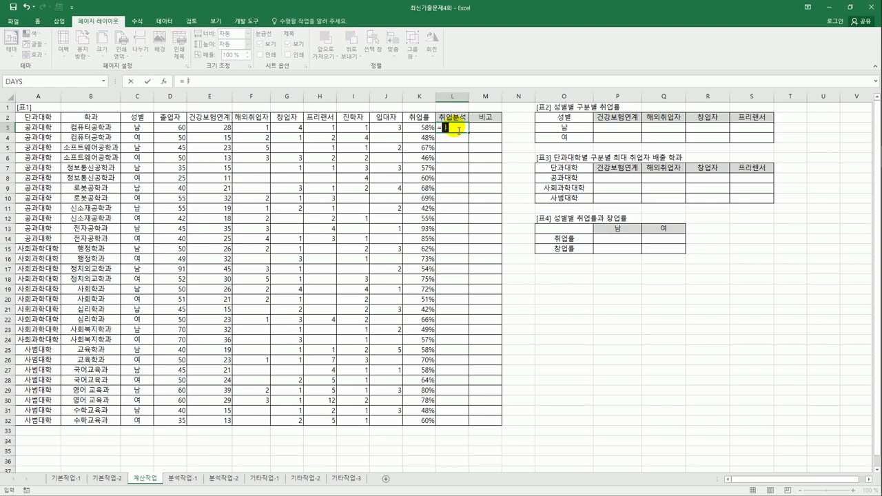
pyautogui.press('BackSpace')
pyautogui.press('Hangul')
pyautogui.write('if(')
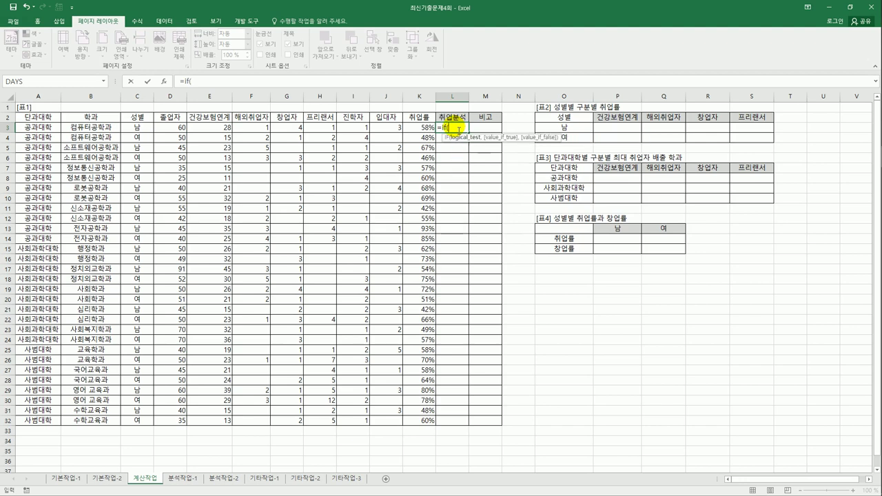
pyautogui.press('Left')
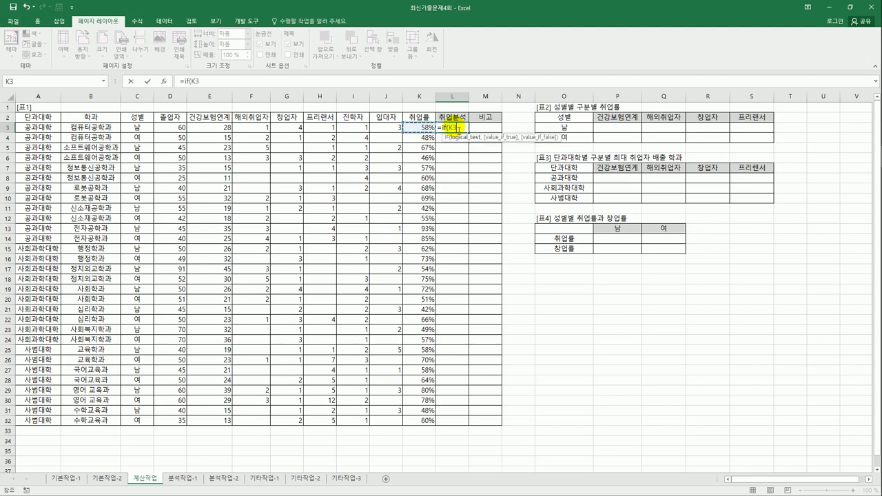
pyautogui.write('<=50%,')
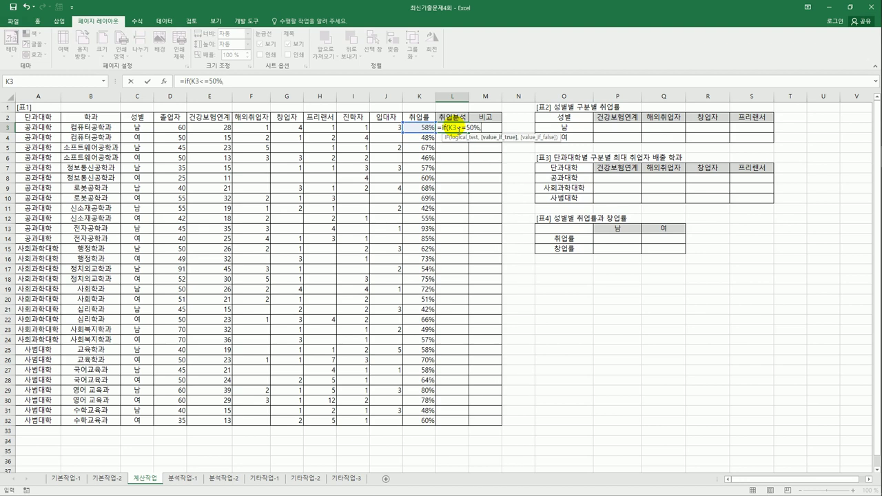
# Add a REPT function as the IF formula's true value, with the special character ● as its text.
pyautogui.write('rep')
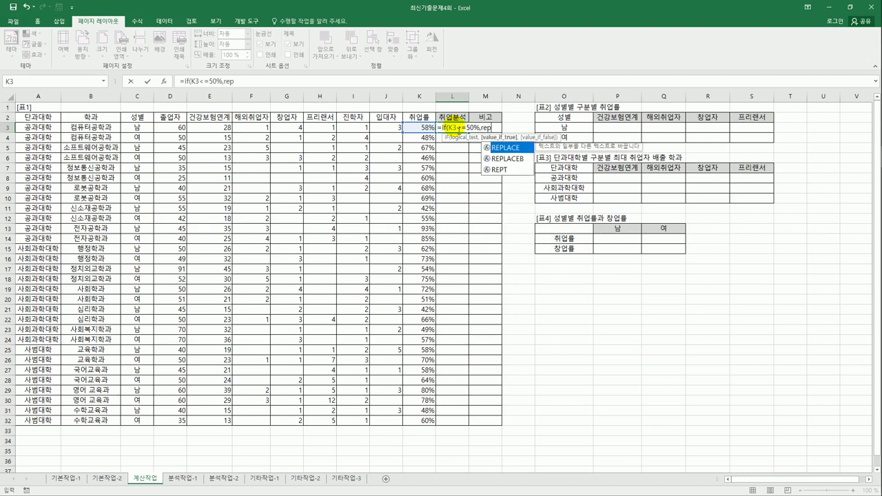
pyautogui.write('t')
pyautogui.press('Tab')
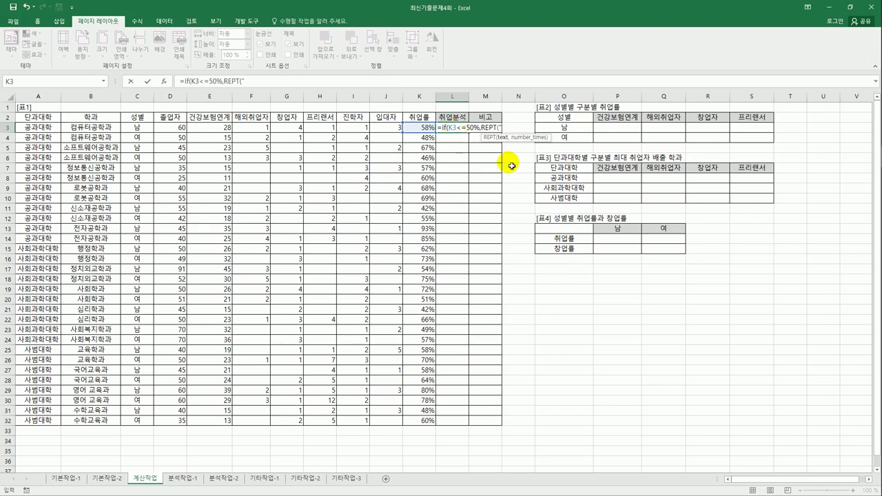
pyautogui.write('a')
pyautogui.press('BackSpace')
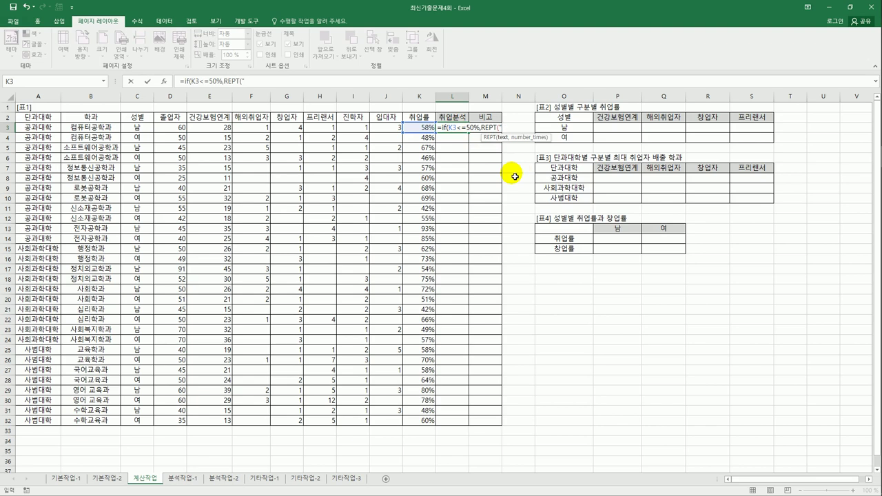
pyautogui.write('ㅁ')
pyautogui.press('Hangul_Hanja')
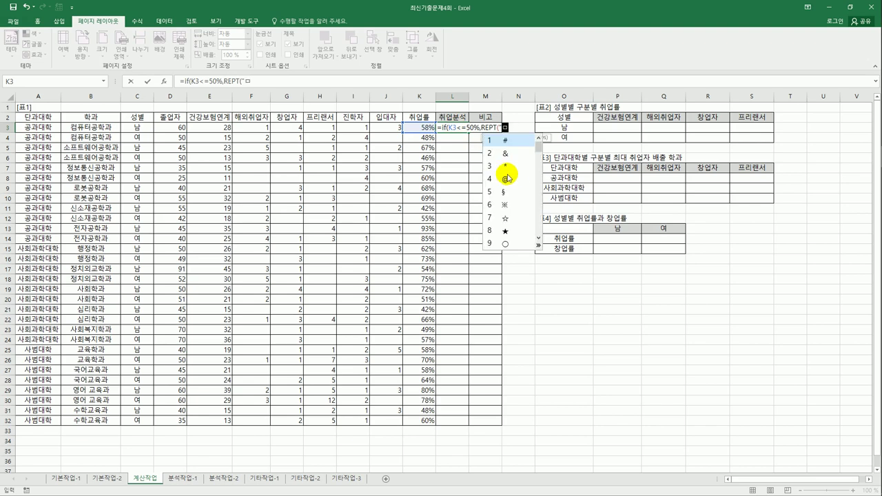
pyautogui.click(538, 238)
pyautogui.click(536, 141)
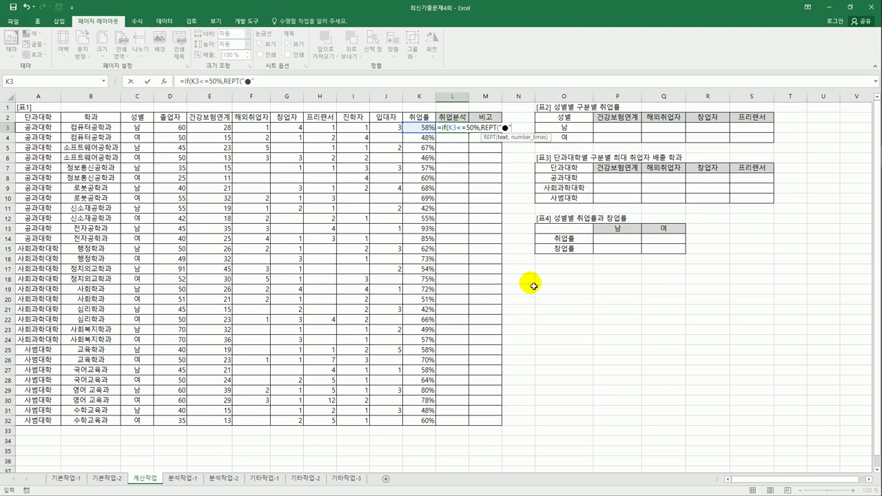
# Enter QUOTIENT(K3/10%) as REPT's repeat count and close the REPT function.
pyautogui.write('",q')
pyautogui.press('Down')
pyautogui.press('Down')
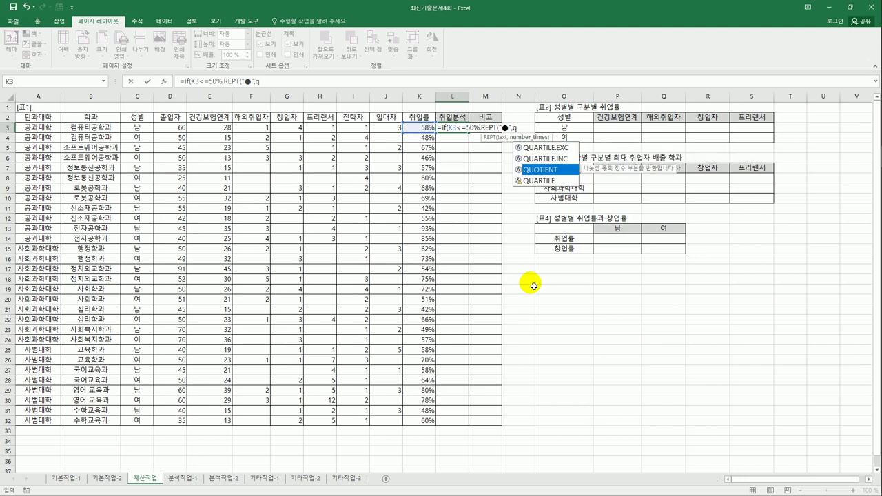
pyautogui.press('Tab')
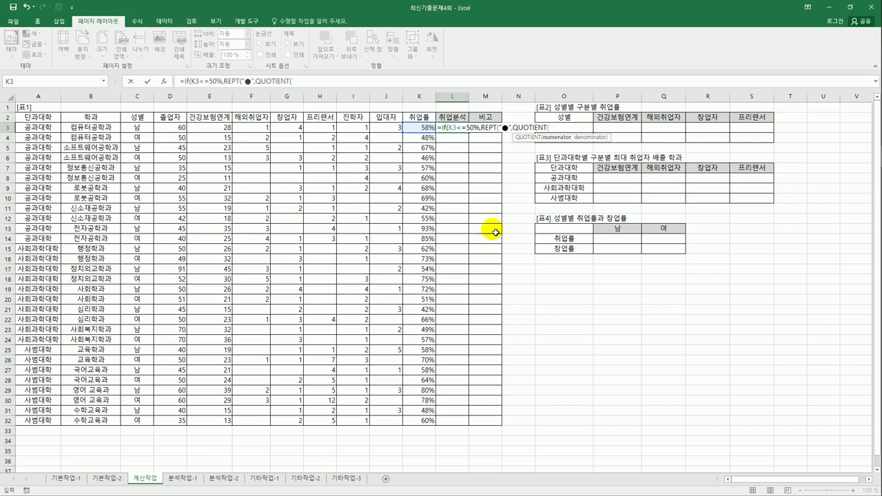
pyautogui.click(419, 130)
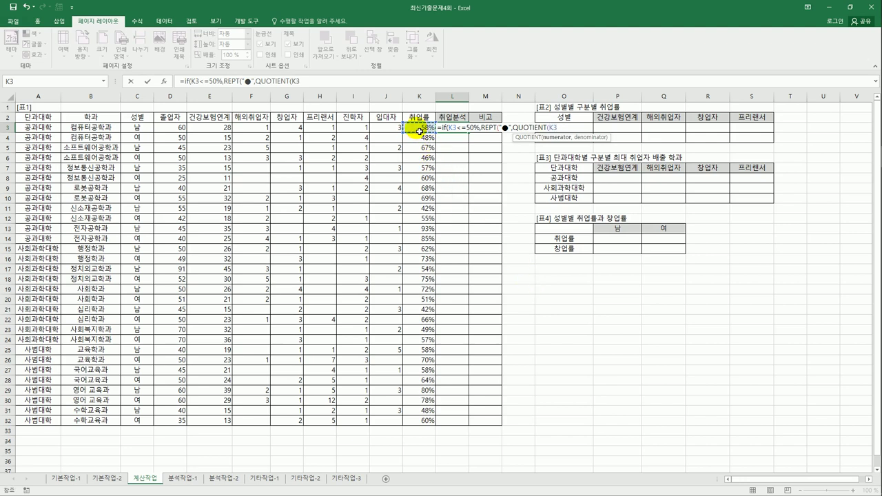
pyautogui.write('/10%')
pyautogui.write('))')
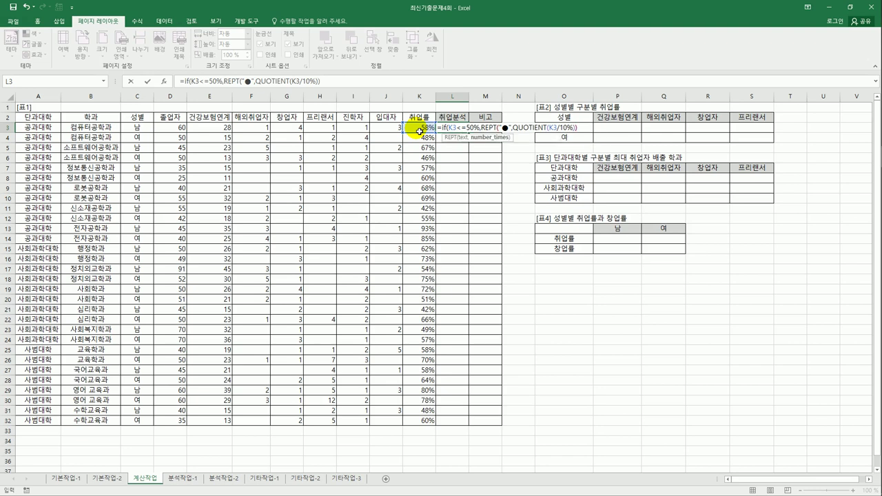
# Copy the REPT expression from the L3 formula and paste it as the IF function's false value.
pyautogui.write(',')
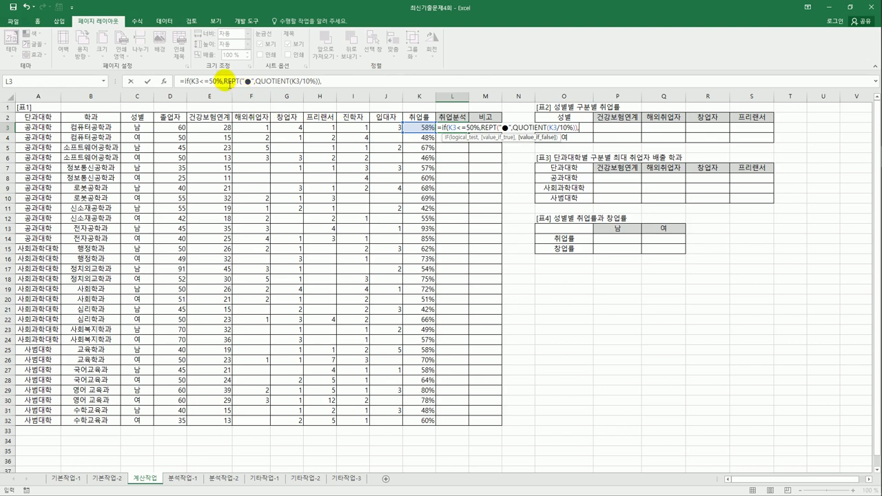
pyautogui.click(227, 81)
pyautogui.moveTo(226, 81); pyautogui.dragTo(325, 82)
pyautogui.hotkey('ctrl', 'c')
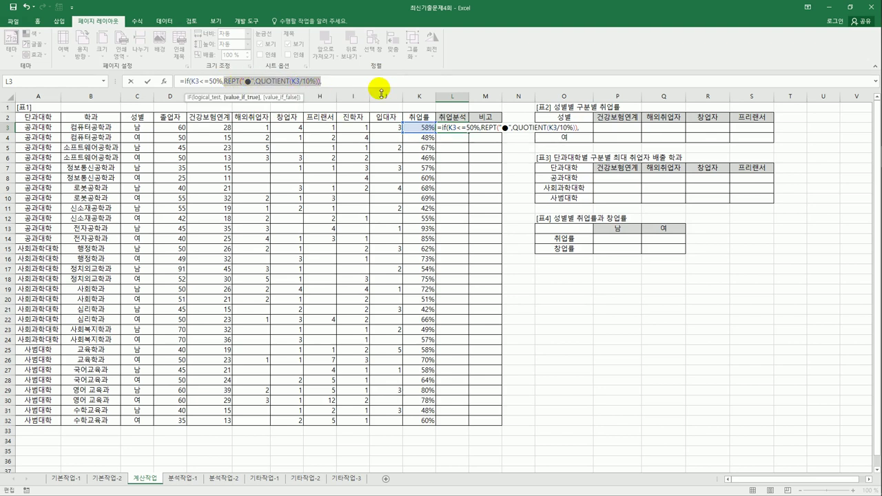
pyautogui.click(367, 88)
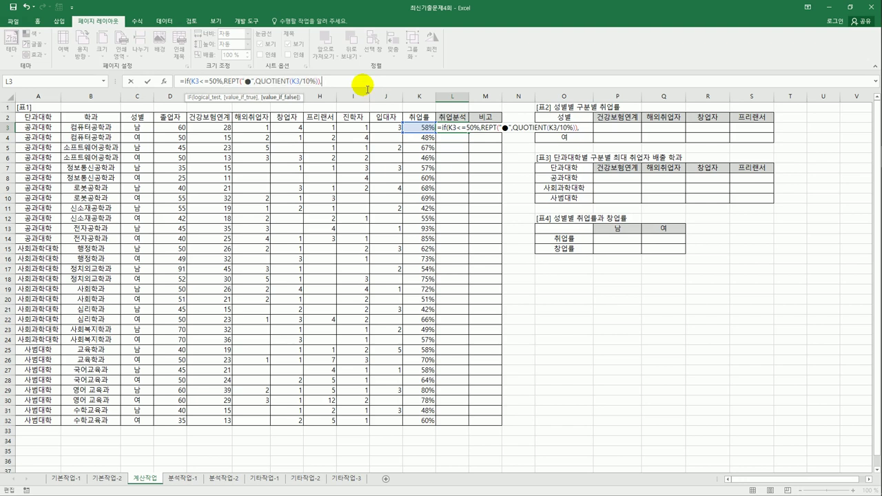
pyautogui.hotkey('ctrl', 'v')
# Replace the ● in the second REPT function with the special character ○.
pyautogui.doubleClick(346, 81)
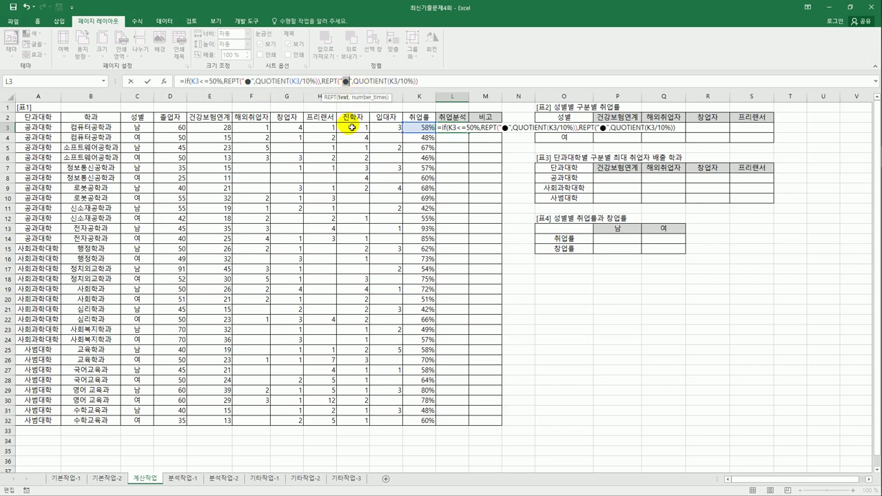
pyautogui.press('BackSpace')
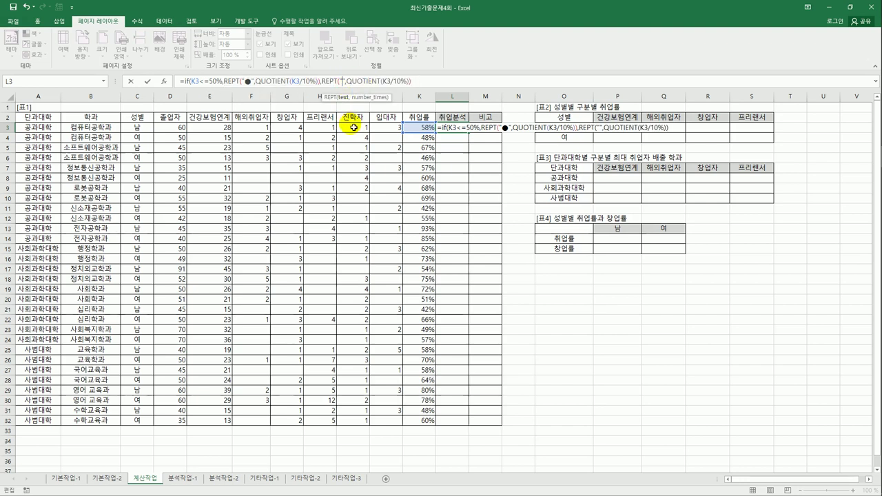
pyautogui.write('a')
pyautogui.press('BackSpace')
pyautogui.press('Hangul')
pyautogui.write('ㅁ')
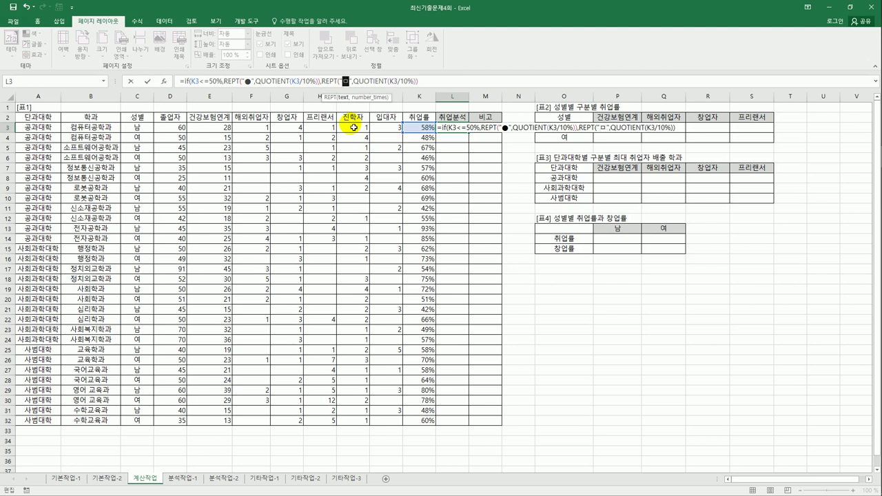
pyautogui.press('Hangul_Hanja')
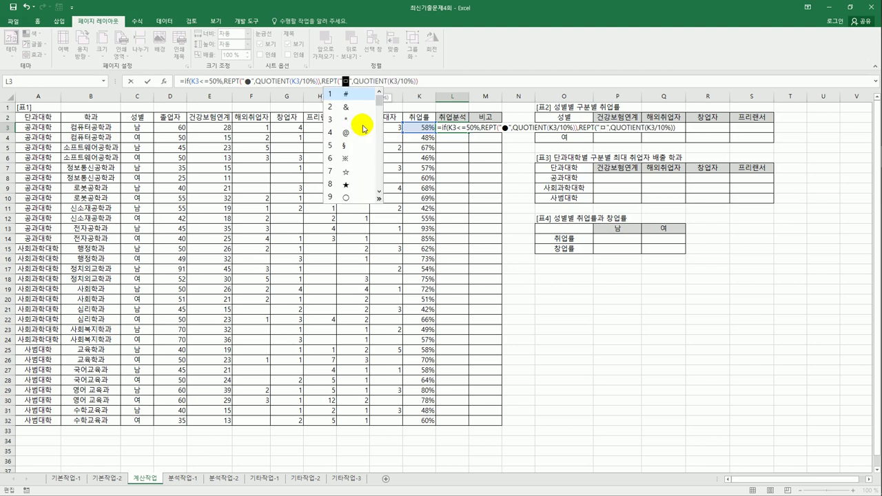
pyautogui.click(346, 196)
# Close the IF function's parenthesis and try to enter the formula in L3.
pyautogui.click(430, 84)
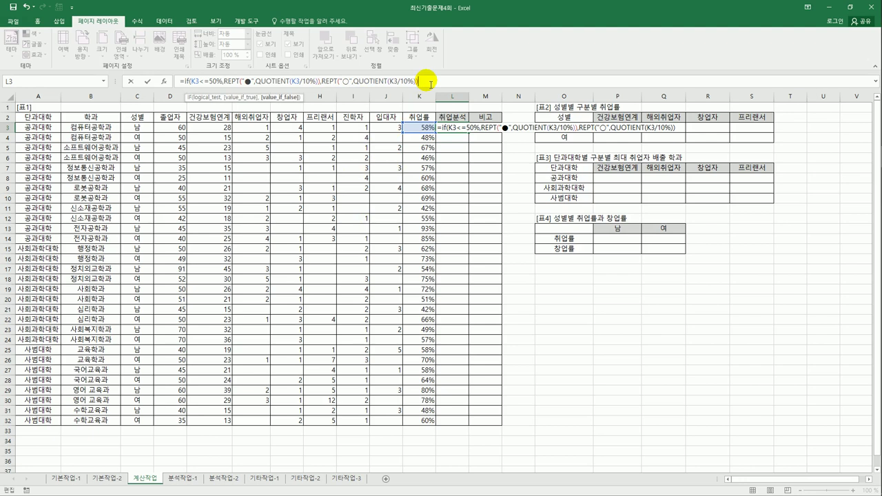
pyautogui.write(')')
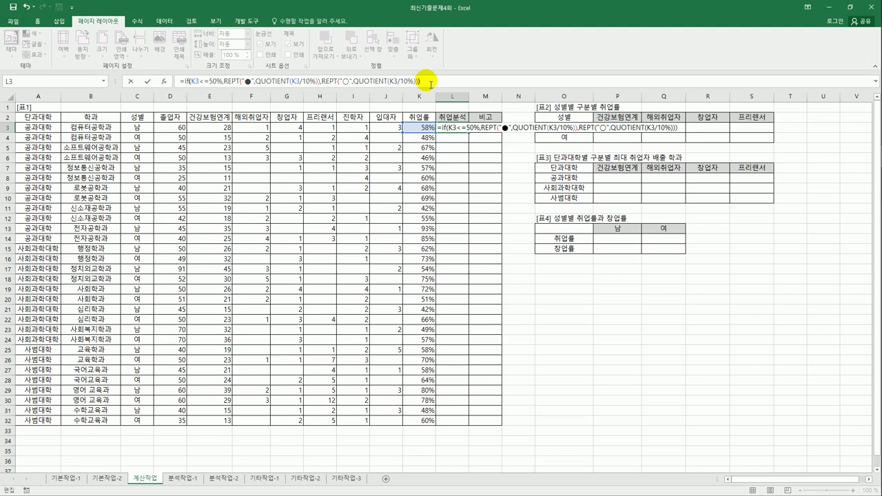
pyautogui.press('Return')
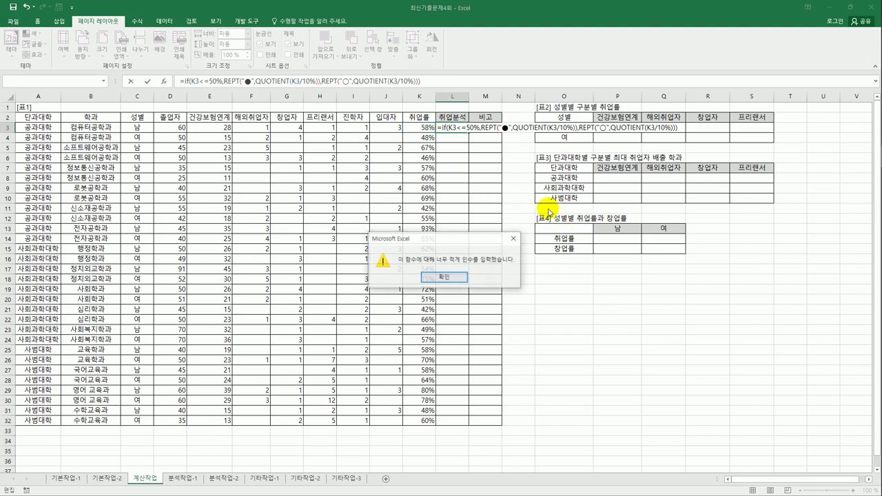
pyautogui.click(443, 278)
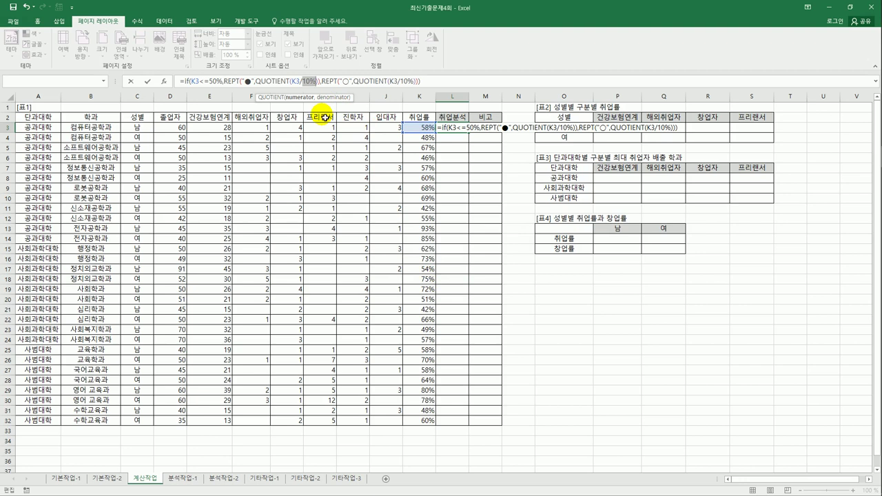
# Replace the slash with a comma in both QUOTIENT functions of the L3 formula and enter the formula.
pyautogui.click(304, 83)
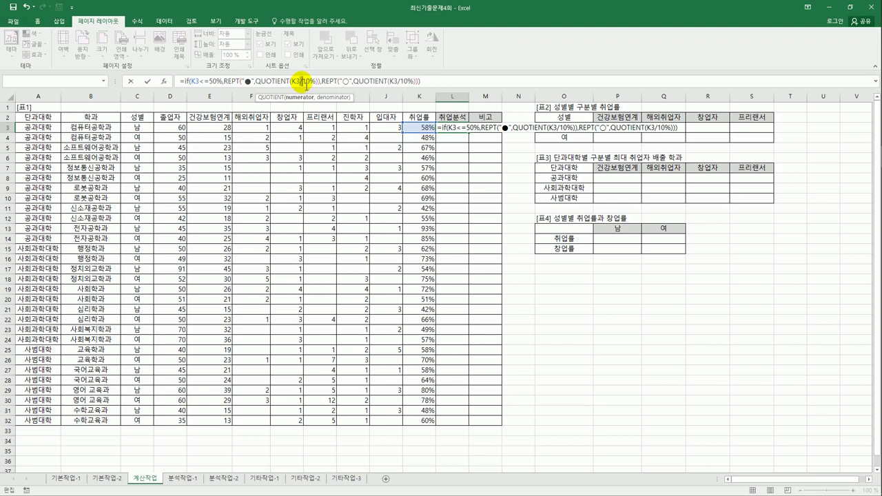
pyautogui.press('BackSpace')
pyautogui.write(',')
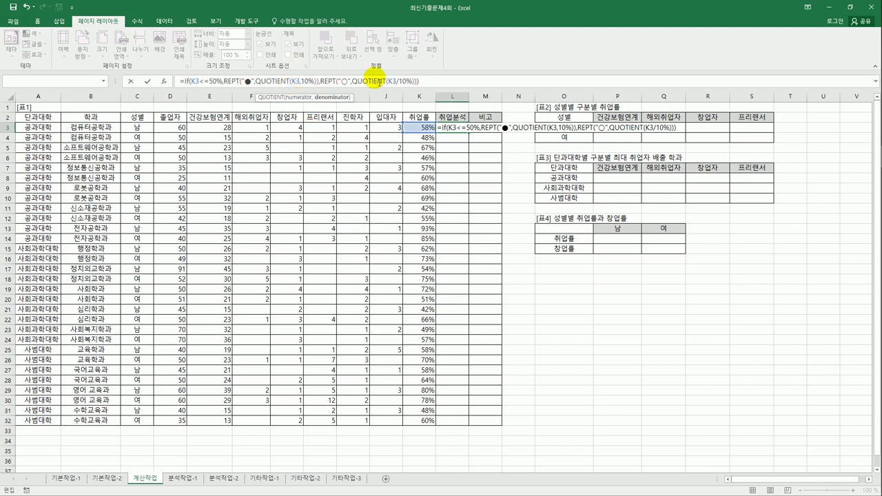
pyautogui.click(399, 81)
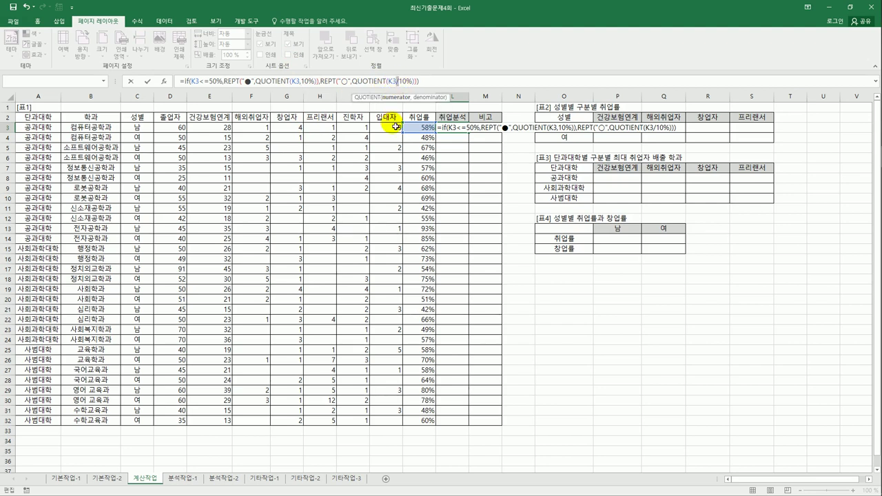
pyautogui.press('BackSpace')
pyautogui.write(',')
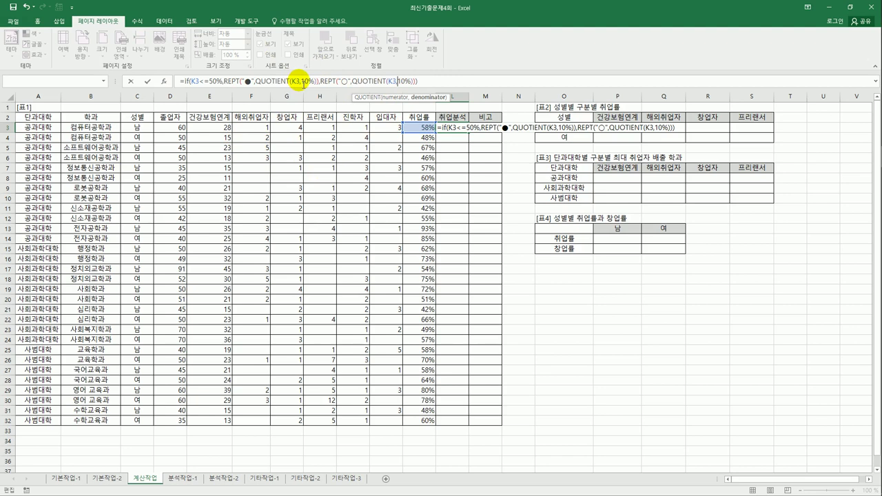
pyautogui.click(432, 84)
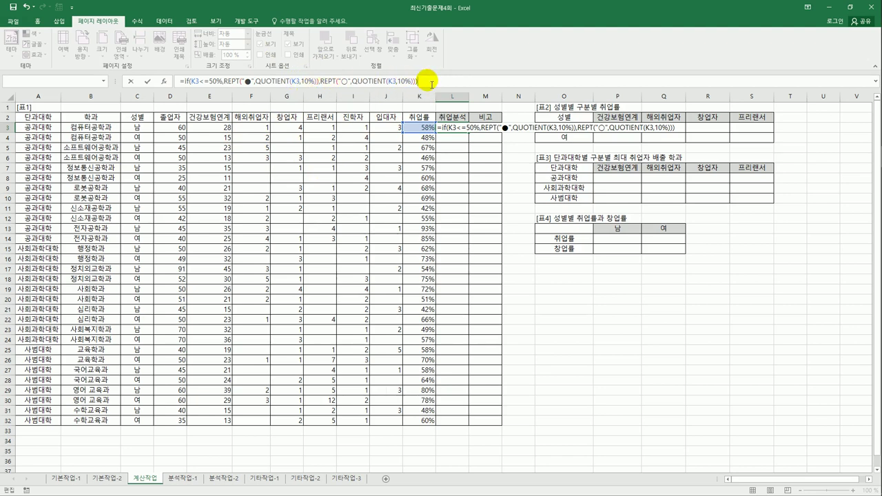
pyautogui.press('Return')
pyautogui.press('Up')
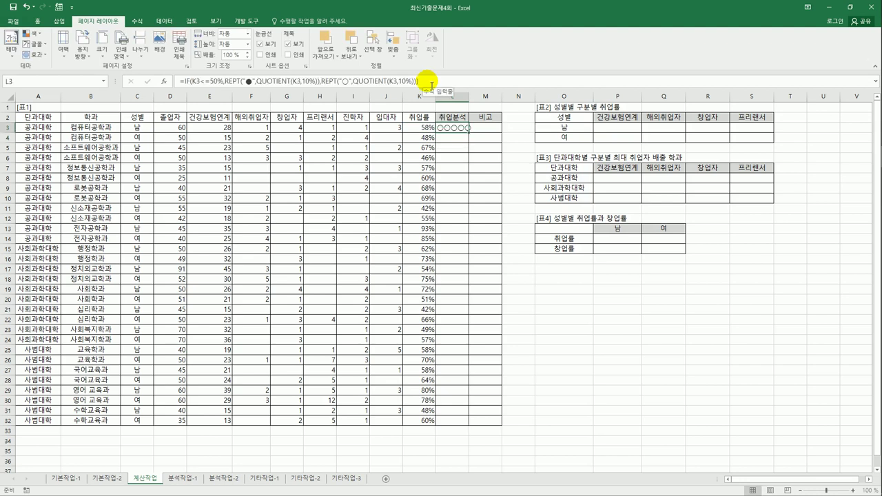
# Fill the L3 formula down to L32 and autofit the width of the 취업분석 column.
pyautogui.doubleClick(469, 132)
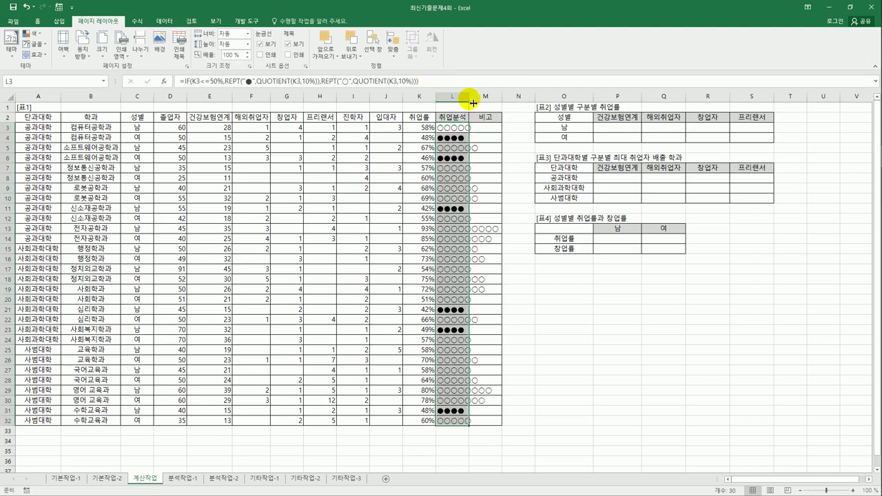
pyautogui.doubleClick(470, 95)
pyautogui.click(485, 130)
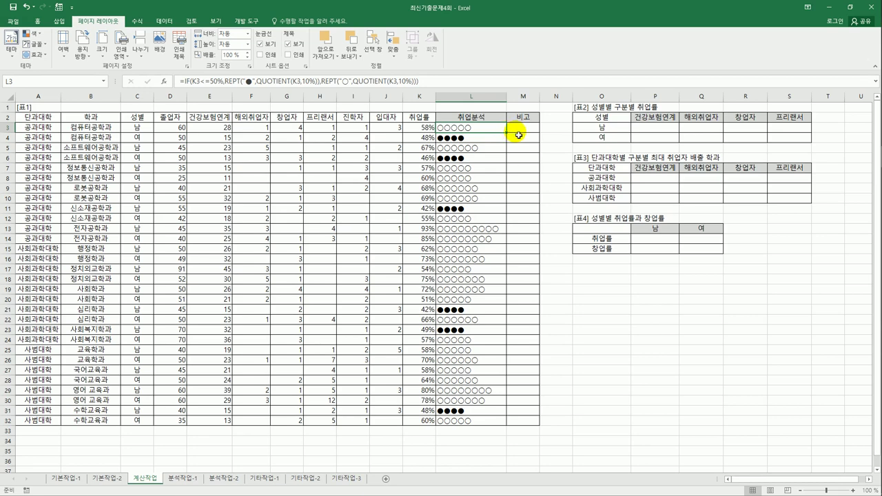
# With M3 selected, open the Visual Basic editor and insert a new module into the project.
pyautogui.click(517, 129)
pyautogui.click(248, 22)
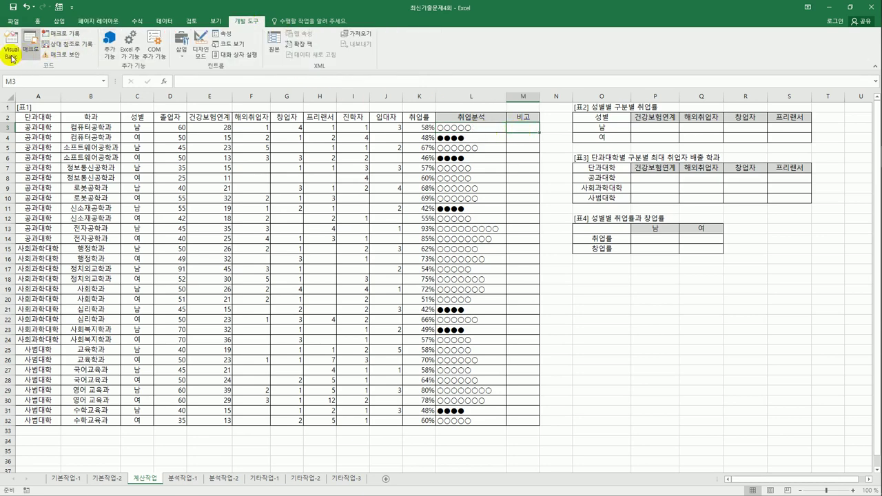
pyautogui.hotkey('alt', 'F11')
pyautogui.click(298, 61)
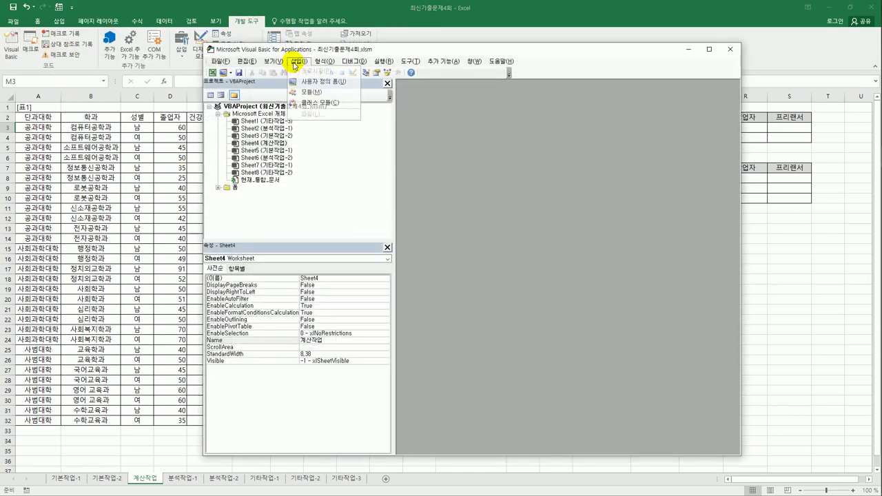
pyautogui.click(314, 92)
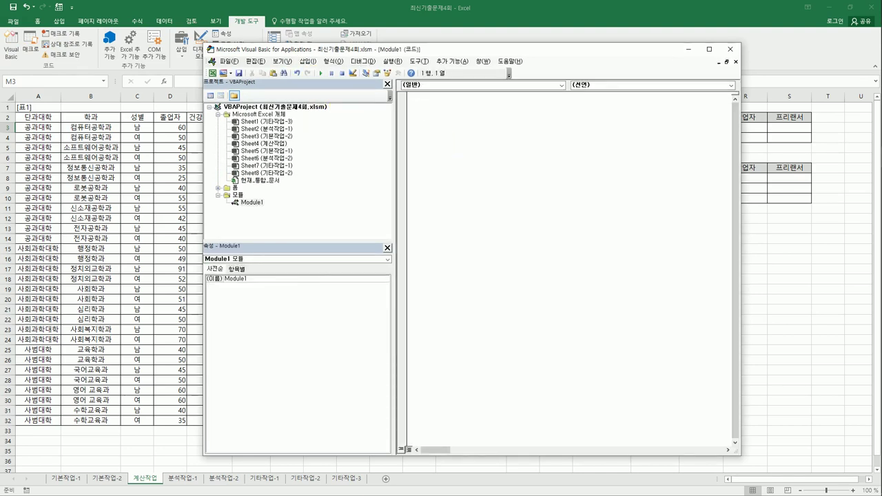
# Declare the public function fn비고 with the argument 취업률 in the new module.
pyautogui.write('public function fn비고(취업률)')
pyautogui.press('Return')
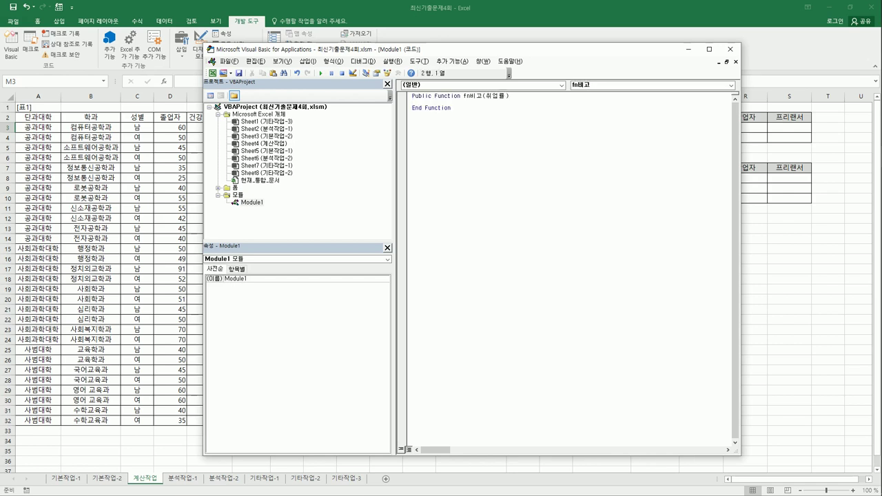
pyautogui.press('Return')
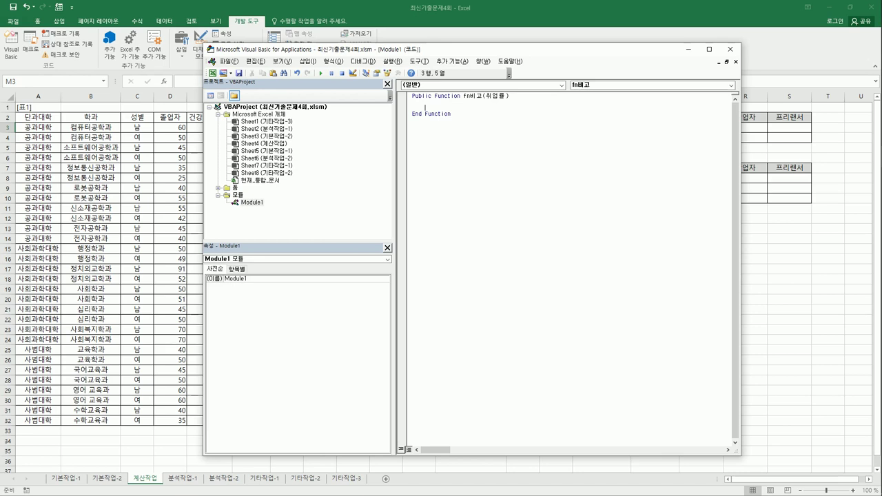
# Start a Select Case block on 취업률 inside the fn비고 function.
pyautogui.write('ㄴ')
pyautogui.write('selec')
pyautogui.write('t case')
pyautogui.write(' 취업률')
pyautogui.press('Return')
pyautogui.press('Tab')
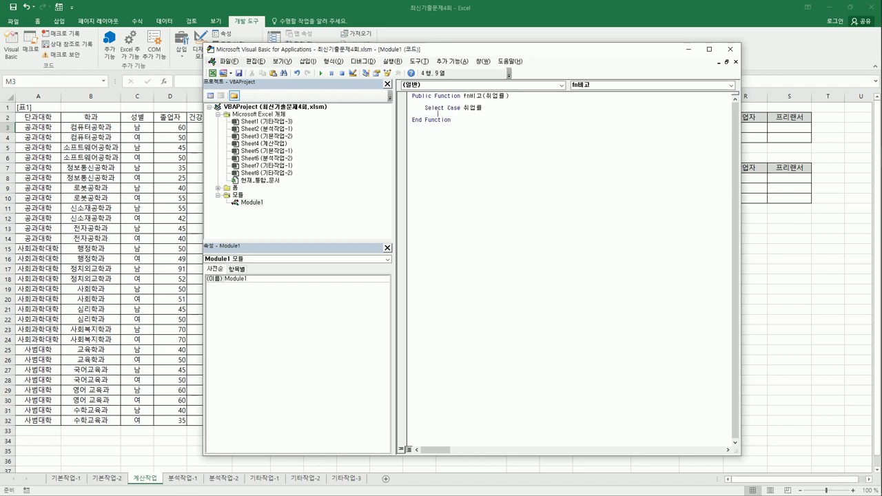
# Add a Case Is < 0.5 branch that sets fn비고 to "전문상담필요".
pyautogui.write('case is')
pyautogui.write(' ㅅ')
pyautogui.write(' 0.5')
pyautogui.press('Return')
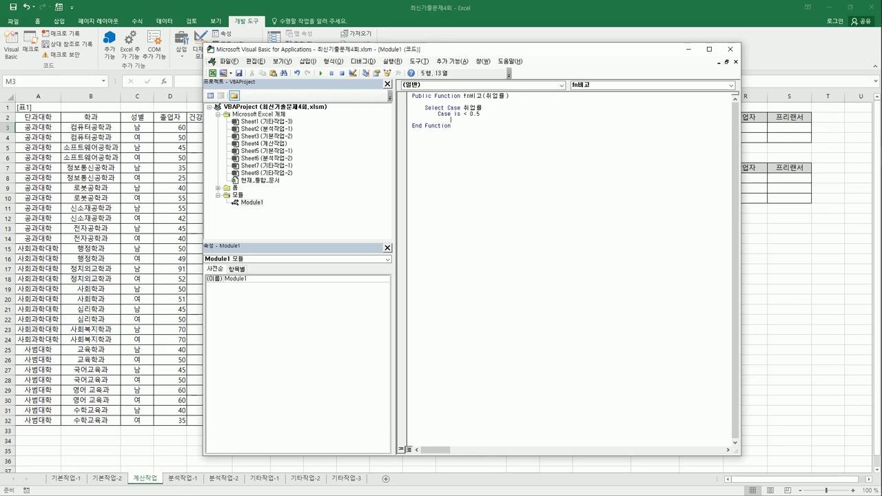
pyautogui.write('fn비고 ="ㅂ')
pyautogui.press('BackSpace')
pyautogui.write('전문상담필요"')
pyautogui.press('Return')
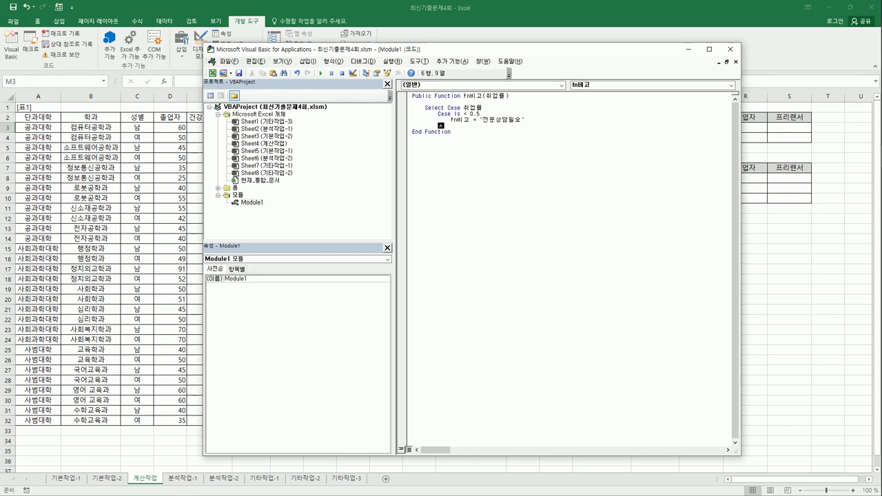
# Add a Case 0.8 To 0.9 line below the first branch.
pyautogui.write('case ')
pyautogui.write('이.8 ')
pyautogui.write('to 0.')
pyautogui.write('9')
pyautogui.press('Return')
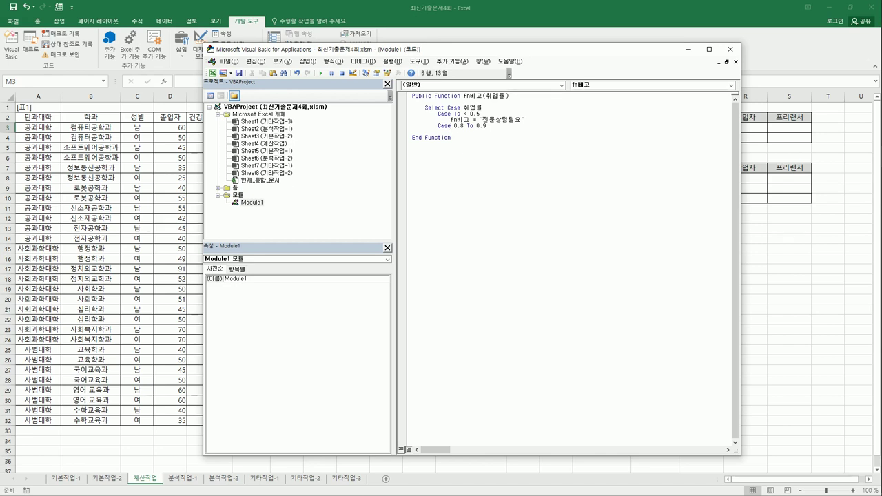
# Copy the fn비고 assignment line into the 0.8 To 0.9 branch and set its text to "우수학과".
pyautogui.press('Up')
pyautogui.hotkey('shift', 'End')
pyautogui.hotkey('ctrl', 'c')
pyautogui.press('Down')
pyautogui.press('Down')
pyautogui.hotkey('ctrl', 'v')
pyautogui.hotkey('shift', 'End')
pyautogui.write('우수학과"')
pyautogui.press('Return')
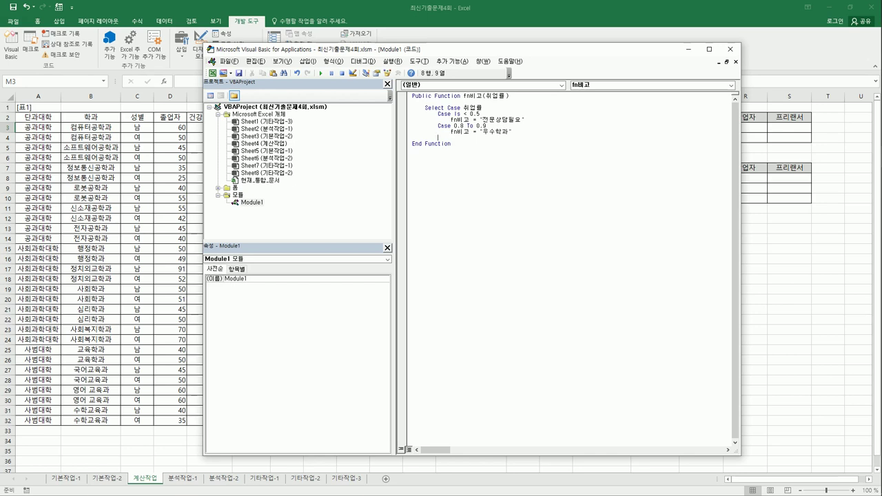
# Add a Case Is > 0.9 line and paste the copied fn비고 assignment beneath it.
pyautogui.write('case is > 0.9')
pyautogui.press('Return')
pyautogui.hotkey('ctrl', 'v')
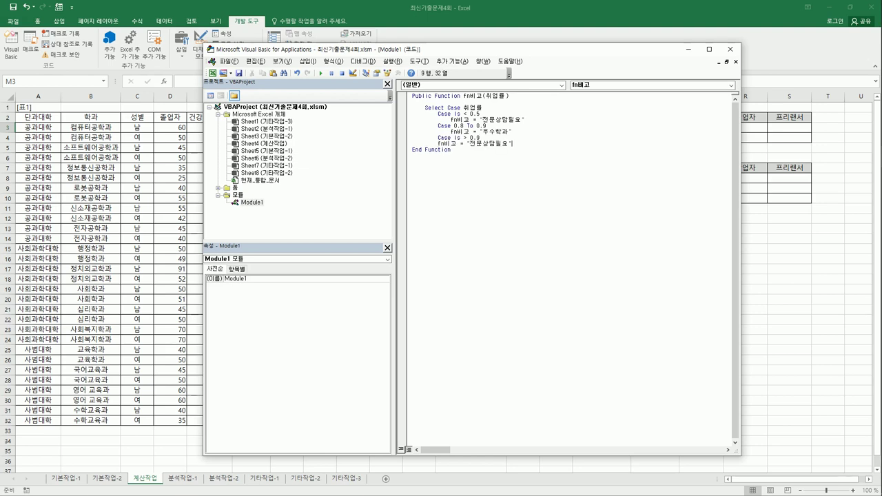
# Indent the pasted assignment in the > 0.9 branch and change its text to "최우수학과".
pyautogui.press('Home')
pyautogui.press('Tab')
pyautogui.hotkey('shift', 'Right')
pyautogui.hotkey('shift', 'Right')
pyautogui.hotkey('shift', 'Right')
pyautogui.hotkey('shift', 'Right')
pyautogui.hotkey('shift', 'Right')
pyautogui.hotkey('shift', 'Right')
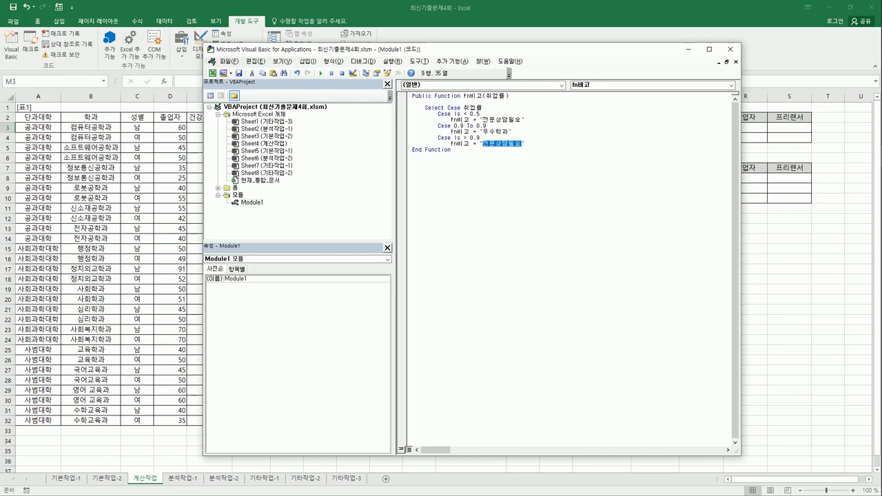
pyautogui.press('Delete')
pyautogui.write('최우수학과')
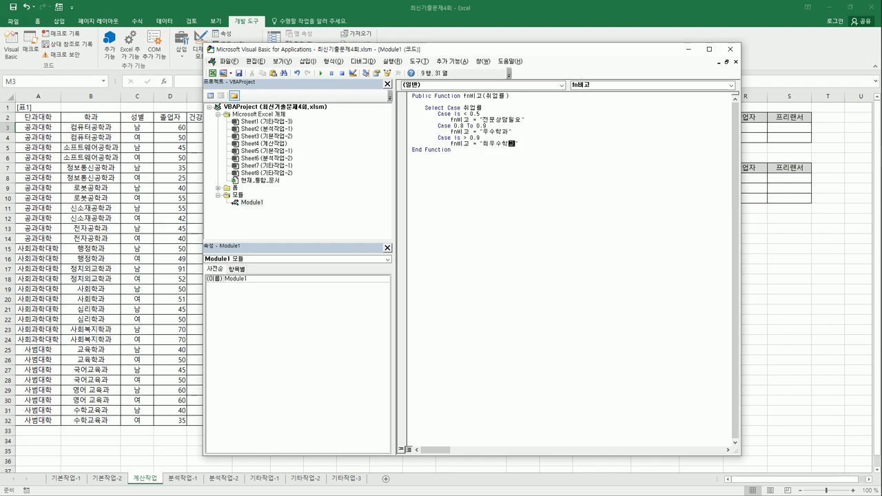
pyautogui.press('Right')
pyautogui.press('Return')
pyautogui.press('BackSpace')
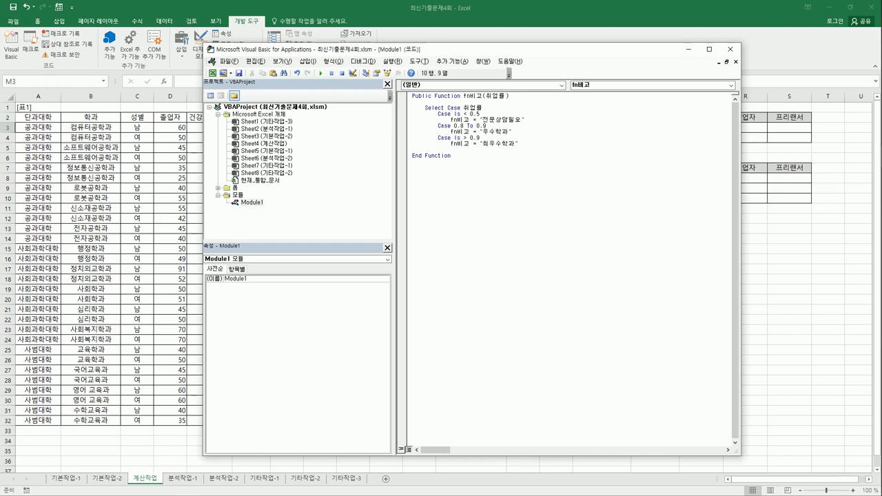
# Add a Case Else branch that sets fn비고 to an empty string, reusing the copied assignment.
pyautogui.write('case else')
pyautogui.press('Return')
pyautogui.press('Tab')
pyautogui.hotkey('ctrl', 'v')
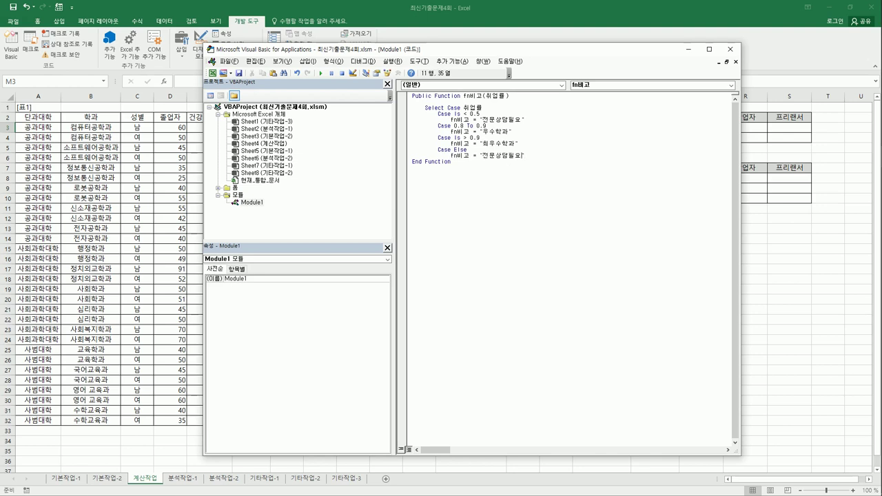
pyautogui.hotkey('shift', 'Left')
pyautogui.hotkey('shift', 'Left')
pyautogui.hotkey('shift', 'Left')
pyautogui.hotkey('shift', 'Left')
pyautogui.hotkey('shift', 'Left')
pyautogui.hotkey('shift', 'Left')
pyautogui.press('BackSpace')
# End the block with an End Select line at the Select Case indent and close the Visual Basic editor.
pyautogui.press('Return')
pyautogui.press('BackSpace')
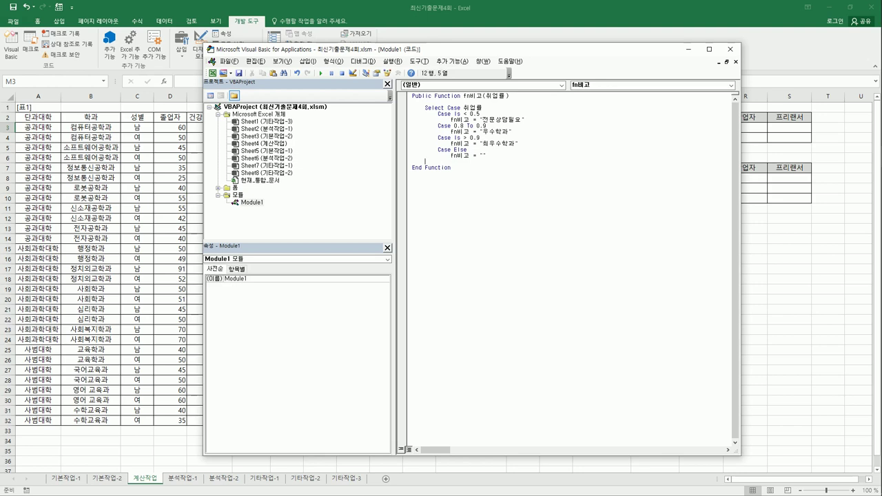
pyautogui.write('end select')
pyautogui.click(730, 49)
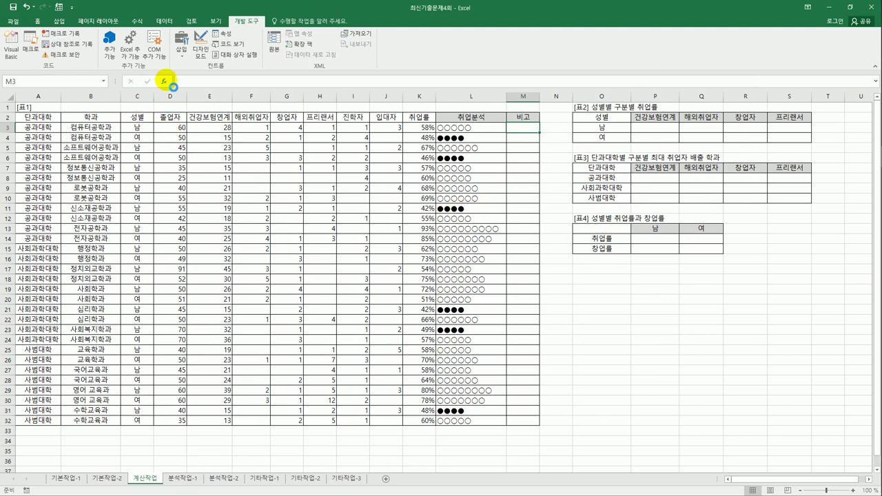
# Insert the user-defined function fn비고 in M3 with K3 as its 취업률 argument.
pyautogui.click(165, 82)
pyautogui.click(506, 135)
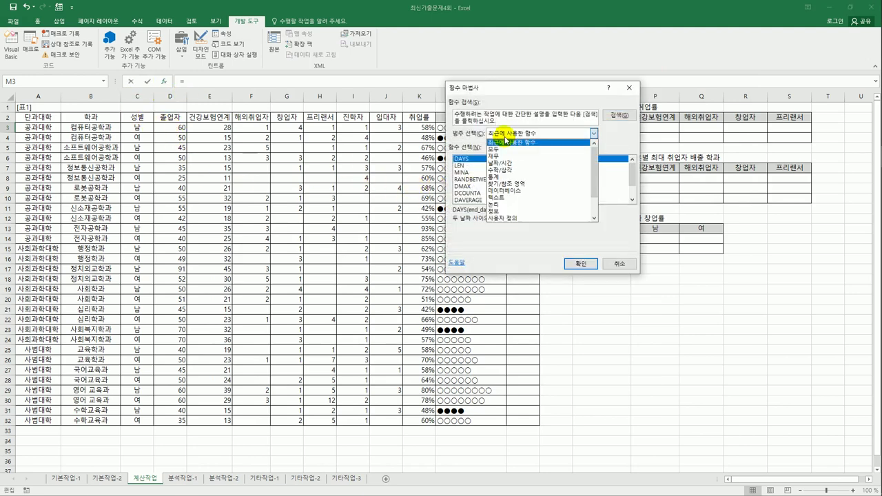
pyautogui.click(513, 218)
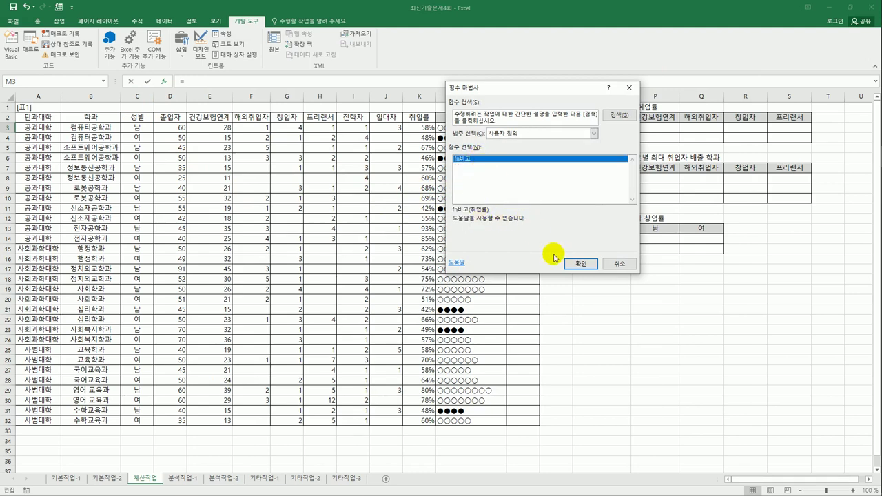
pyautogui.click(577, 264)
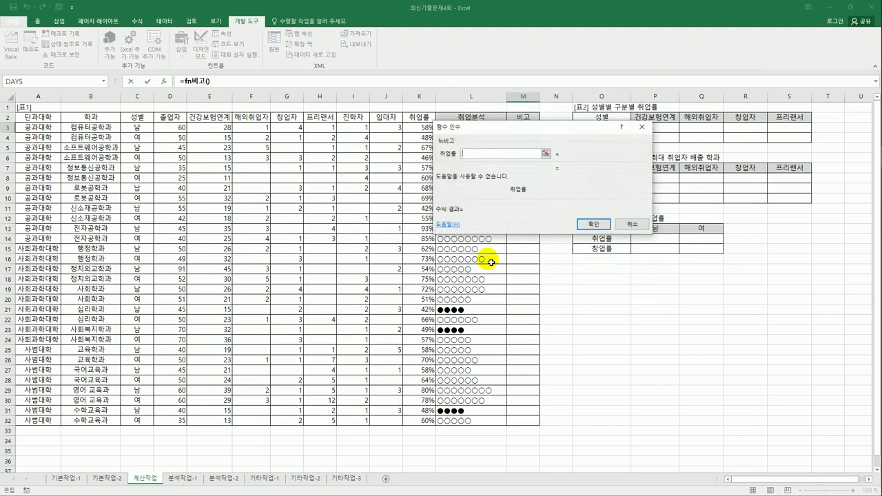
pyautogui.click(419, 128)
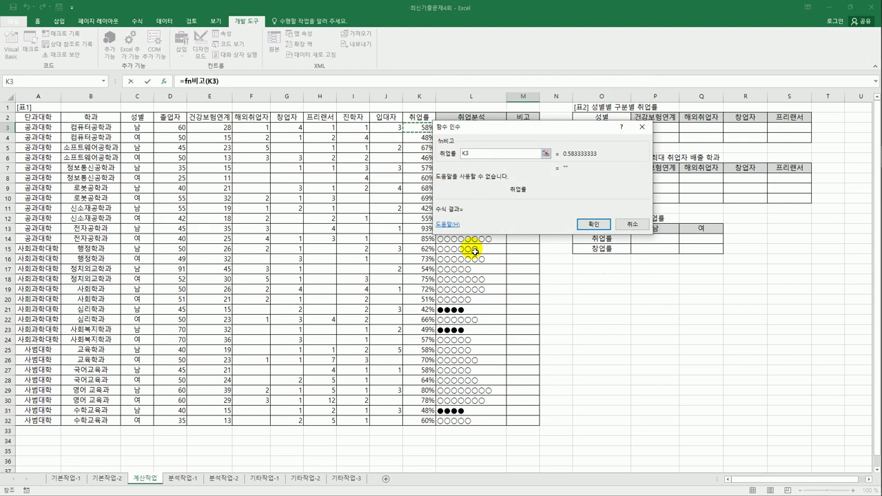
pyautogui.click(594, 225)
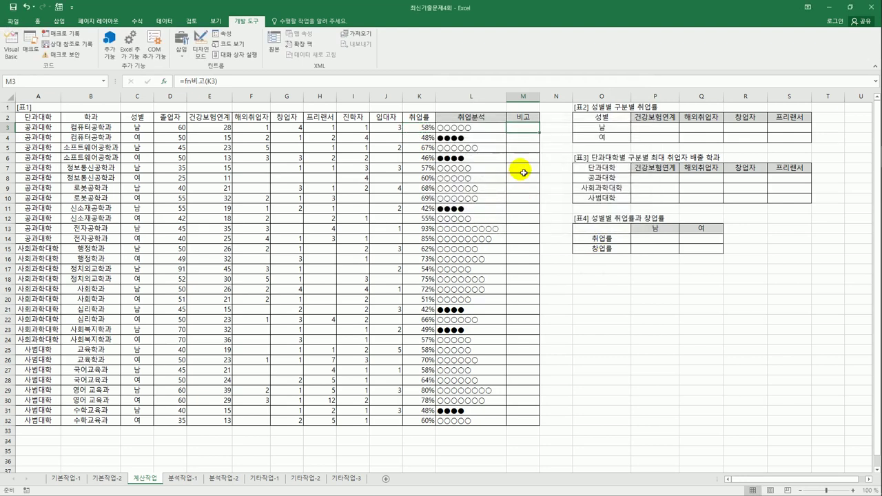
# Fill the M3 formula down to M32 and autofit the width of the 비고 column.
pyautogui.doubleClick(542, 133)
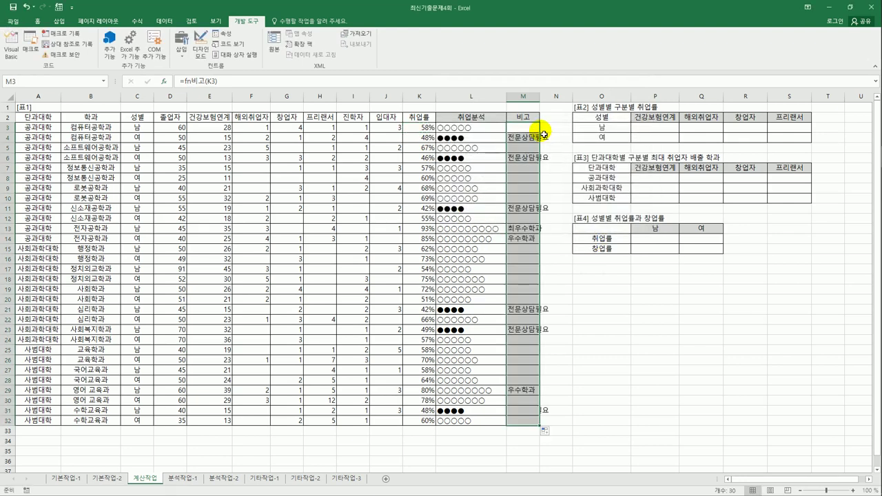
pyautogui.doubleClick(539, 96)
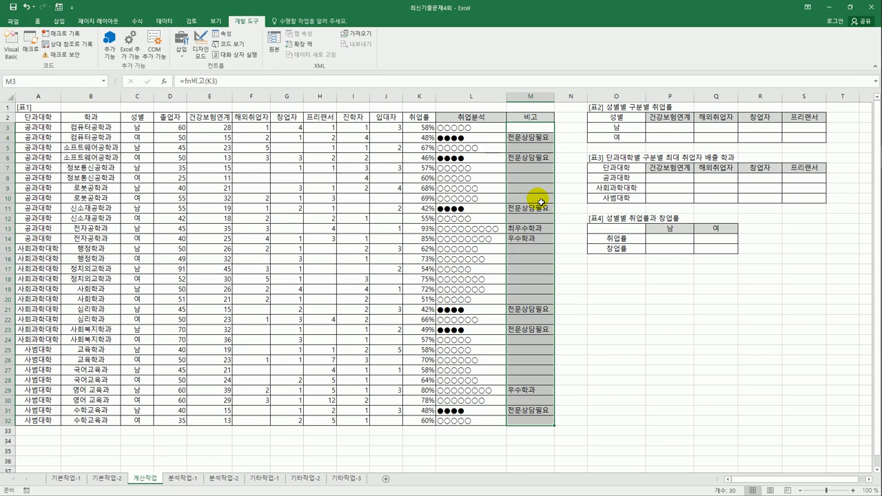
# Begin a SUMIF formula in P3 with the 성별 range $C$3:$C$32 and the criterion $O3.
pyautogui.click(660, 132)
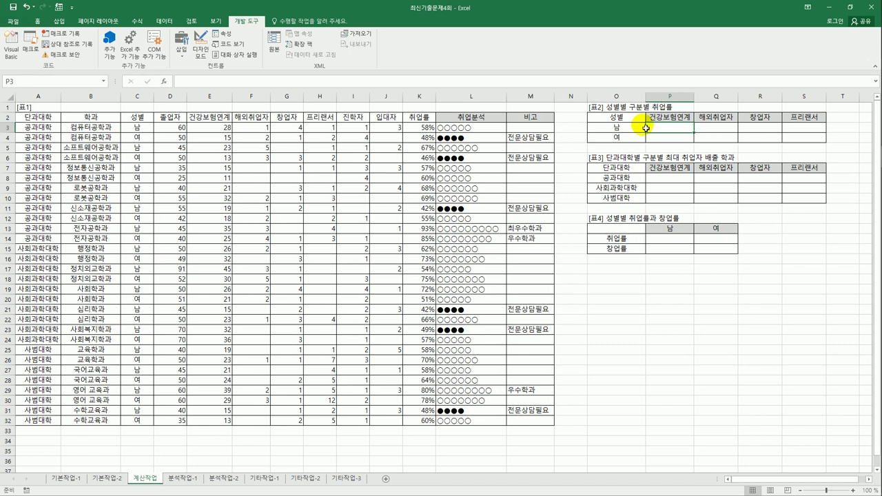
pyautogui.write('=')
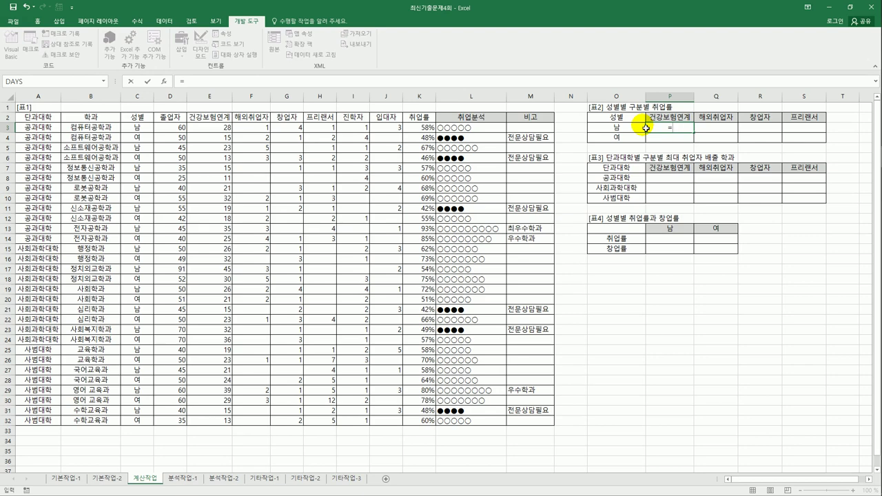
pyautogui.write('sumif(')
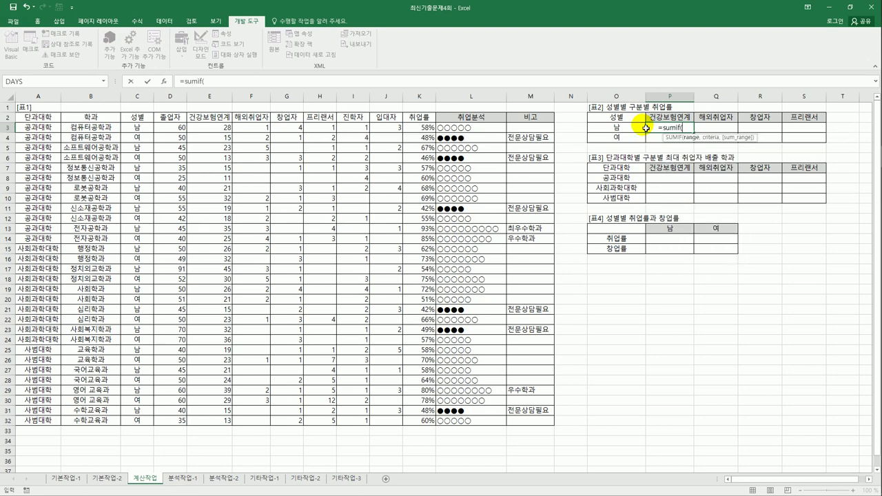
pyautogui.moveTo(137, 127); pyautogui.dragTo(140, 424)
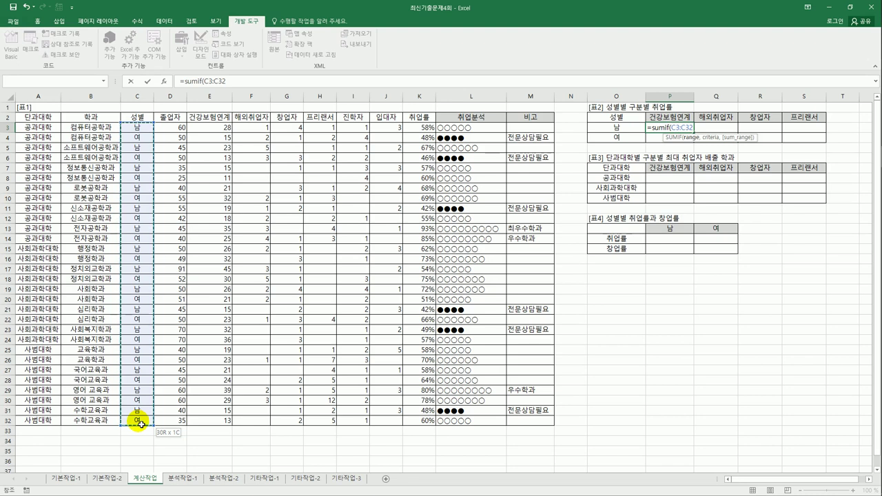
pyautogui.press('F4')
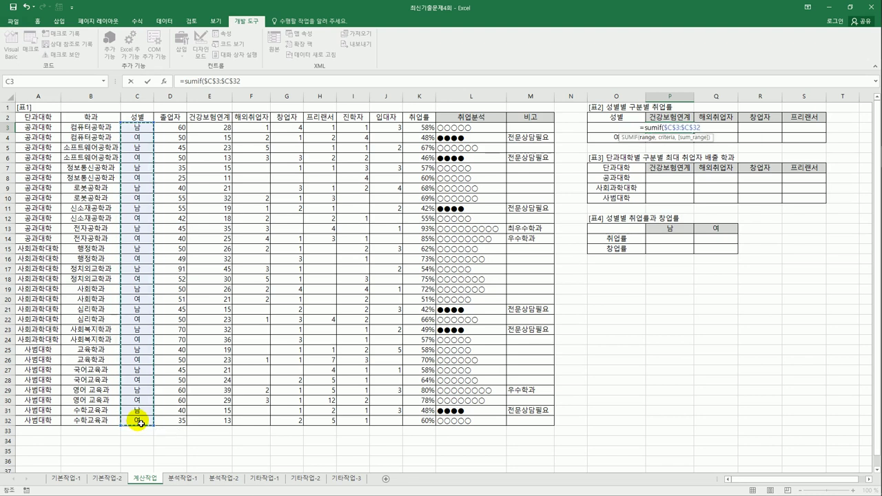
pyautogui.write(',')
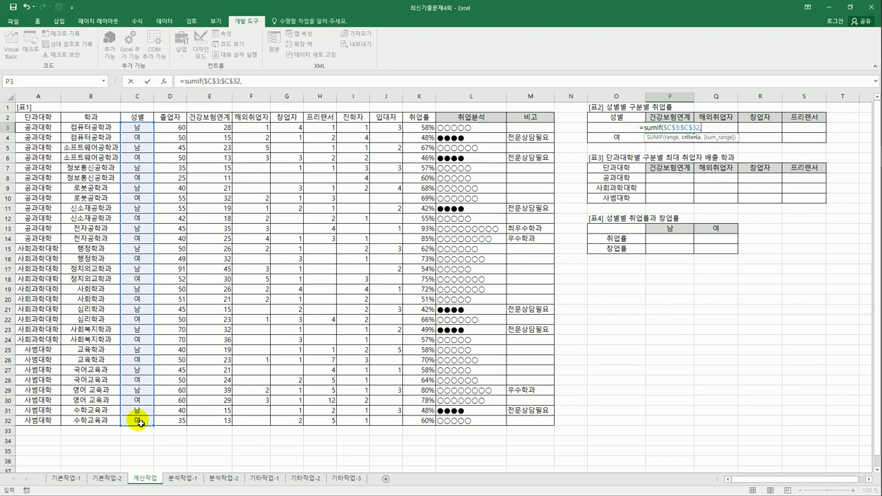
pyautogui.press('Left')
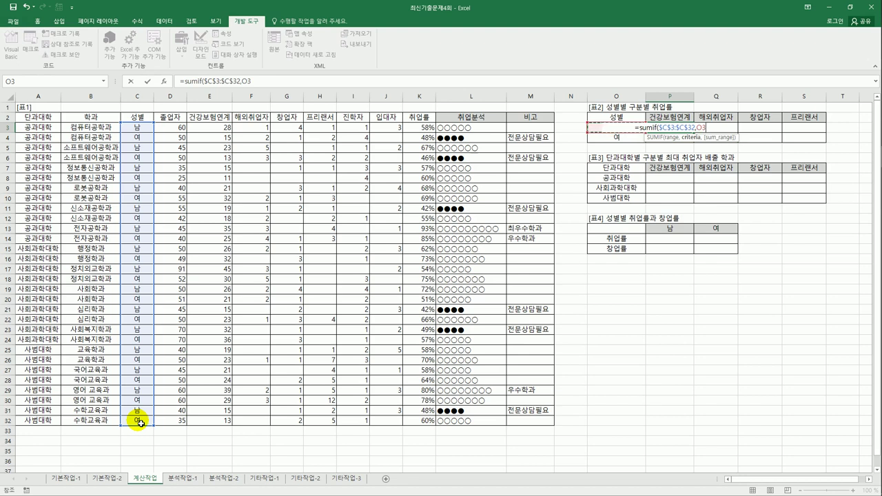
pyautogui.press('F4')
pyautogui.press('F4')
pyautogui.press('F4')
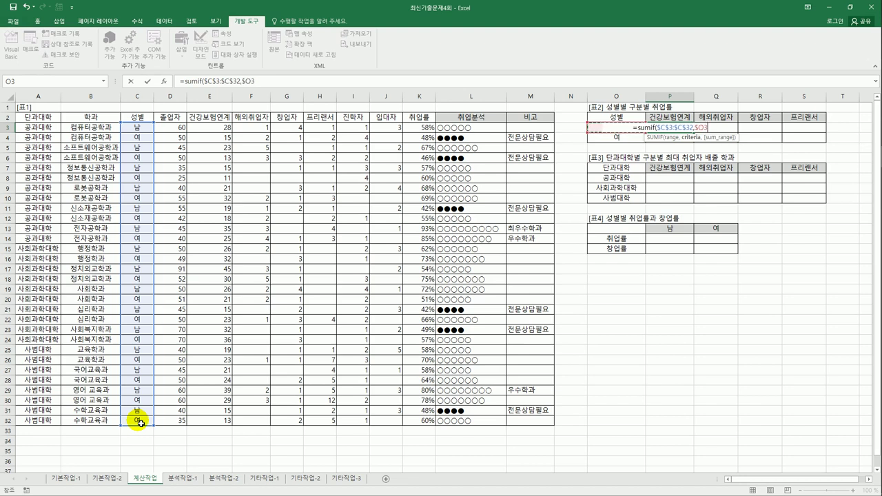
pyautogui.write(',')
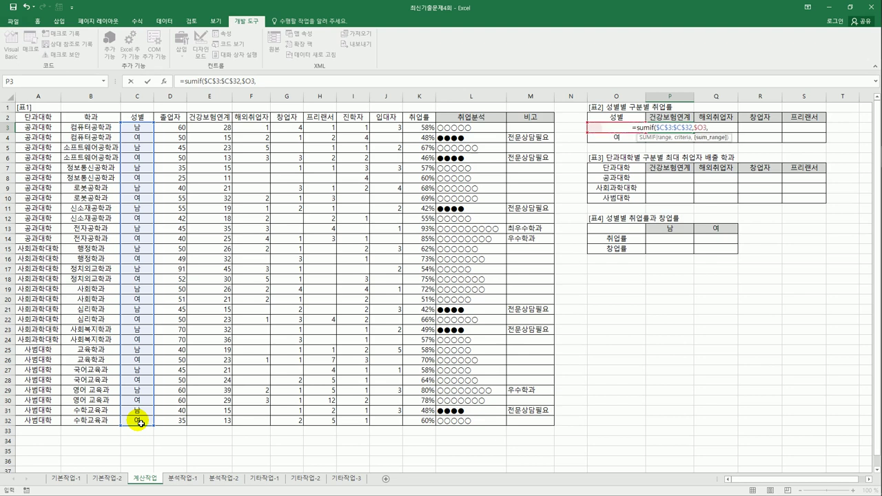
pyautogui.click(288, 129)
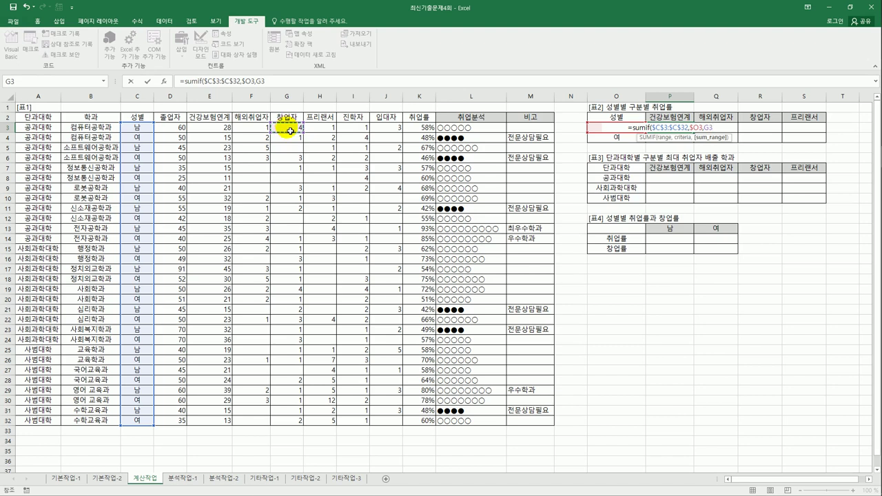
pyautogui.moveTo(290, 131); pyautogui.dragTo(292, 329)
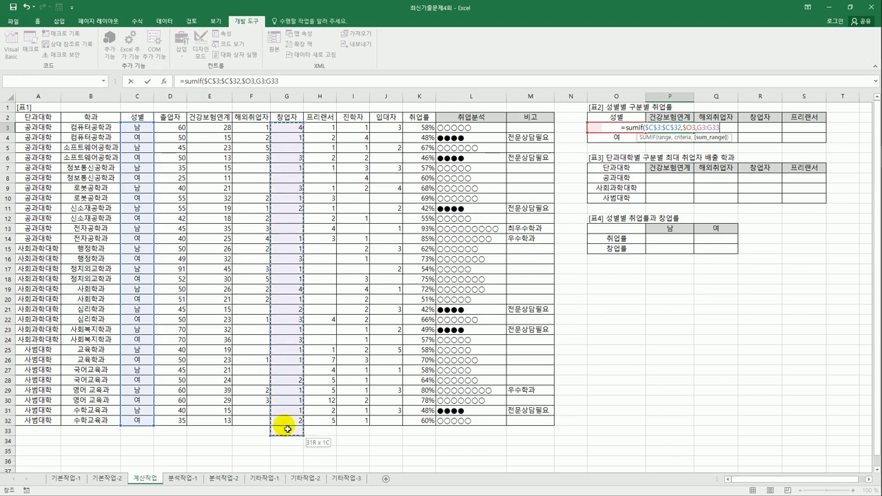
pyautogui.moveTo(288, 423); pyautogui.dragTo(287, 423)
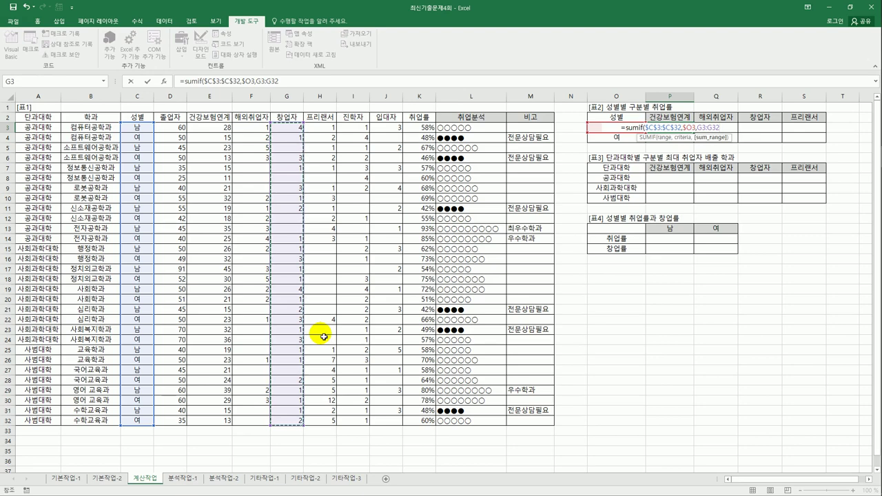
pyautogui.press('BackSpace')
pyautogui.press('BackSpace')
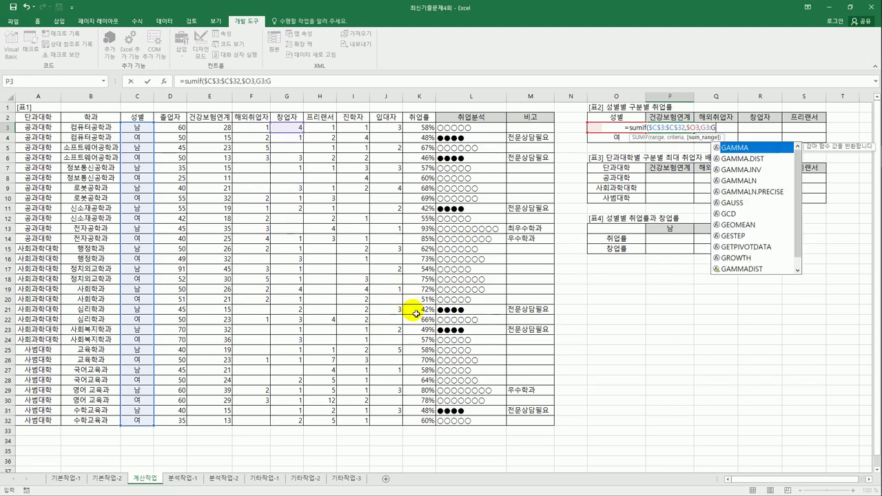
pyautogui.press('BackSpace')
pyautogui.press('BackSpace')
pyautogui.press('BackSpace')
pyautogui.press('BackSpace')
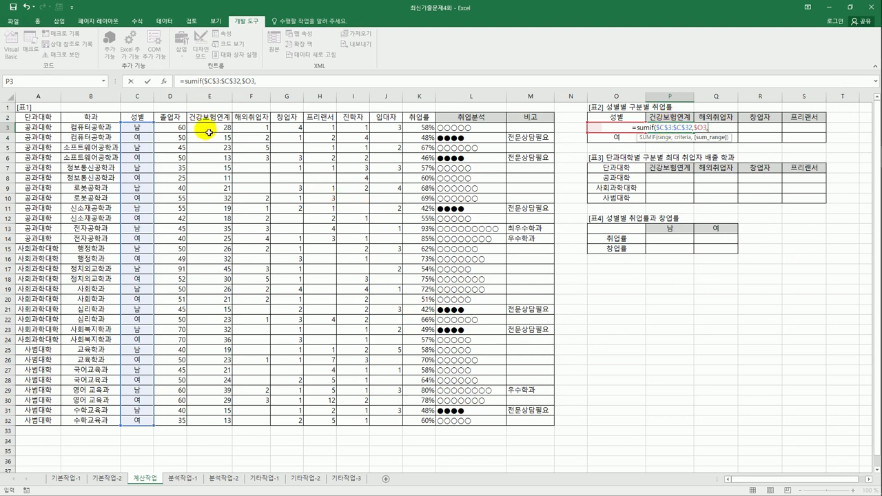
# Complete the P3 SUMIF with the 건강보험연계 sum range E$3:E$32 and fill the formula across P3:S4.
pyautogui.moveTo(208, 133); pyautogui.dragTo(205, 425)
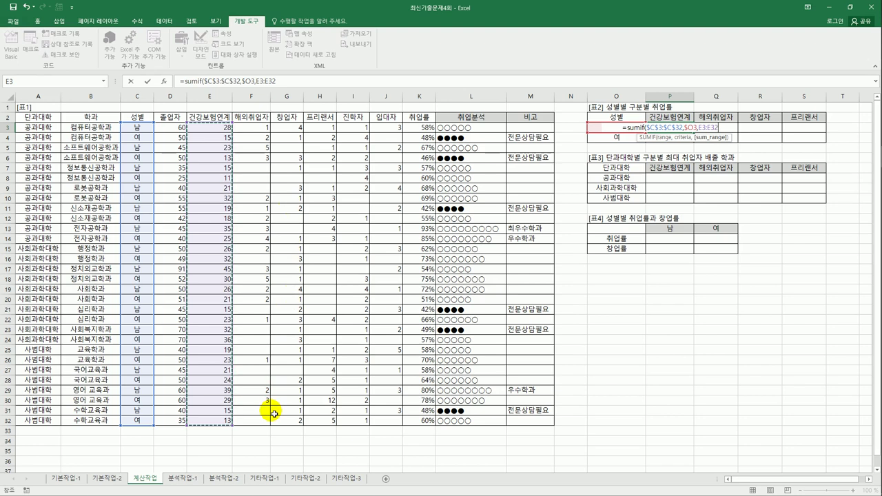
pyautogui.press('F4')
pyautogui.press('F4')
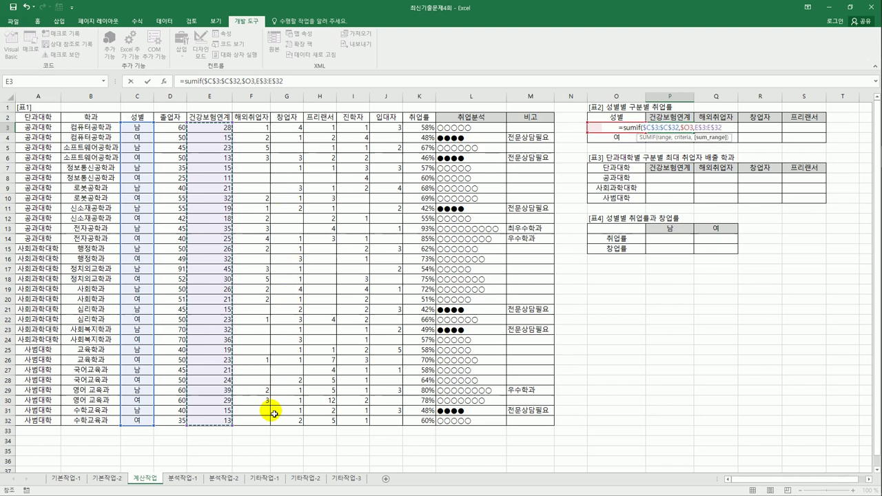
pyautogui.write(')')
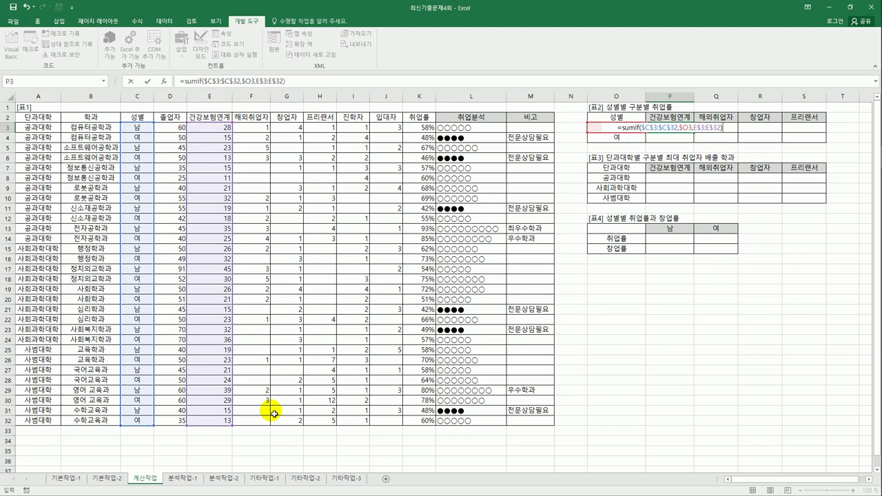
pyautogui.hotkey('ctrl', 'Return')
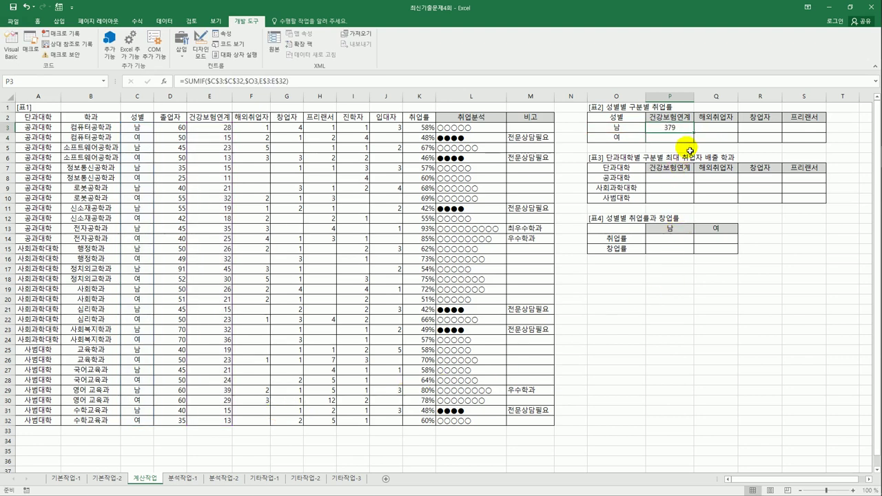
pyautogui.moveTo(694, 133); pyautogui.dragTo(693, 141)
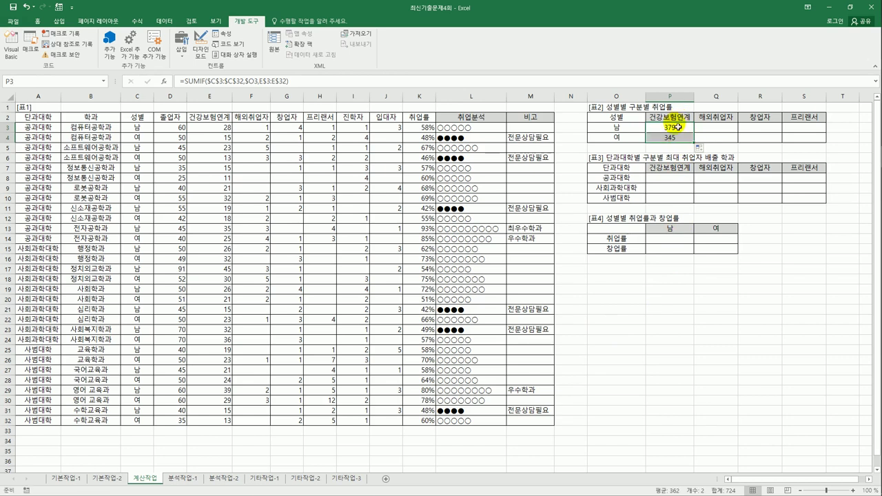
pyautogui.moveTo(694, 142); pyautogui.dragTo(814, 147)
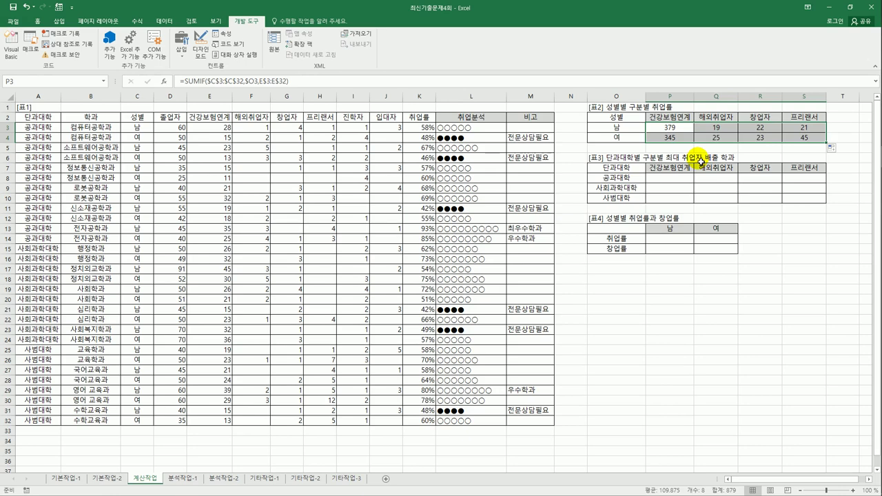
# Extend the P3 formula with a division by a second SUMIF using the range $C$3:$C$32 and the criterion $O3.
pyautogui.click(679, 129)
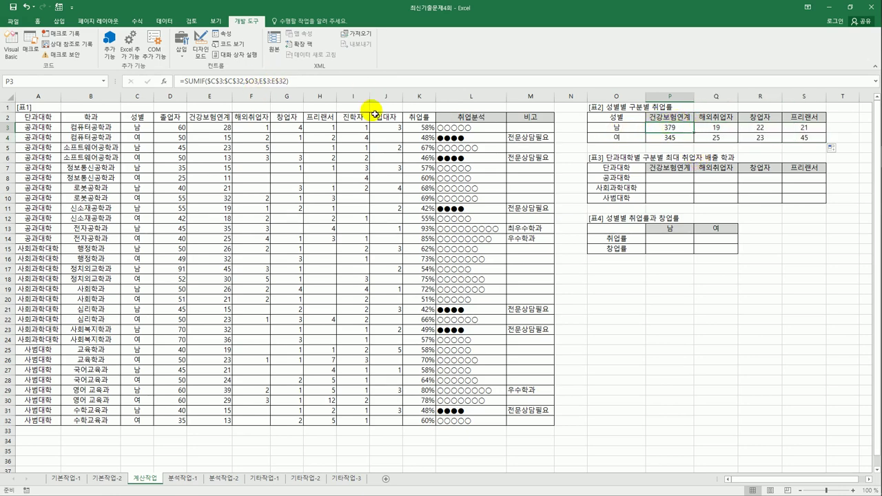
pyautogui.click(316, 84)
pyautogui.write('/')
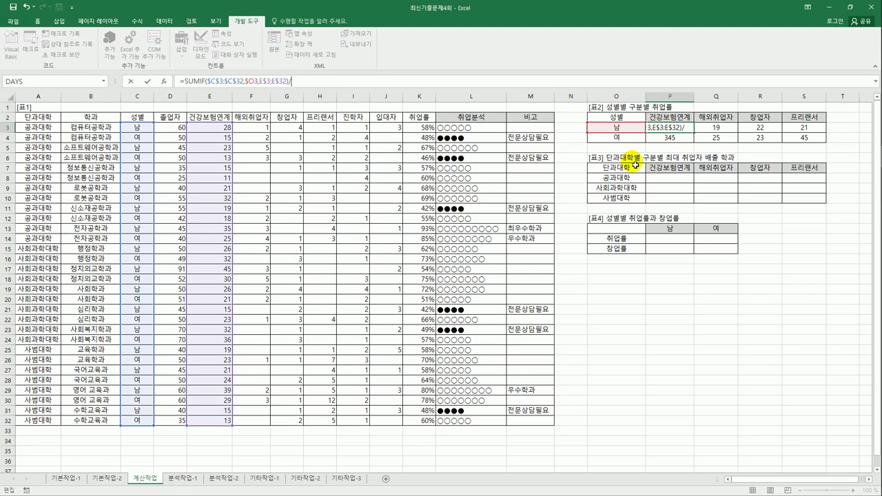
pyautogui.write('sumif(')
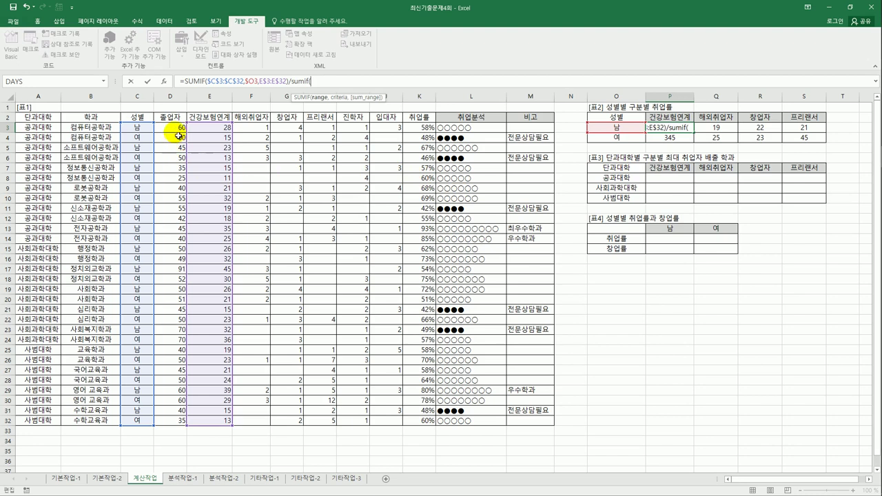
pyautogui.moveTo(138, 128); pyautogui.dragTo(139, 425)
pyautogui.press('F4')
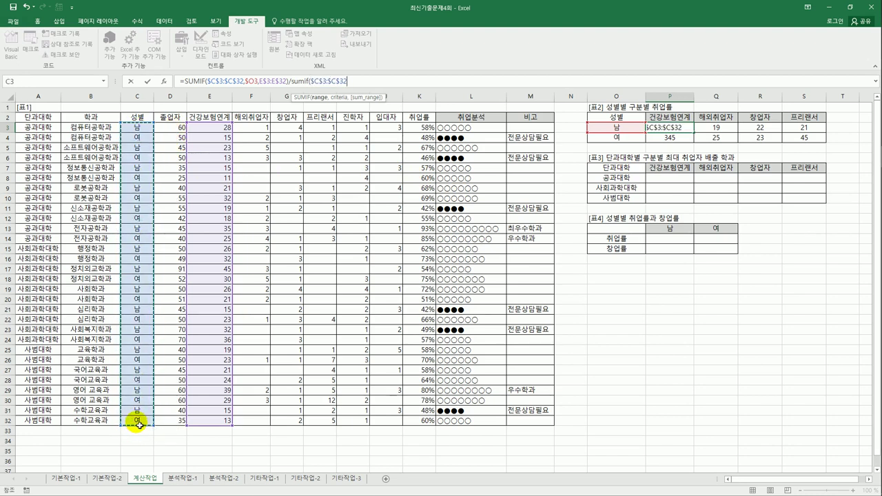
pyautogui.write(',')
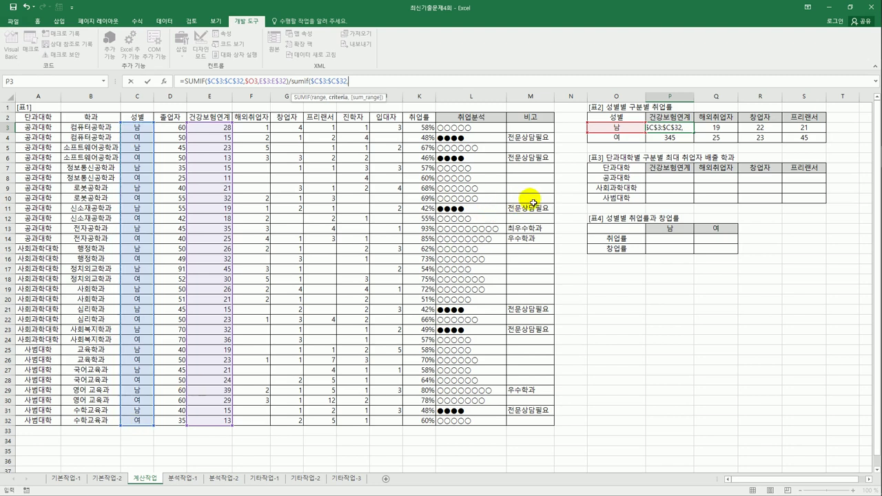
pyautogui.click(625, 129)
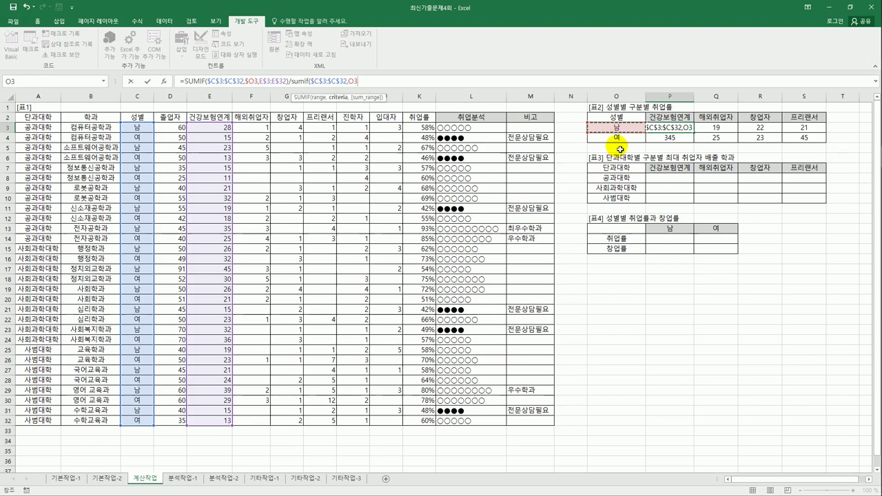
pyautogui.press('F4')
pyautogui.press('F4')
pyautogui.press('F4')
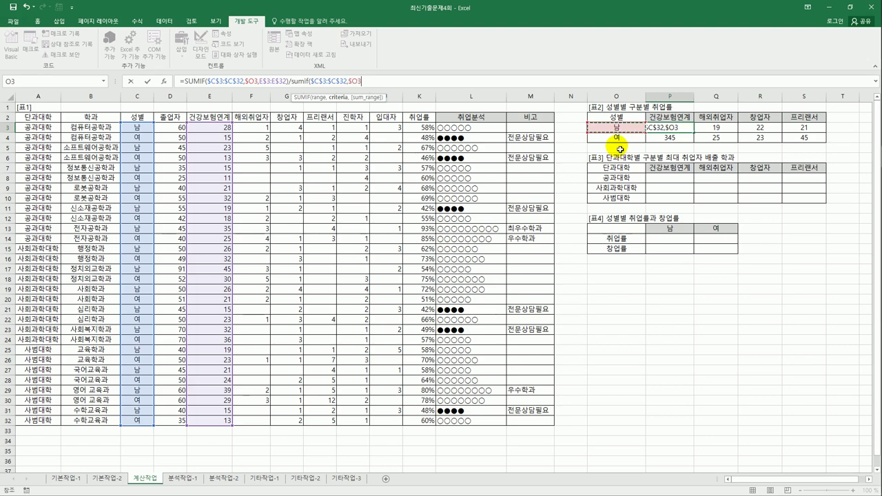
pyautogui.write(',')
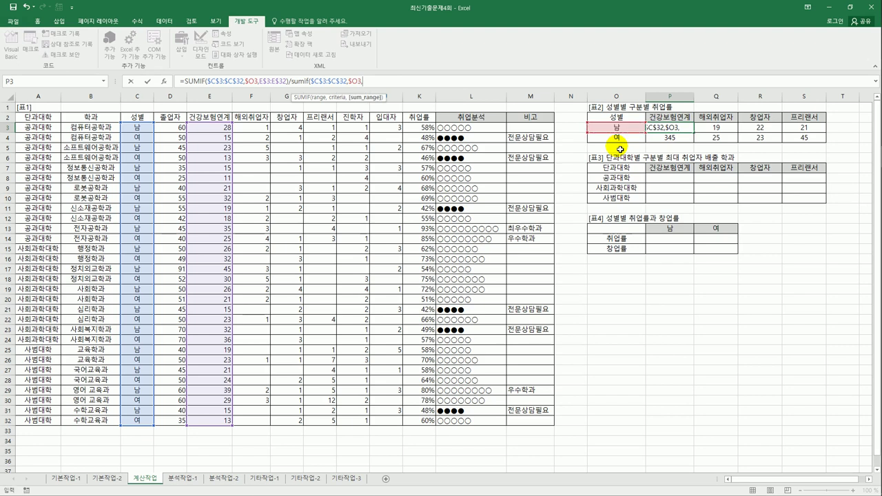
# Finish the divisor SUMIF with the 졸업자 sum range $D$3:$D$32 and refill the formula across P3:S4.
pyautogui.moveTo(169, 128); pyautogui.dragTo(176, 419)
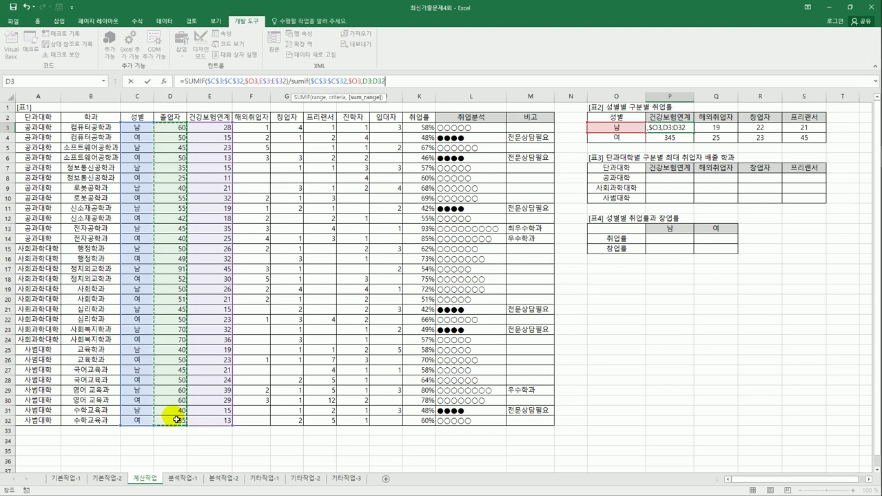
pyautogui.press('F4')
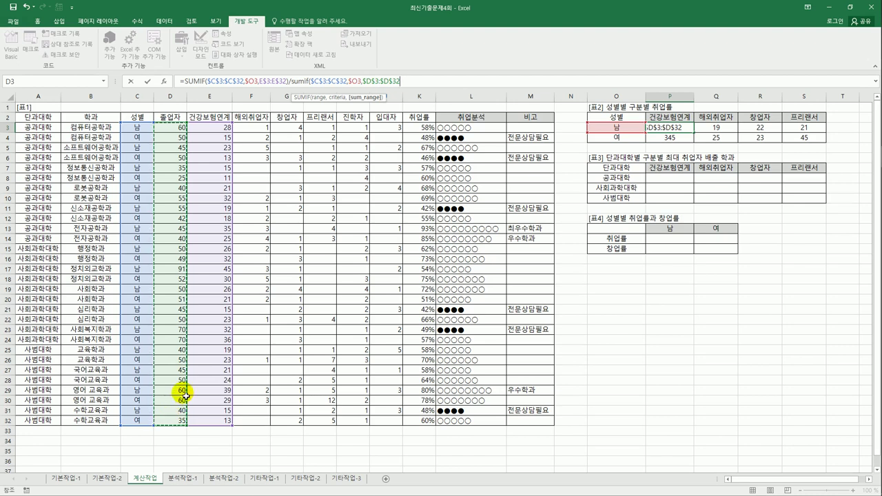
pyautogui.write(')')
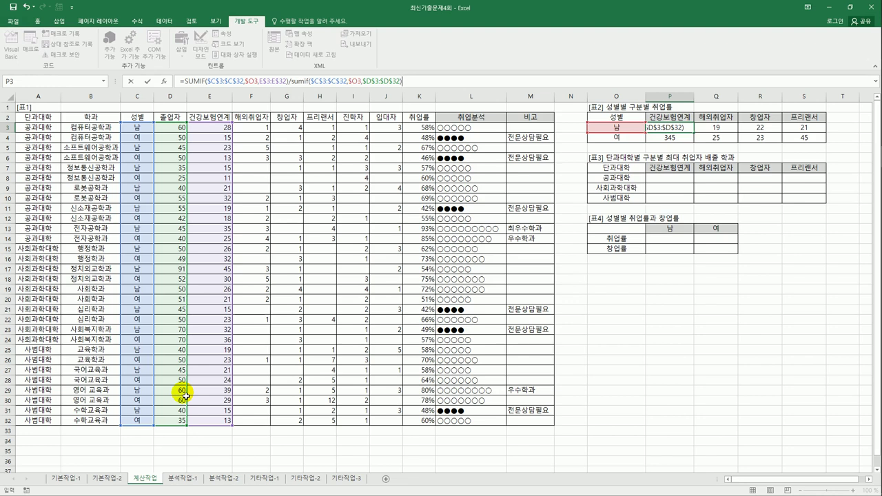
pyautogui.hotkey('ctrl', 'Return')
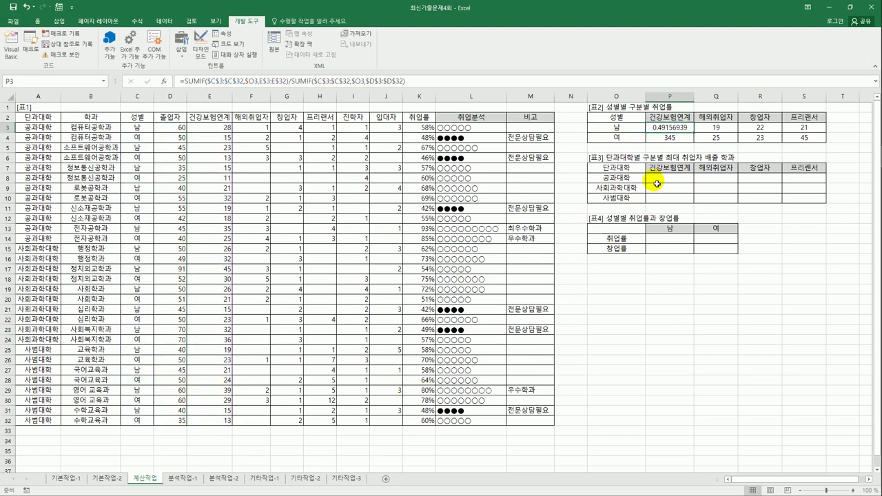
pyautogui.moveTo(694, 133); pyautogui.dragTo(811, 142)
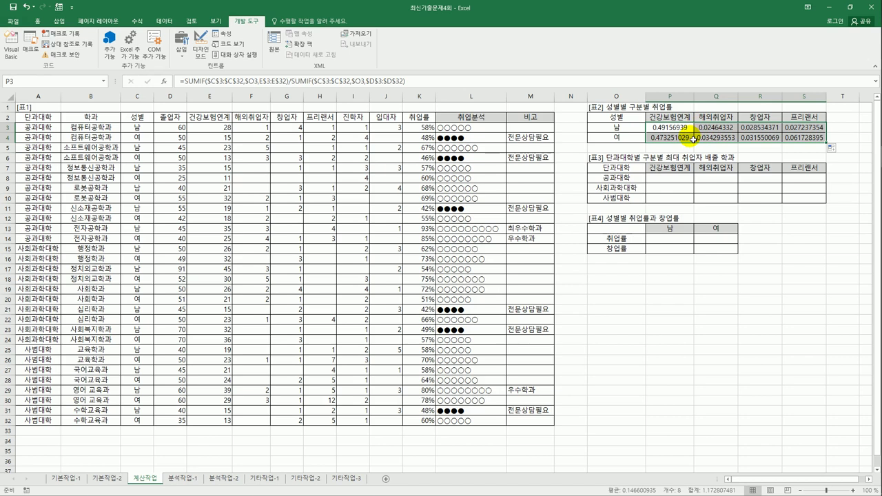
# Wrap the P3 formula in TEXT with the format "0.0%" and refill it across P3:S4.
pyautogui.click(677, 129)
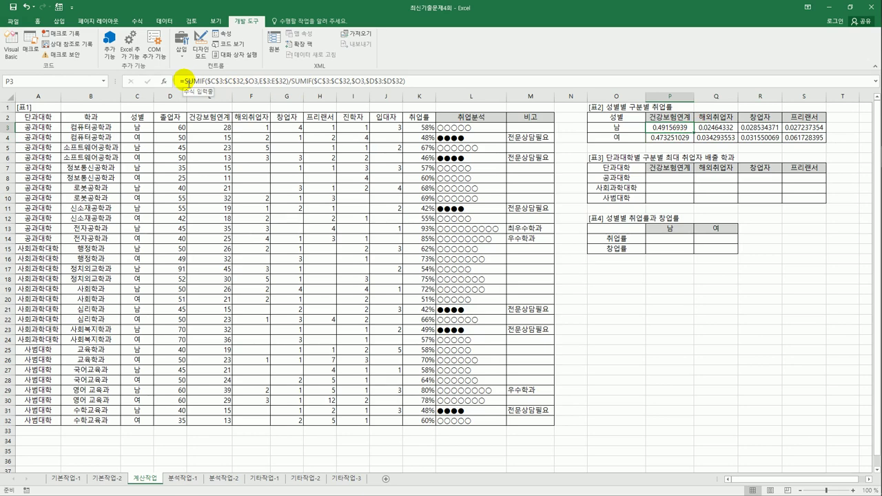
pyautogui.click(183, 81)
pyautogui.write('tex')
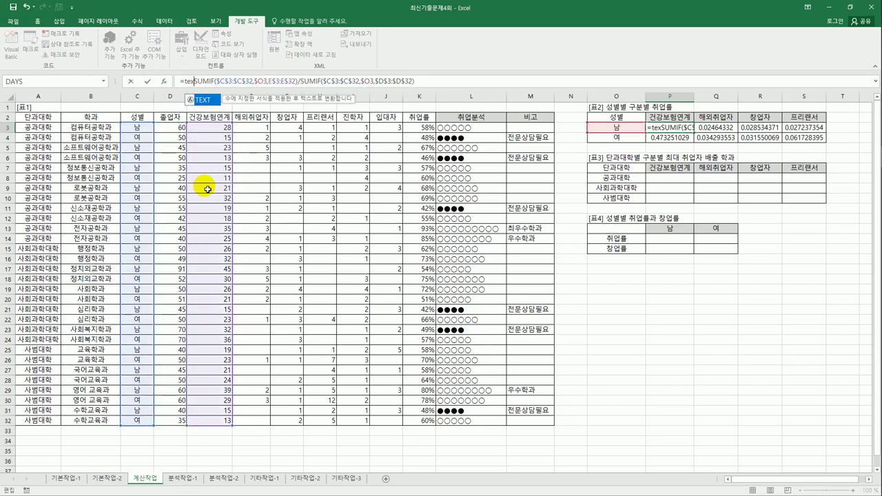
pyautogui.press('Tab')
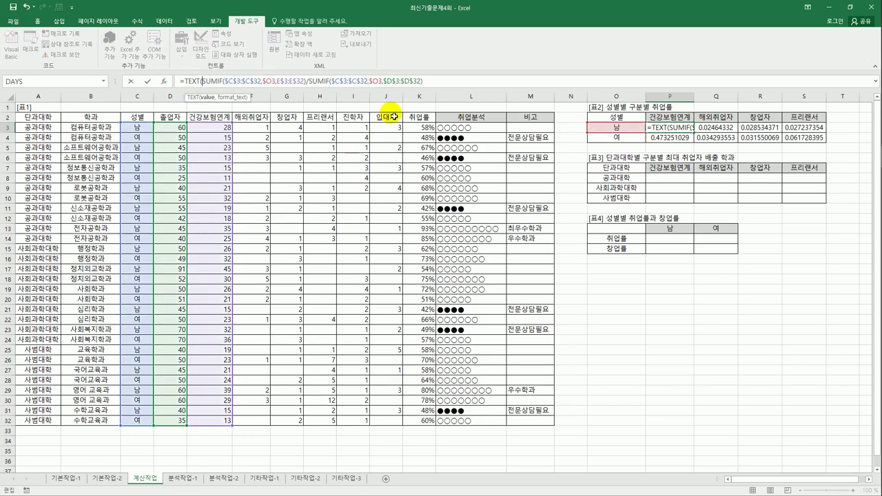
pyautogui.click(434, 83)
pyautogui.write(',')
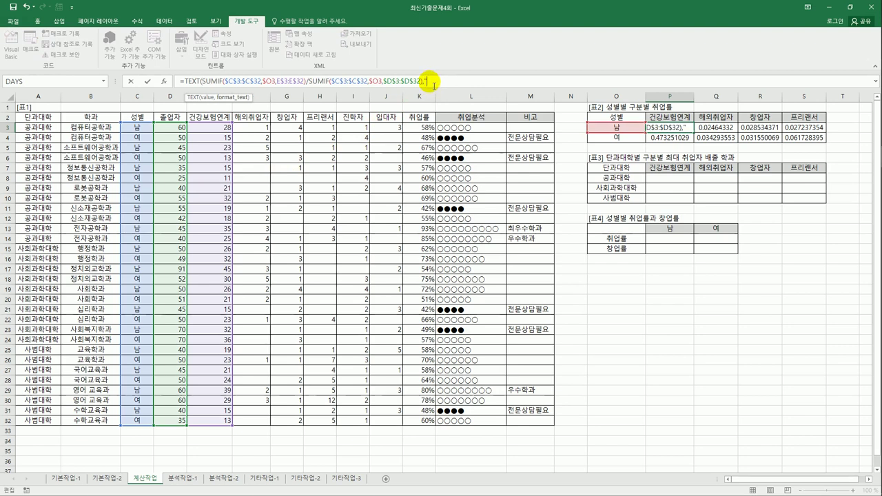
pyautogui.write('"0.0')
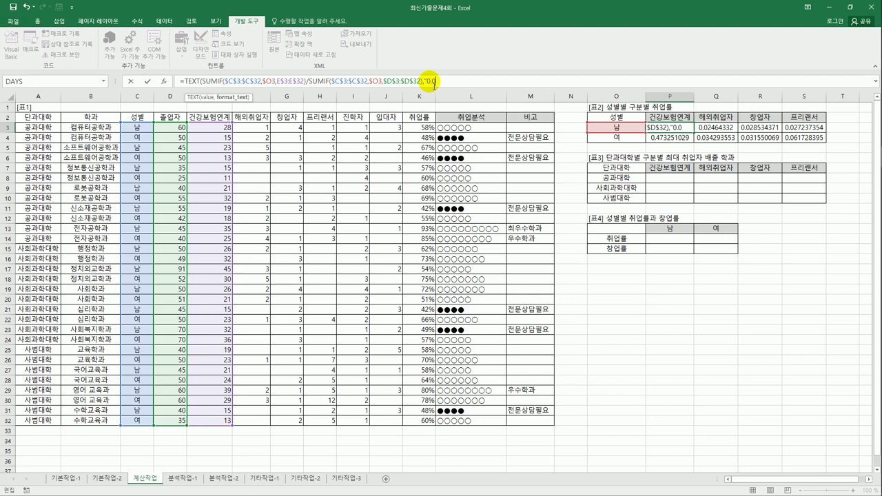
pyautogui.write('%")')
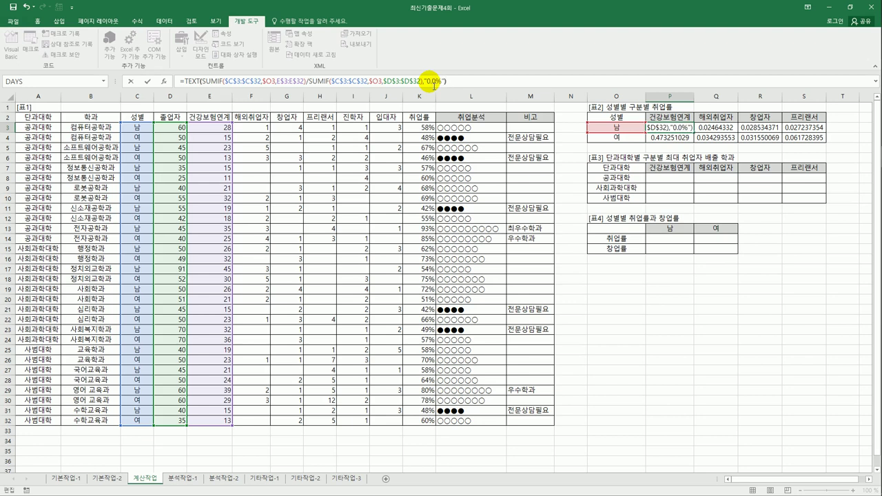
pyautogui.press('Return')
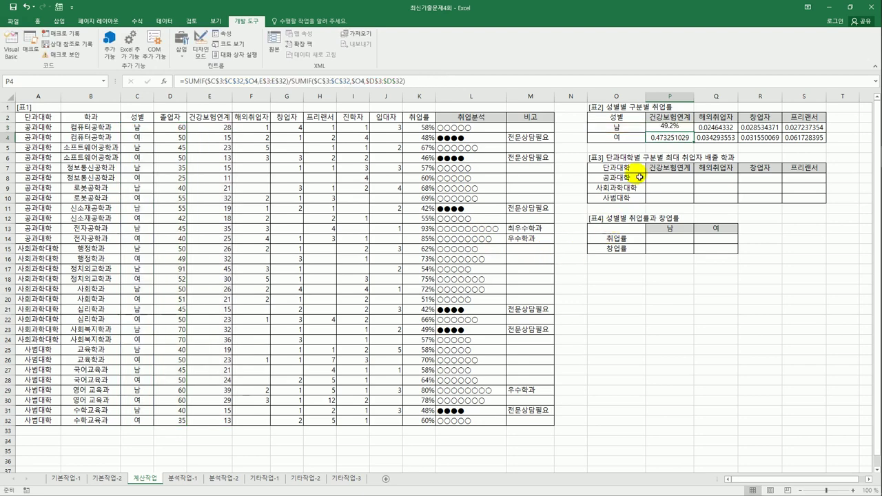
pyautogui.click(682, 129)
pyautogui.moveTo(693, 133); pyautogui.dragTo(808, 143)
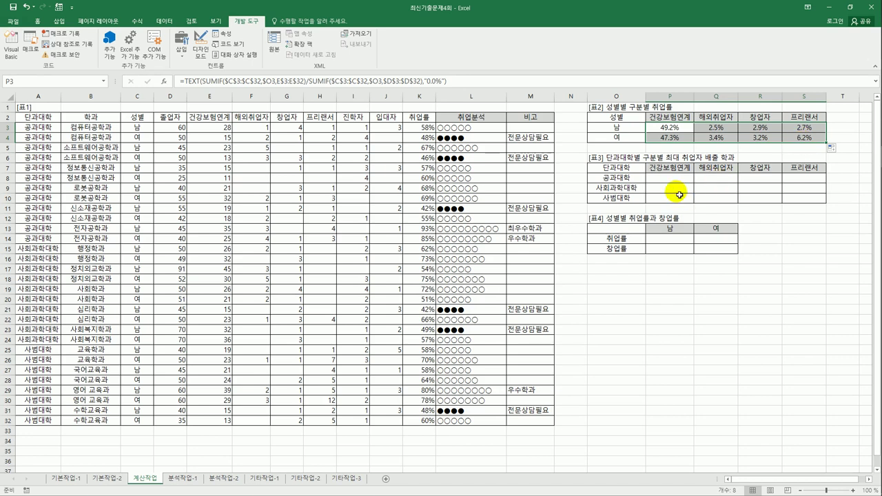
# Begin an INDEX formula in P8 of 표3 with the 학과 range $B$3:$B$32 as its array.
pyautogui.moveTo(672, 178); pyautogui.dragTo(792, 200)
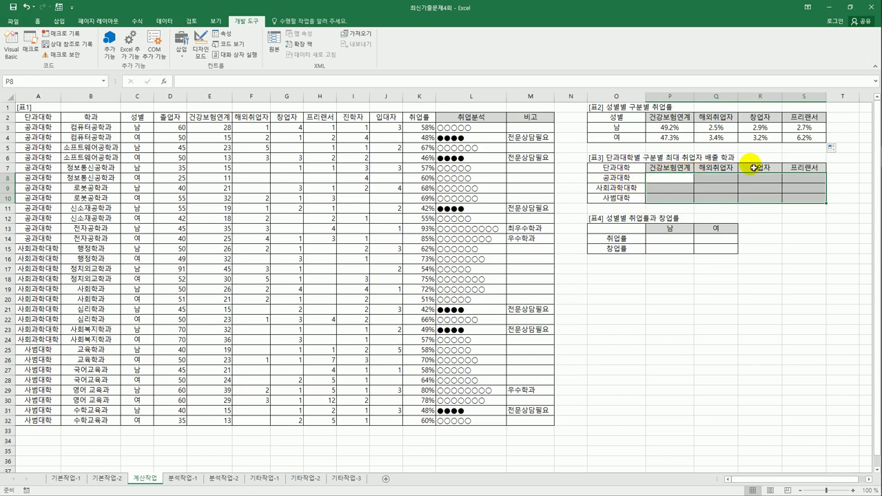
pyautogui.click(689, 182)
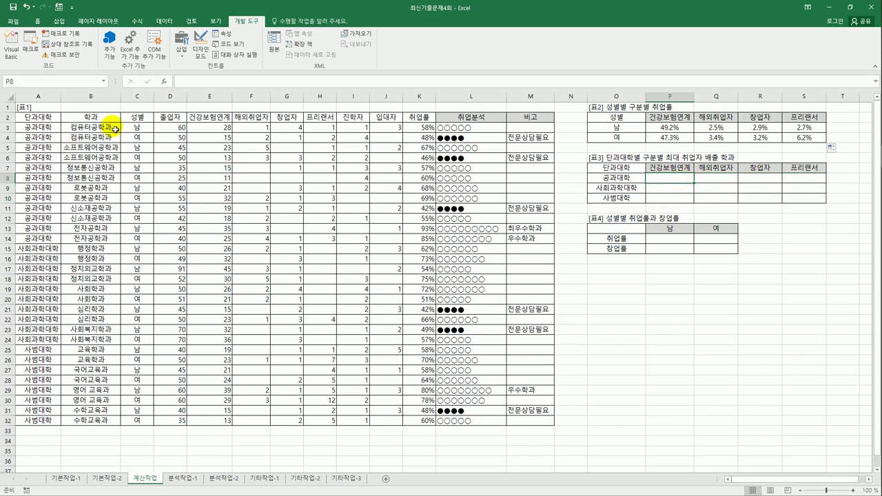
pyautogui.moveTo(110, 127); pyautogui.dragTo(98, 426)
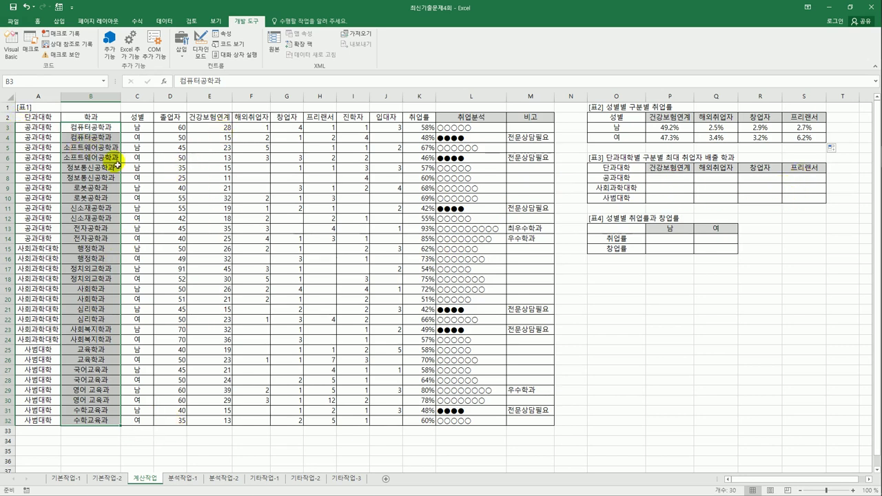
pyautogui.click(669, 182)
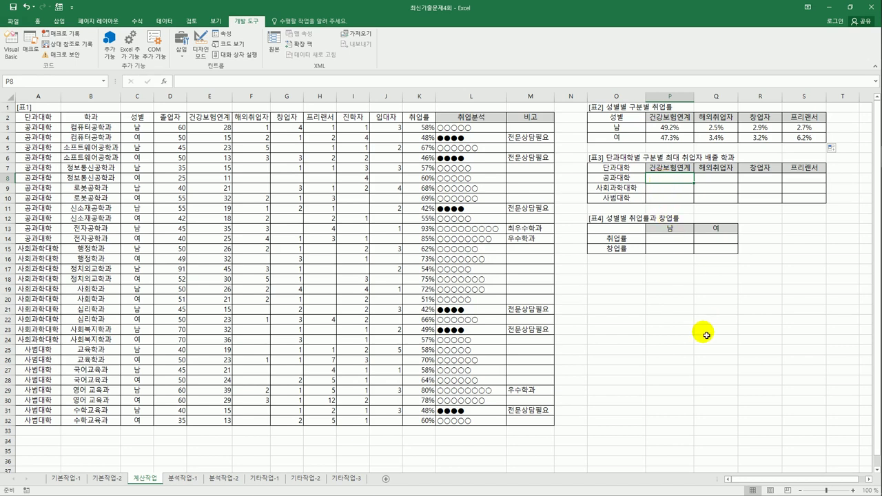
pyautogui.write('=INDEX(')
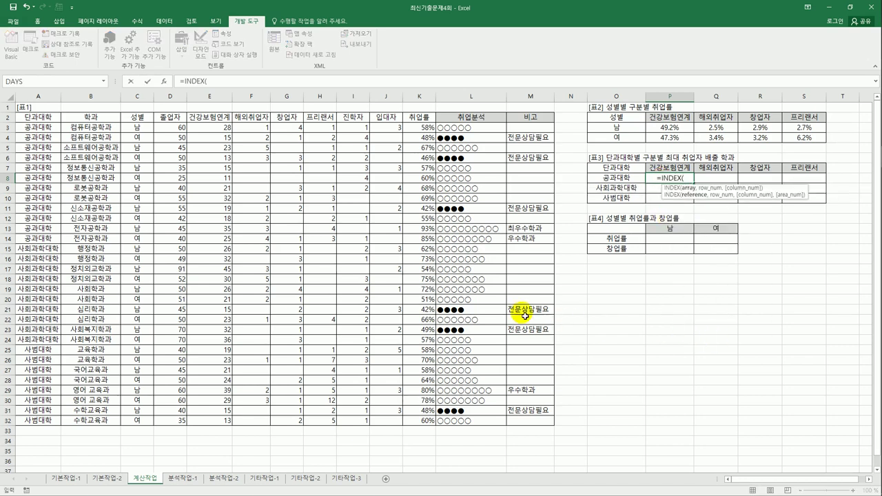
pyautogui.moveTo(95, 128); pyautogui.dragTo(110, 421)
pyautogui.press('F4')
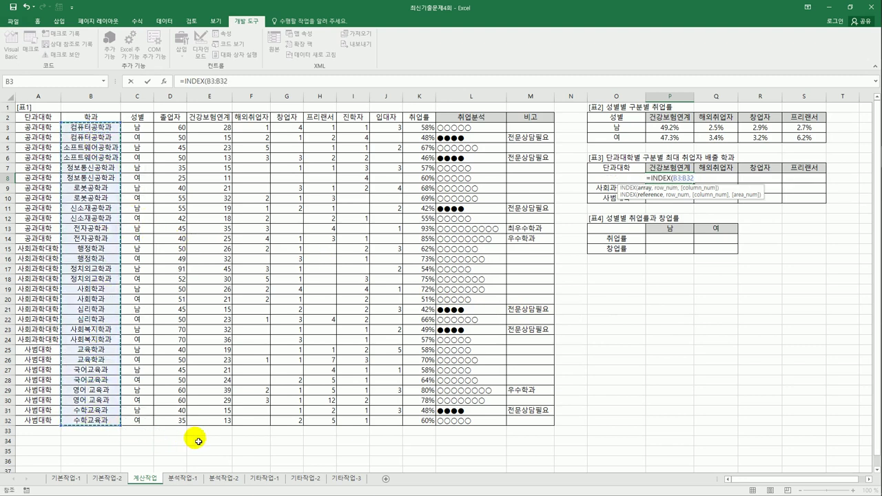
pyautogui.write(',')
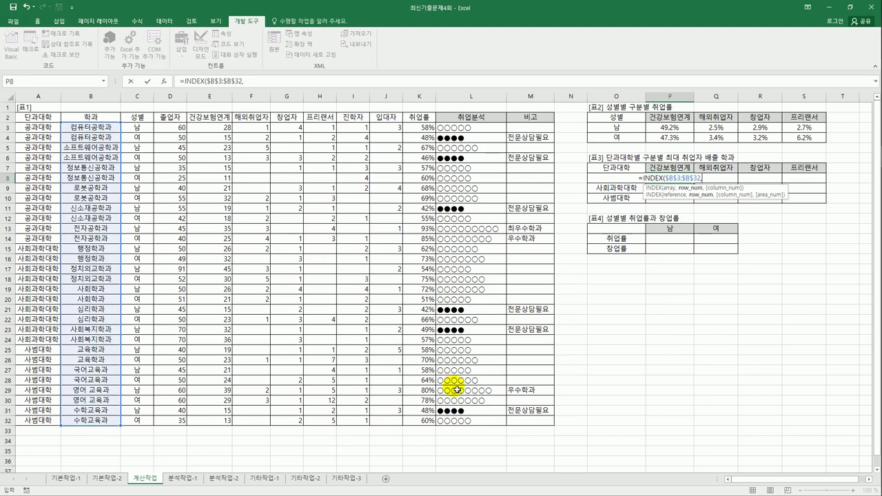
# Nest a MATCH function as the INDEX row number and start LARGE as its lookup value.
pyautogui.write('m')
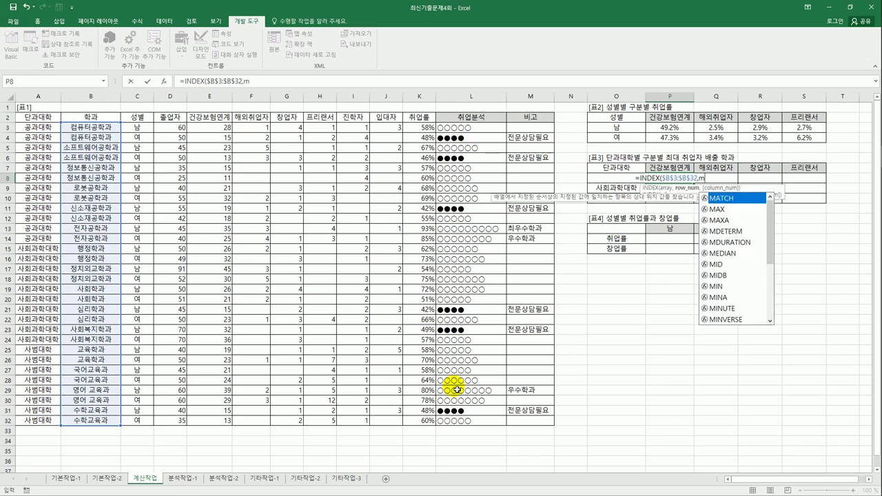
pyautogui.press('Tab')
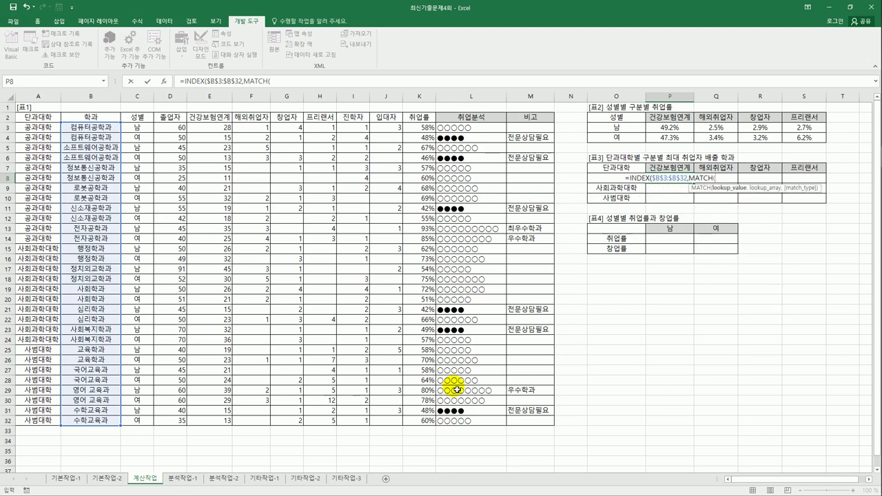
pyautogui.write('a')
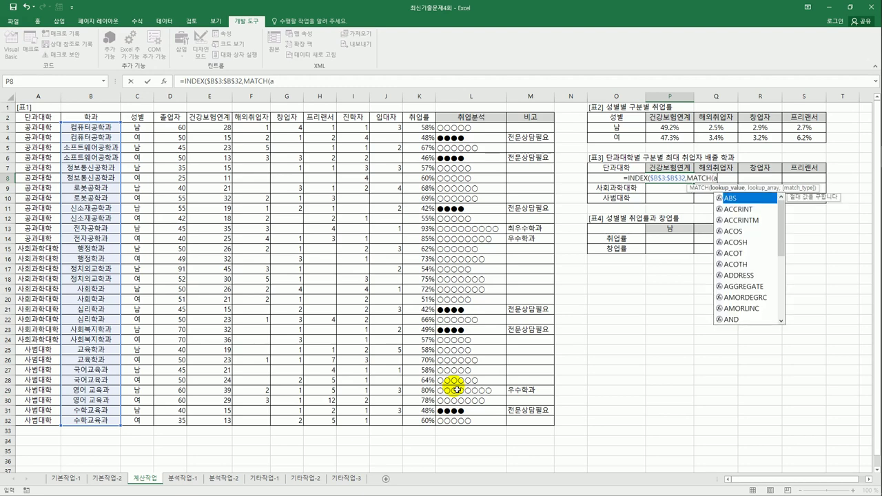
pyautogui.press('BackSpace')
pyautogui.write('lar')
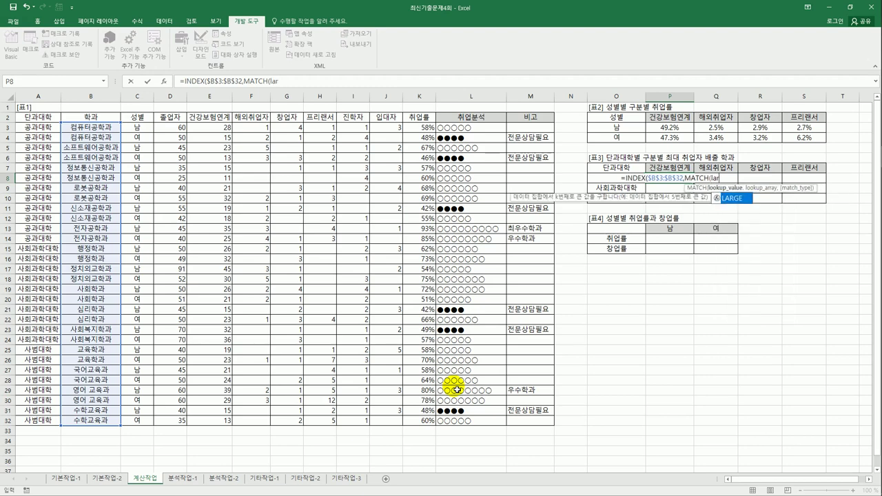
pyautogui.press('Tab')
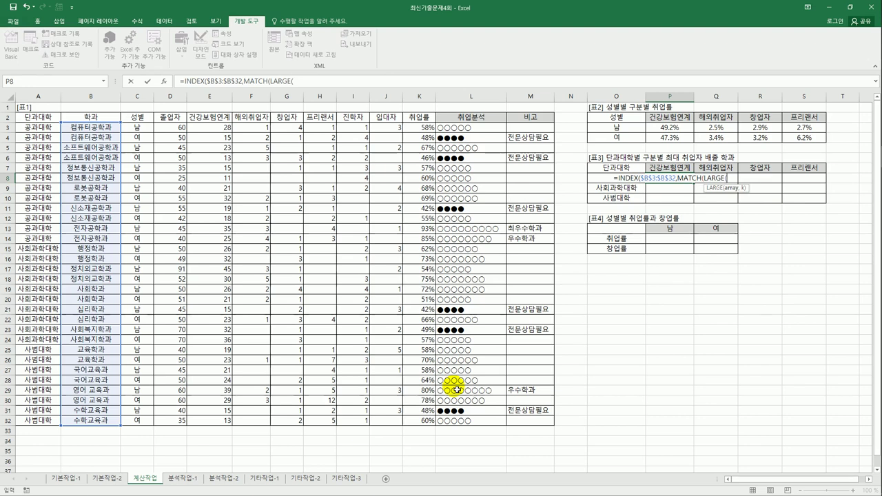
# Enter the condition ($A$3:$A$32=$O8) in the LARGE array, followed by a multiplication sign.
pyautogui.write('(')
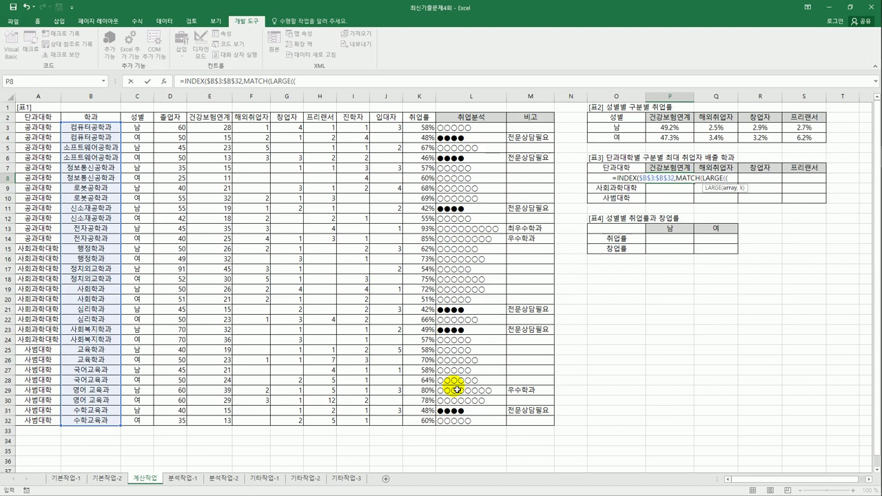
pyautogui.moveTo(41, 127); pyautogui.dragTo(27, 422)
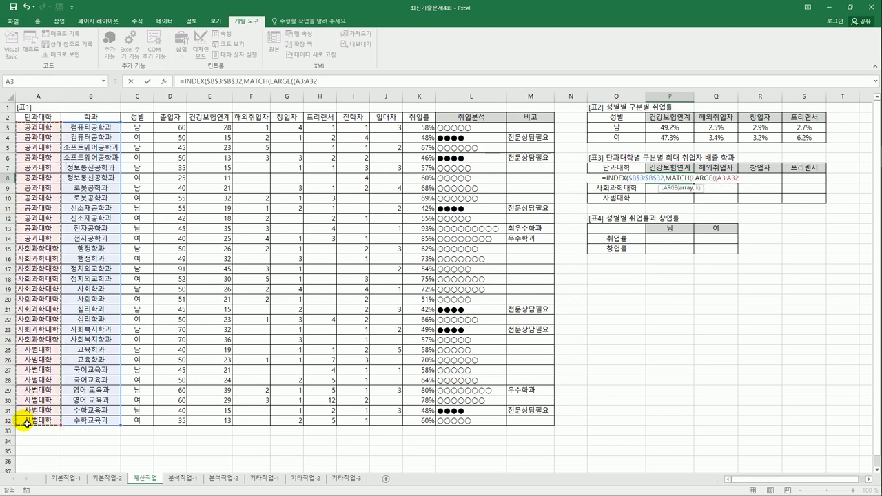
pyautogui.press('F4')
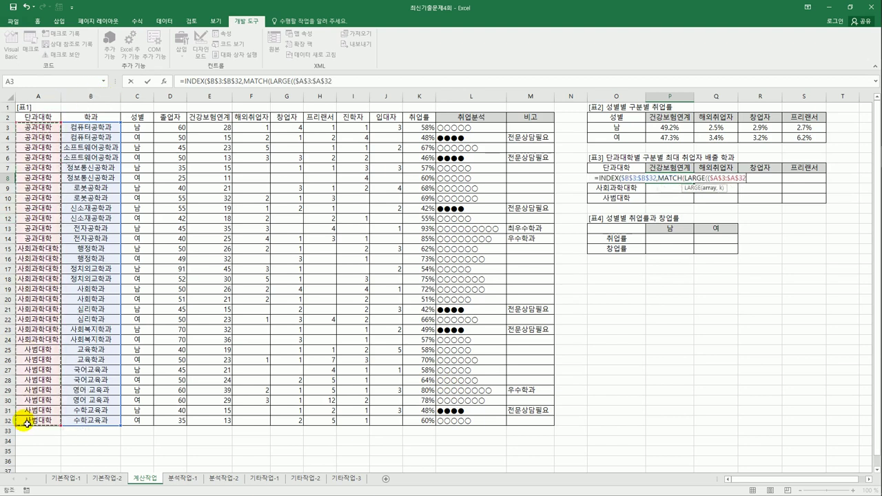
pyautogui.write('=')
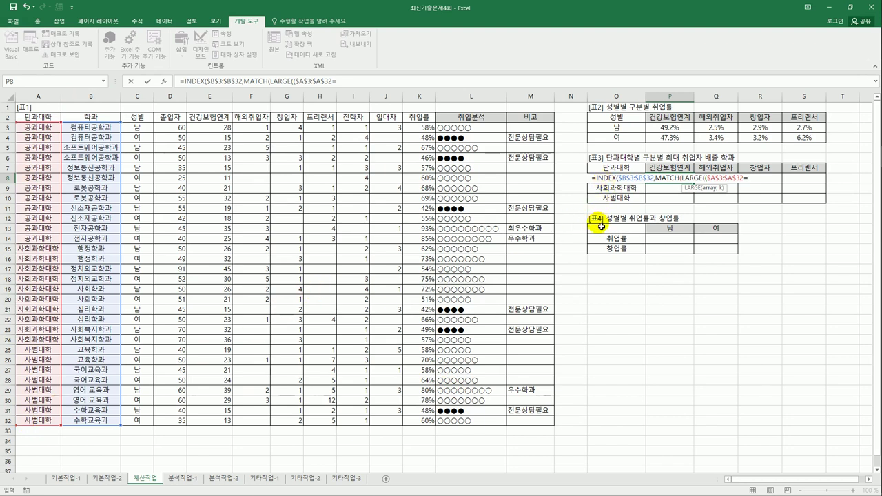
pyautogui.click(600, 179)
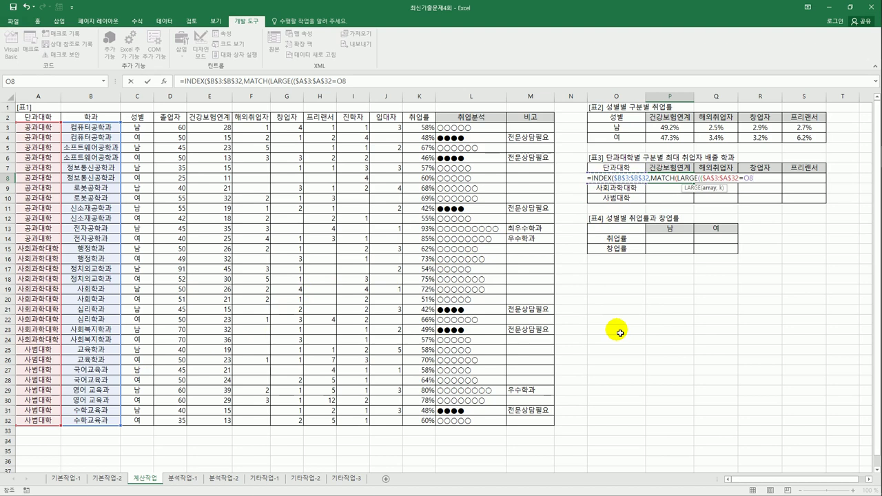
pyautogui.press('F4')
pyautogui.press('F4')
pyautogui.press('F4')
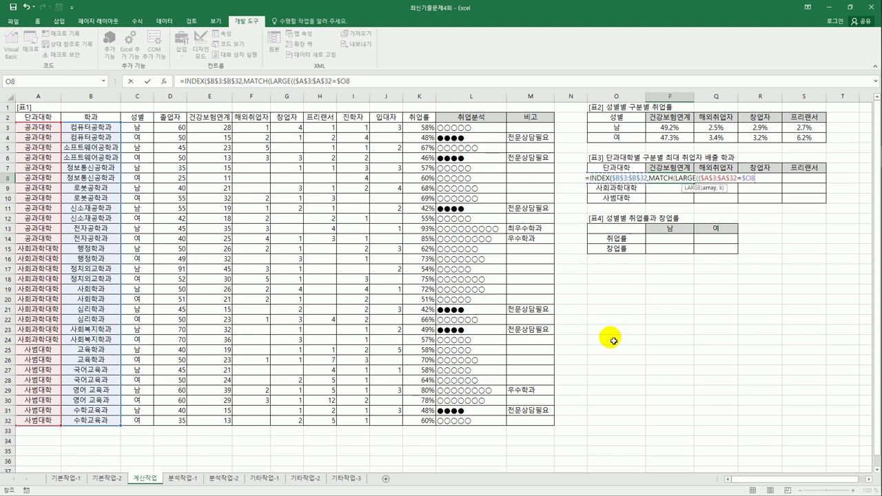
pyautogui.write(')*')
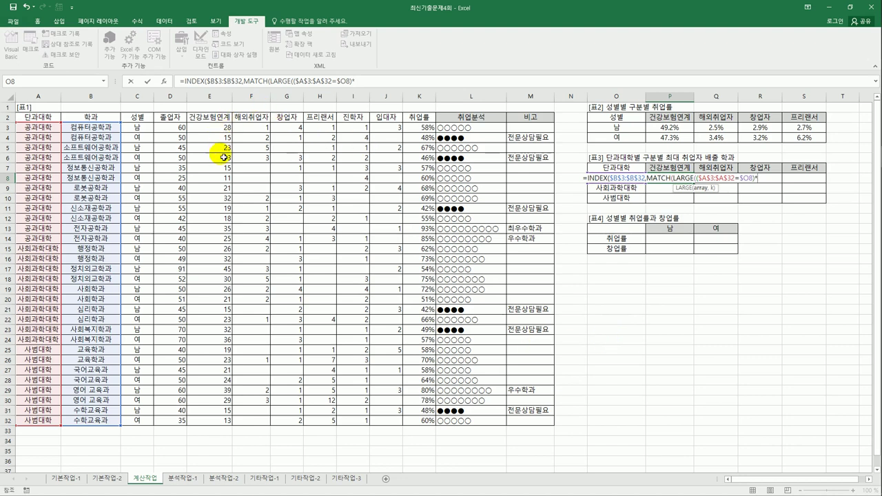
# Complete the LARGE function with the 건강보험연계 range E$3:E$32 as multiplier and 1 as k, ready for MATCH's lookup array.
pyautogui.moveTo(210, 128); pyautogui.dragTo(220, 390)
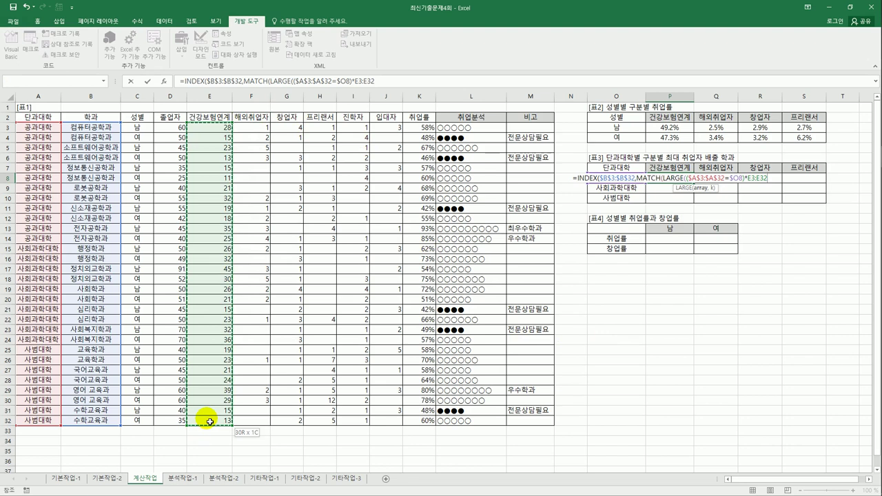
pyautogui.moveTo(210, 421); pyautogui.dragTo(210, 421)
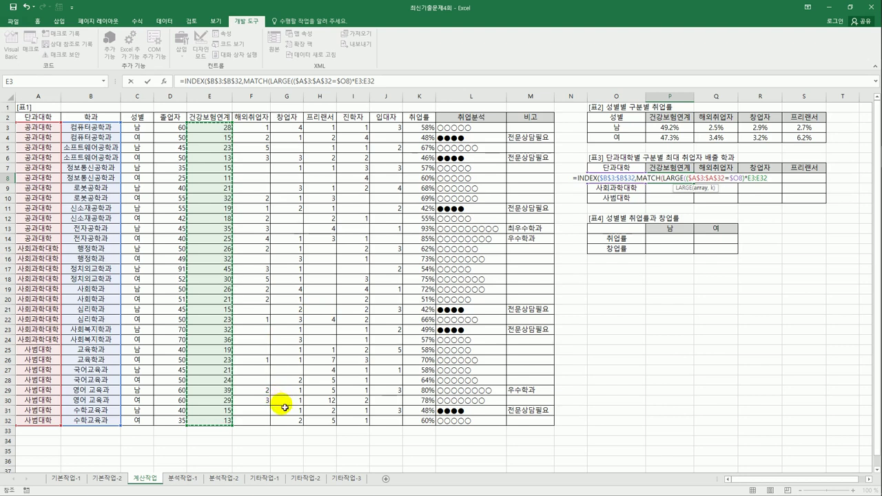
pyautogui.press('F4')
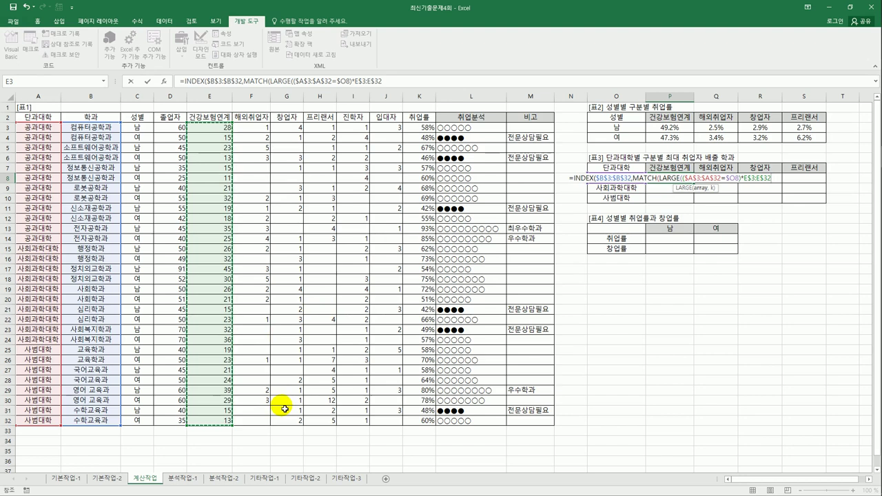
pyautogui.write(',')
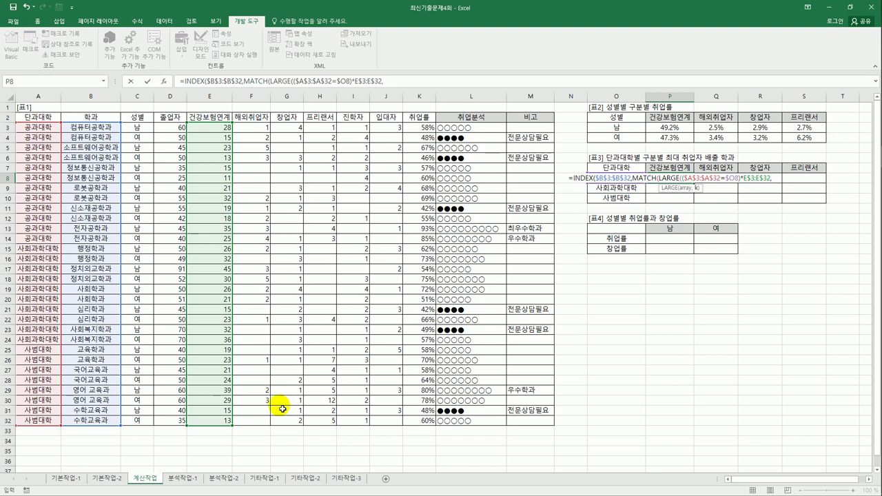
pyautogui.click(394, 86)
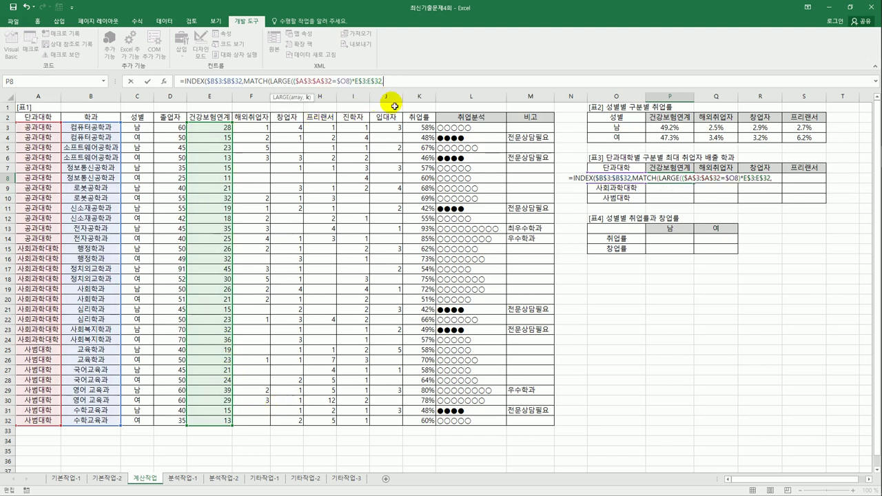
pyautogui.write('1')
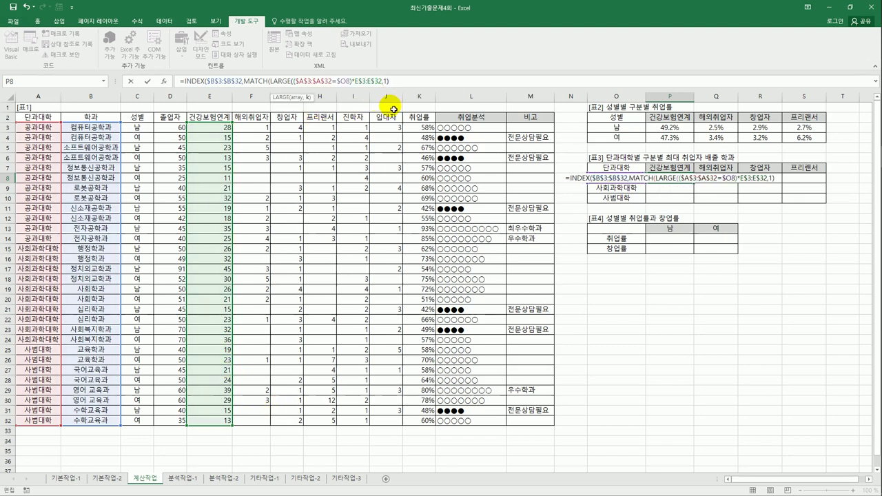
pyautogui.write(')')
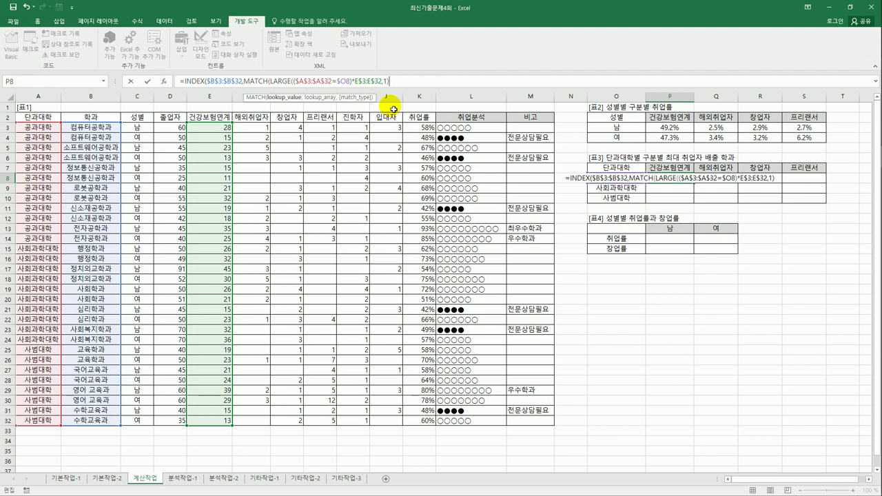
pyautogui.write(',')
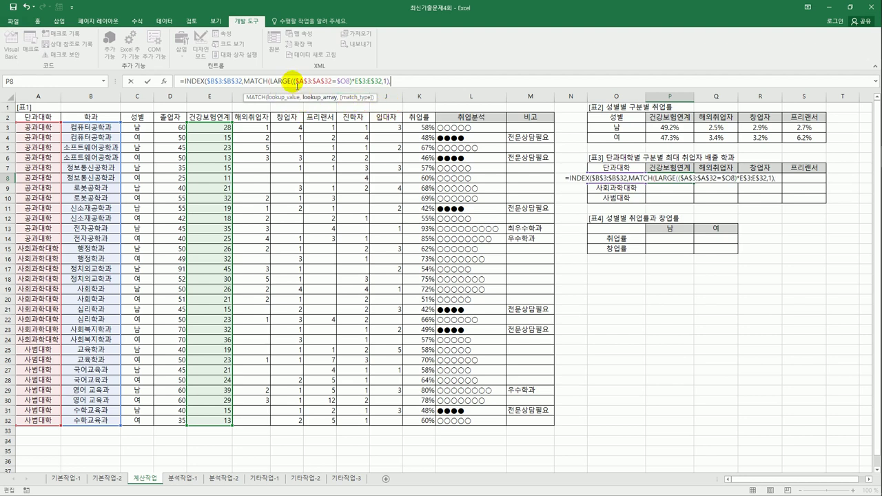
# Complete MATCH with a copy of the LARGE array ($A$3:$A$32=$O8)*E$3:E$32 as lookup array and match type 0, closing INDEX.
pyautogui.moveTo(308, 81); pyautogui.dragTo(384, 82)
pyautogui.hotkey('ctrl', 'c')
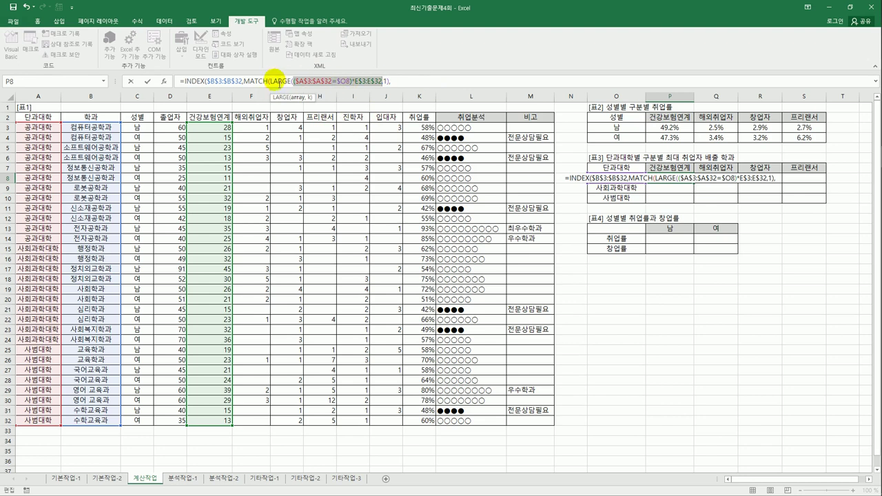
pyautogui.click(394, 82)
pyautogui.hotkey('ctrl', 'v')
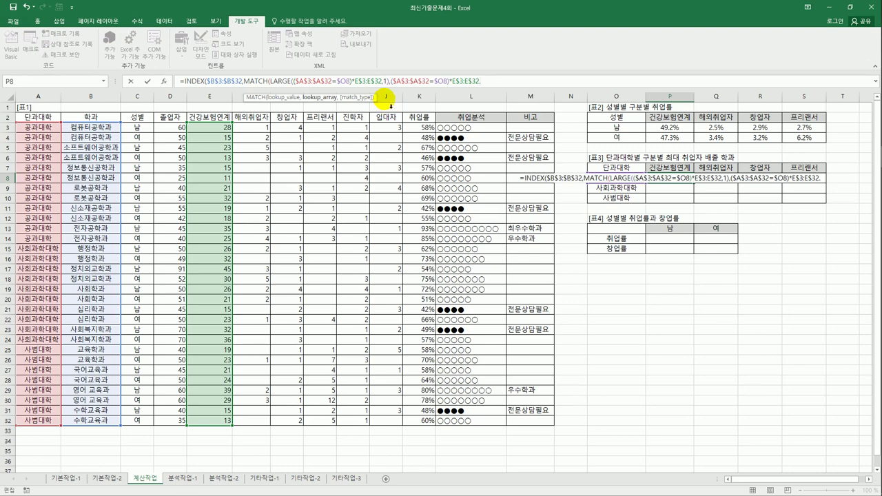
pyautogui.write(',')
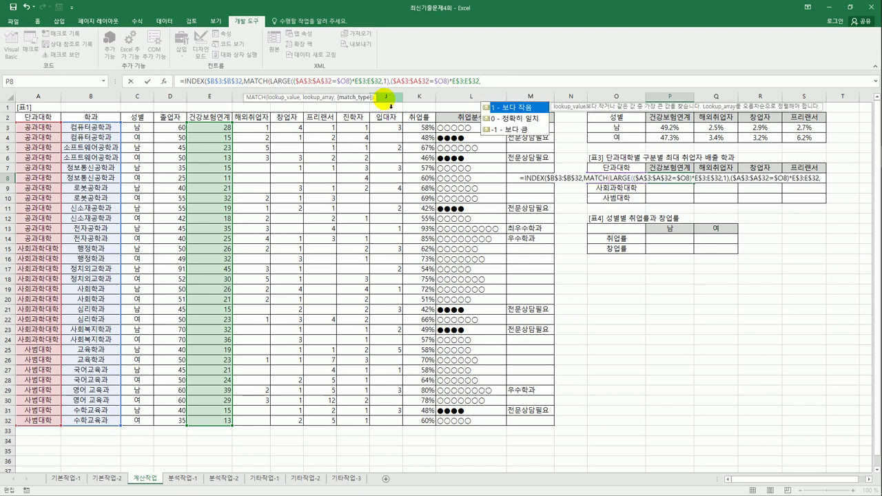
pyautogui.write('0')
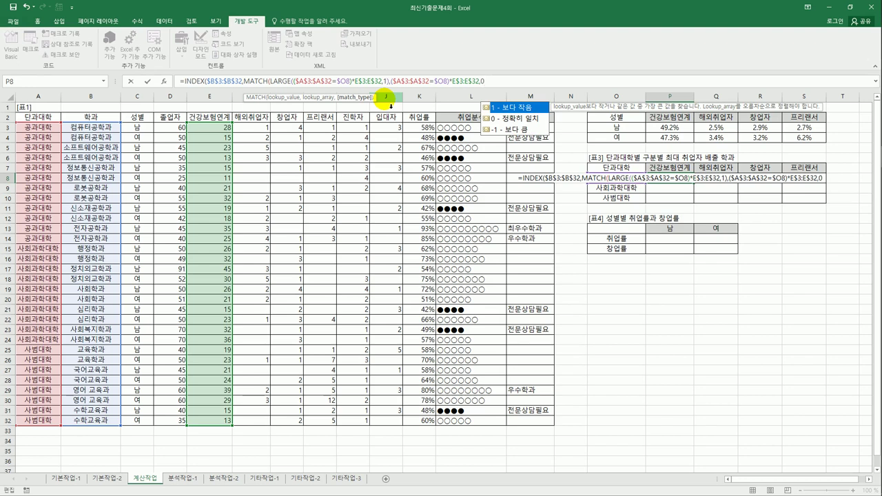
pyautogui.write(')')
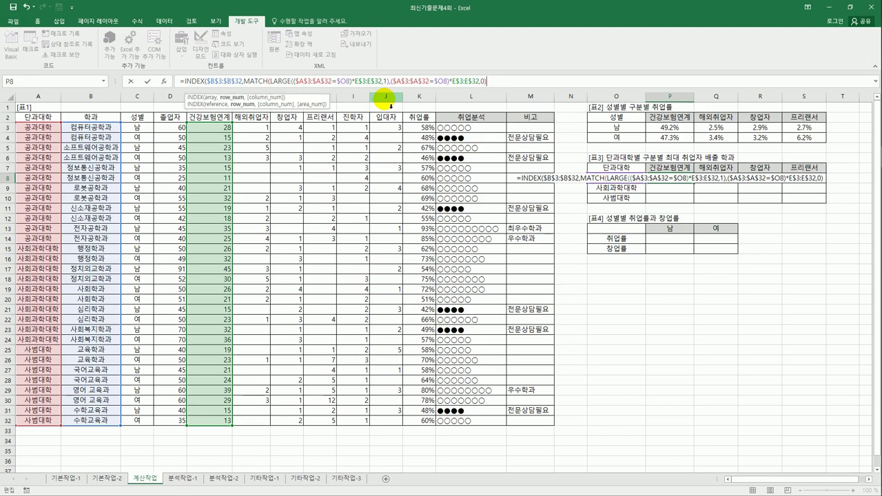
pyautogui.write(')')
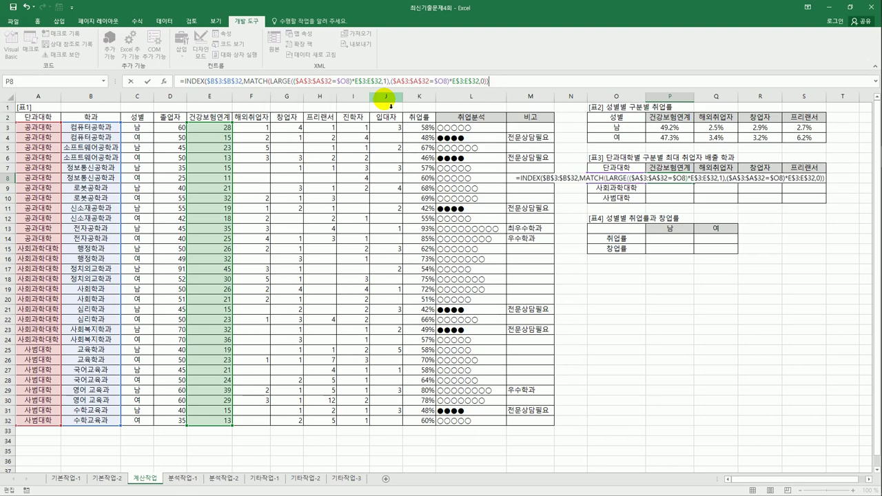
# Enter P8 as an array formula and fill it across 표3 through P8:S10, fitting column Q's width to its contents.
pyautogui.hotkey('ctrl', 'shift', 'Return')
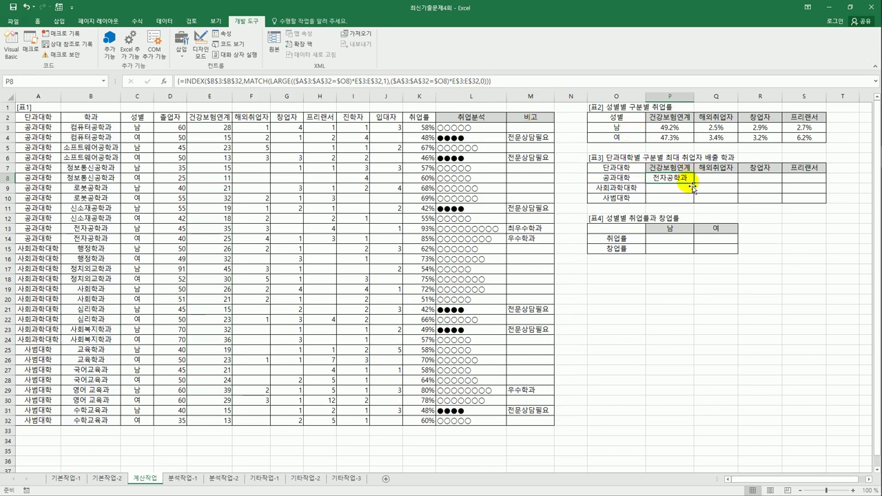
pyautogui.moveTo(693, 182); pyautogui.dragTo(826, 208)
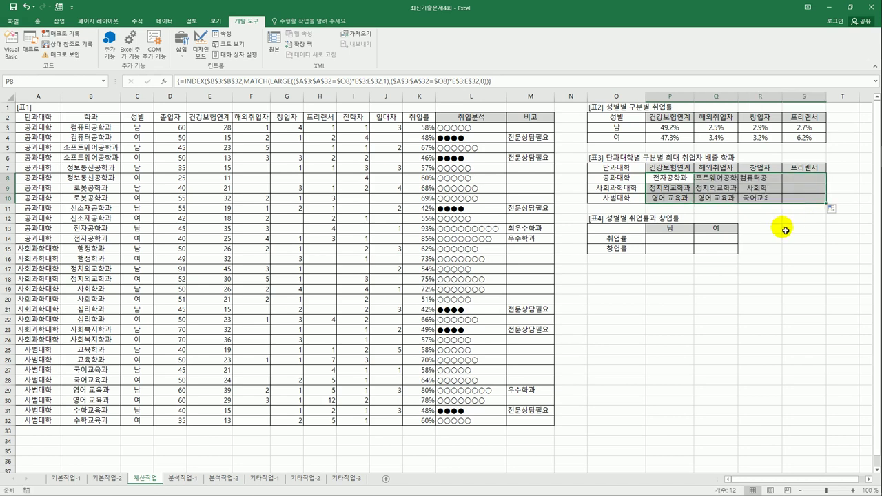
pyautogui.doubleClick(738, 100)
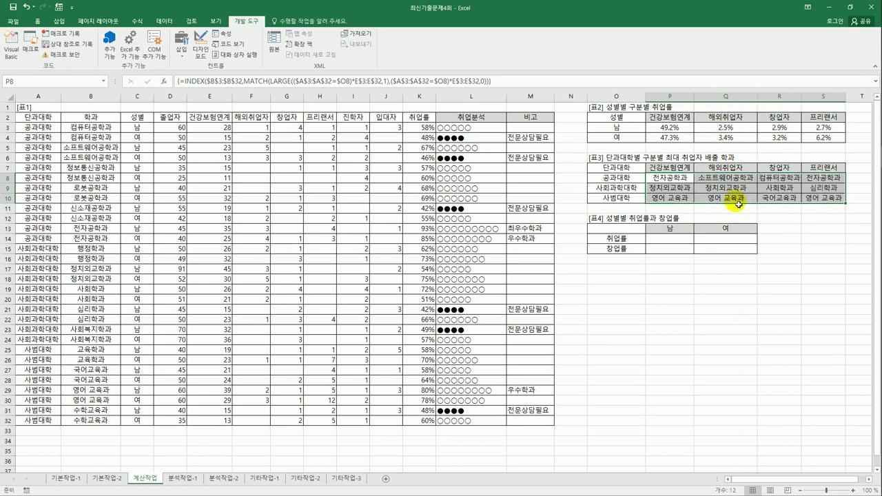
# Begin a SUM formula in P14 of 표4 with the 성별 condition ($C$3:$C$32=P$13).
pyautogui.click(661, 240)
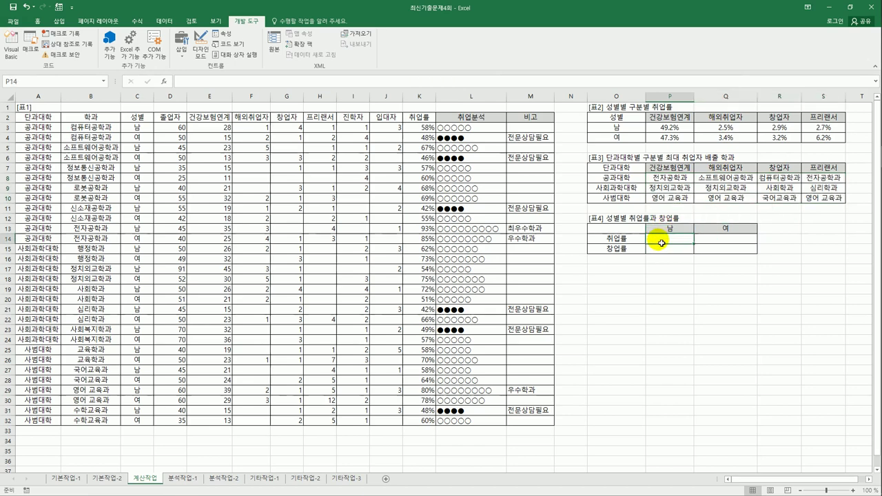
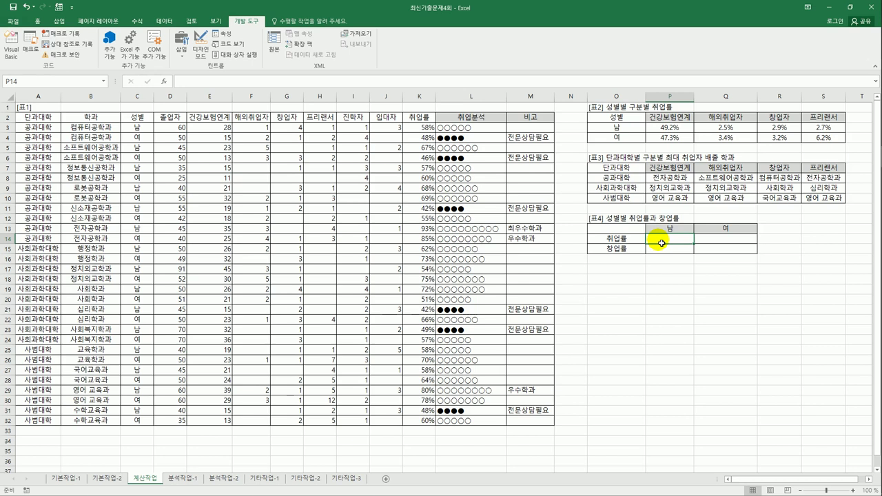
pyautogui.write('sum(')
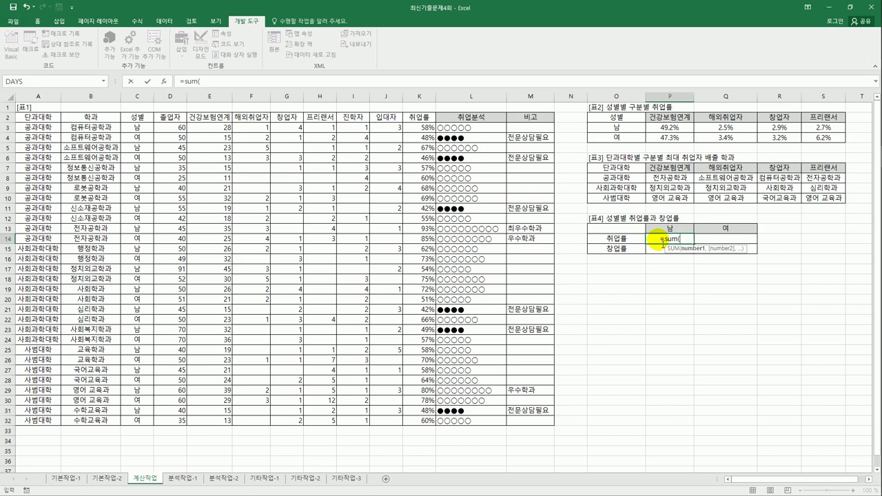
pyautogui.write('(')
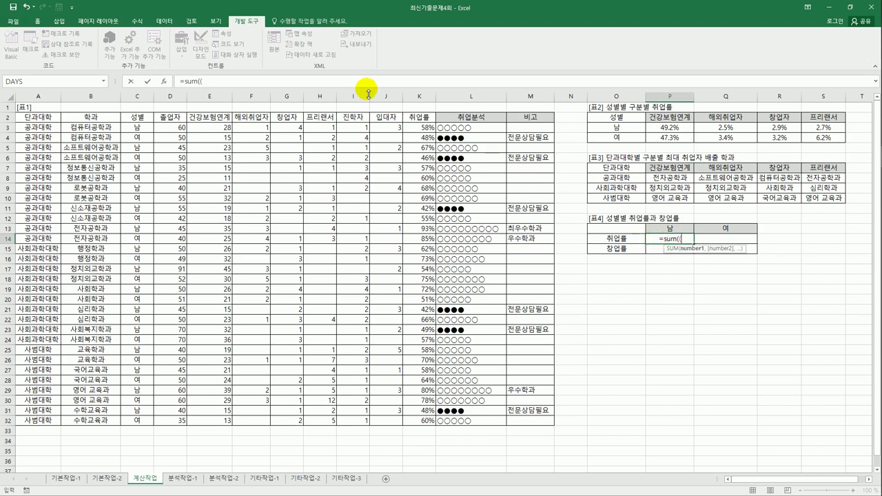
pyautogui.moveTo(141, 127); pyautogui.dragTo(142, 423)
pyautogui.press('F4')
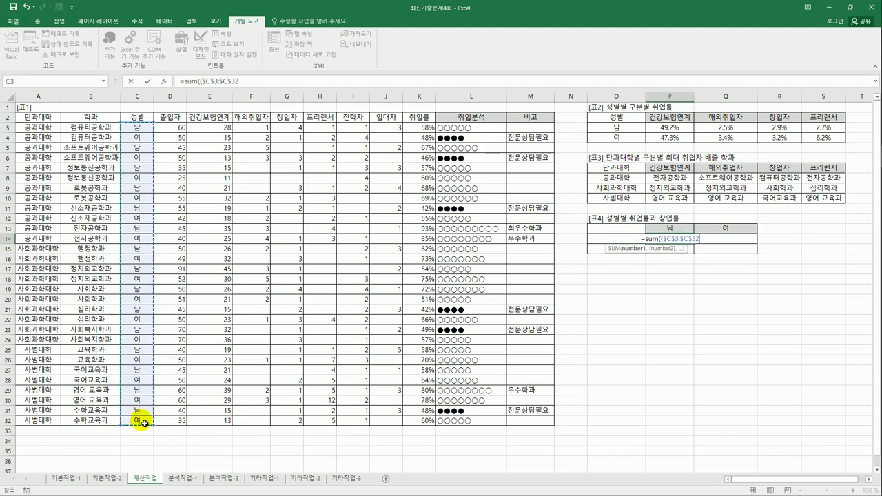
pyautogui.write('=')
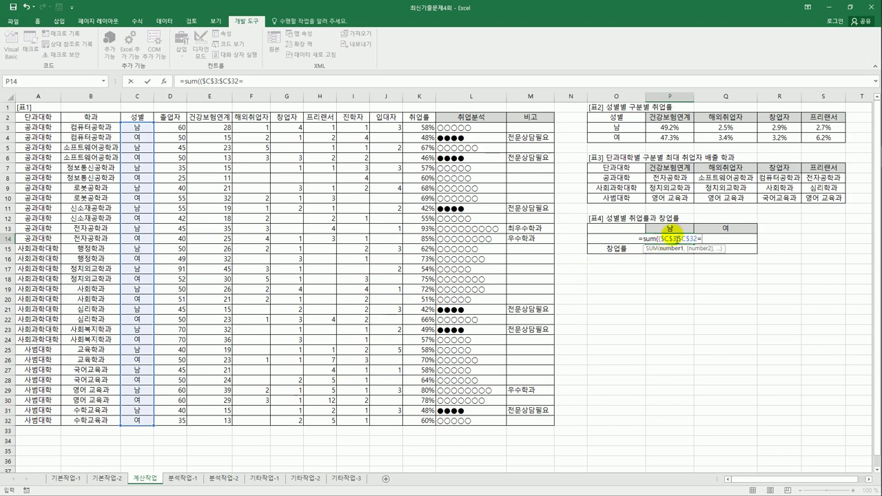
pyautogui.click(675, 232)
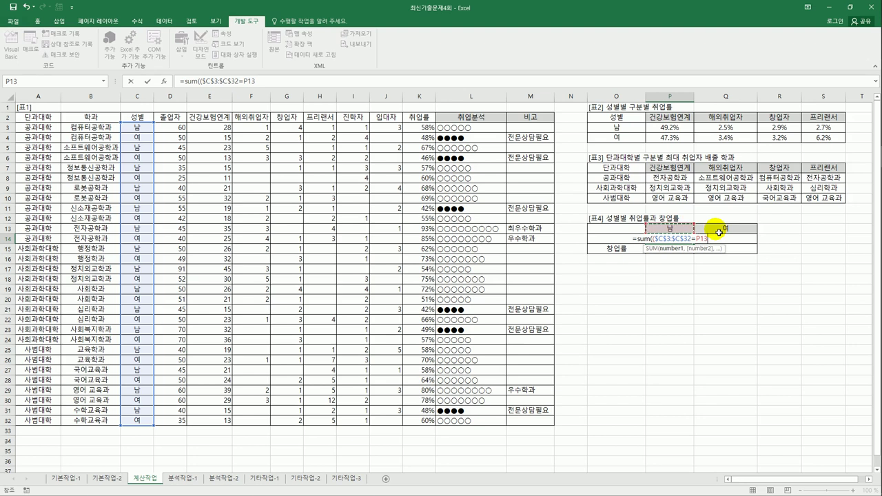
pyautogui.press('F4')
pyautogui.press('F4')
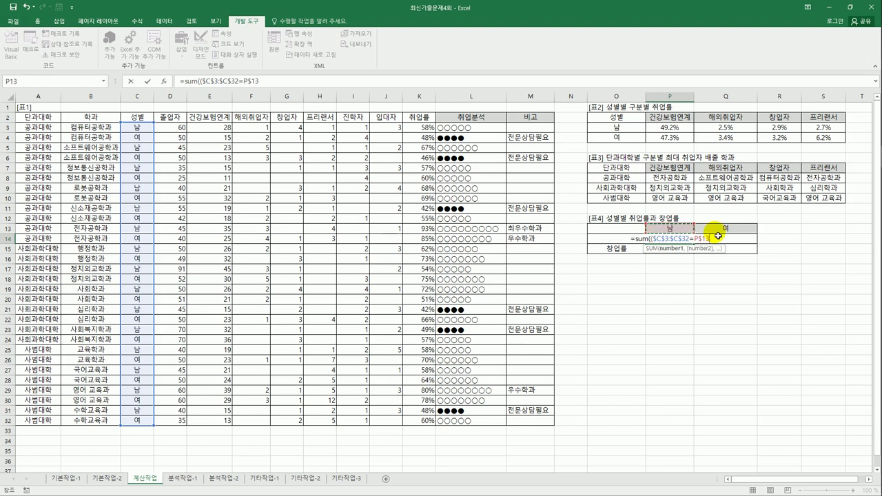
pyautogui.write(')')
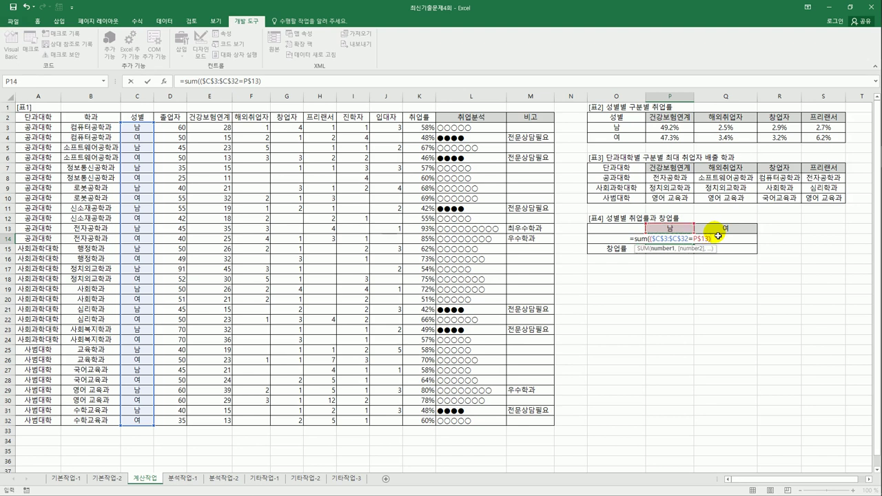
# Multiply the 성별 condition by the 건강보험연계 range $E$3:$E$32, followed by a plus sign for a second term.
pyautogui.write('*')
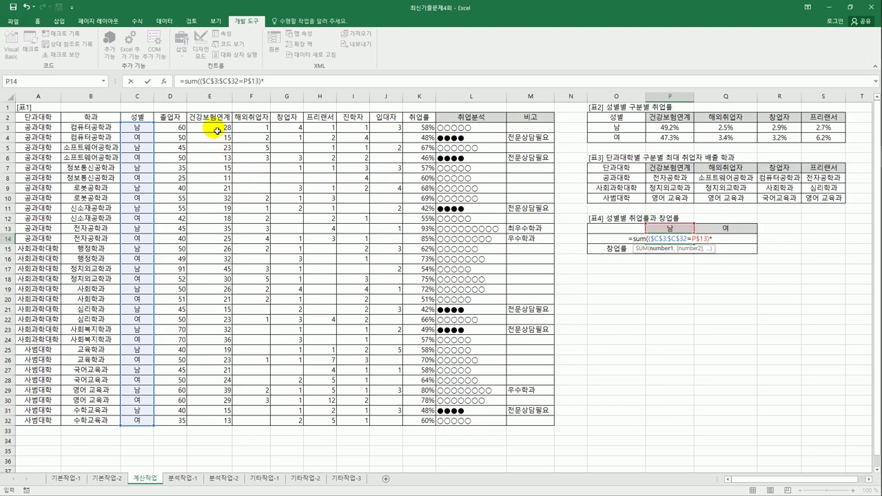
pyautogui.moveTo(210, 129); pyautogui.dragTo(218, 422)
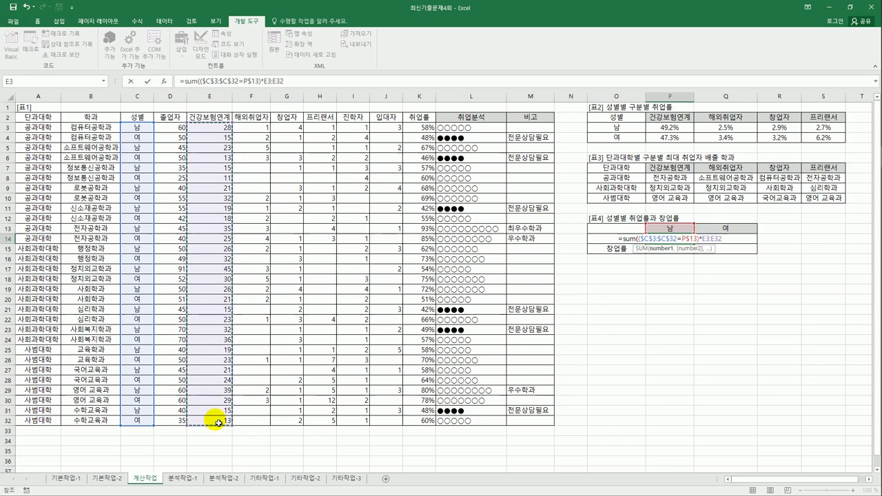
pyautogui.press('F4')
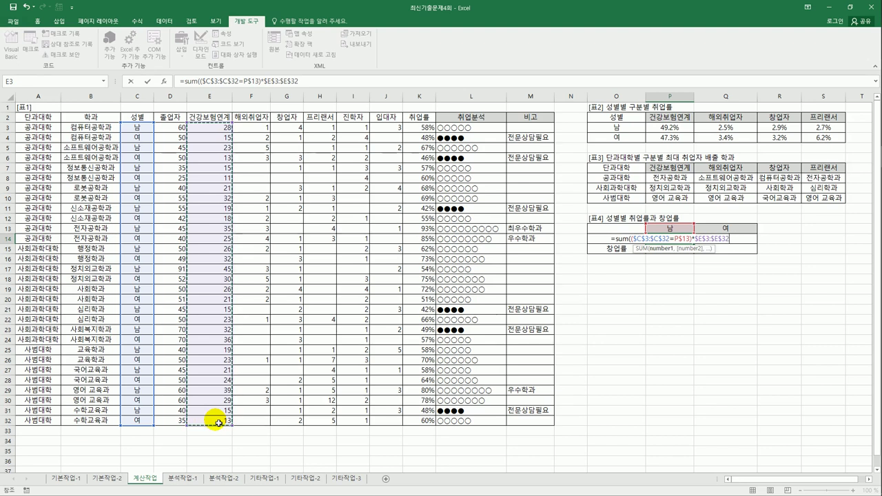
pyautogui.write('+')
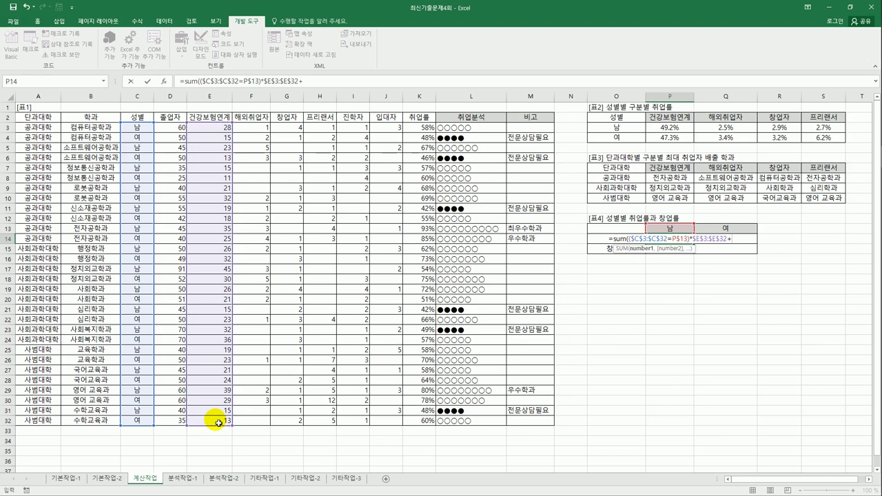
# Enter the second term's condition ($C$3:$C$32=P$13) in the P14 SUM, followed by a multiplication sign.
pyautogui.write('(')
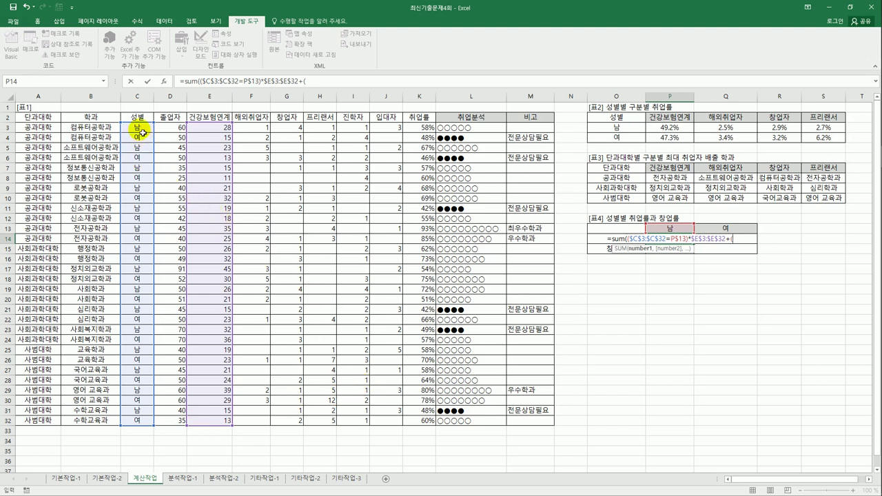
pyautogui.moveTo(143, 132); pyautogui.dragTo(134, 422)
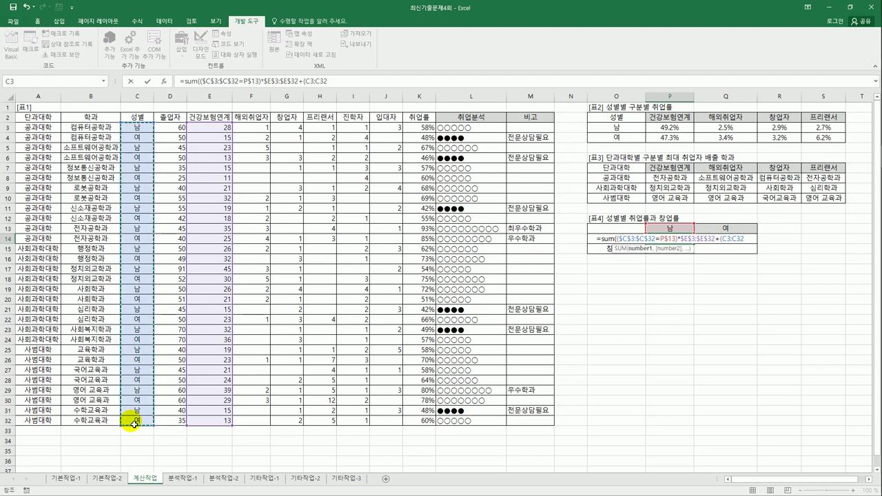
pyautogui.press('F4')
pyautogui.write('=')
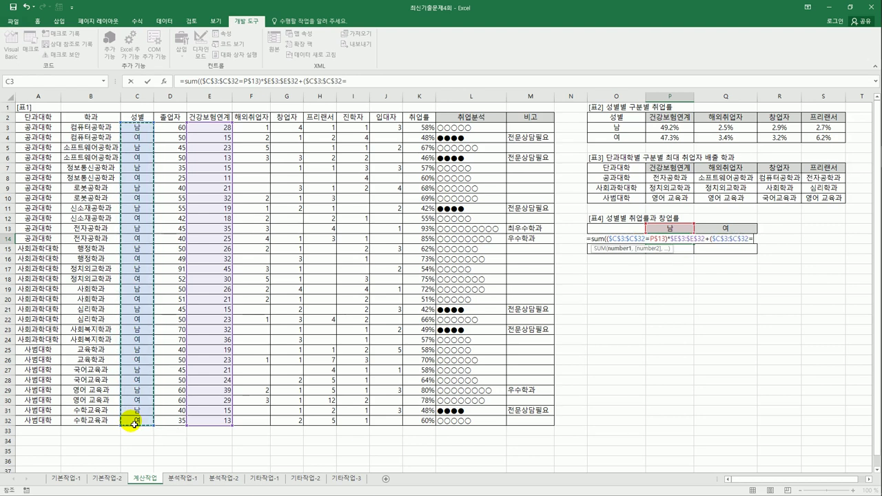
pyautogui.click(672, 230)
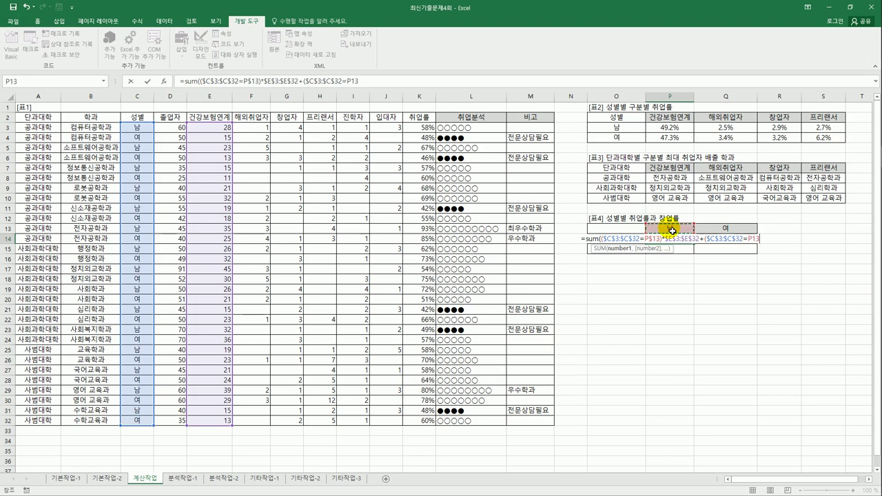
pyautogui.press('F4')
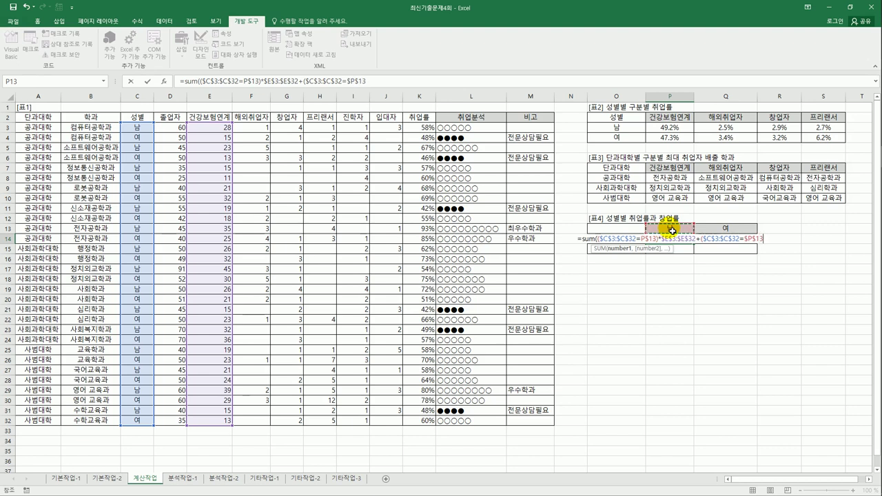
pyautogui.press('F4')
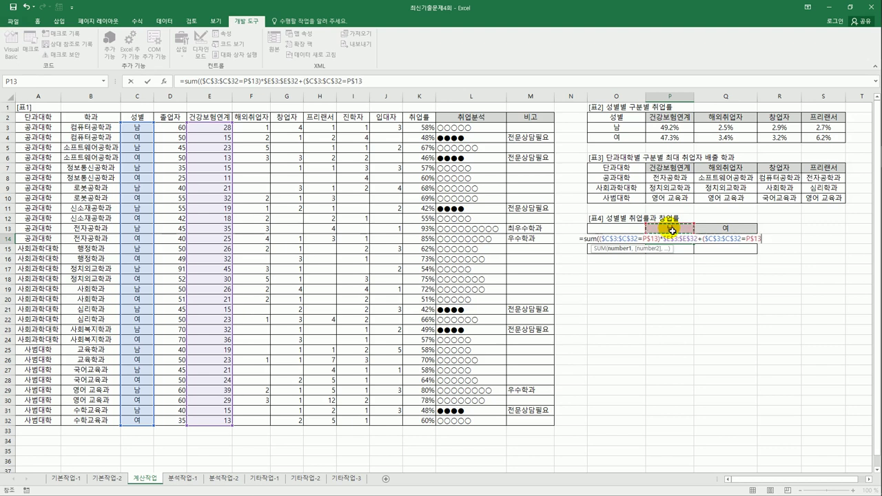
pyautogui.write(')*')
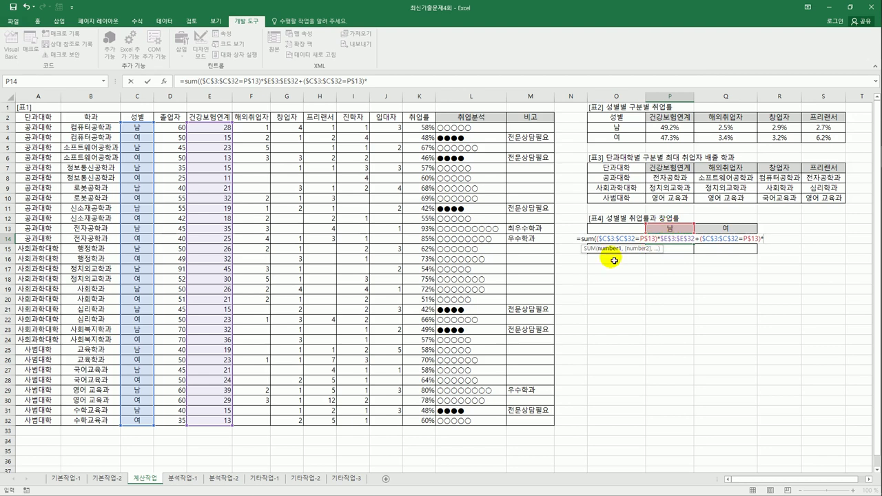
# Use the 해외취업자 range $F$3:$F$32 as the second term's multiplier and close the SUM function.
pyautogui.moveTo(263, 133); pyautogui.dragTo(249, 420)
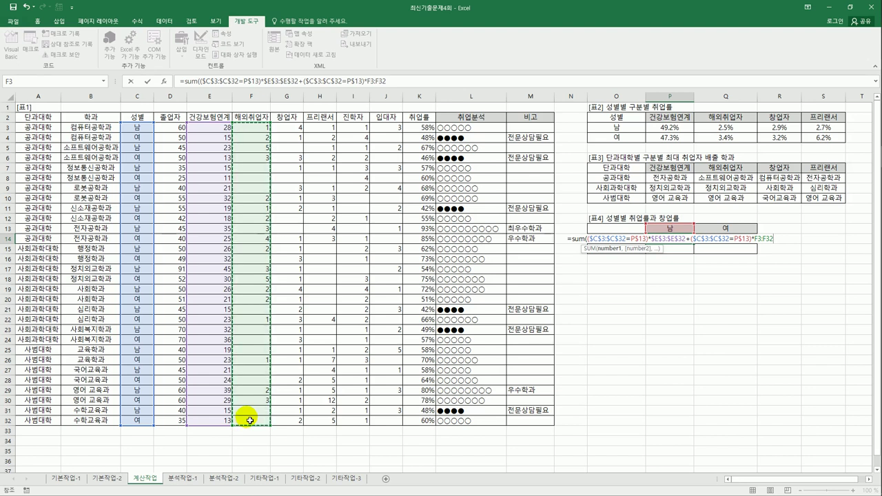
pyautogui.press('F4')
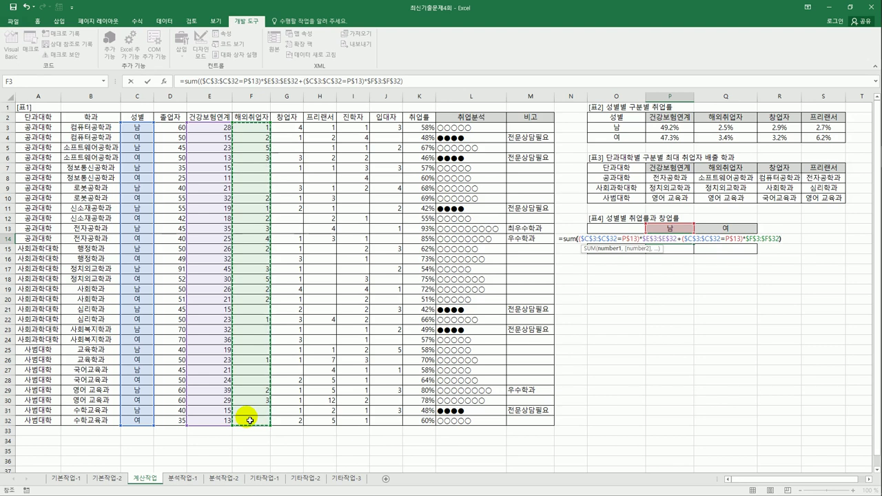
pyautogui.write(')')
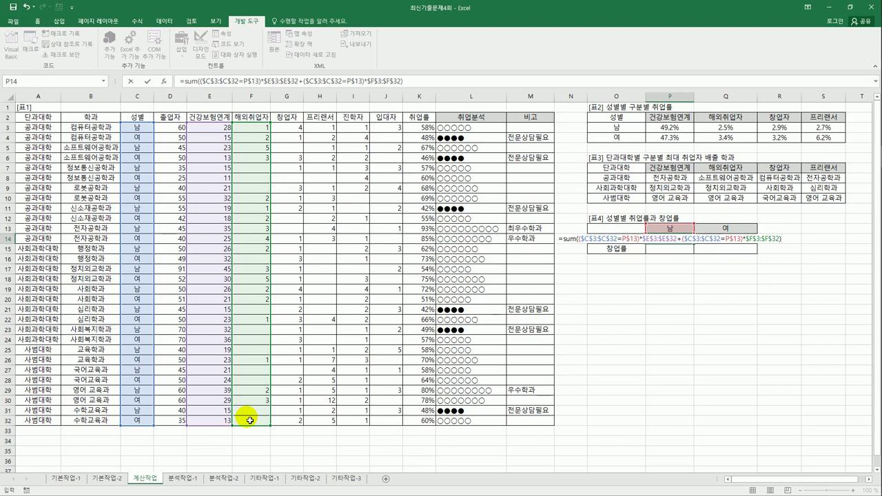
# Divide the P14 formula by a second SUM opened with the 성별 condition ($C$3:$C$32=P$13), followed by a multiplication sign.
pyautogui.write('/')
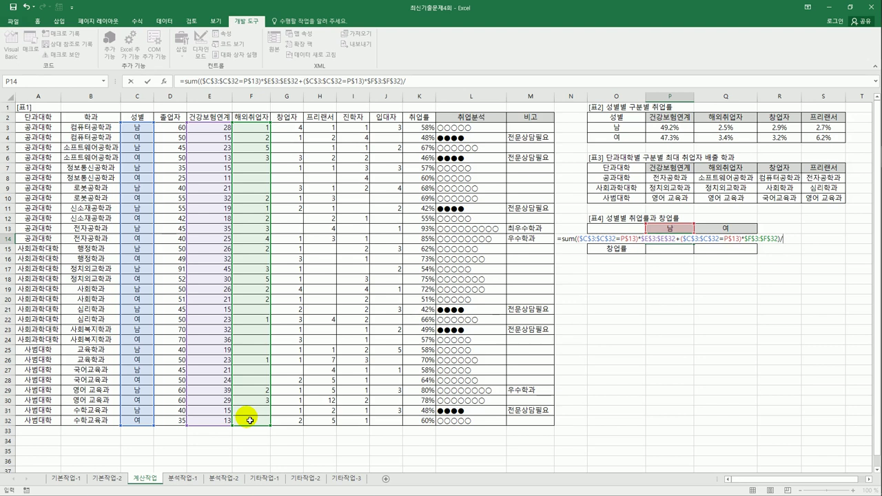
pyautogui.write('s')
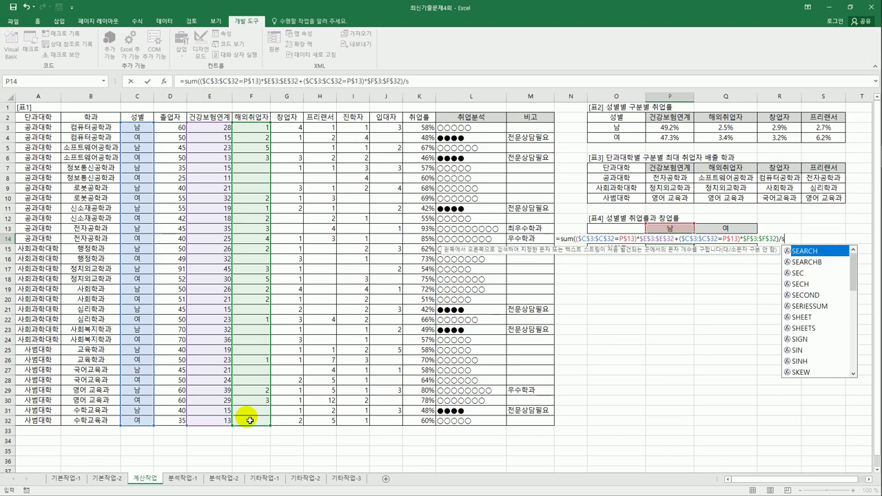
pyautogui.write('um(')
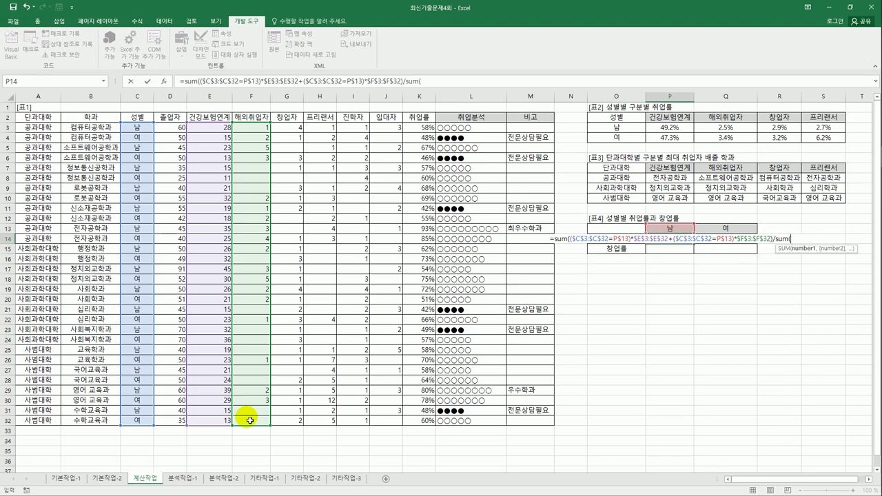
pyautogui.write('(')
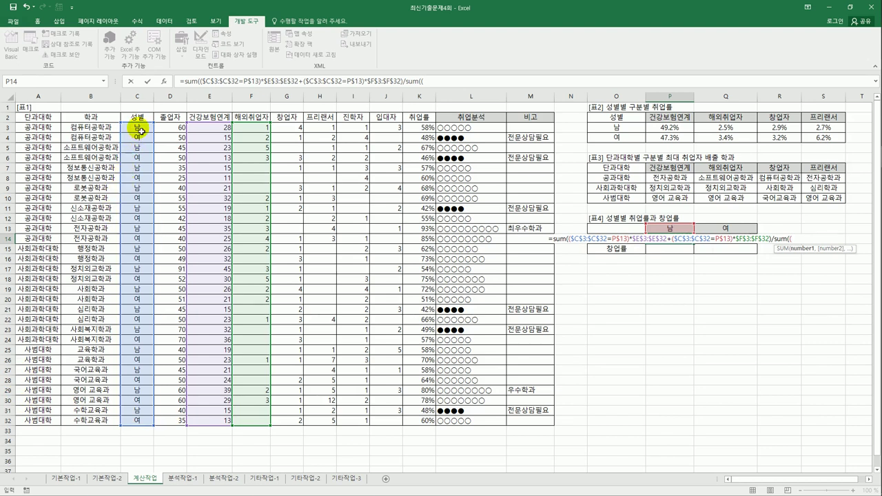
pyautogui.moveTo(140, 130); pyautogui.dragTo(153, 423)
pyautogui.press('F4')
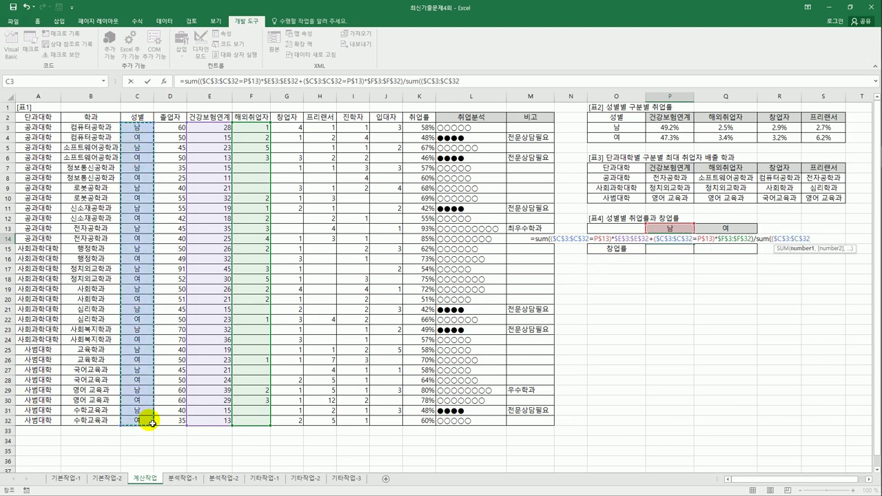
pyautogui.write('=')
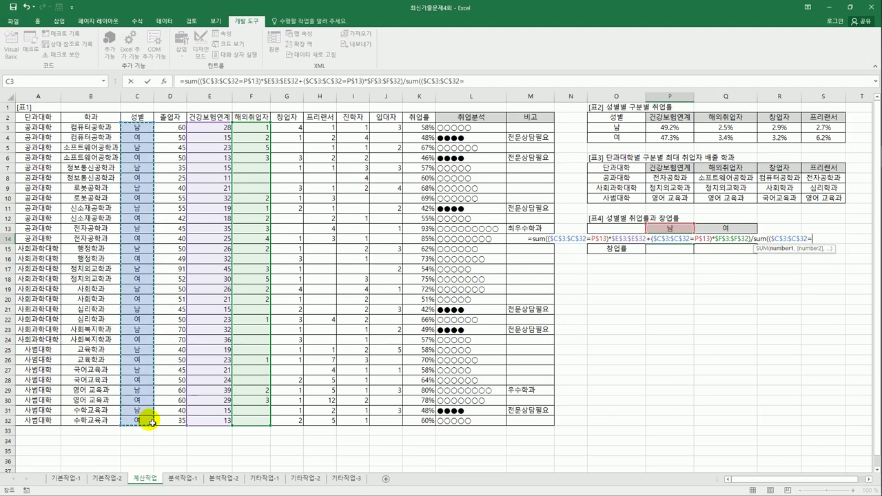
pyautogui.click(667, 232)
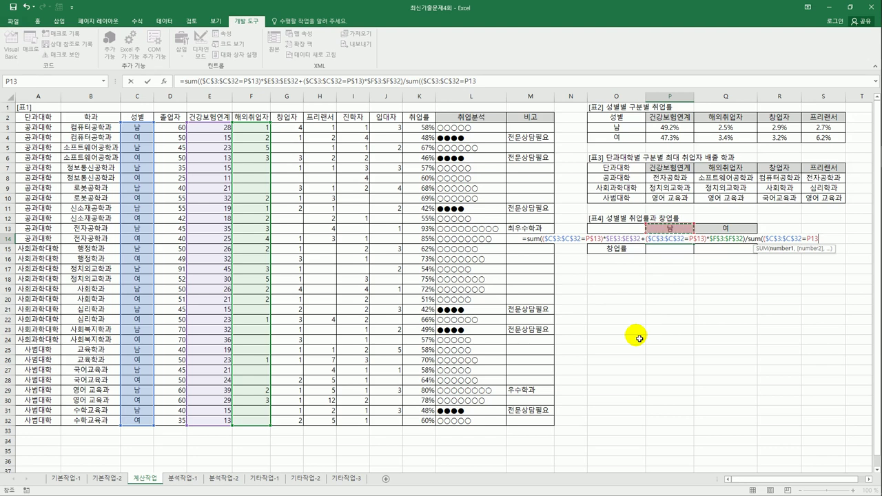
pyautogui.press('F4')
pyautogui.press('F4')
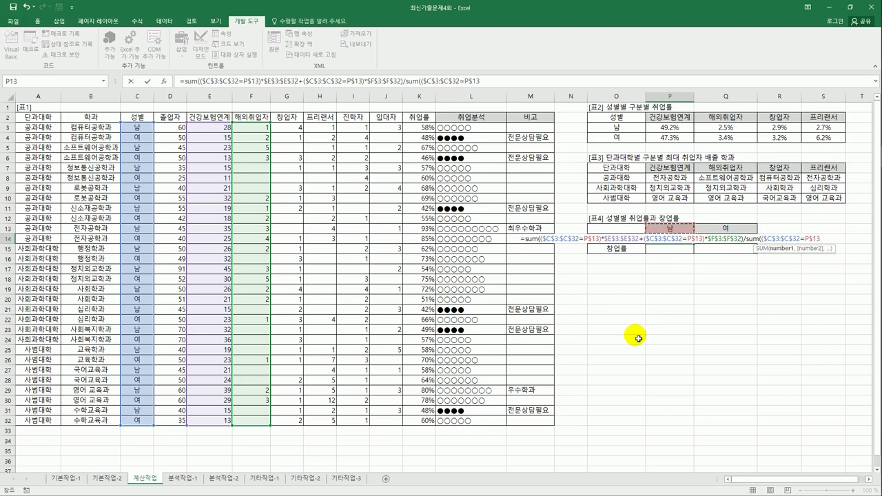
pyautogui.write(')*')
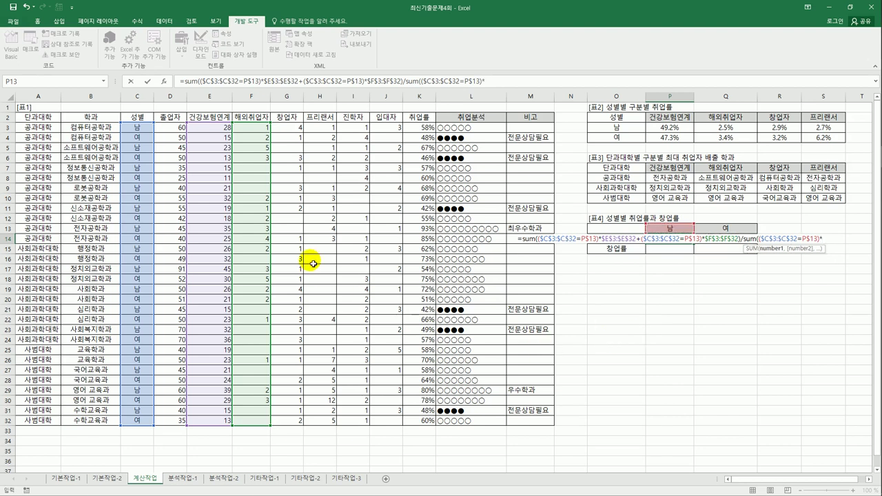
# Complete the divisor with the 졸업자 range $D$3:$D$32, enter P14 as an array formula and fill it across to Q14.
pyautogui.moveTo(174, 131); pyautogui.dragTo(167, 423)
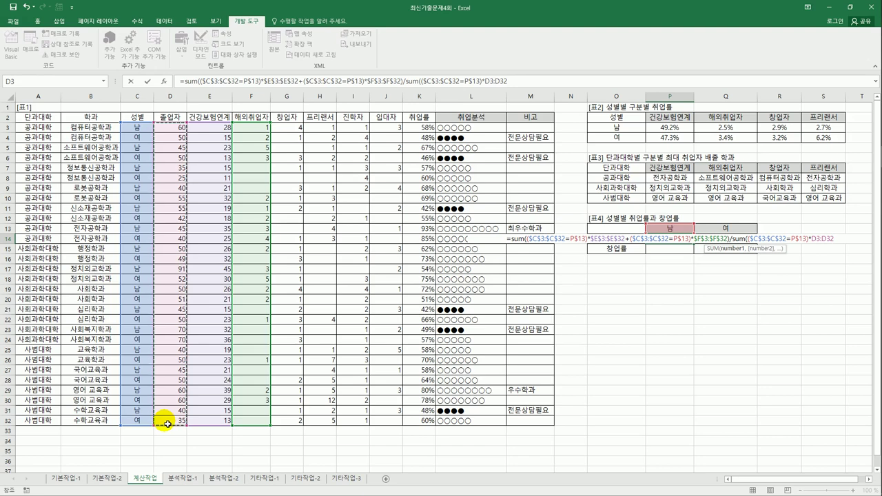
pyautogui.press('F4')
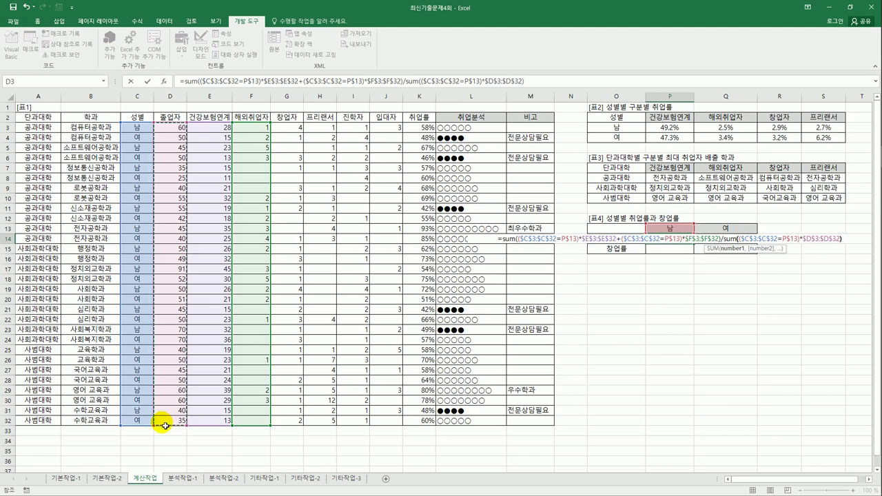
pyautogui.write(')')
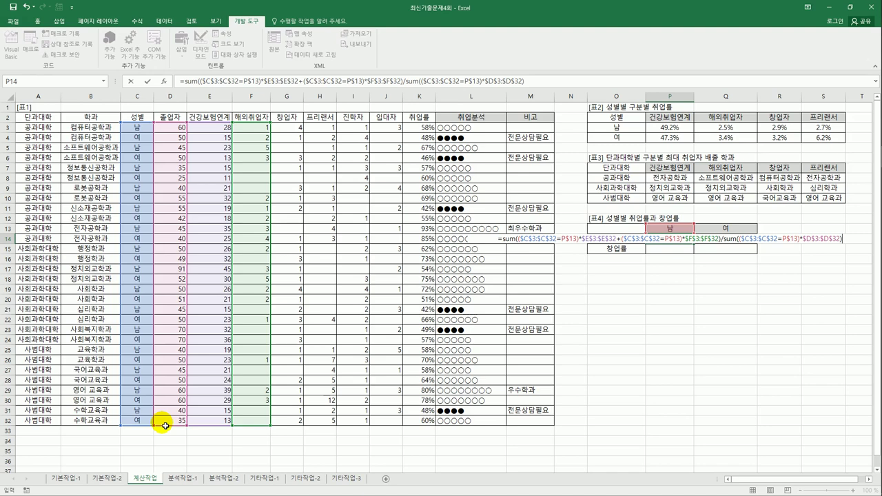
pyautogui.hotkey('ctrl', 'shift', 'Return')
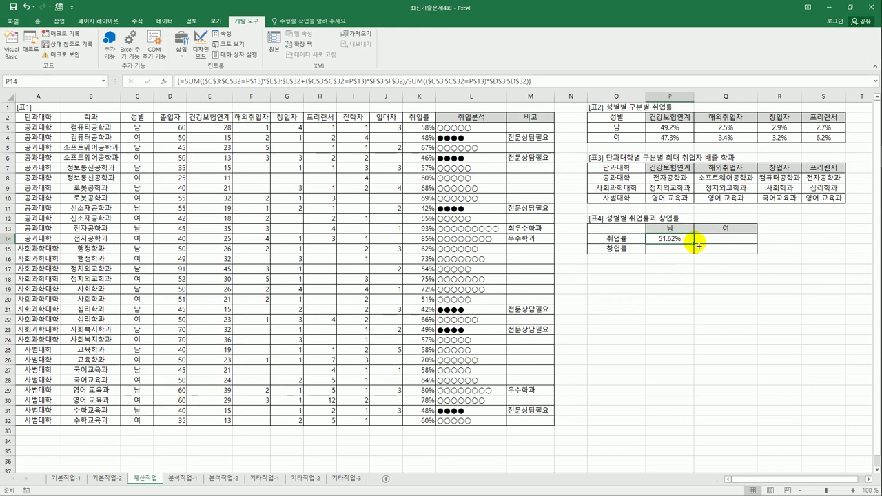
pyautogui.moveTo(692, 248); pyautogui.dragTo(723, 247)
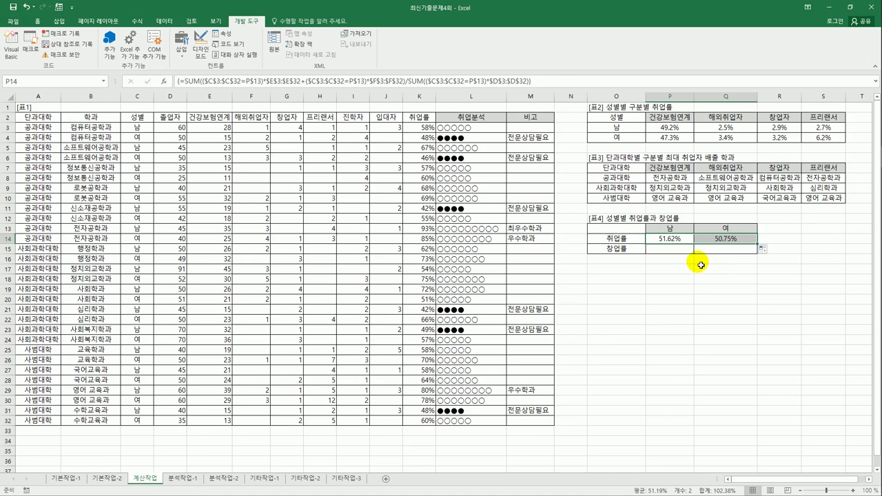
# Wrap the P14 formula in ROUND with 2 digits and re-enter it as an array formula.
pyautogui.click(672, 239)
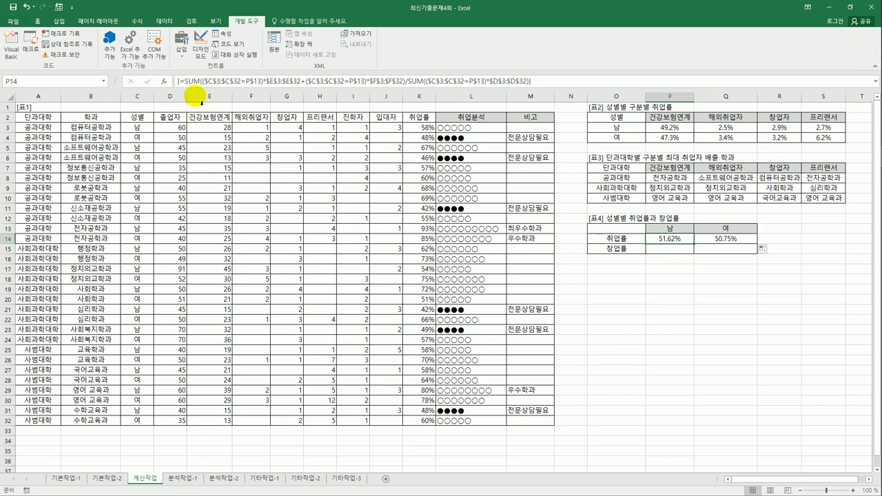
pyautogui.click(177, 80)
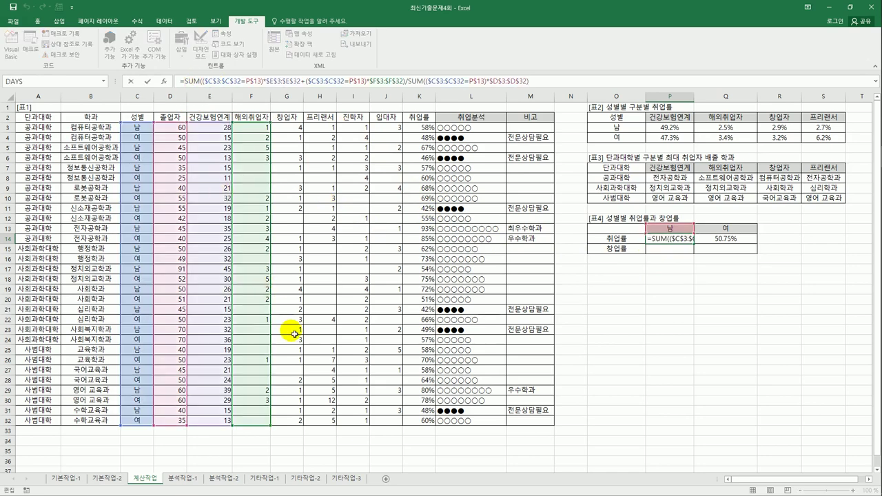
pyautogui.write('roun')
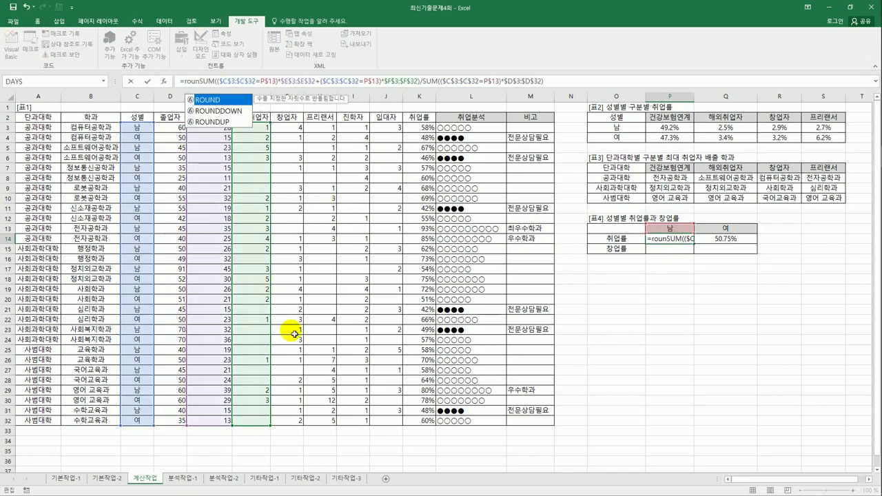
pyautogui.write('d(')
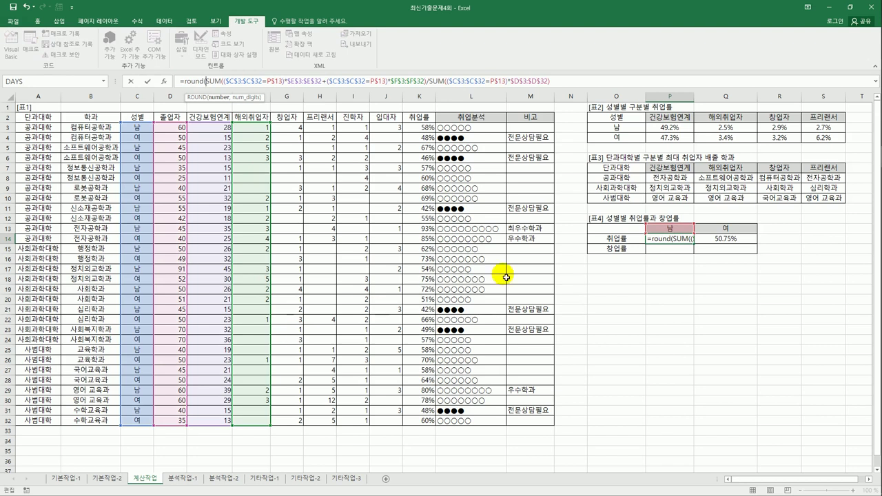
pyautogui.click(562, 81)
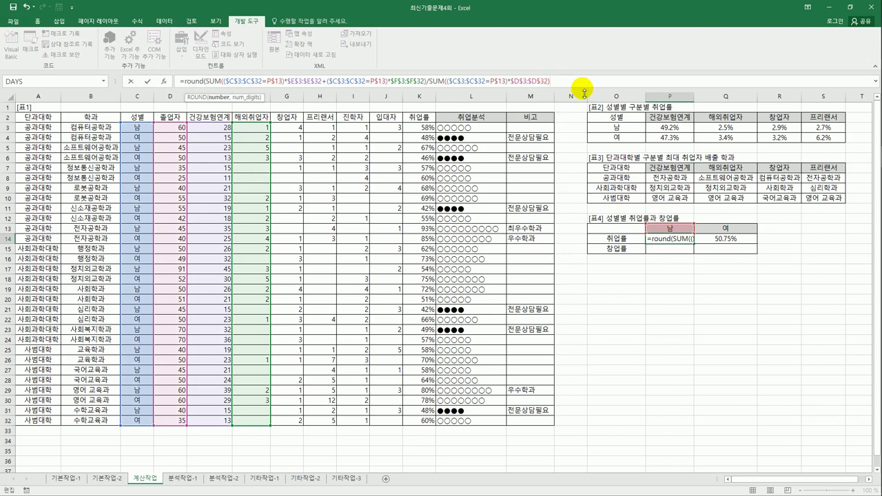
pyautogui.write(',2)')
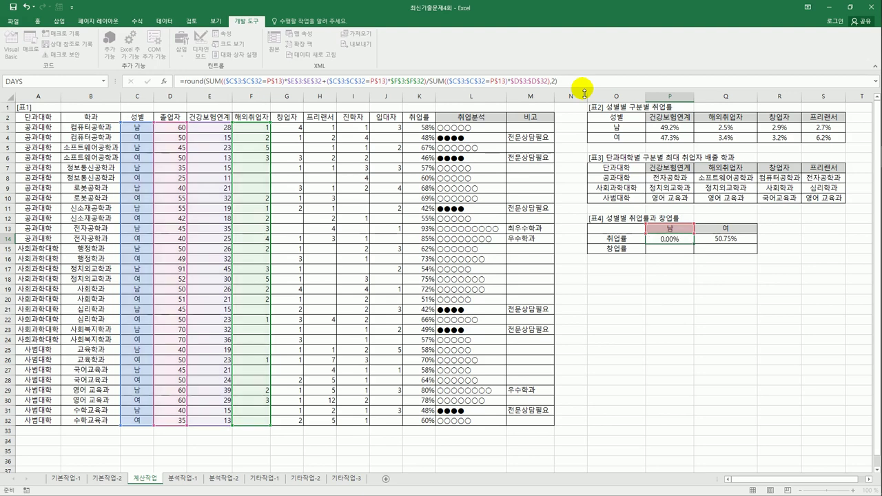
pyautogui.hotkey('ctrl', 'shift', 'Return')
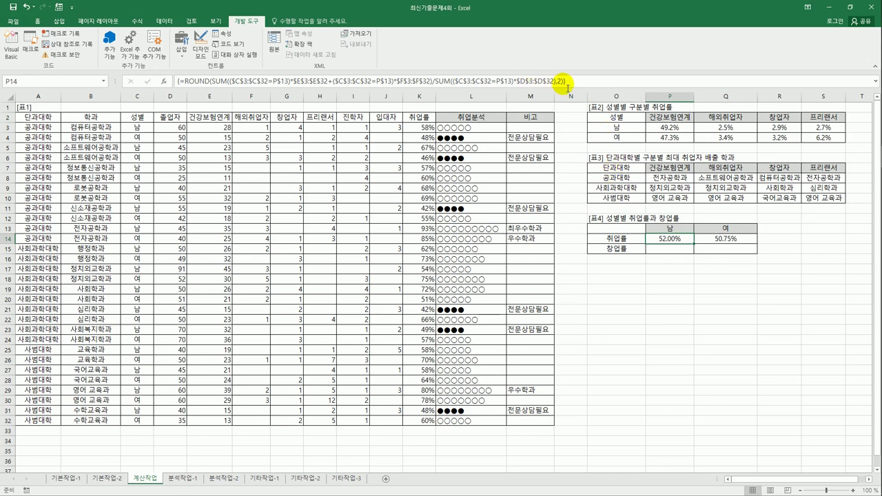
# Set the ROUND digits in P14 to 4 as an array formula and copy it across to Q14.
pyautogui.click(563, 82)
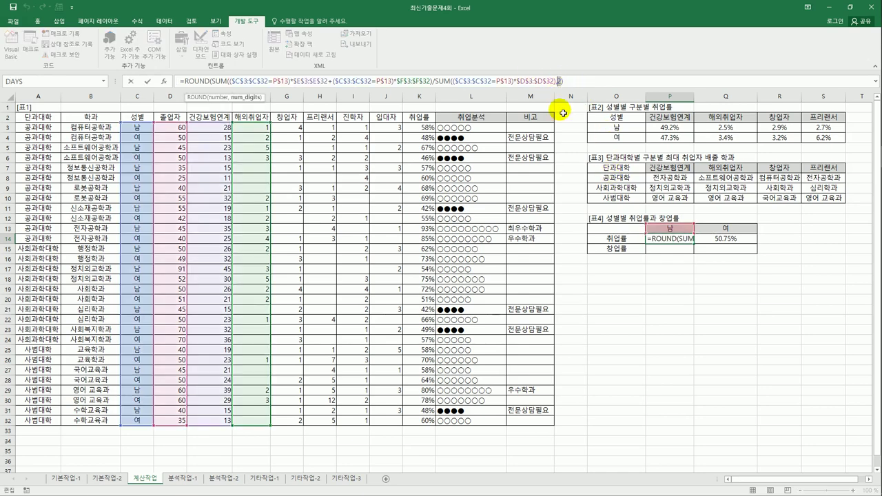
pyautogui.write('4')
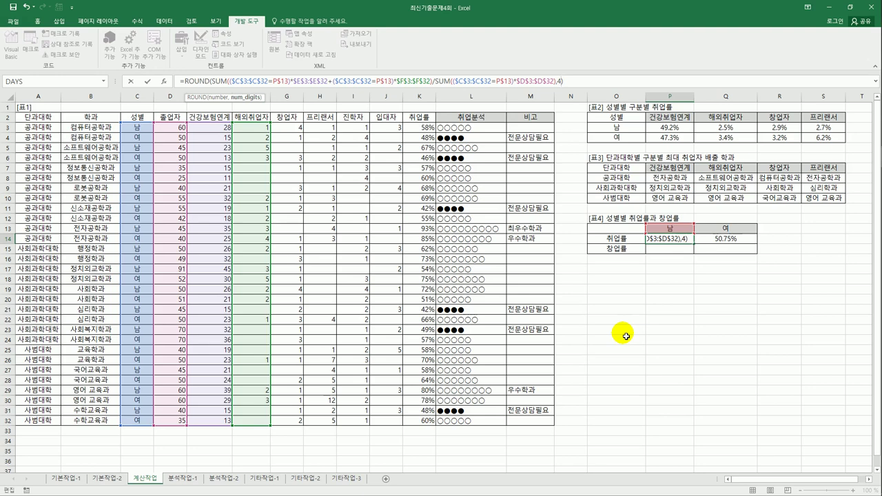
pyautogui.press('Right')
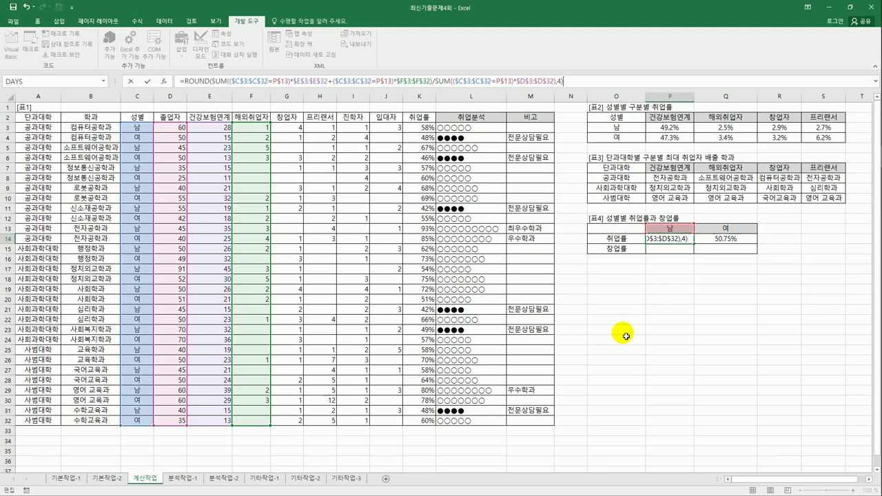
pyautogui.hotkey('ctrl', 'shift', 'Return')
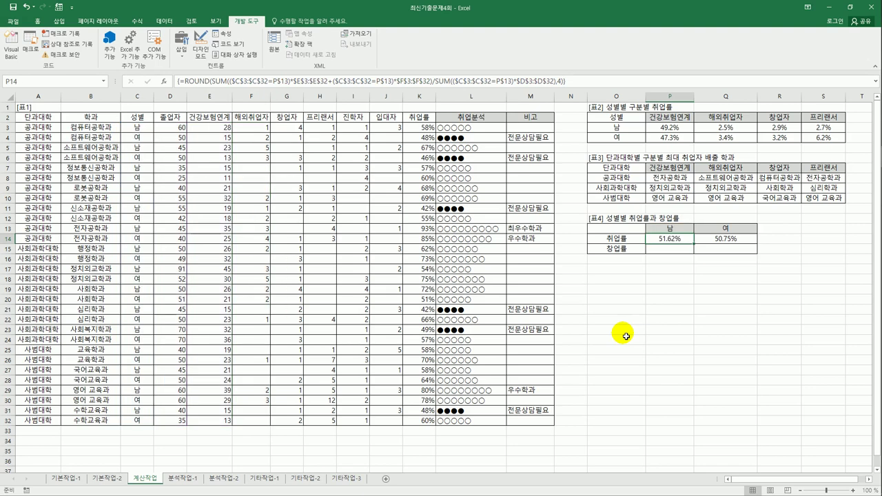
pyautogui.moveTo(694, 243); pyautogui.dragTo(739, 244)
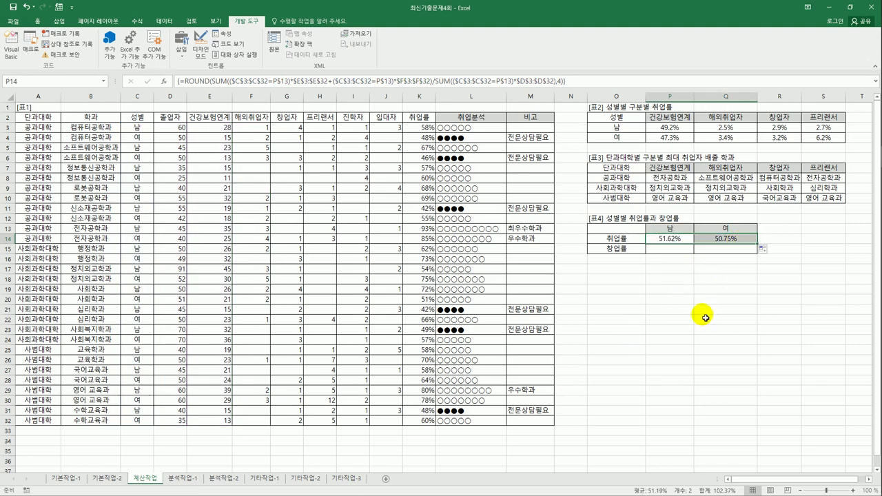
# Begin a SUM formula for 창업률 in P15 with the 성별 condition comparing $C$3:$C$32 to P$13.
pyautogui.click(676, 250)
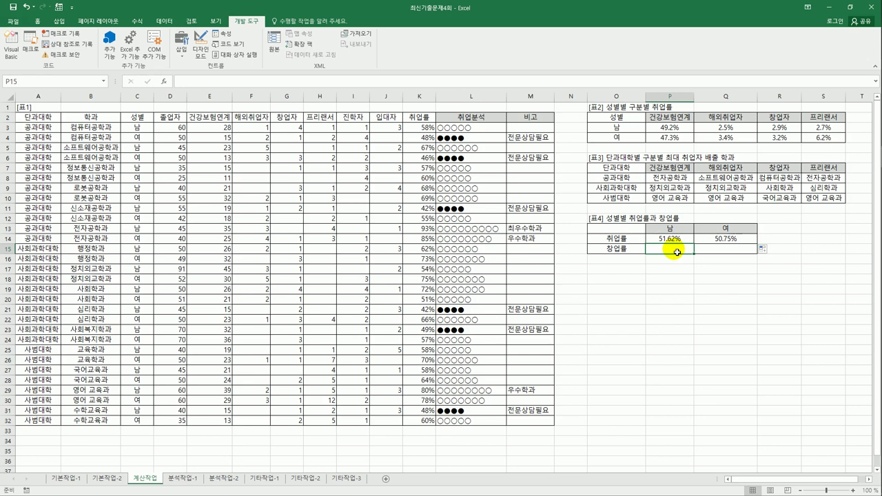
pyautogui.write('=sum(')
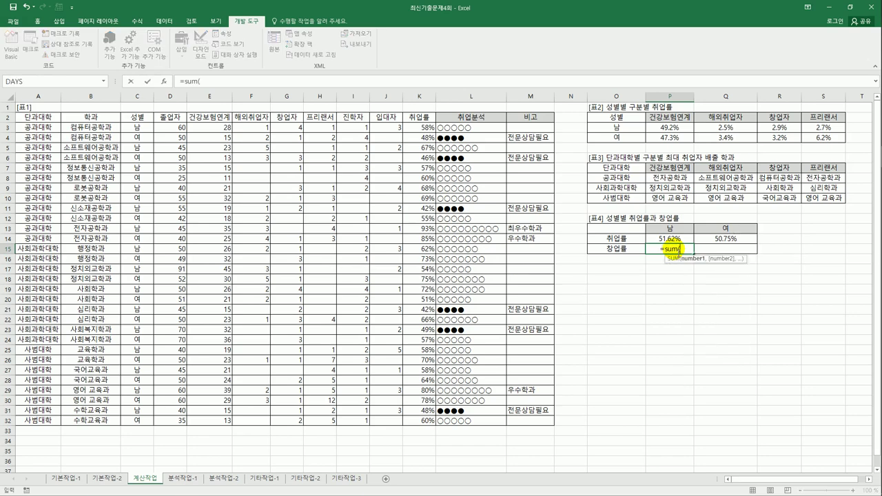
pyautogui.write('(')
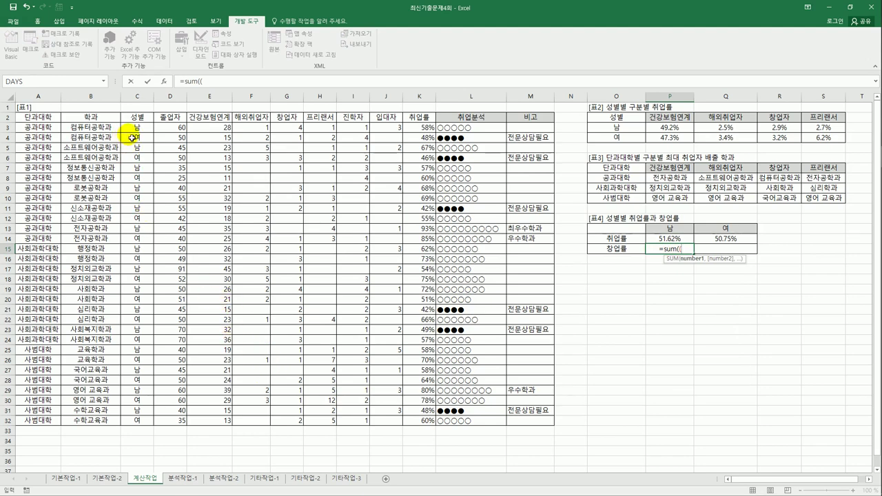
pyautogui.moveTo(143, 127); pyautogui.dragTo(141, 425)
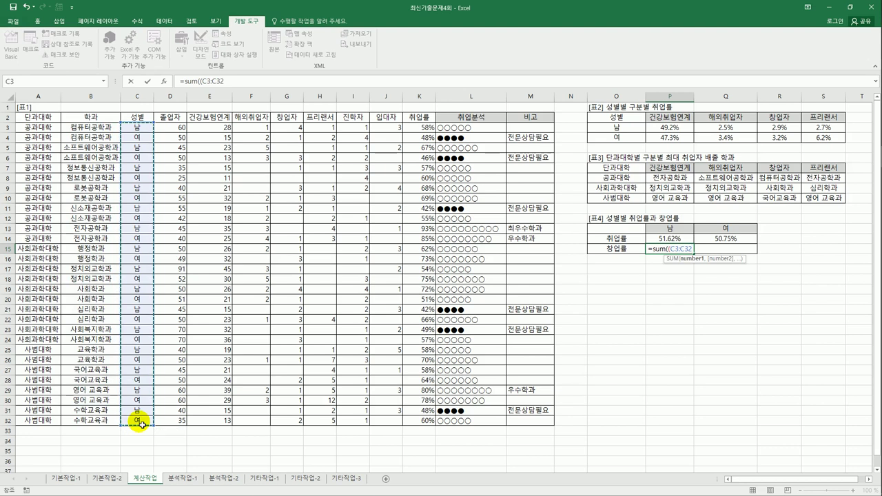
pyautogui.press('F4')
pyautogui.write('=')
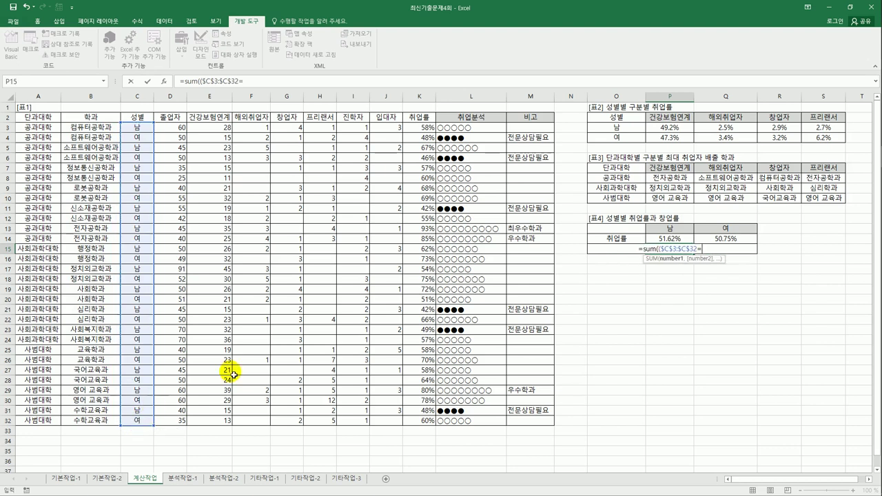
pyautogui.click(662, 228)
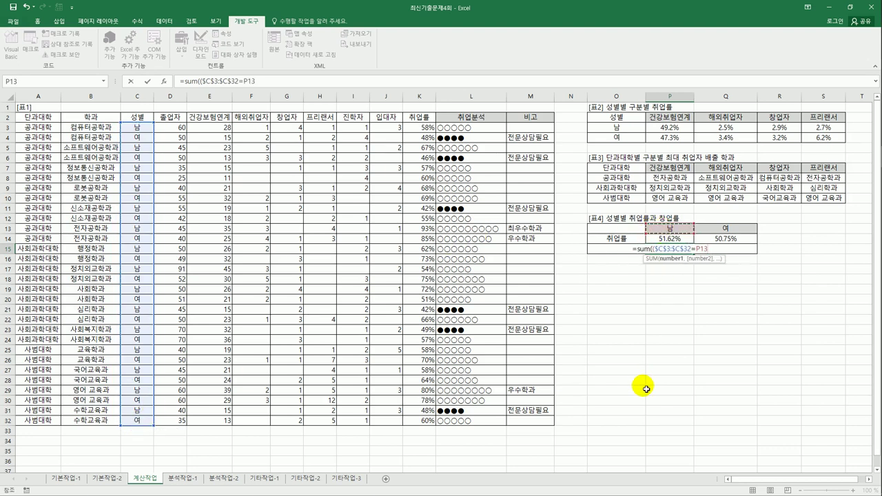
pyautogui.press('F4')
pyautogui.press('F4')
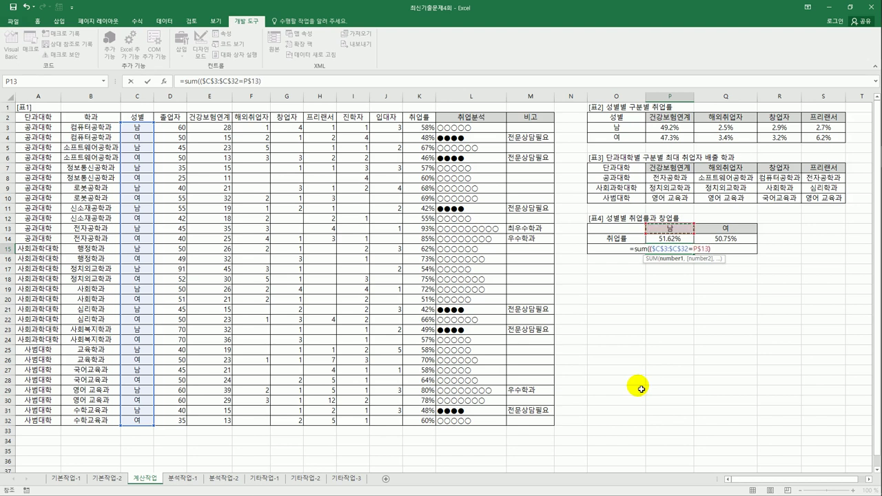
# Multiply the 성별 condition in the P15 SUM formula by the 창업자 range $G$3:$G$32.
pyautogui.write(')*')
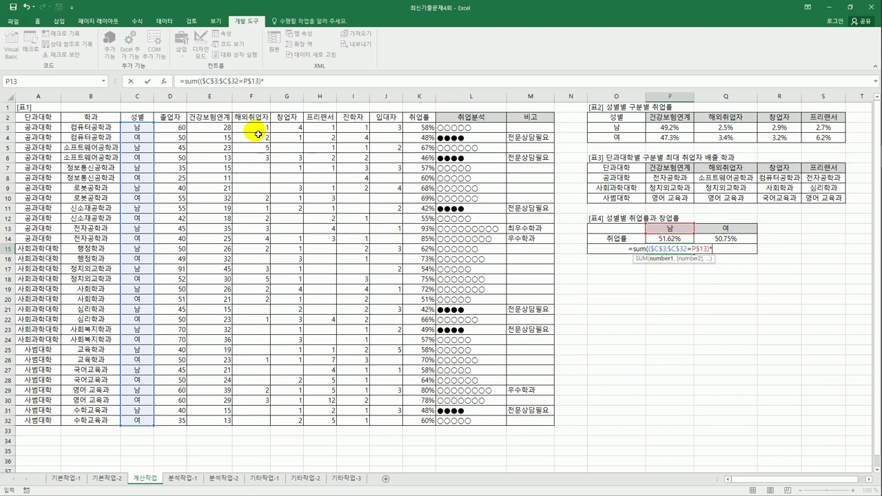
pyautogui.moveTo(288, 127); pyautogui.dragTo(294, 418)
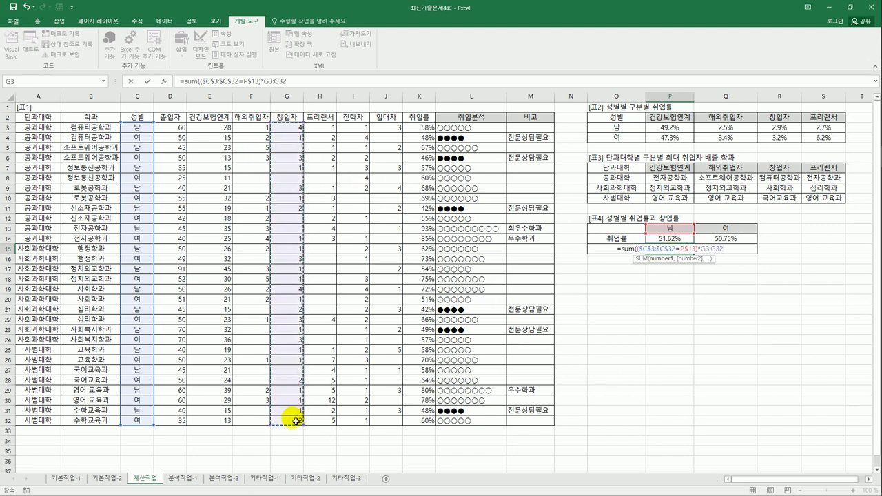
pyautogui.press('F4')
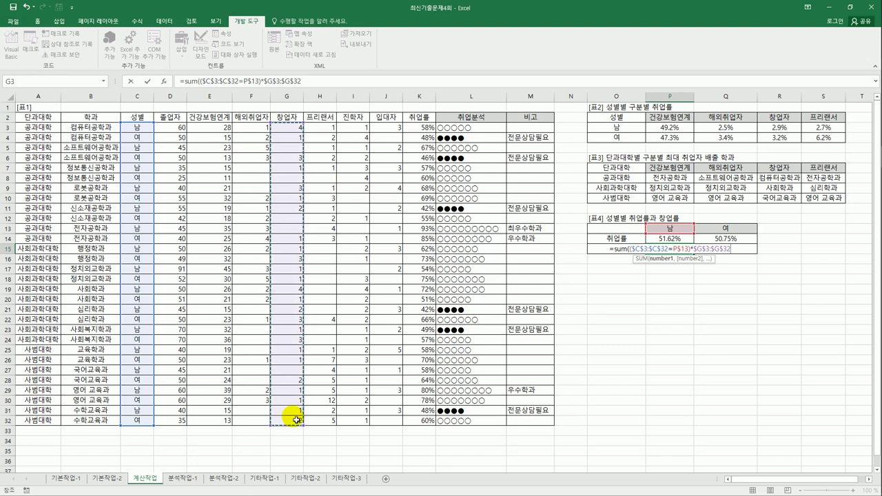
# Add a second 성별 condition to the P15 sum, comparing $C$3:$C$32 to P$13.
pyautogui.write('+')
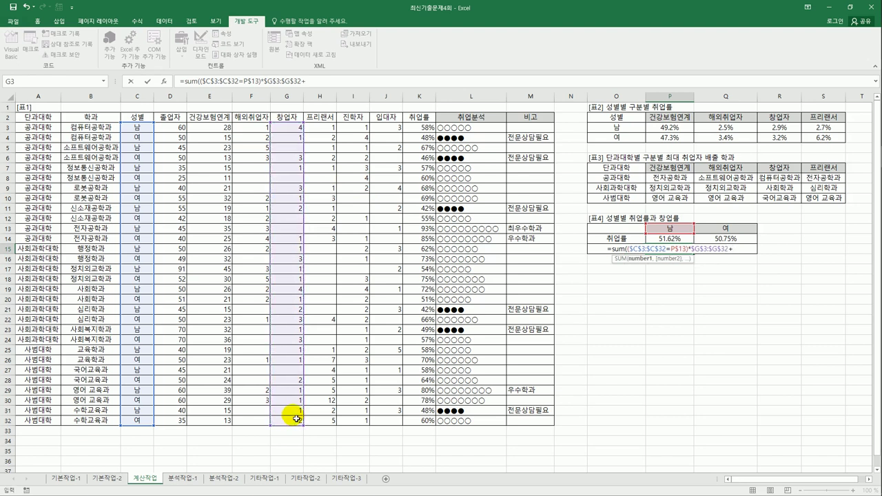
pyautogui.write('(')
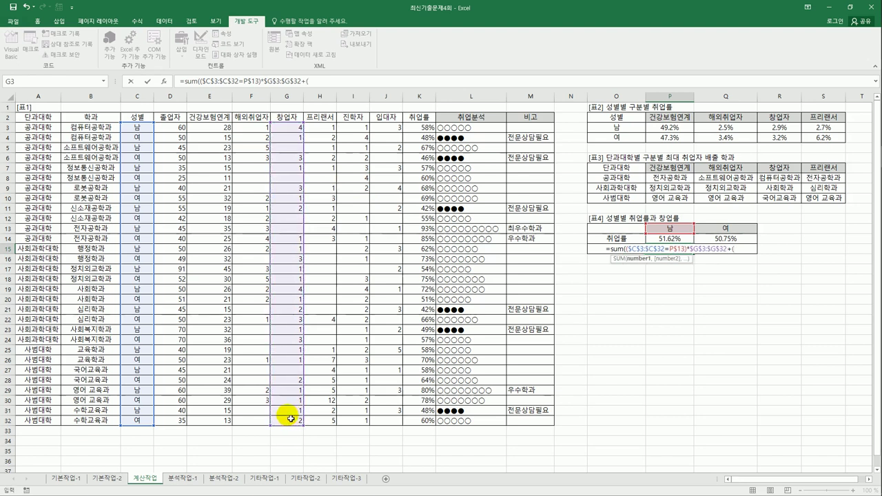
pyautogui.moveTo(137, 127); pyautogui.dragTo(138, 419)
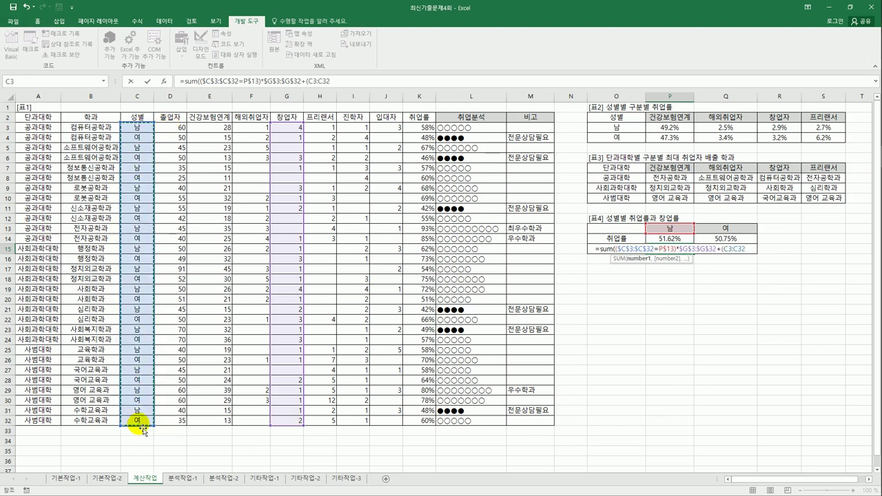
pyautogui.press('F4')
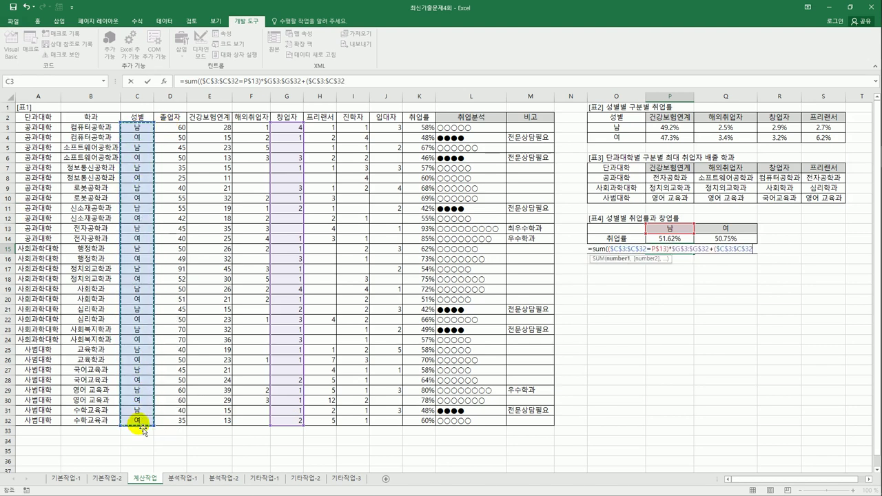
pyautogui.write('=')
pyautogui.click(665, 228)
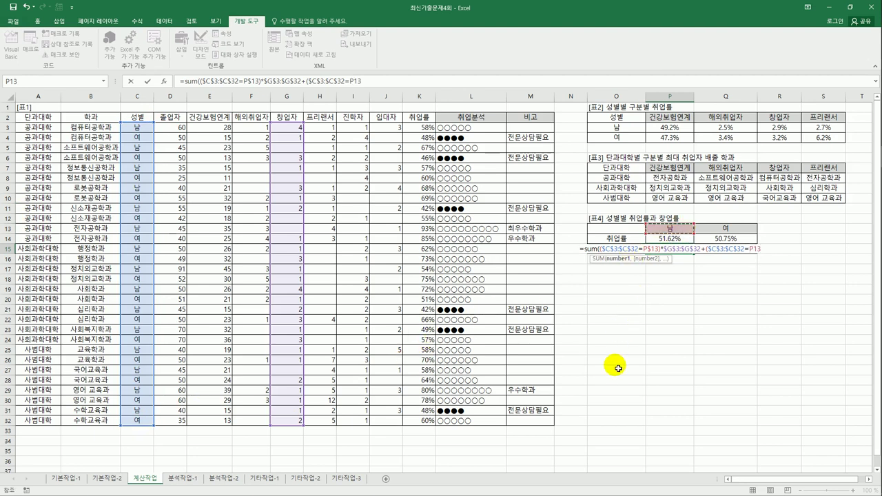
pyautogui.press('F4')
pyautogui.press('F4')
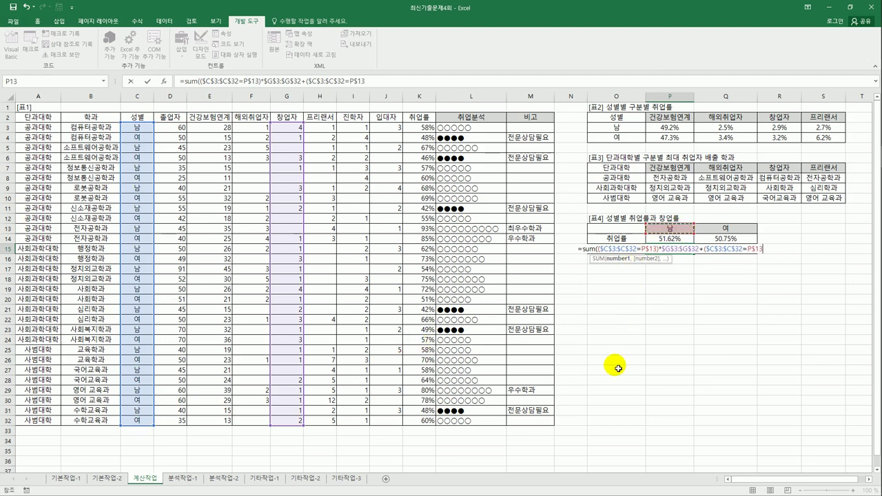
pyautogui.write(')')
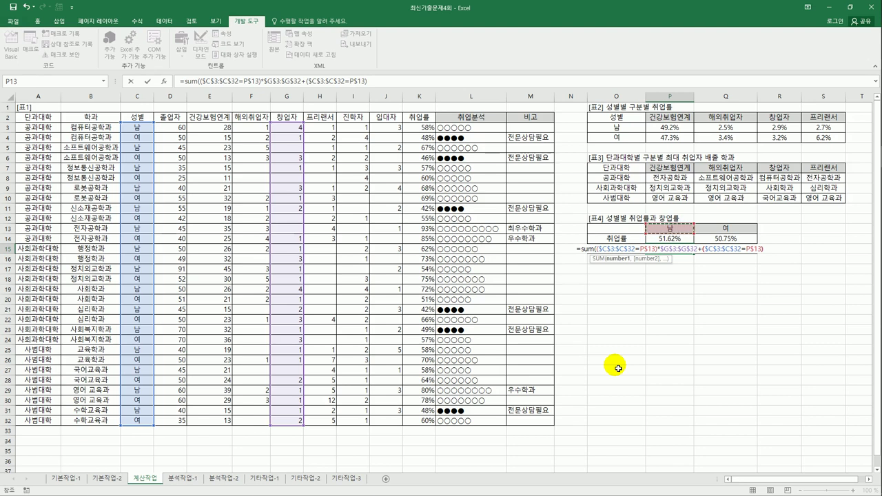
# Multiply the second condition by the 프리랜서 range $H$3:$H$32 and close the SUM function.
pyautogui.write('*')
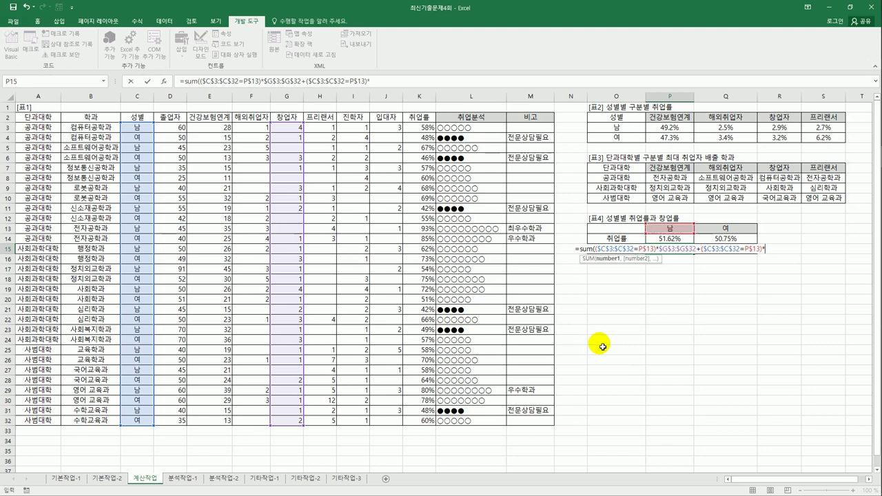
pyautogui.moveTo(324, 128); pyautogui.dragTo(335, 424)
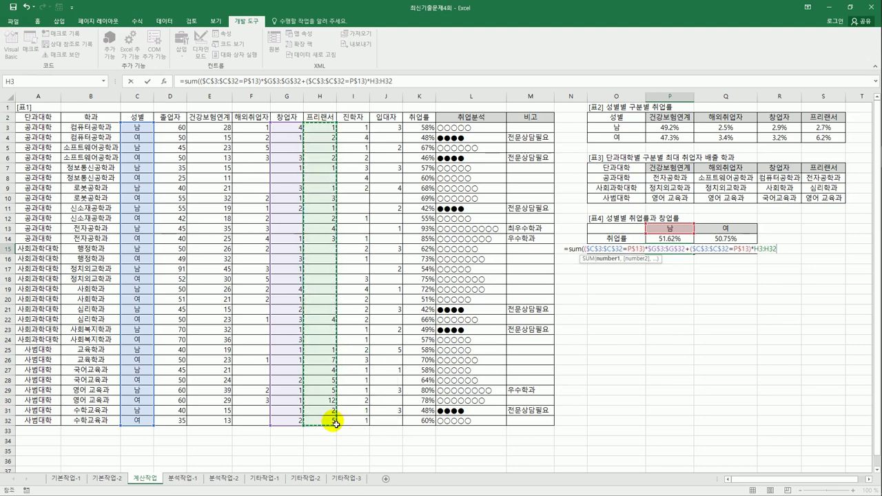
pyautogui.press('F4')
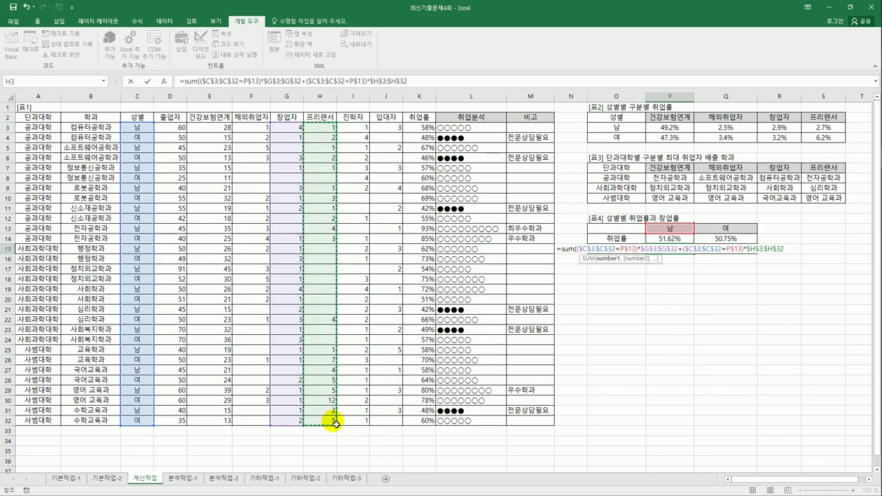
pyautogui.write(')')
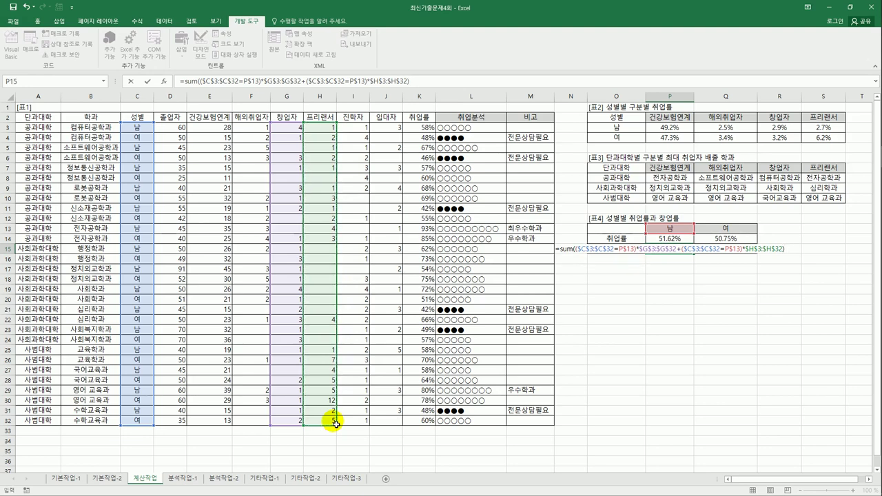
# Begin dividing the P15 sum by a second SUM function with an opening parenthesis for its condition.
pyautogui.write('/')
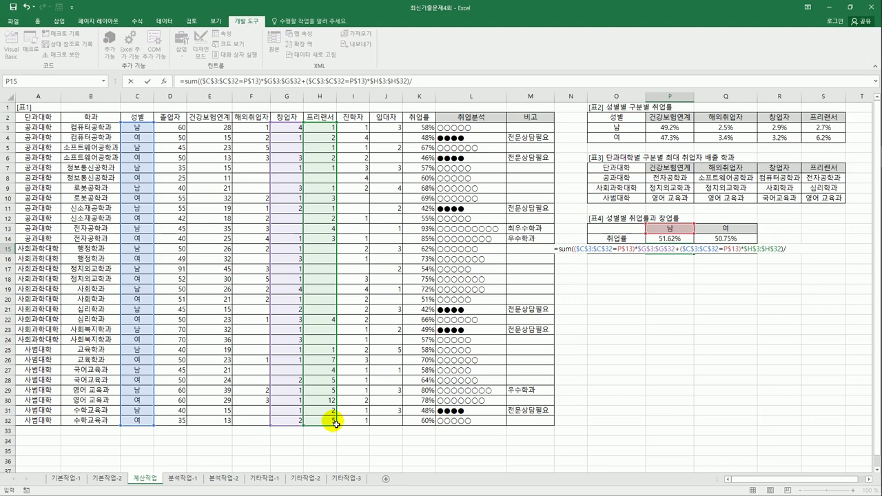
pyautogui.write('sum(')
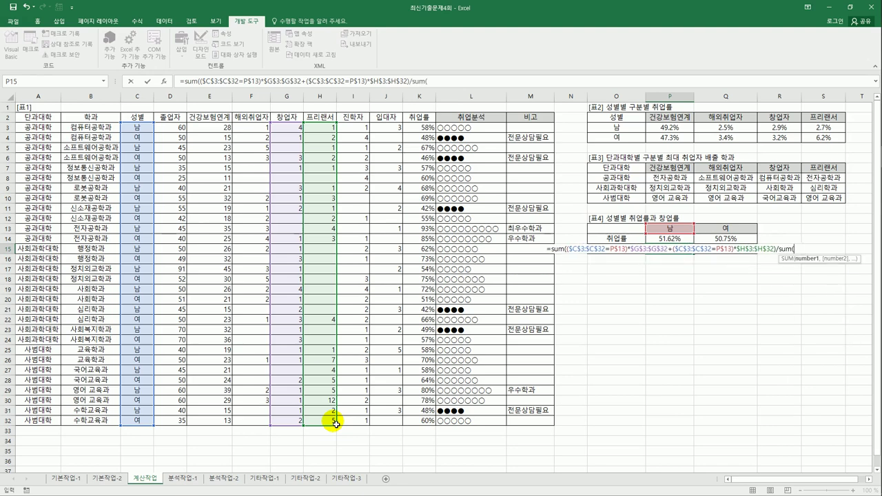
pyautogui.write(')')
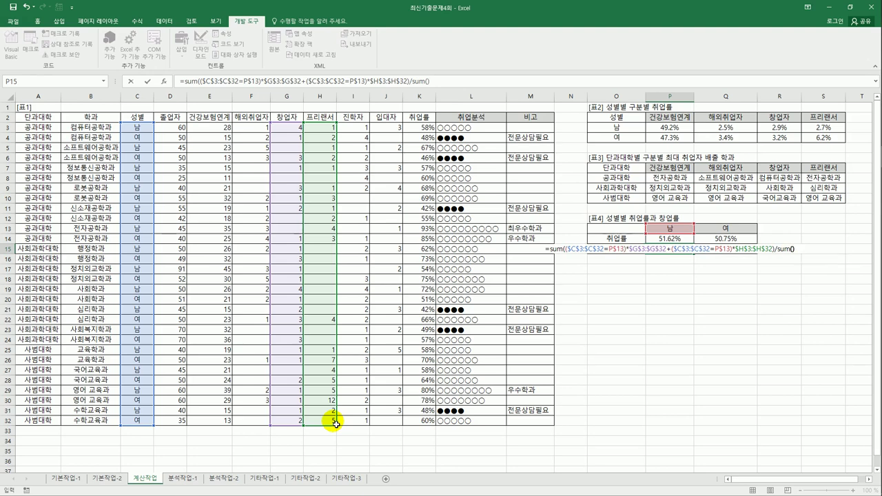
pyautogui.press('BackSpace')
pyautogui.write('(')
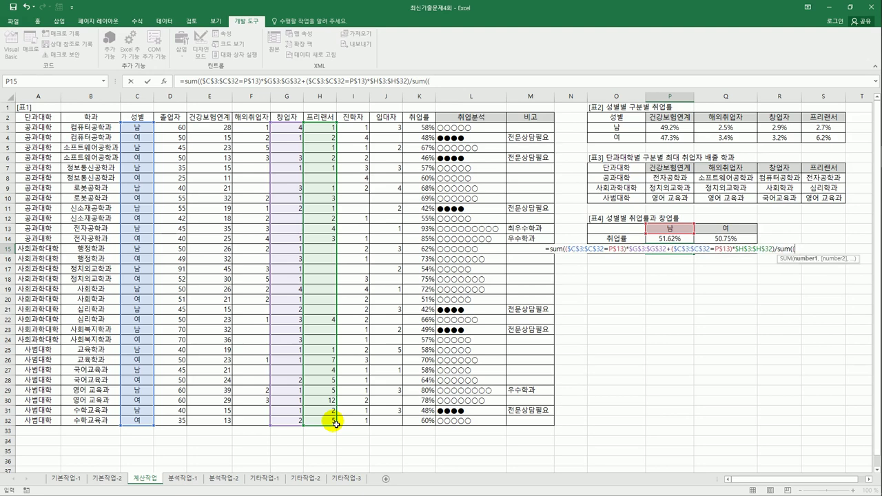
# In the P15 formula's divisor SUM, add the gender condition ($C$3:$C$32=P$13) followed by a multiplication sign.
pyautogui.moveTo(129, 127); pyautogui.dragTo(134, 420)
pyautogui.press('F4')
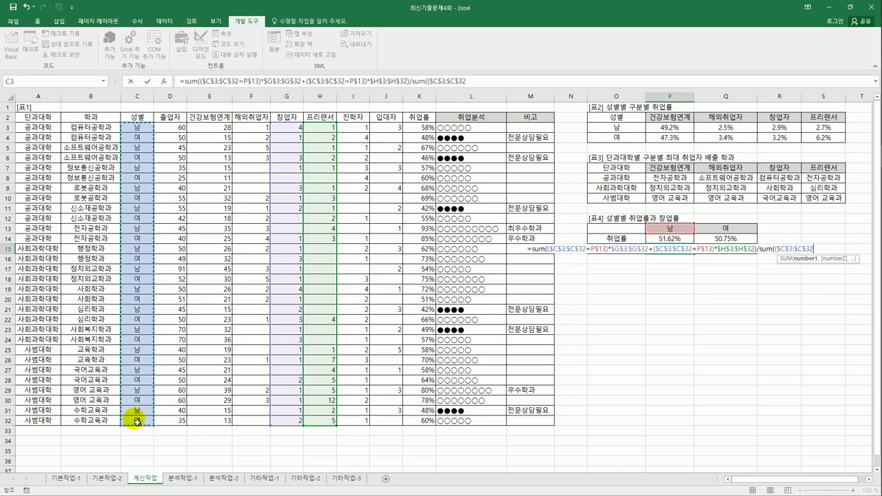
pyautogui.write('=')
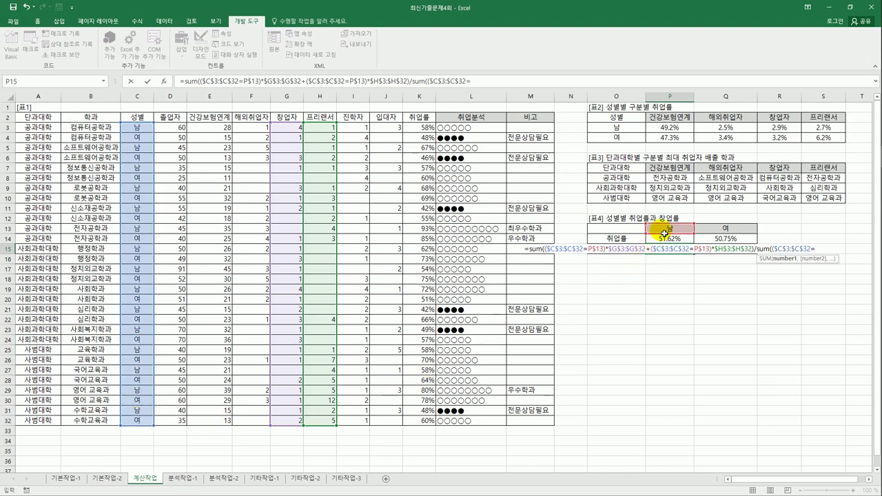
pyautogui.click(664, 233)
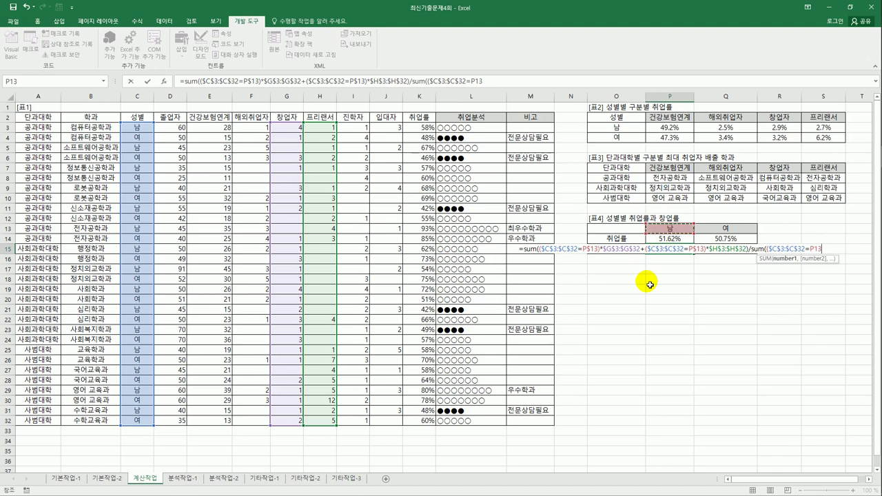
pyautogui.press('F4')
pyautogui.press('F4')
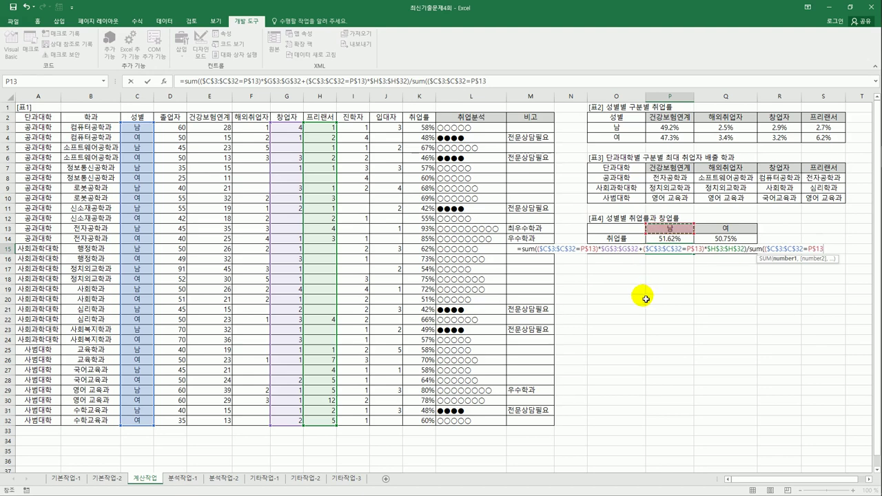
pyautogui.write(')')
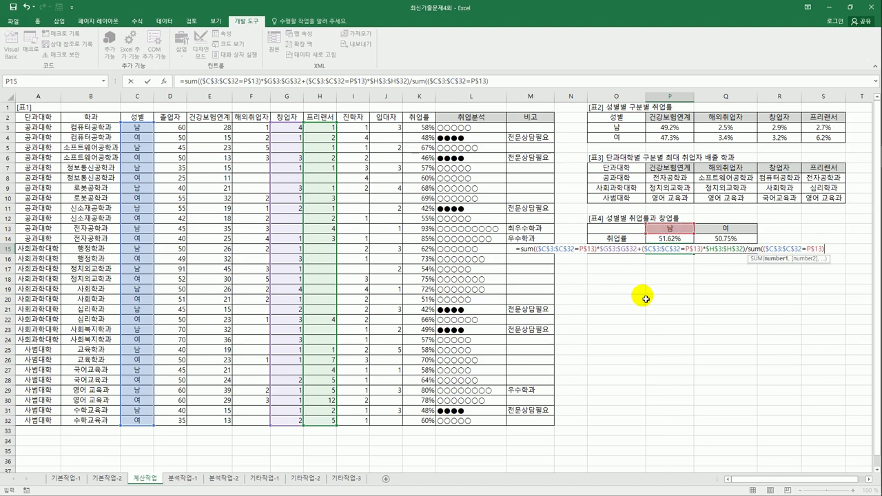
pyautogui.write('*')
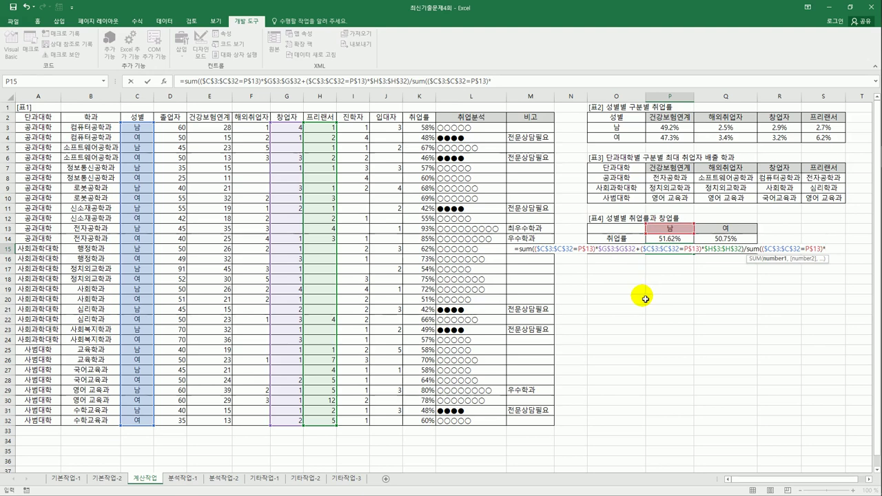
# Multiply the condition by the graduates range $D$3:$D$32, close the divisor SUM and enter P15 as an array formula.
pyautogui.moveTo(174, 128); pyautogui.dragTo(184, 426)
pyautogui.press('F4')
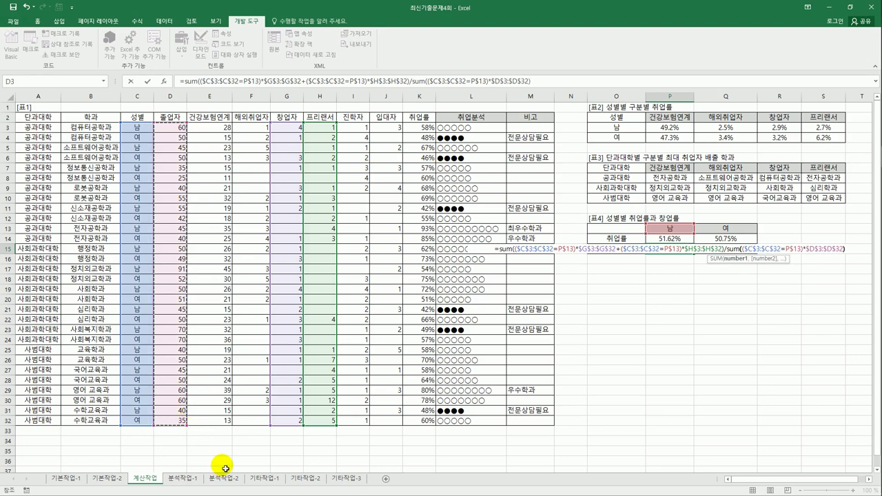
pyautogui.write(')')
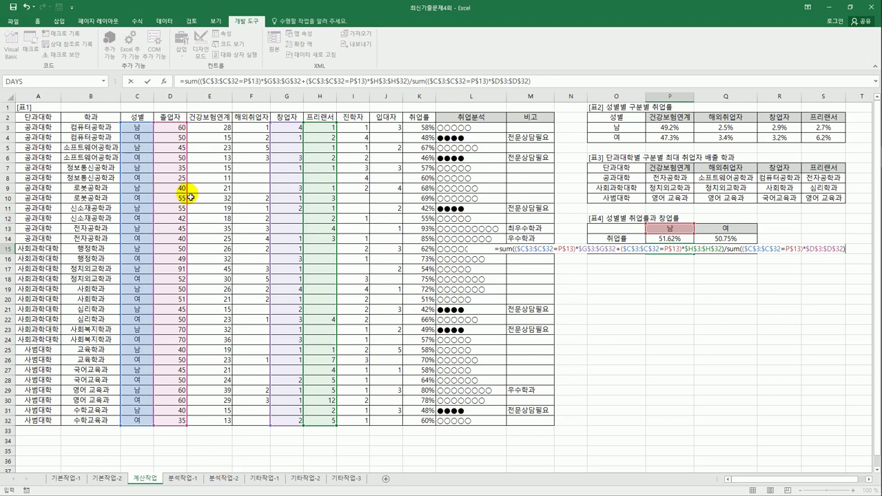
pyautogui.hotkey('ctrl', 'shift', 'Return')
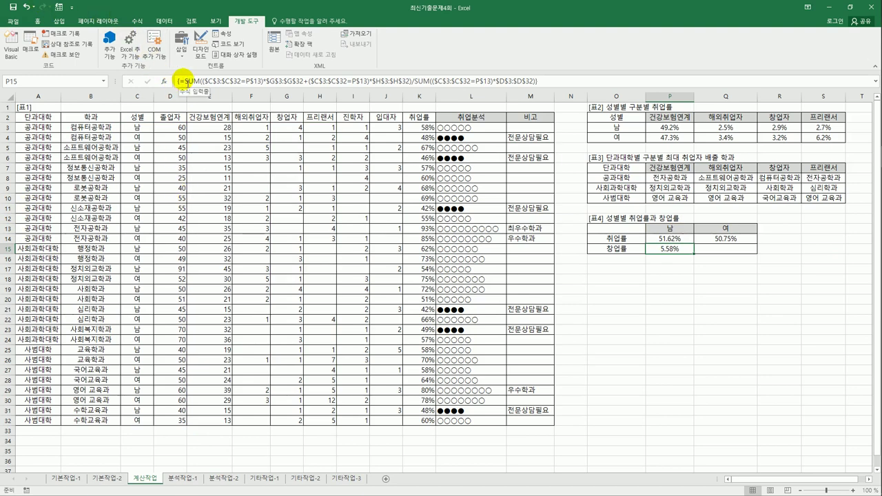
# Wrap the P15 array formula in ROUND with 4 digits and fill it across to Q15.
pyautogui.click(178, 81)
pyautogui.write('ROUND(')
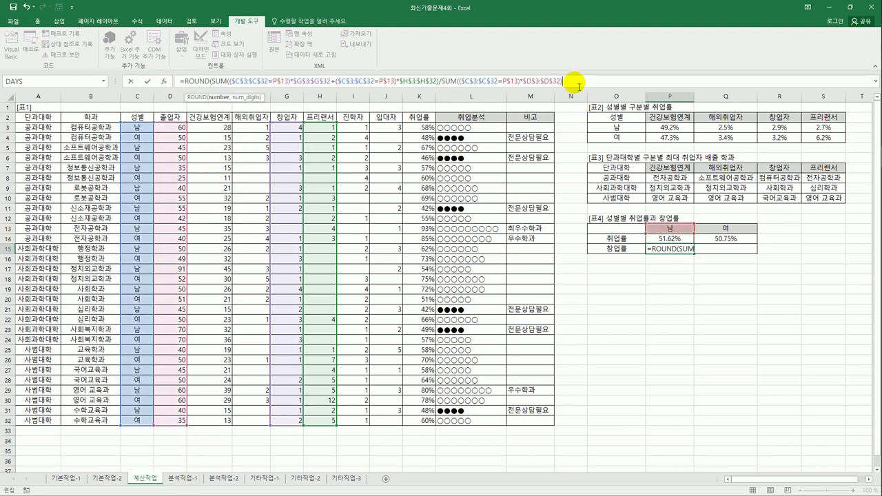
pyautogui.click(579, 85)
pyautogui.write(',4')
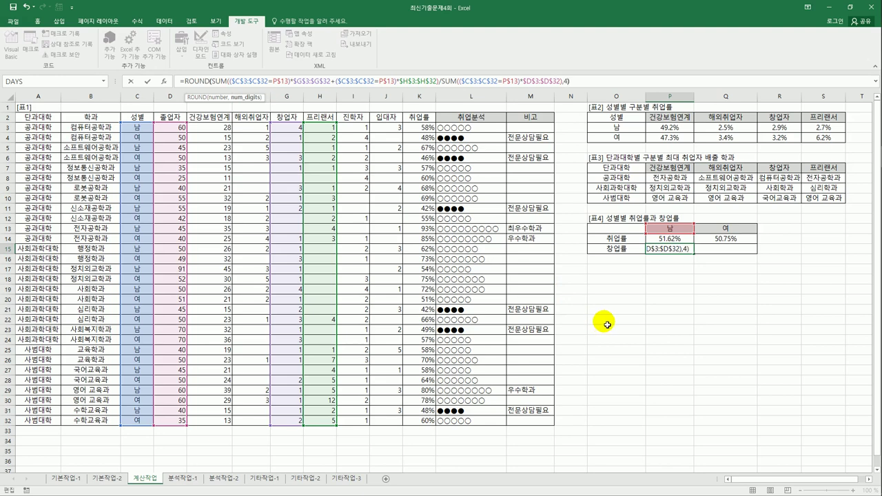
pyautogui.press('End')
pyautogui.hotkey('ctrl', 'shift', 'Return')
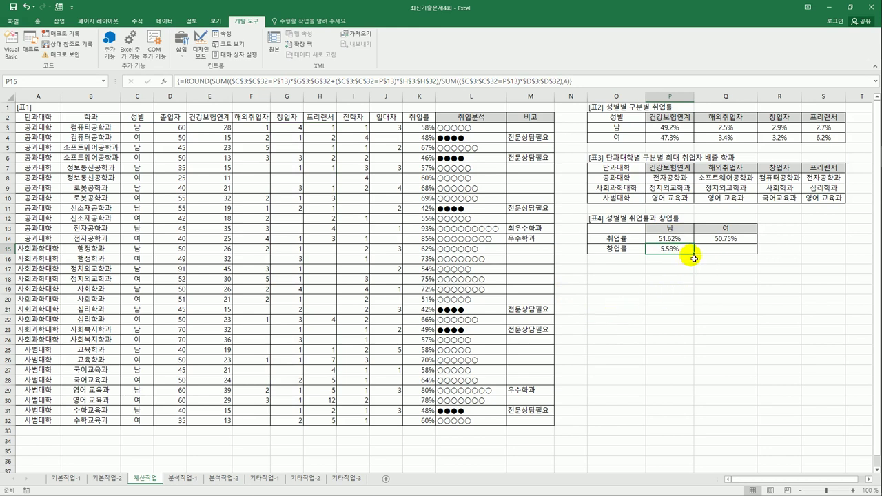
pyautogui.moveTo(696, 258); pyautogui.dragTo(720, 256)
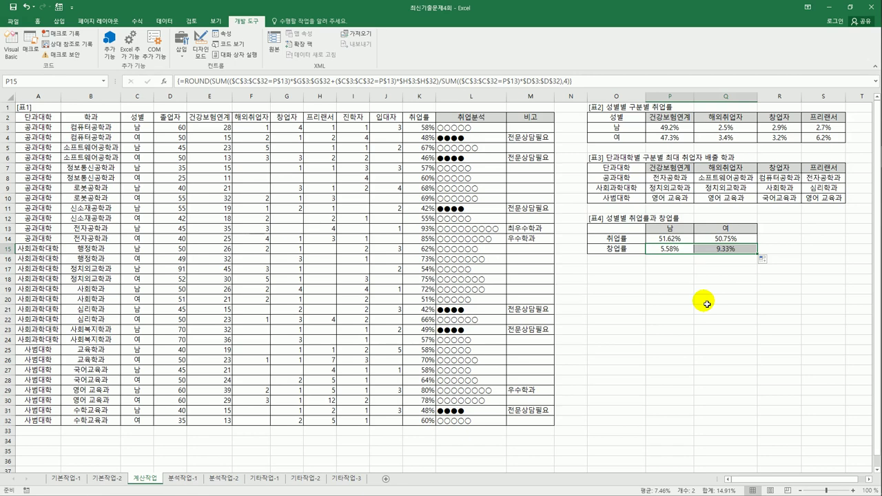
# On the 분석작업-1 sheet, start a pivot table at cell B4 that uses an external data source.
pyautogui.click(183, 479)
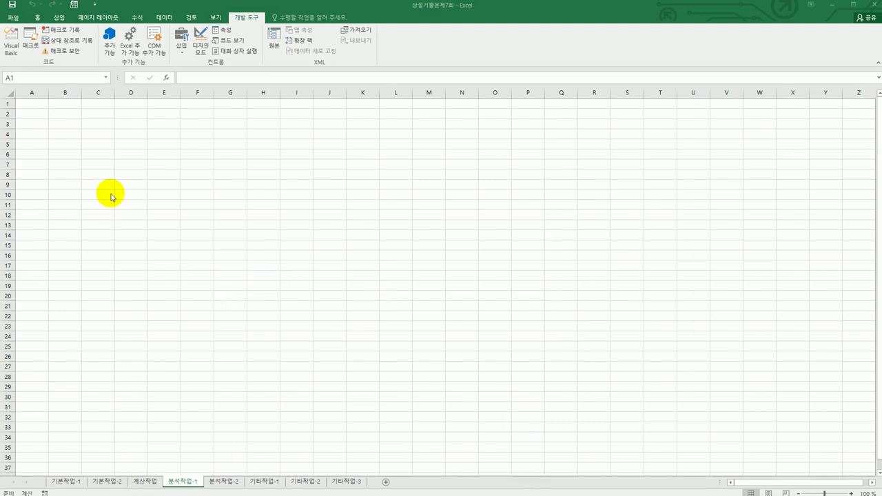
pyautogui.click(72, 135)
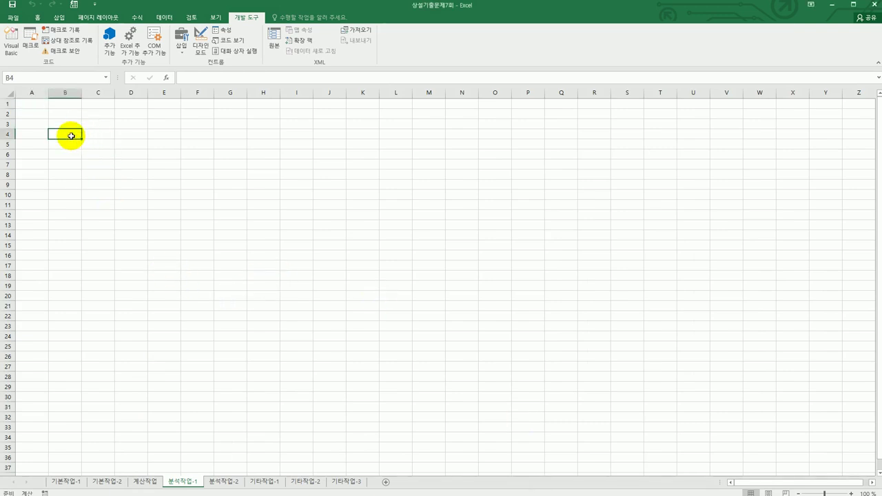
pyautogui.click(61, 19)
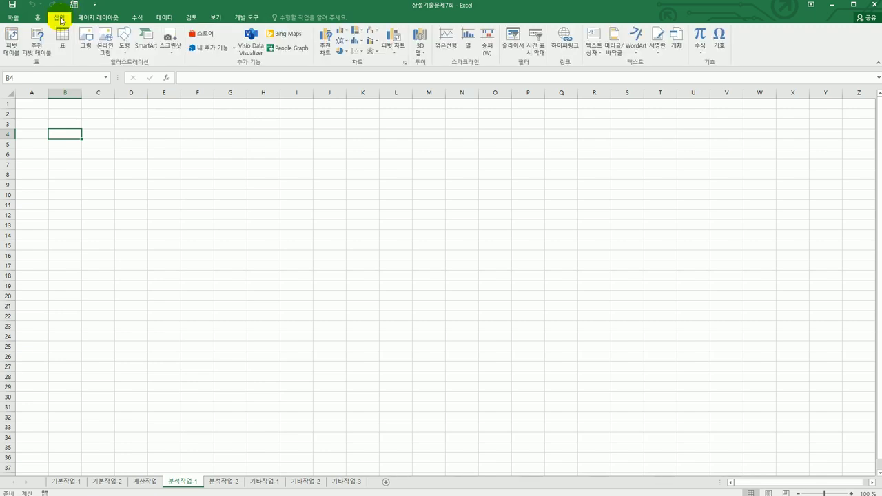
pyautogui.click(11, 40)
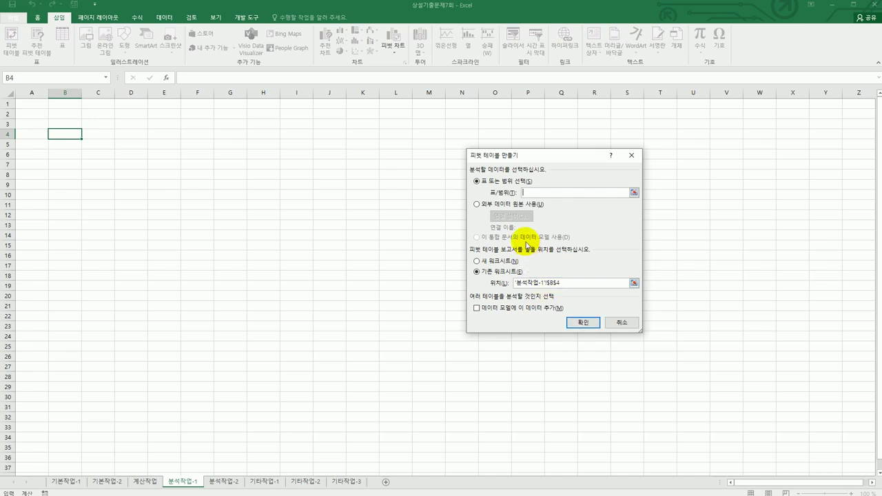
pyautogui.click(480, 204)
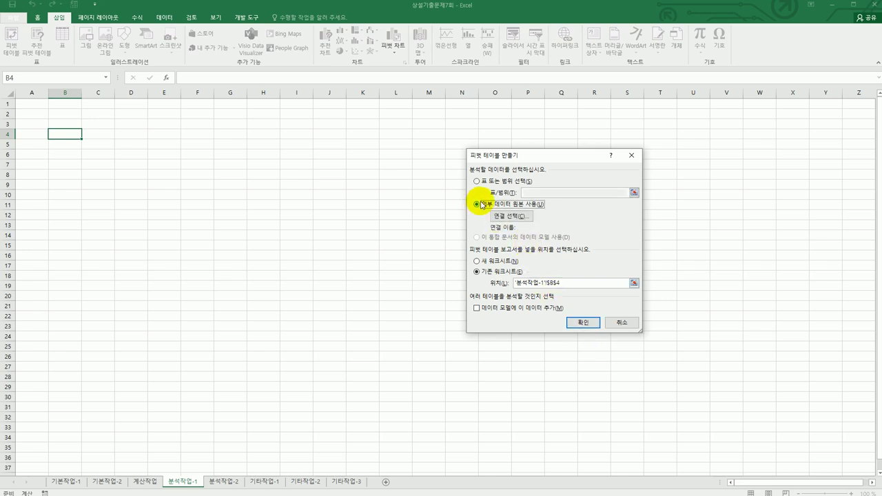
# Choose 취업현황.csv from C:\컴활1급\스프레드시트\상설기출문제 as the pivot table's data connection.
pyautogui.click(506, 218)
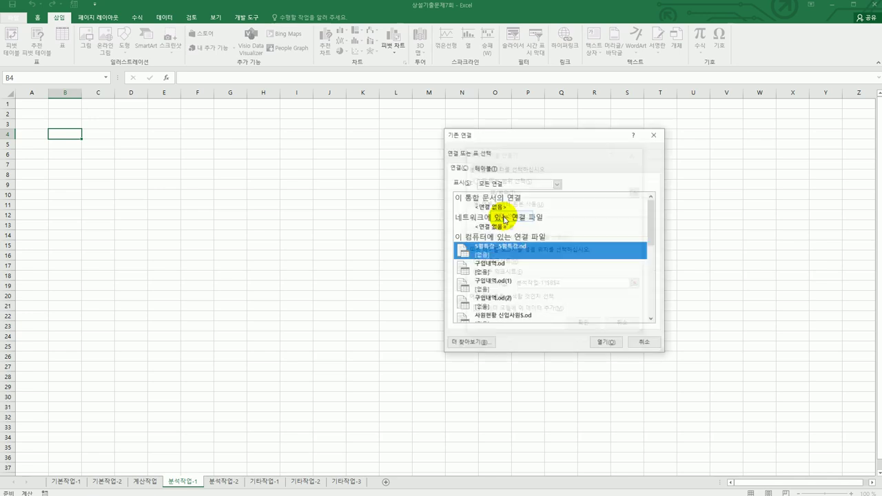
pyautogui.click(460, 344)
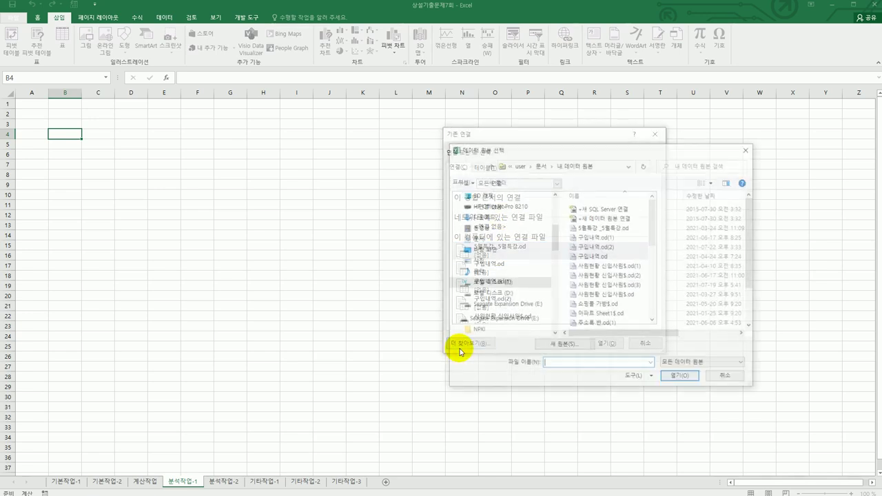
pyautogui.moveTo(551, 150); pyautogui.dragTo(347, 147)
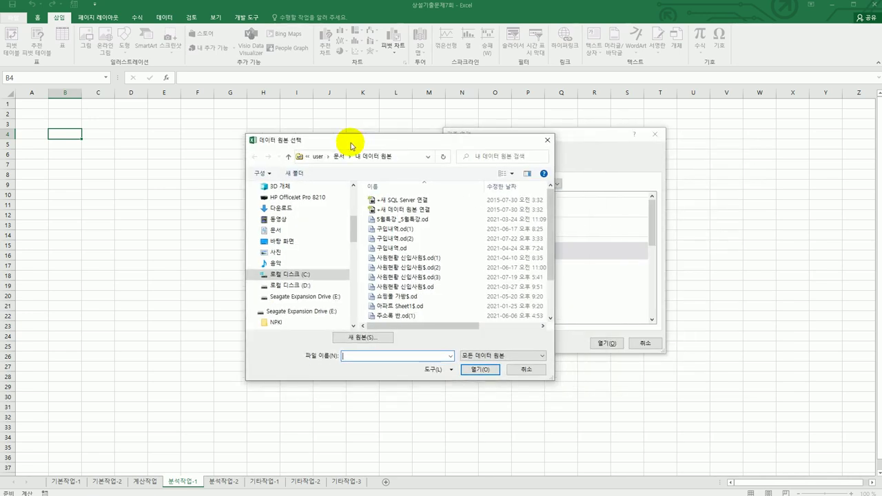
pyautogui.click(322, 276)
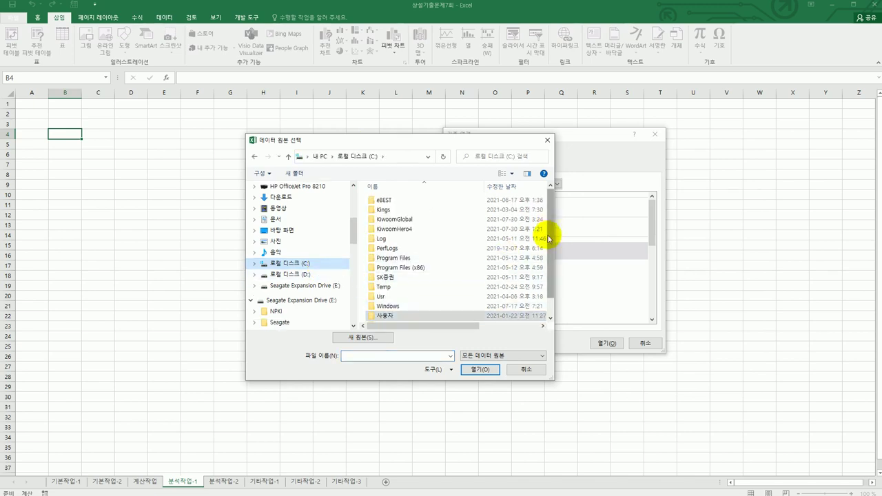
pyautogui.scroll(-2, 550, 239)
pyautogui.doubleClick(391, 311)
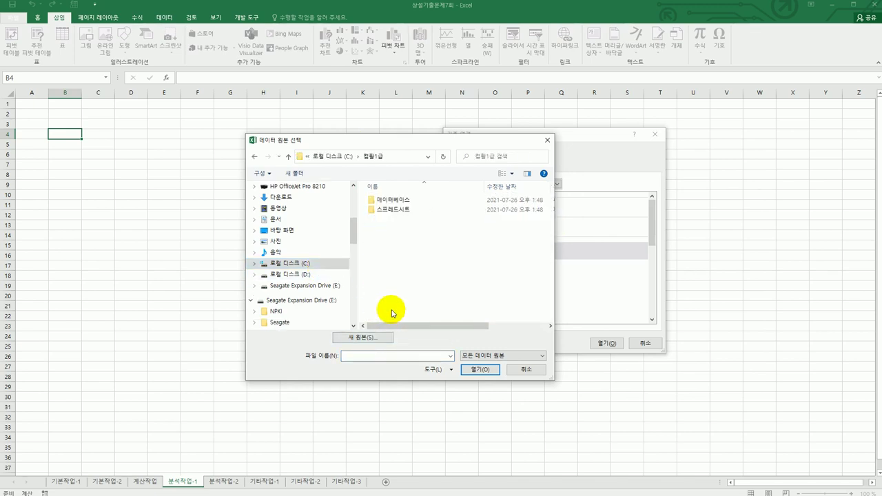
pyautogui.doubleClick(395, 210)
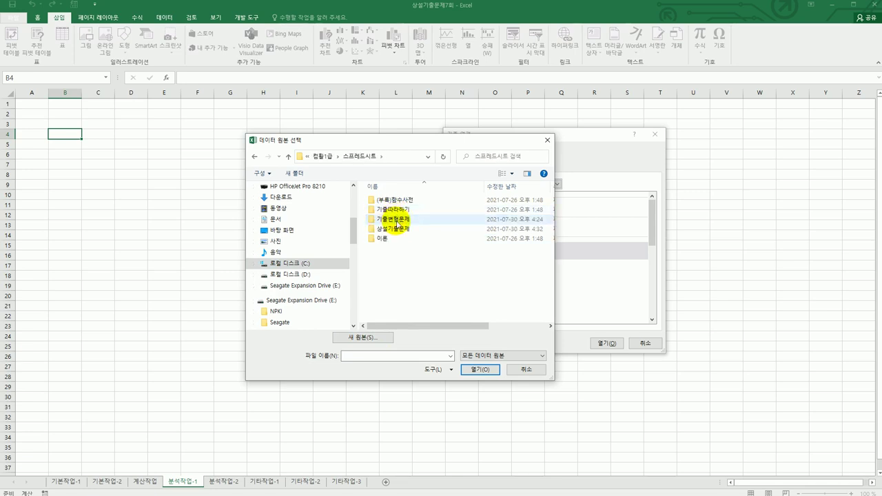
pyautogui.doubleClick(397, 228)
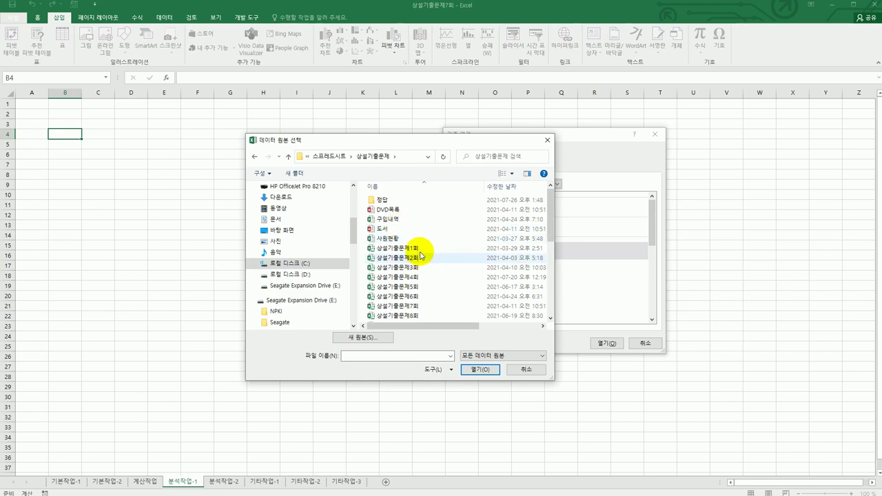
pyautogui.scroll(-6, 421, 252)
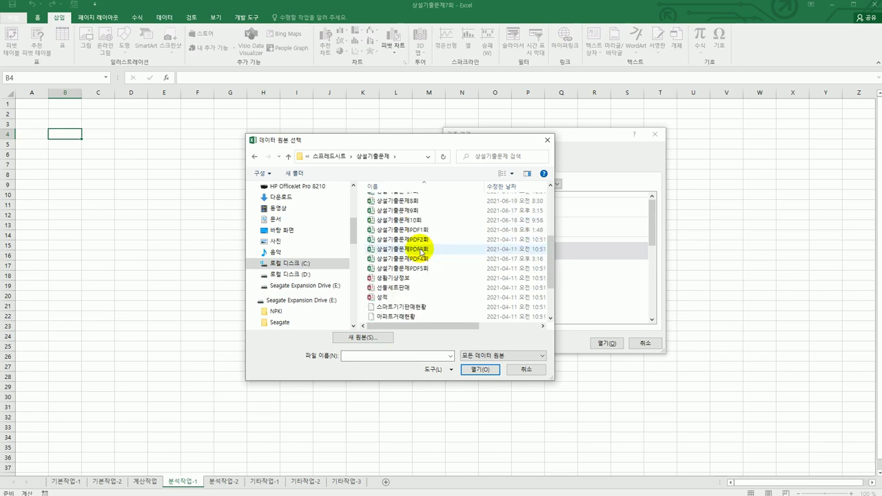
pyautogui.click(417, 291)
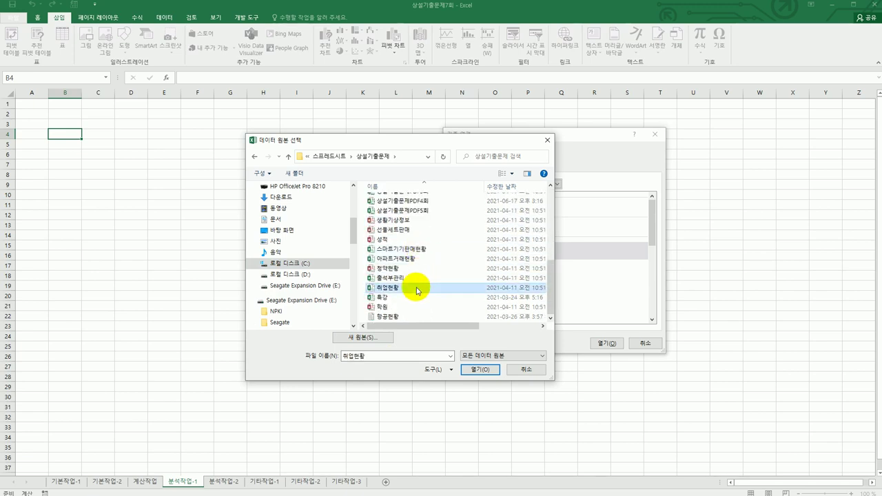
pyautogui.click(480, 369)
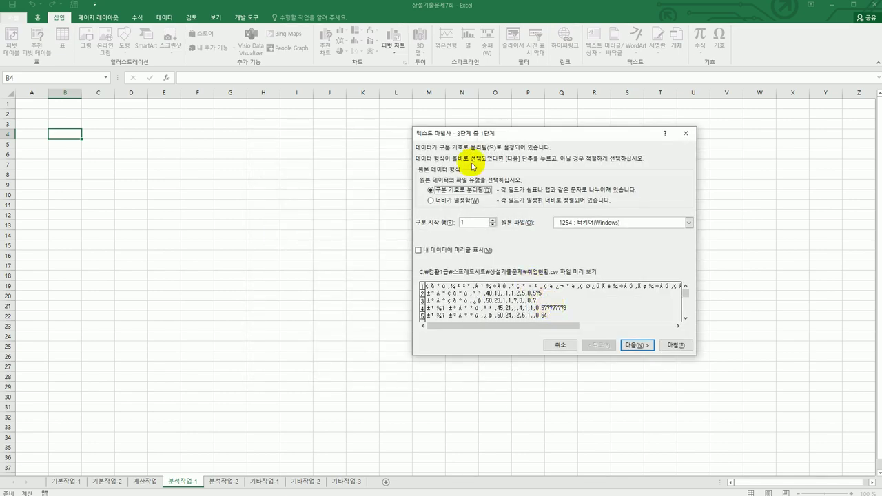
# Set the text import's file origin to 20949 : 한국어(완성), mark the data as having headers and proceed to the delimiter settings.
pyautogui.moveTo(472, 134); pyautogui.dragTo(240, 140)
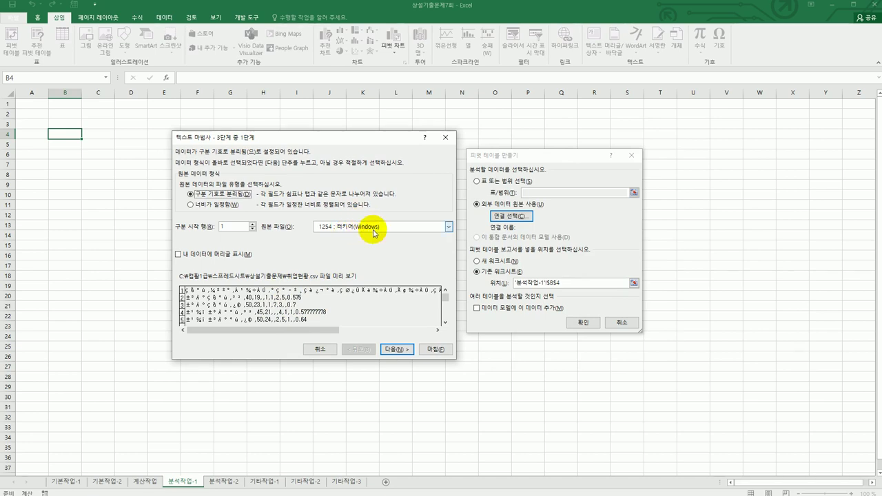
pyautogui.click(449, 228)
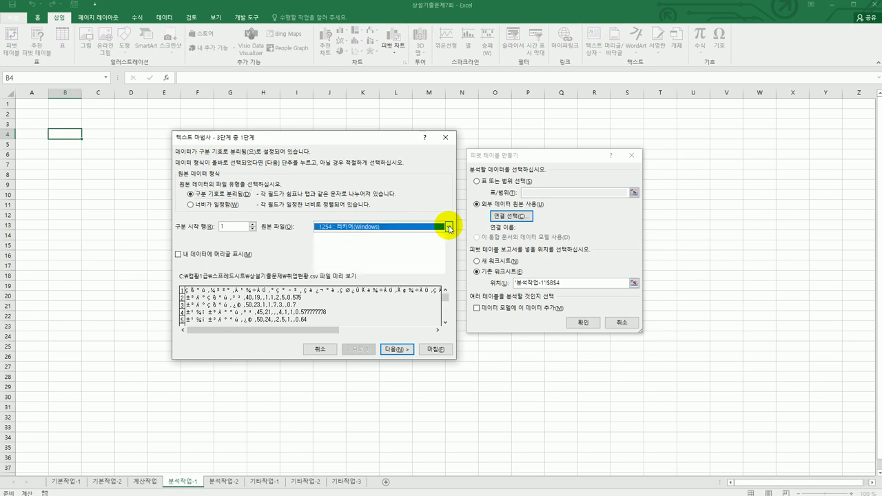
pyautogui.moveTo(451, 265)
pyautogui.mouseDown()
pyautogui.moveTo(447, 235)
pyautogui.moveTo(452, 260)
pyautogui.moveTo(445, 259)
pyautogui.mouseUp()
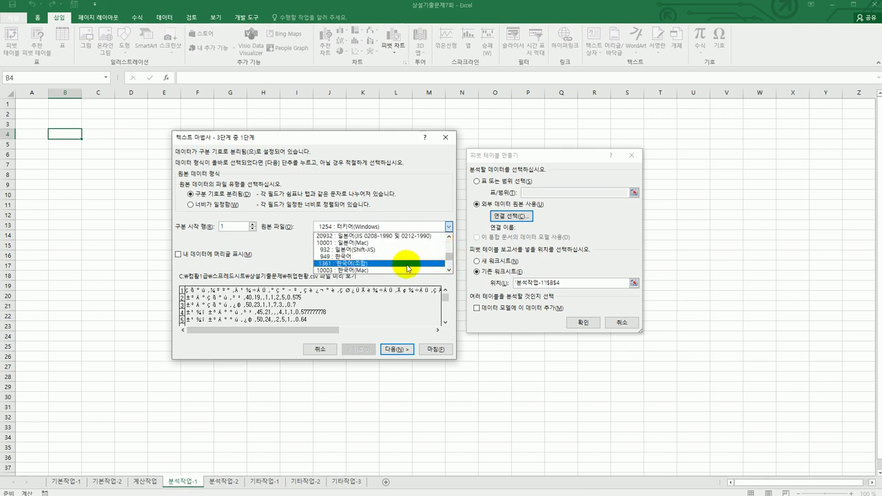
pyautogui.scroll(-1, 454, 269)
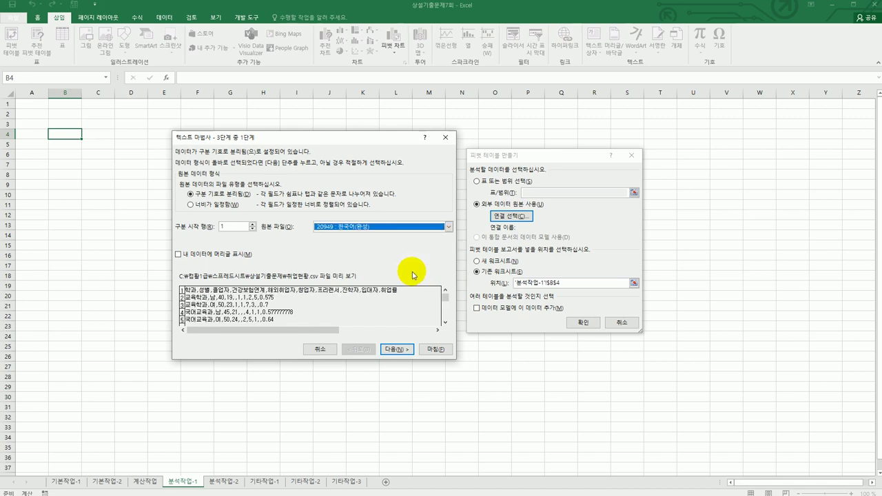
pyautogui.click(412, 271)
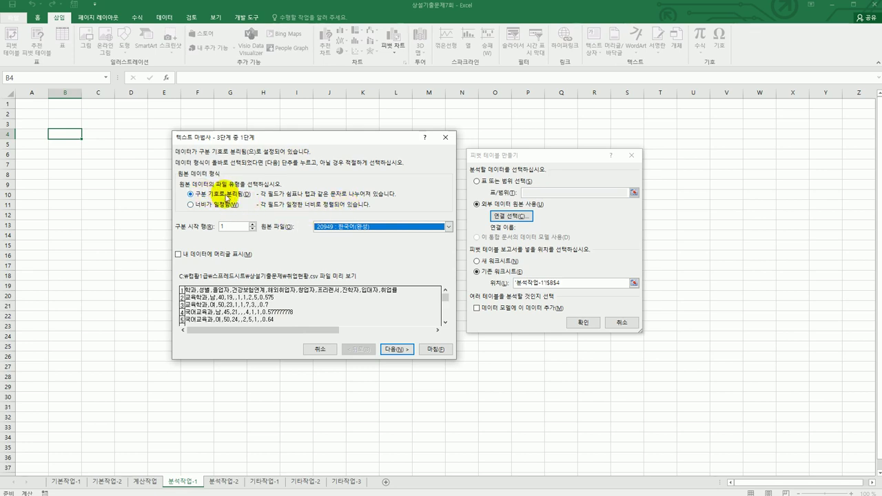
pyautogui.click(218, 258)
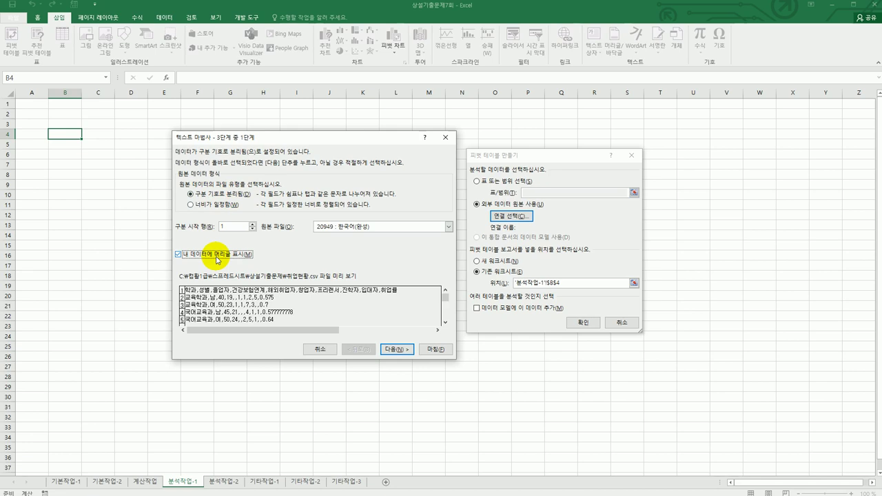
pyautogui.click(396, 350)
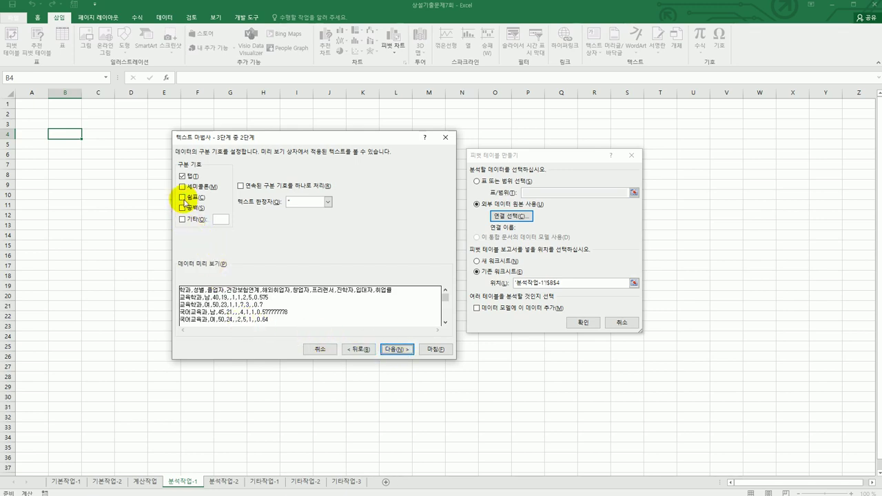
# Set comma as the only delimiter for the text import and proceed to the column data formats.
pyautogui.click(183, 176)
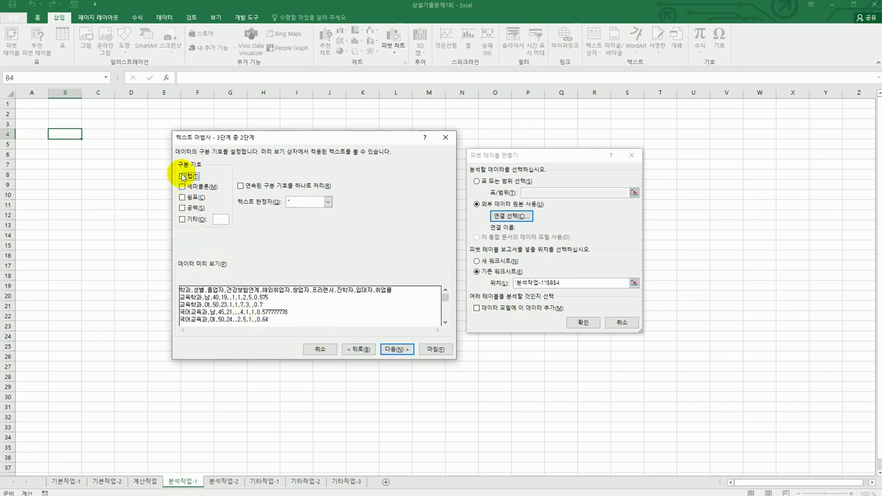
pyautogui.click(184, 197)
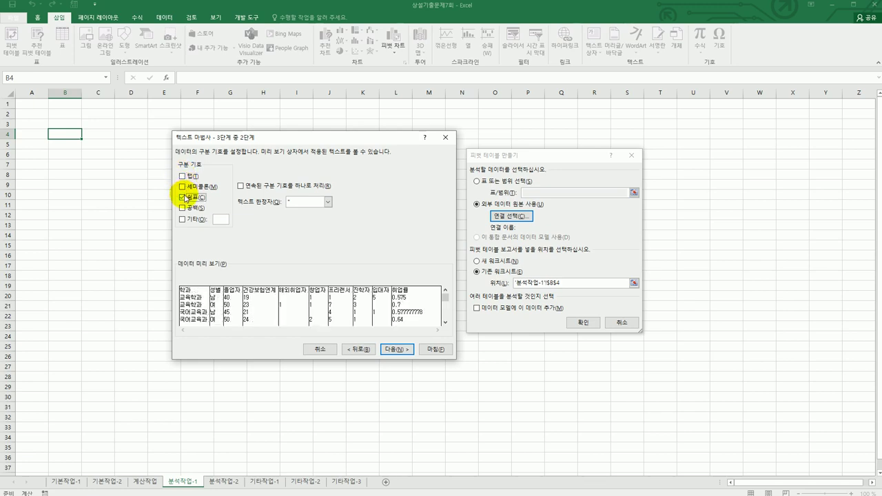
pyautogui.click(400, 348)
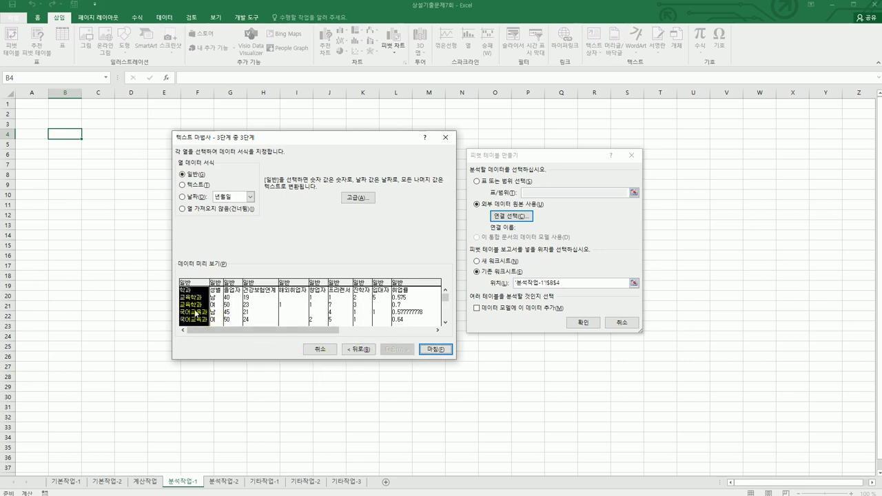
# Exclude the 졸업자, 건강보험연계, 해외취업자, 창업자, 프리랜서, 진학자 and 입대자 columns from the import and finish the text wizard.
pyautogui.click(233, 307)
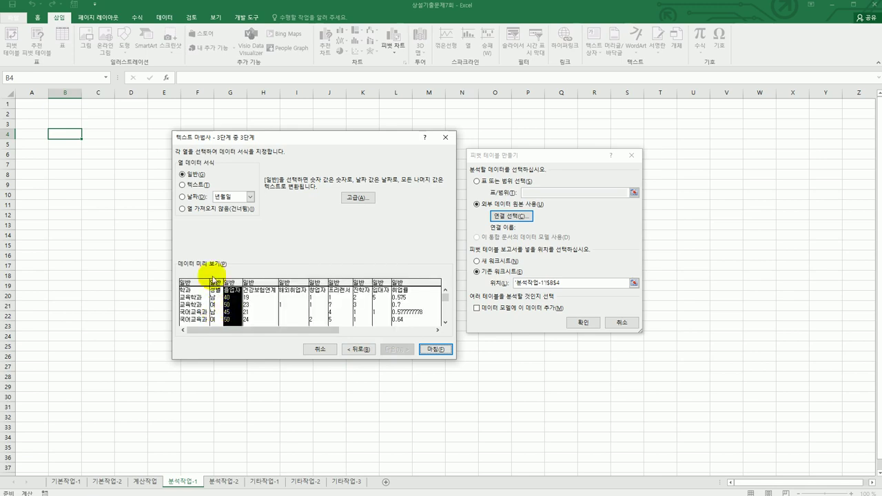
pyautogui.click(196, 209)
pyautogui.click(257, 314)
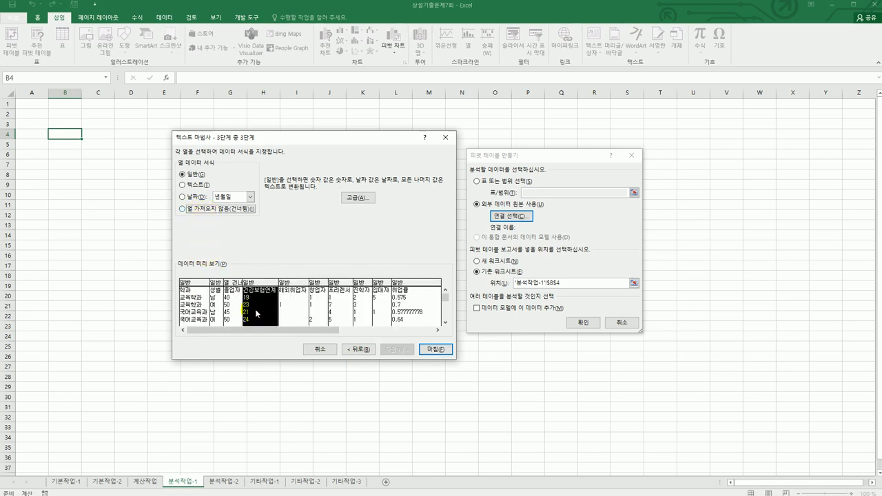
pyautogui.click(224, 210)
pyautogui.click(292, 298)
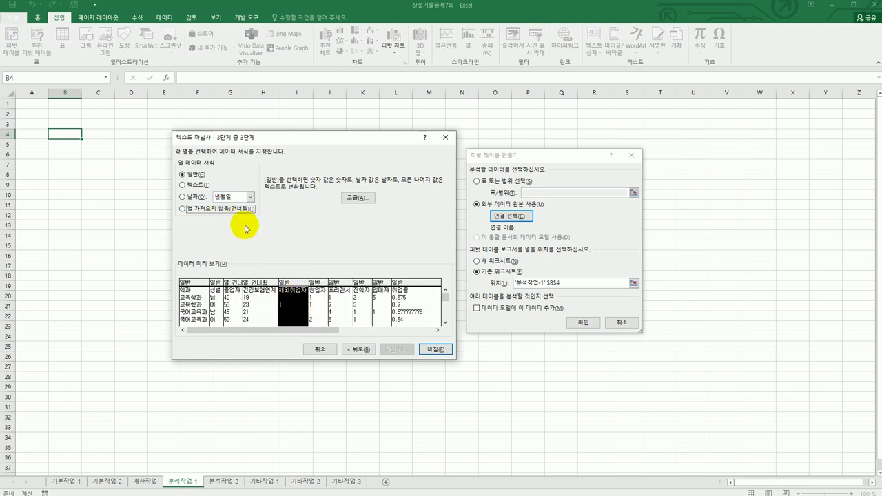
pyautogui.click(238, 209)
pyautogui.click(317, 298)
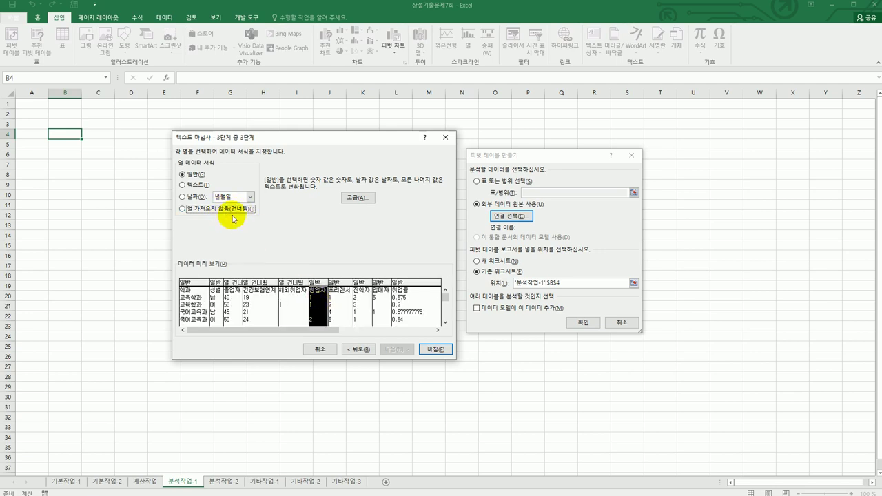
pyautogui.click(231, 209)
pyautogui.click(346, 308)
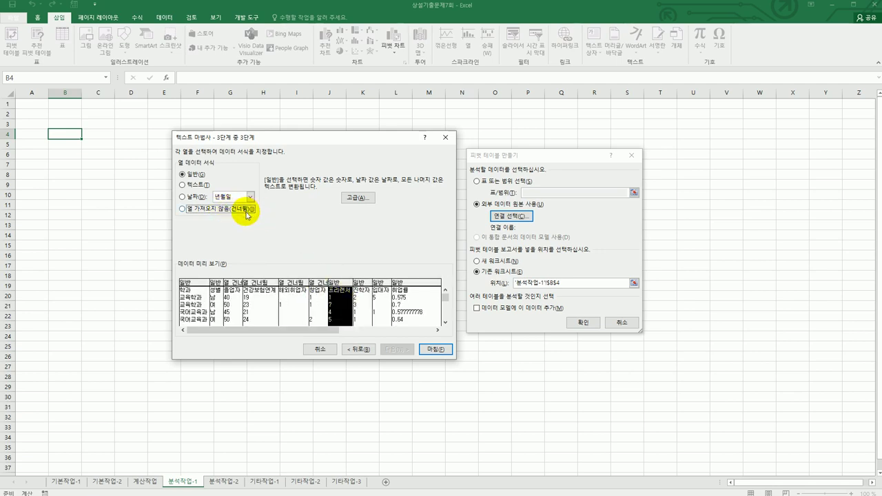
pyautogui.click(232, 209)
pyautogui.click(363, 309)
pyautogui.click(232, 208)
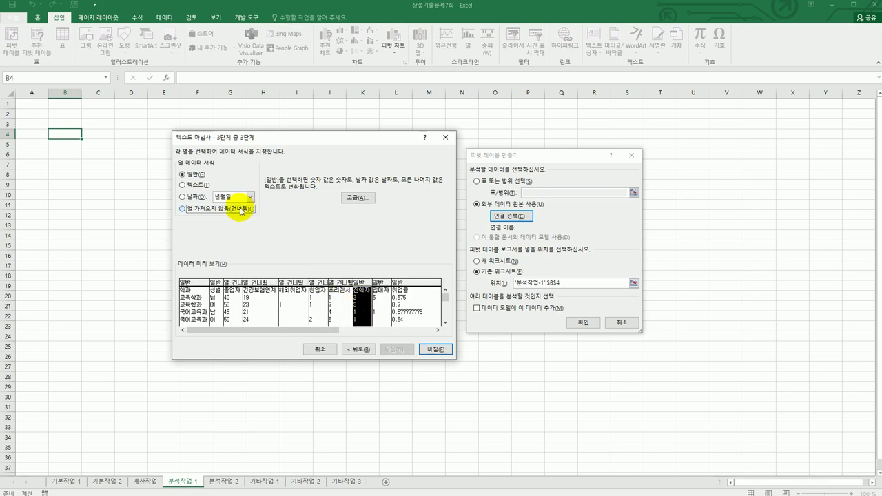
pyautogui.click(377, 302)
pyautogui.click(231, 209)
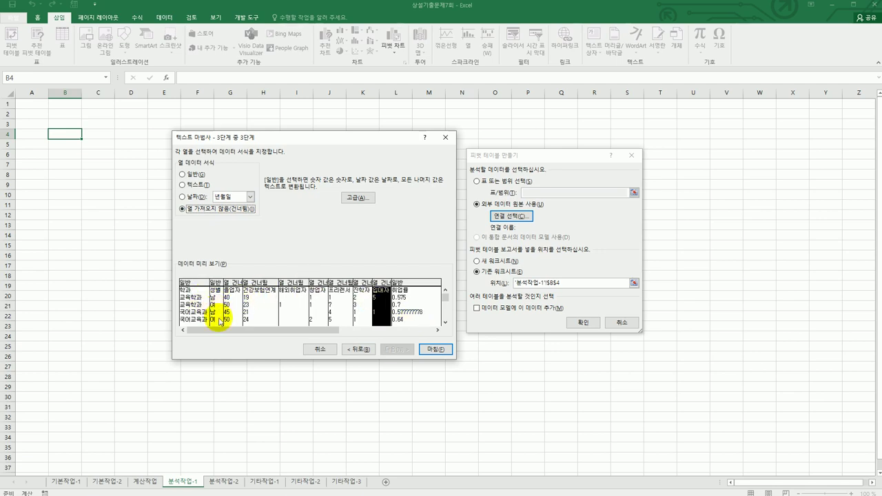
pyautogui.click(436, 349)
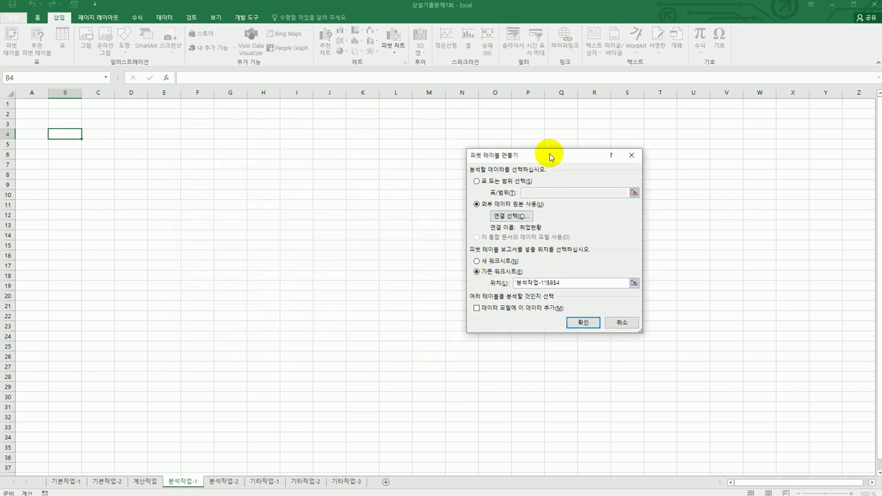
# Add the 취업현황 data to the data model and create the pivot table at cell B4 of 분석작업-1.
pyautogui.moveTo(554, 153); pyautogui.dragTo(311, 141)
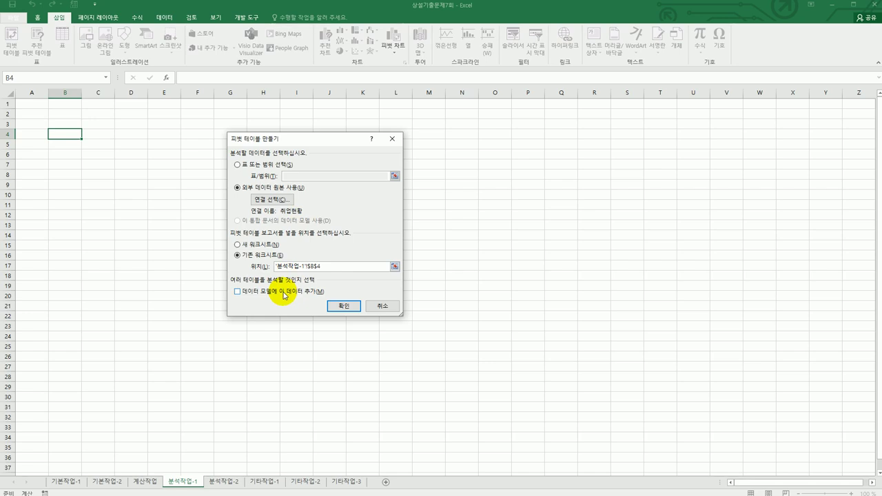
pyautogui.click(284, 295)
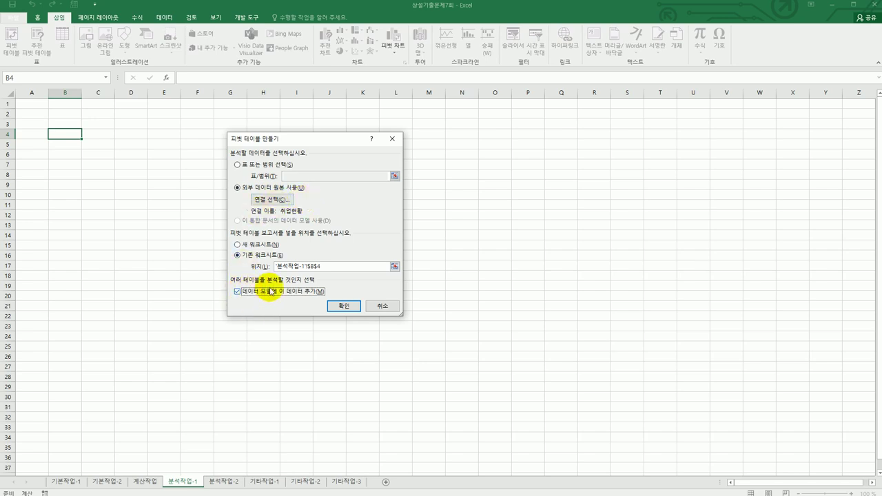
pyautogui.click(336, 309)
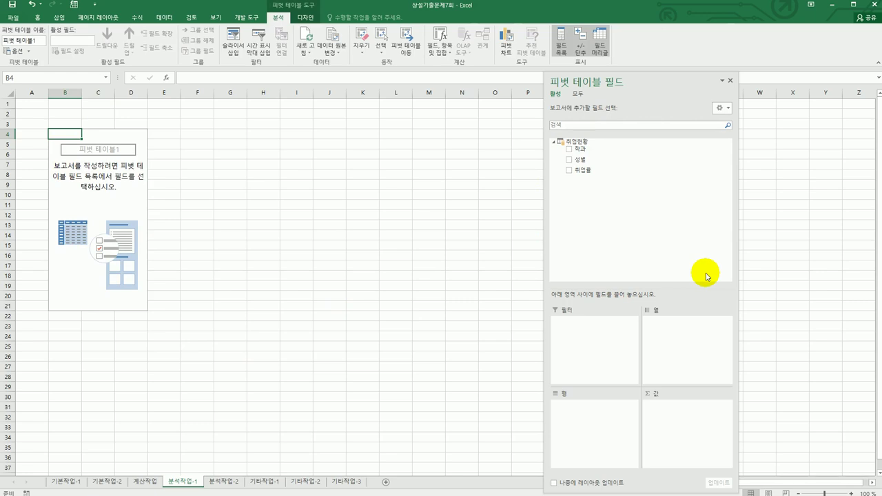
# Lay out the pivot table with 학과 as rows, 성별 as columns and 취업률 as values.
pyautogui.moveTo(579, 149); pyautogui.dragTo(608, 415)
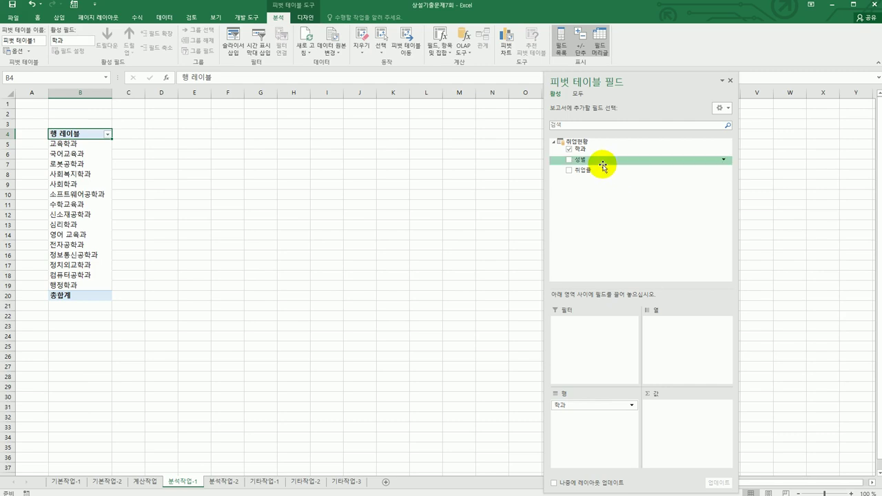
pyautogui.moveTo(603, 166); pyautogui.dragTo(694, 360)
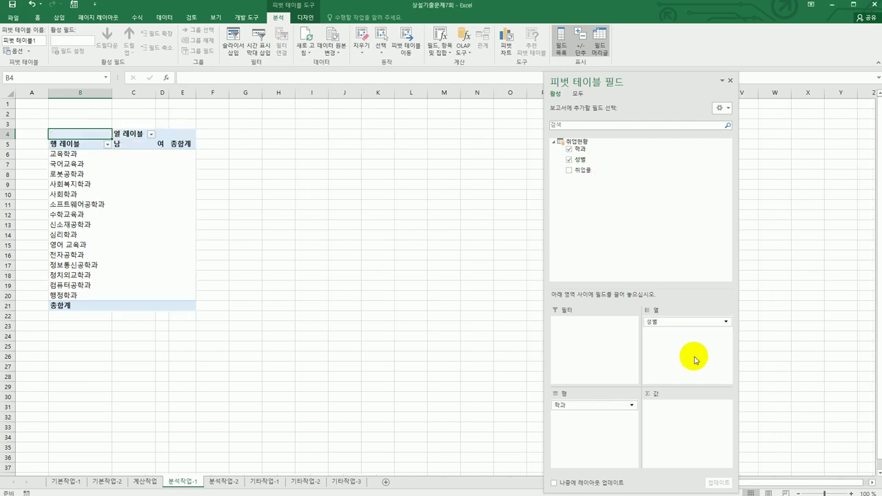
pyautogui.moveTo(603, 173); pyautogui.dragTo(671, 457)
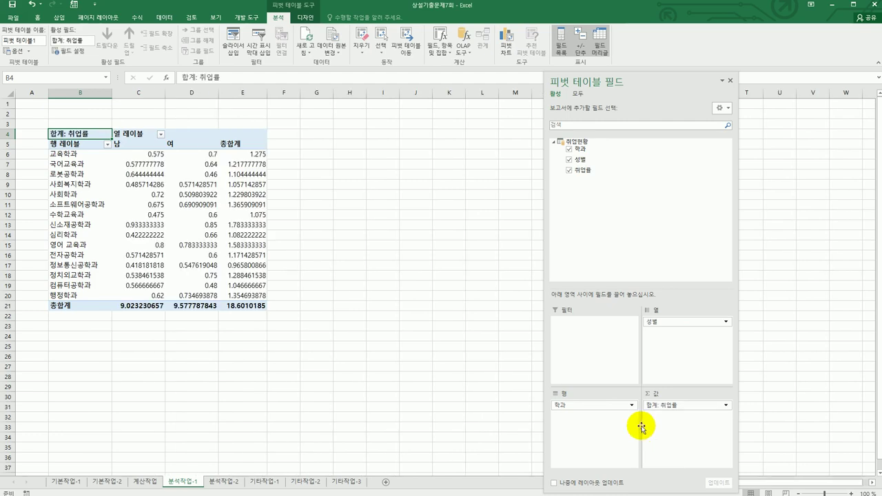
# Change the pivot table's report layout to outline form (개요 형식으로 표시).
pyautogui.click(298, 18)
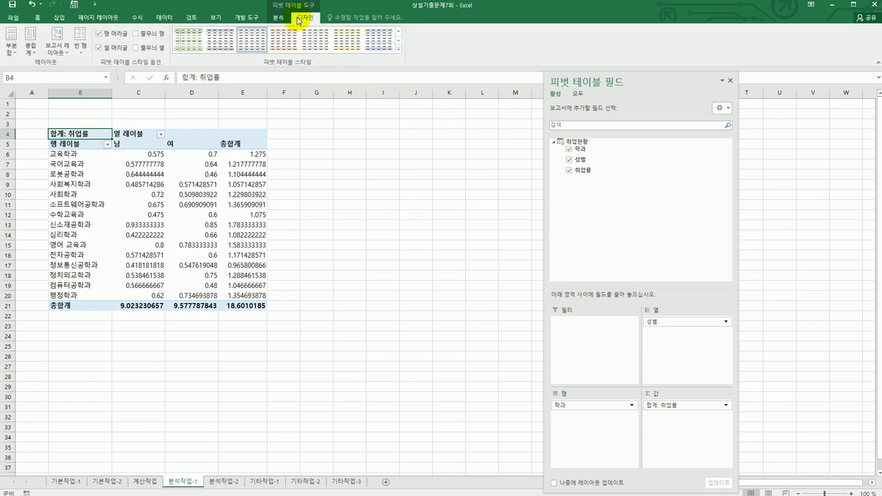
pyautogui.click(57, 52)
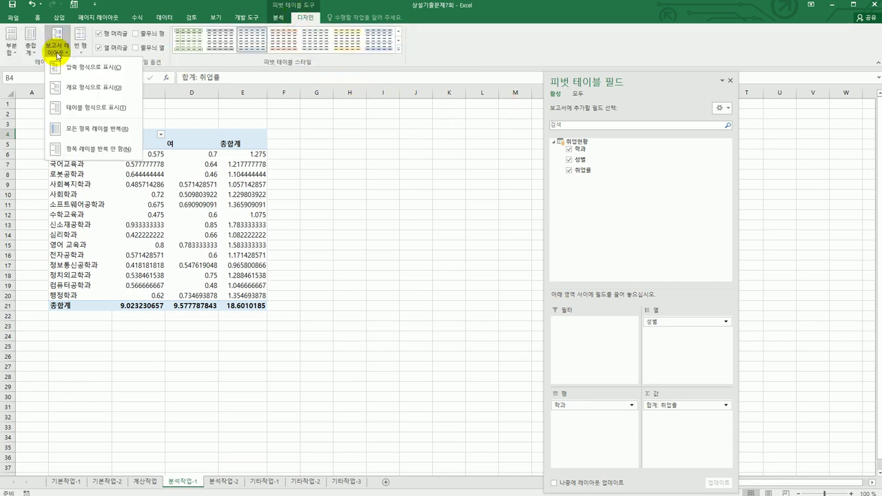
pyautogui.click(65, 88)
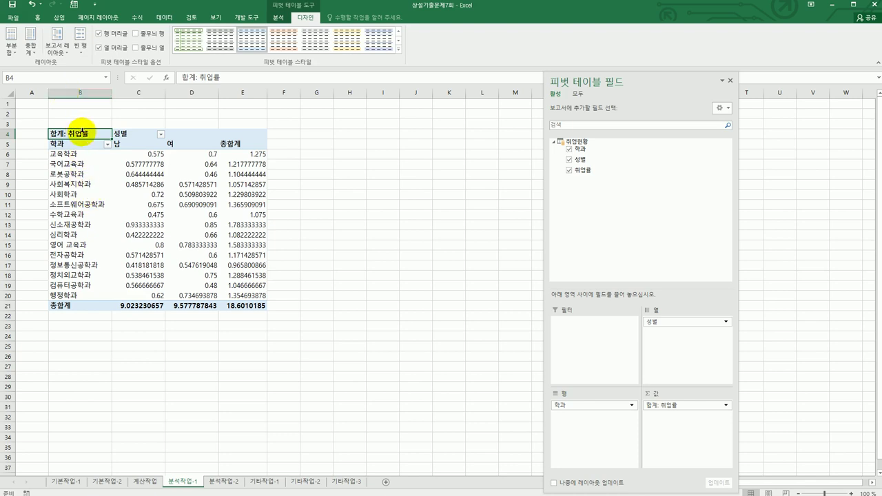
# Format the 합계: 취업률 value field as a percentage (백분율) with 1 decimal place through its value field settings.
pyautogui.rightClick(81, 132)
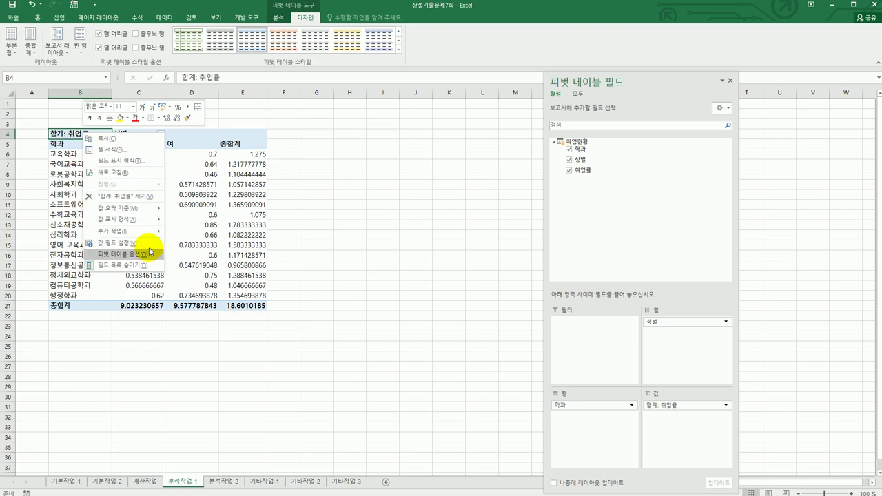
pyautogui.click(147, 242)
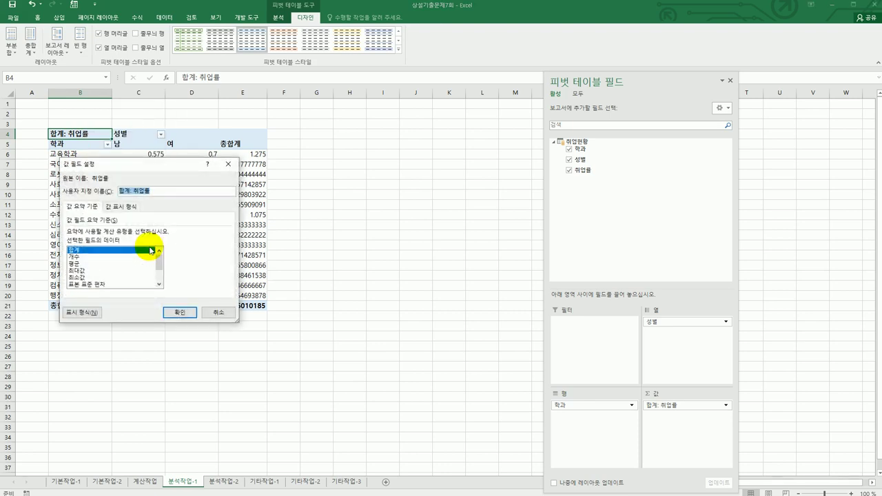
pyautogui.click(83, 312)
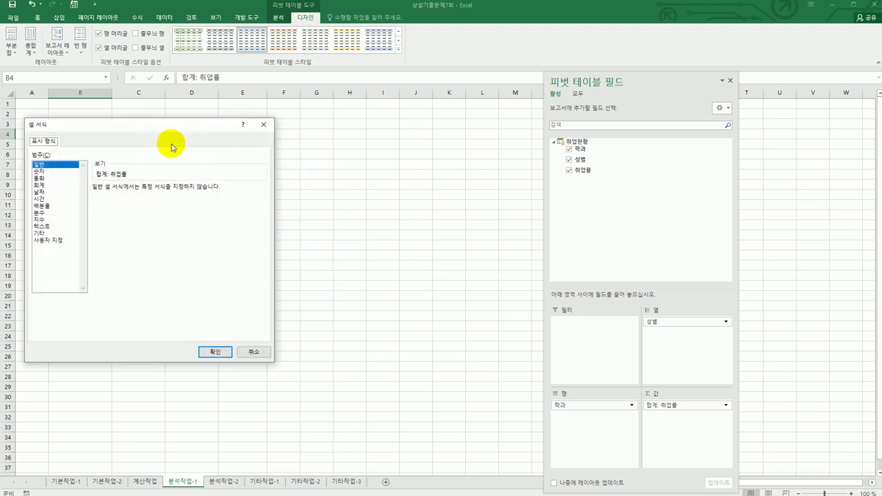
pyautogui.moveTo(177, 131); pyautogui.dragTo(424, 125)
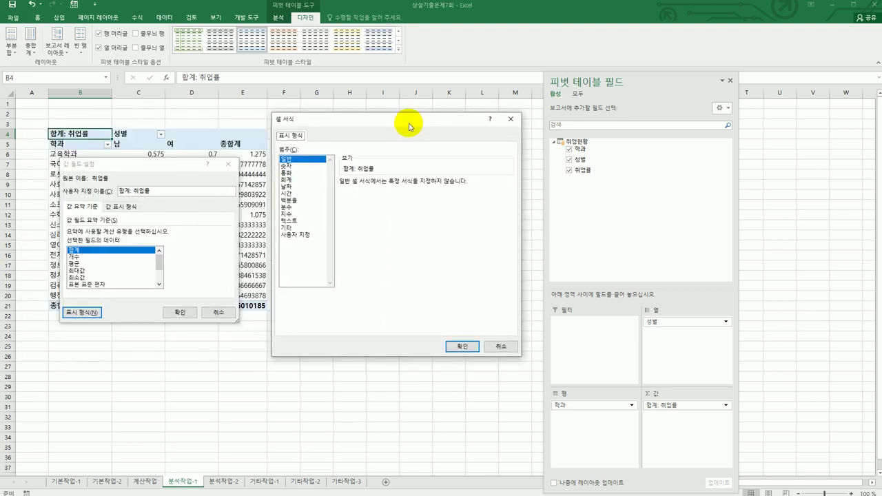
pyautogui.click(297, 201)
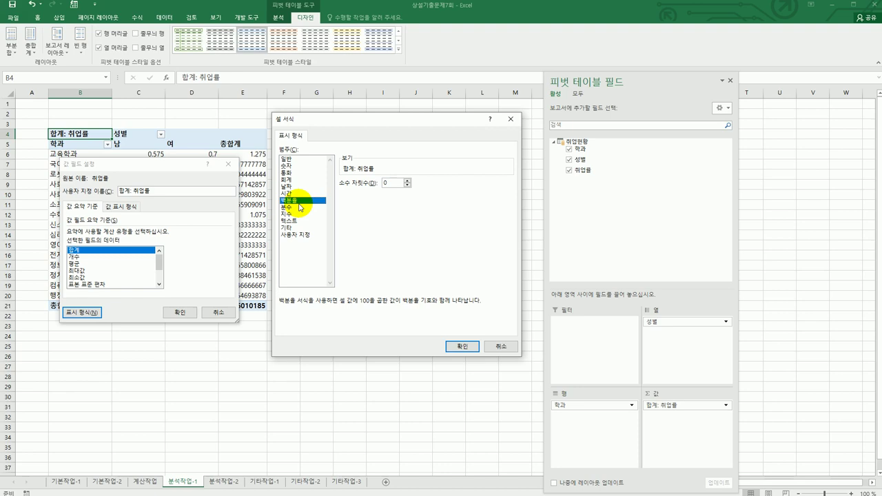
pyautogui.click(408, 182)
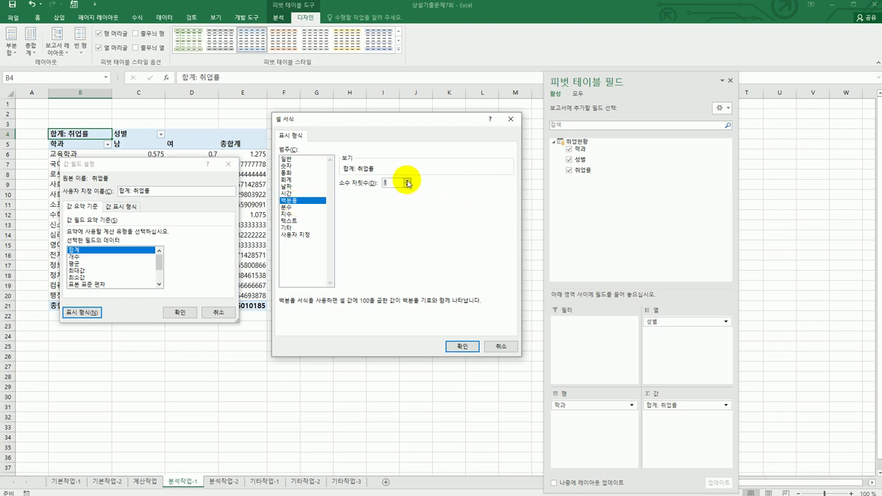
pyautogui.click(462, 346)
pyautogui.moveTo(156, 166); pyautogui.dragTo(419, 141)
pyautogui.click(444, 288)
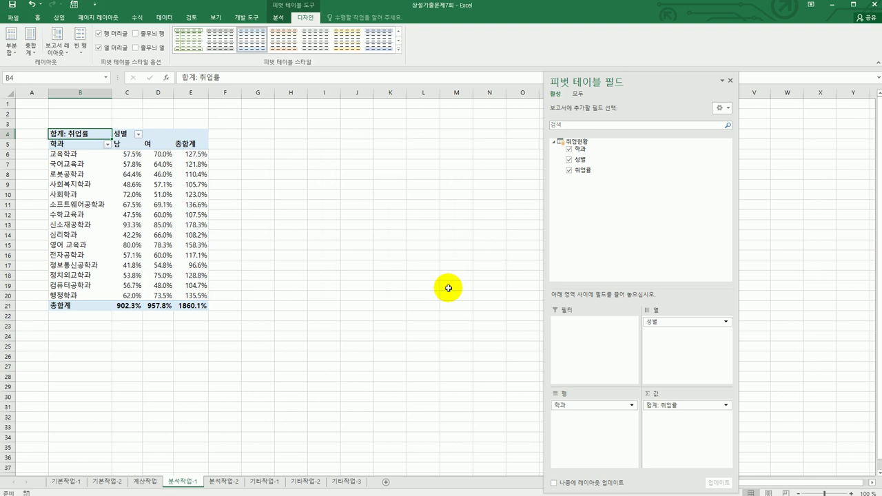
# Apply the orange pivot style from the second row of the 밝게 group and turn on banded columns (줄무늬 열).
pyautogui.click(398, 50)
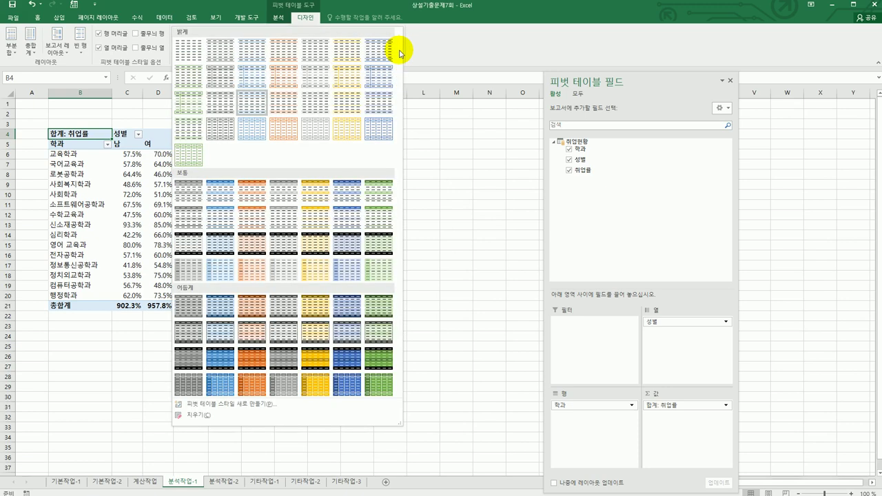
pyautogui.click(294, 81)
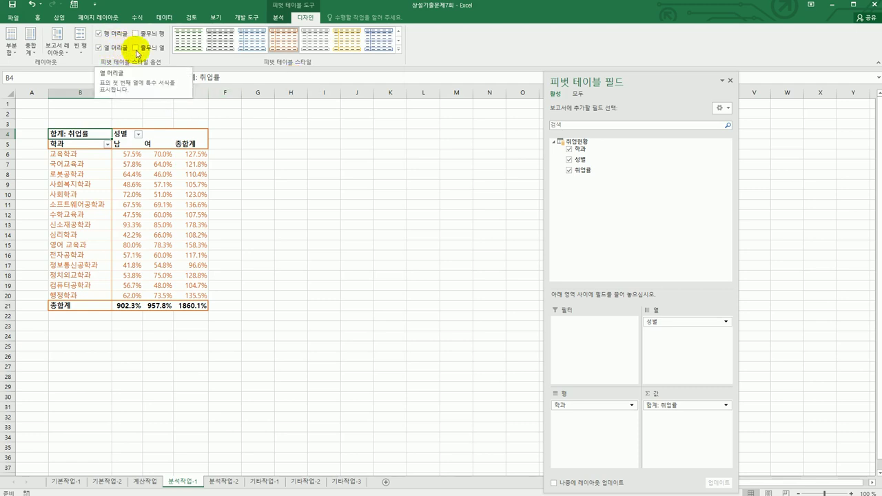
pyautogui.click(136, 48)
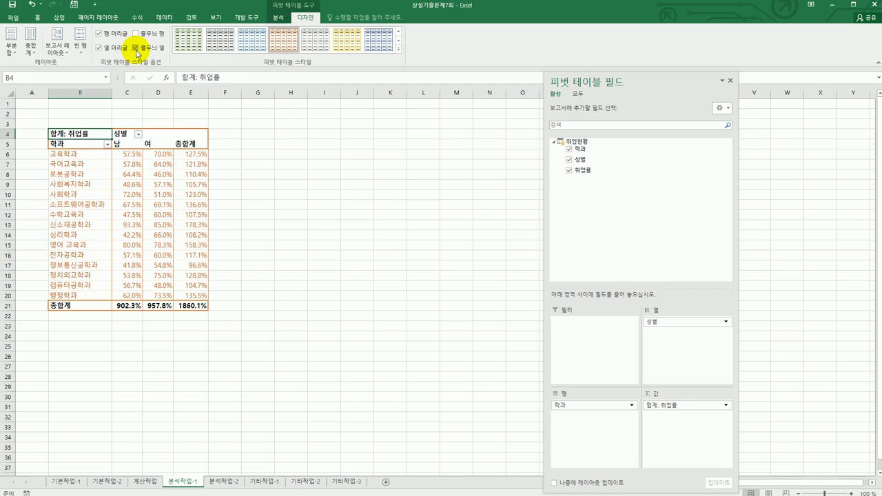
pyautogui.click(286, 205)
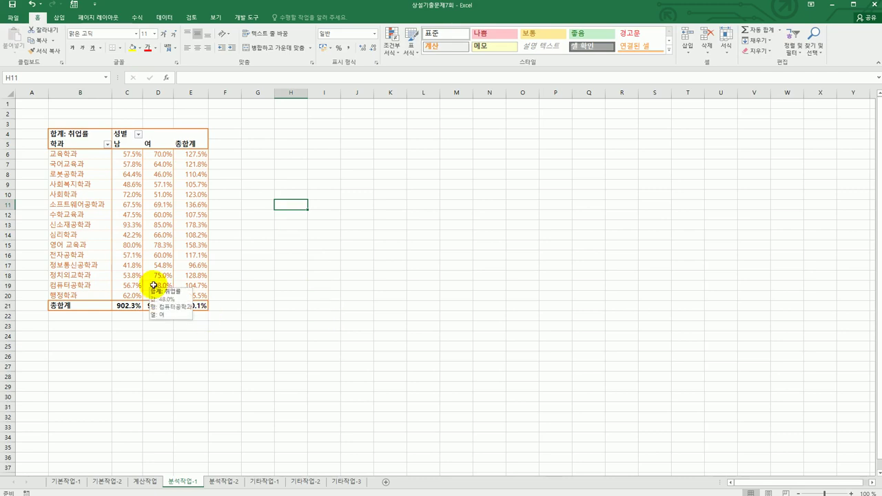
pyautogui.moveTo(191, 256)
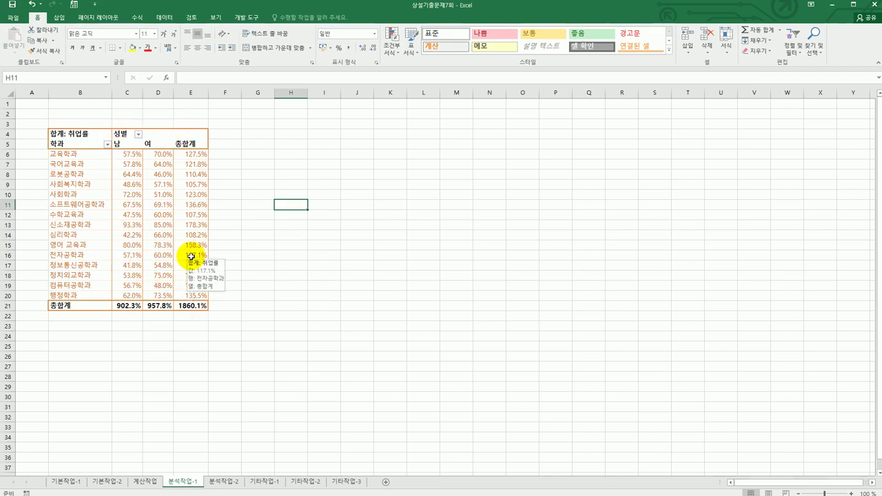
# Remove duplicate rows from 표1 on the 분석작업-2 sheet, comparing only the 학과, 성별 and 건강보험연계 columns.
pyautogui.click(225, 481)
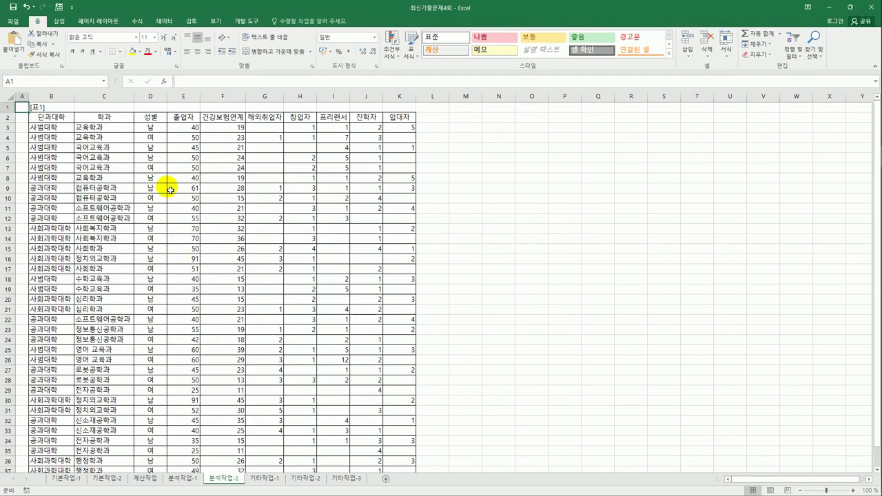
pyautogui.click(111, 120)
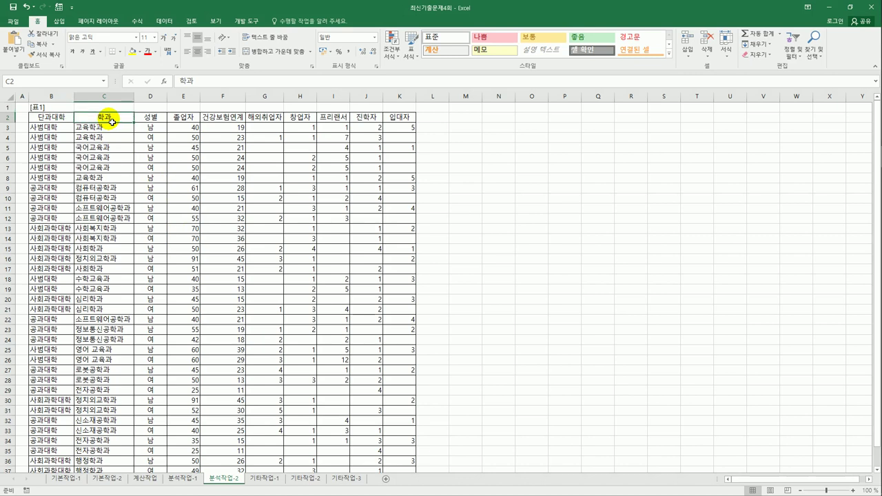
pyautogui.click(166, 22)
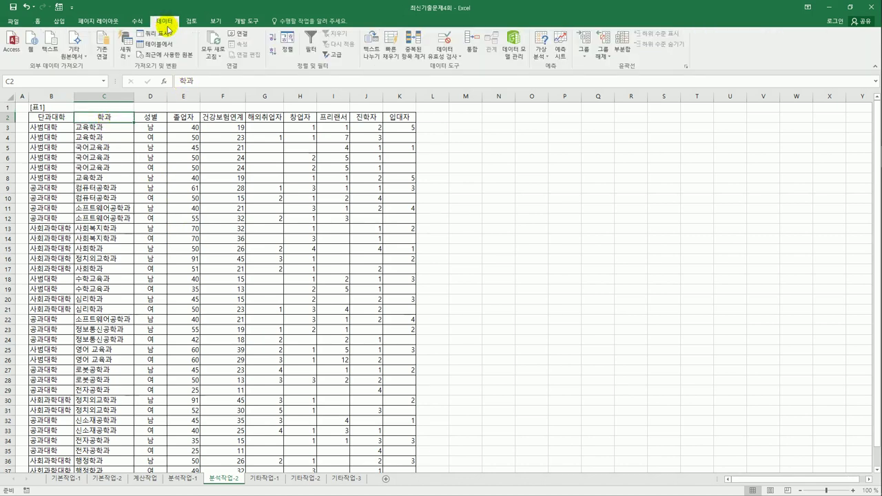
pyautogui.click(407, 60)
pyautogui.click(376, 176)
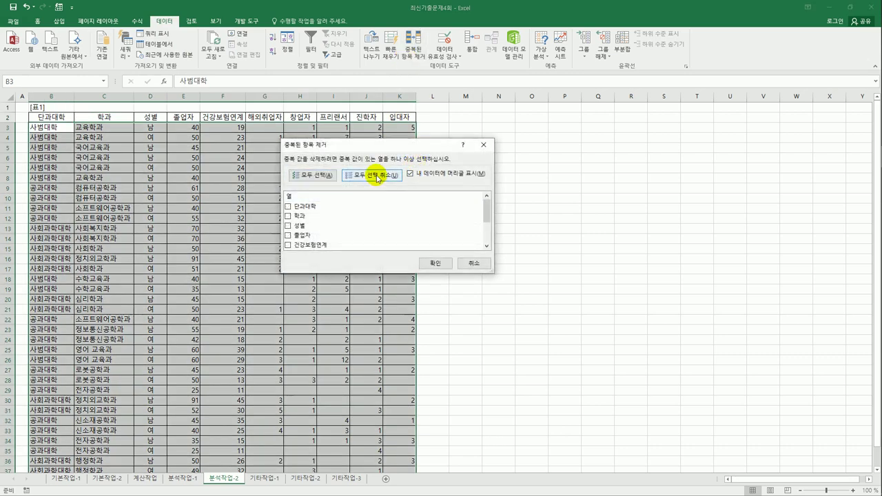
pyautogui.click(289, 216)
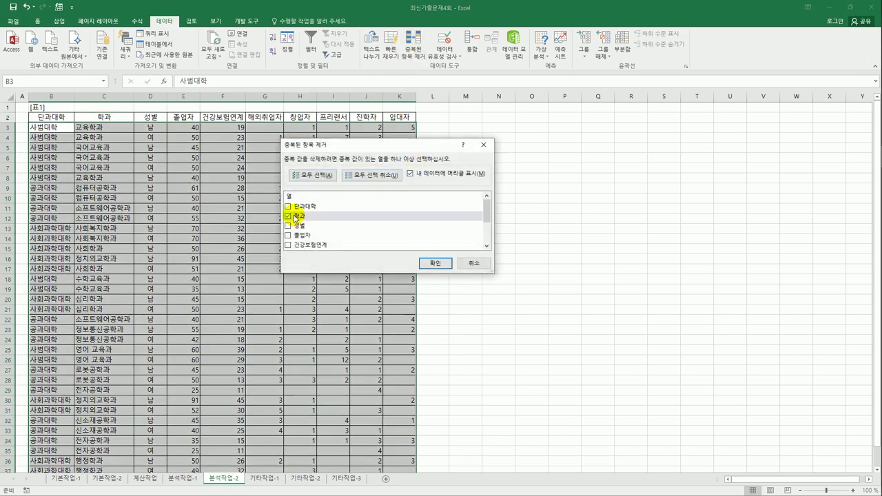
pyautogui.click(297, 226)
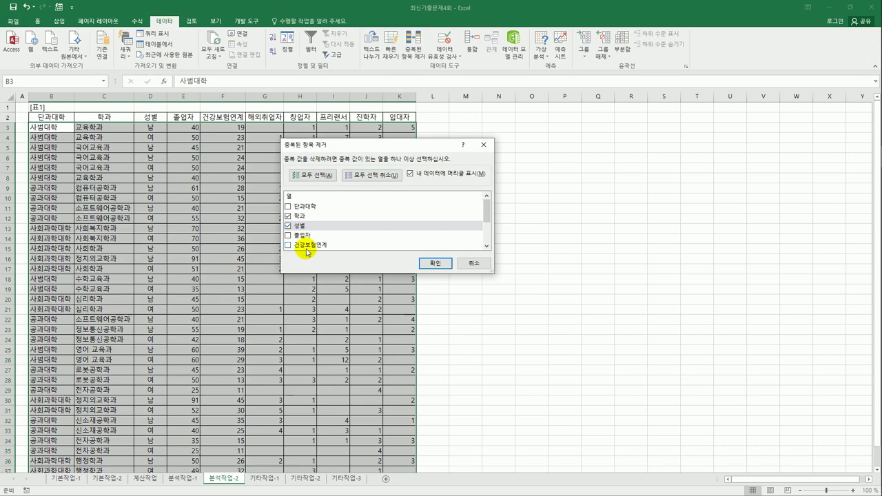
pyautogui.click(305, 245)
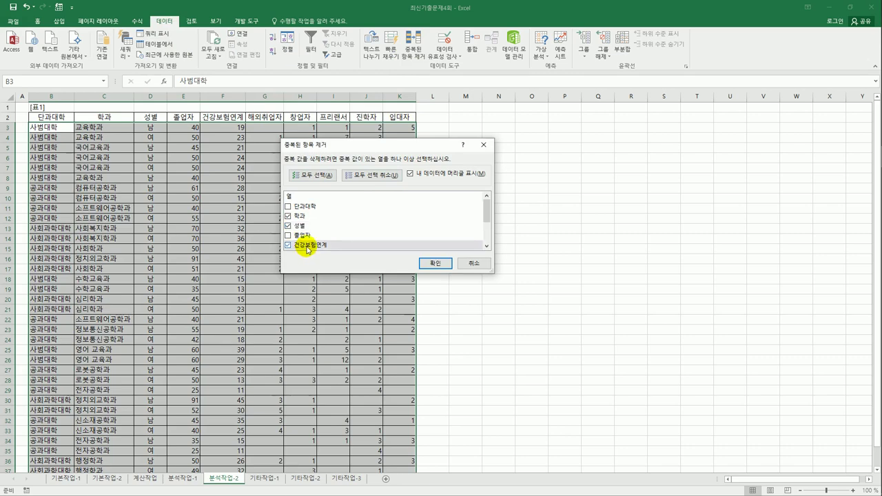
pyautogui.click(437, 264)
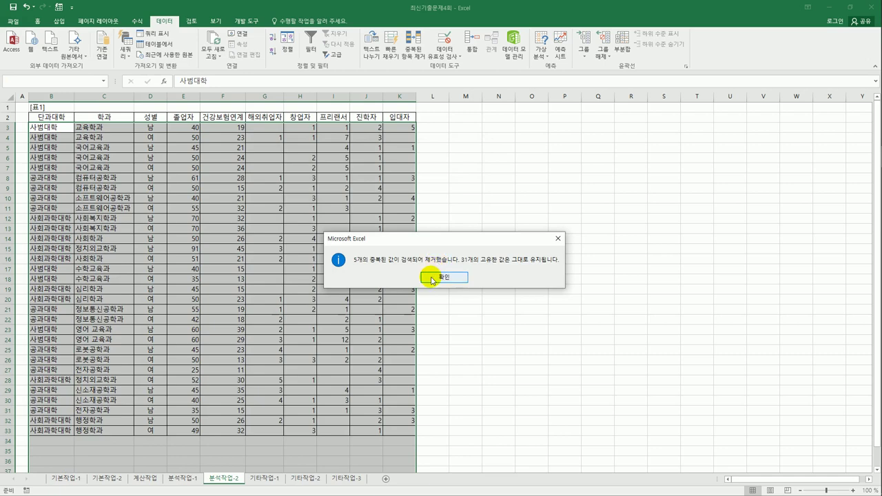
pyautogui.click(432, 279)
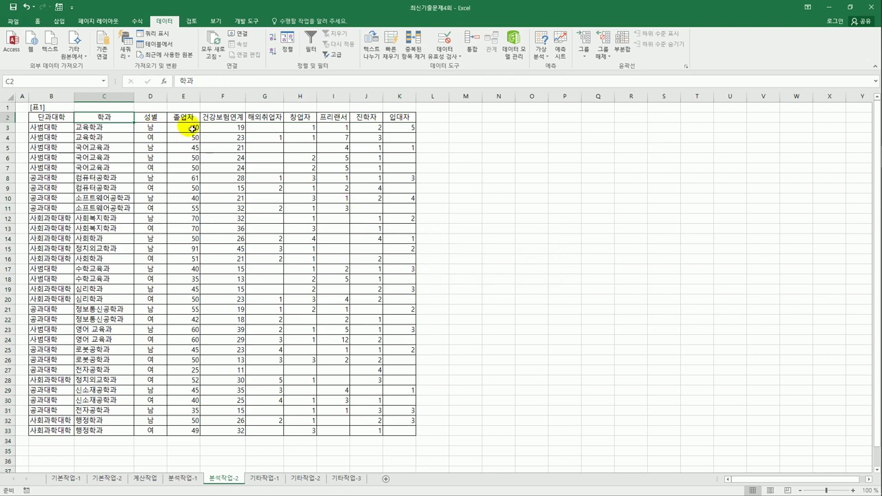
# Apply a 보다 큼 highlight rule to the 졸업자 values E3:E33, formatting values above 60 with 연한 빨강 채우기.
pyautogui.moveTo(188, 127); pyautogui.dragTo(191, 433)
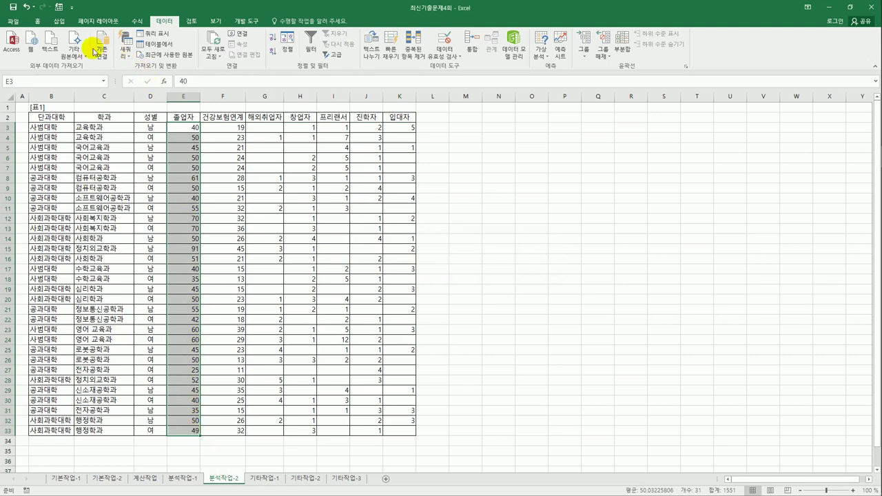
pyautogui.click(36, 26)
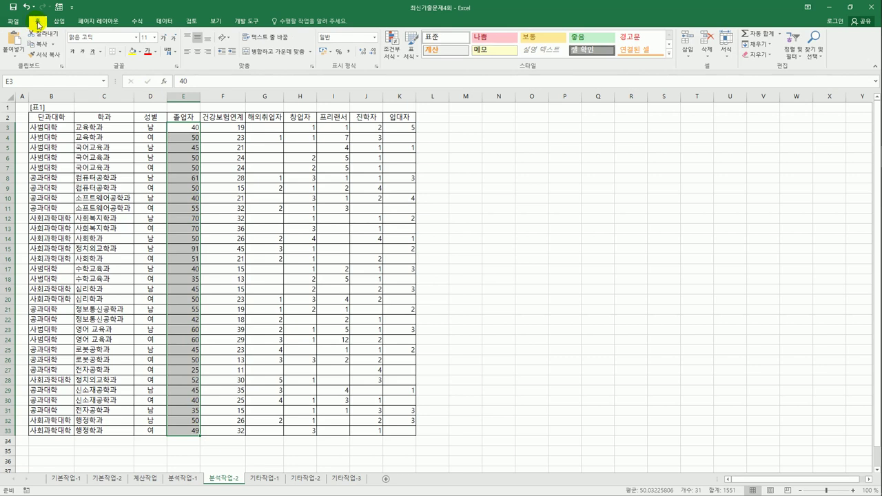
pyautogui.click(390, 55)
pyautogui.moveTo(399, 78)
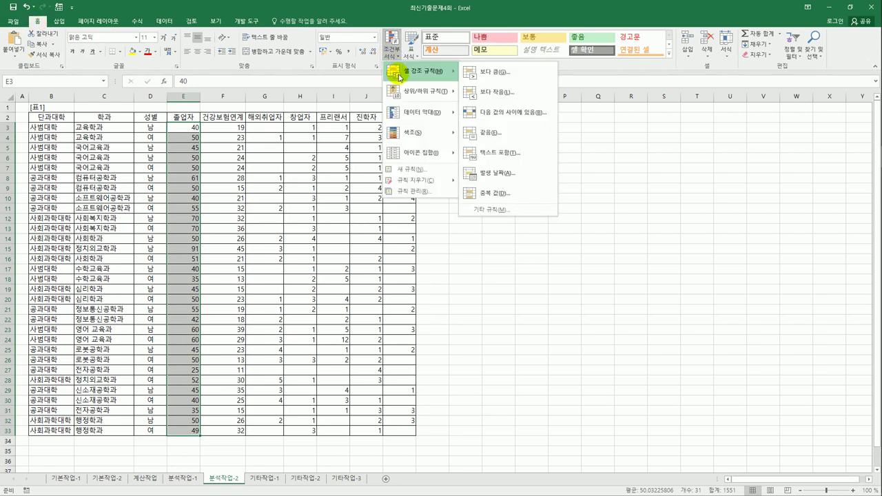
pyautogui.click(494, 73)
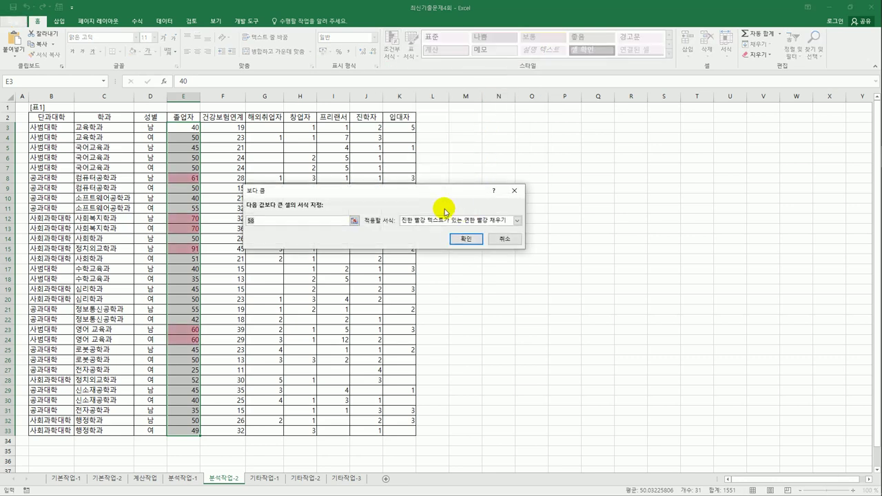
pyautogui.write('60')
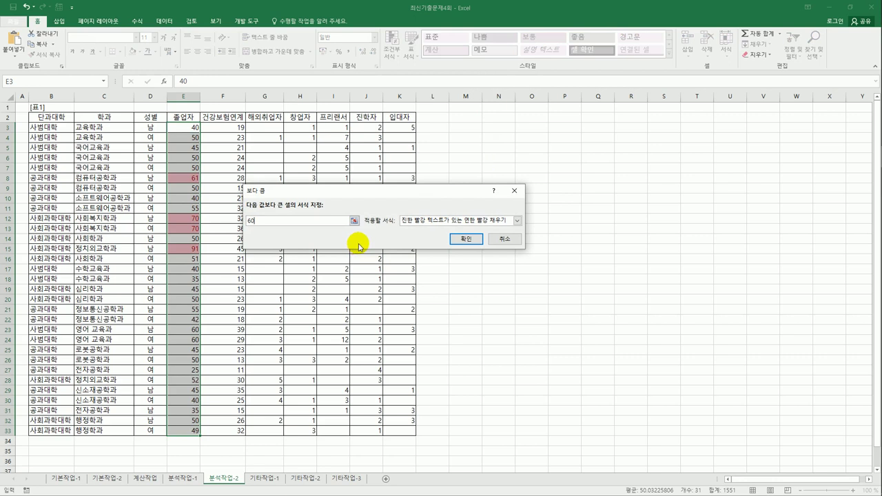
pyautogui.click(517, 221)
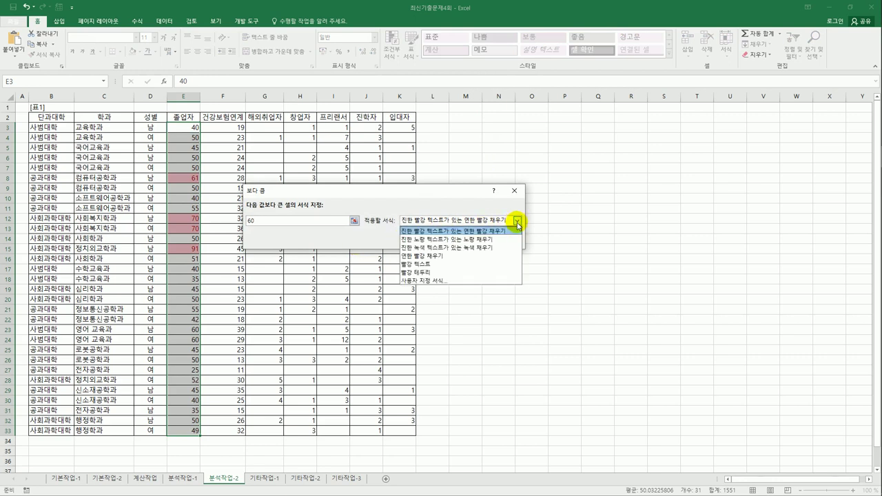
pyautogui.click(503, 256)
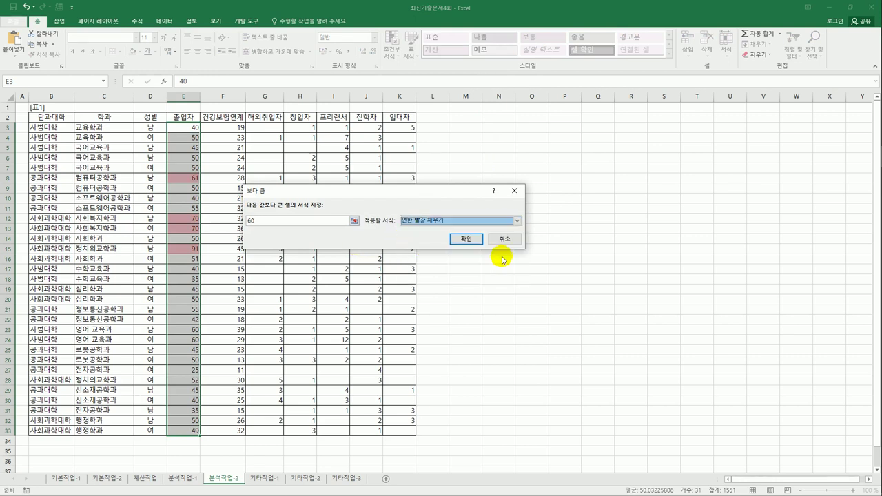
pyautogui.click(458, 239)
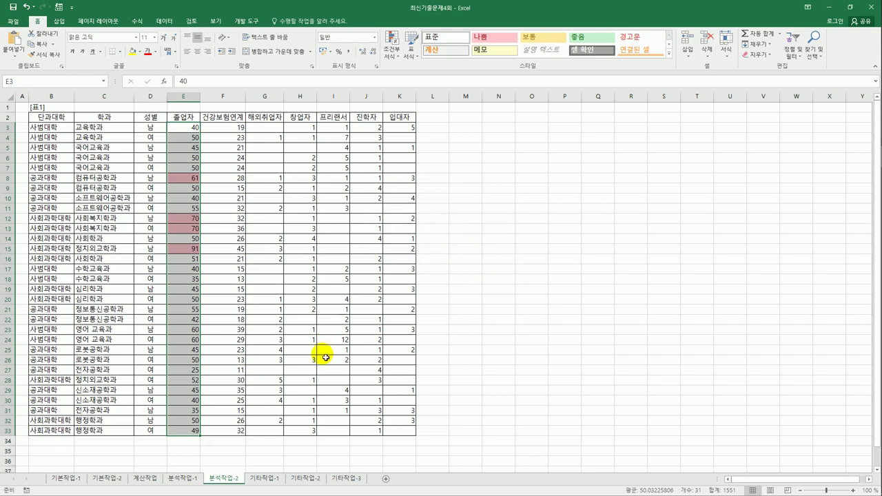
# Turn on filtering for 표1 and filter the 졸업자 column by the light red cell colour.
pyautogui.click(225, 118)
pyautogui.click(164, 20)
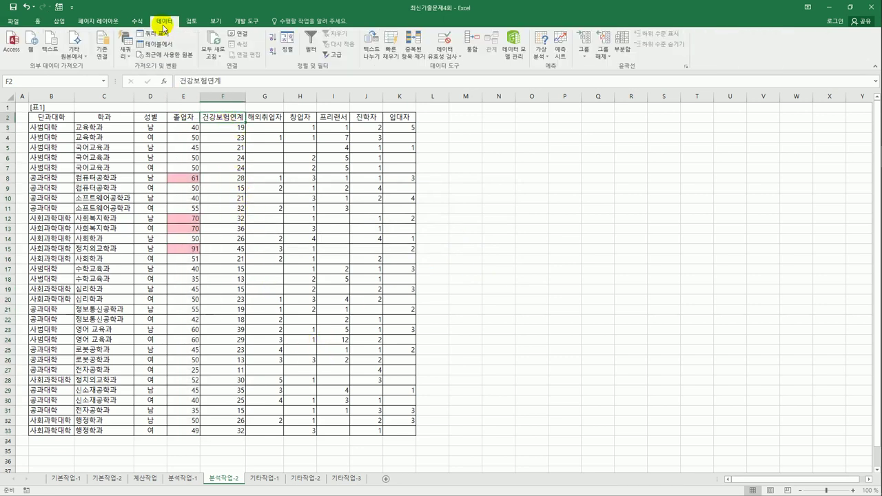
pyautogui.click(308, 45)
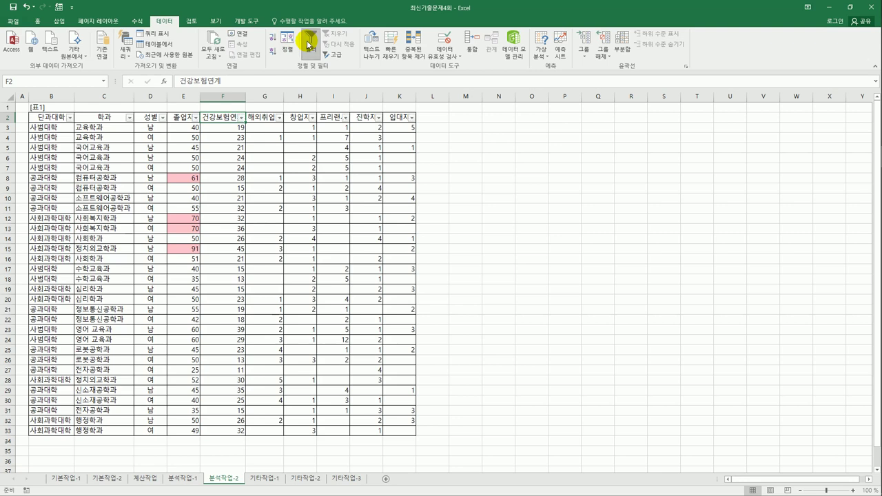
pyautogui.click(190, 118)
pyautogui.click(196, 119)
pyautogui.moveTo(197, 174)
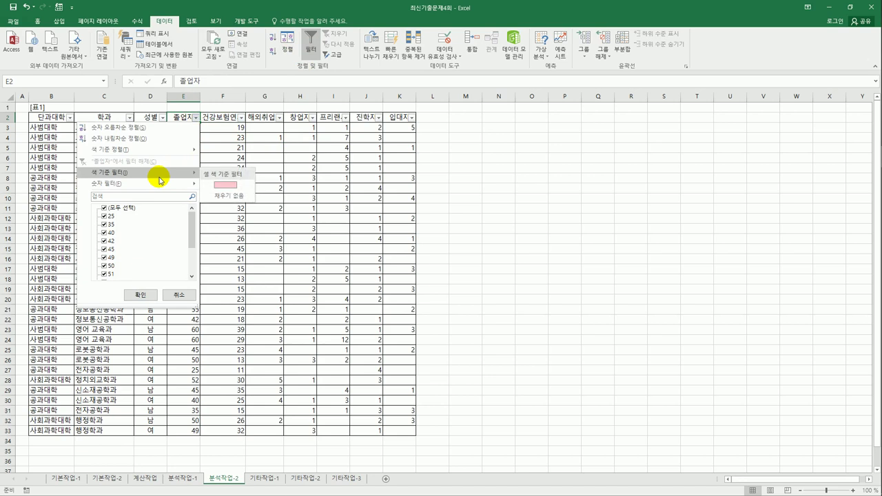
pyautogui.click(222, 189)
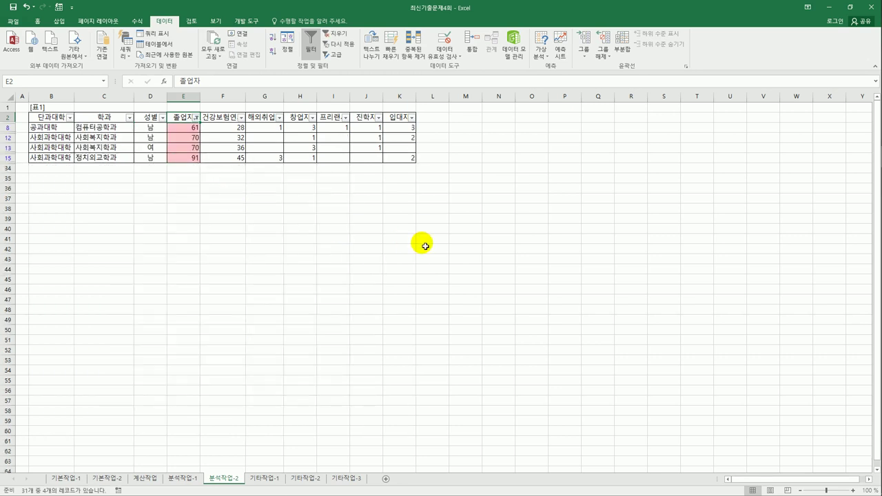
pyautogui.click(448, 239)
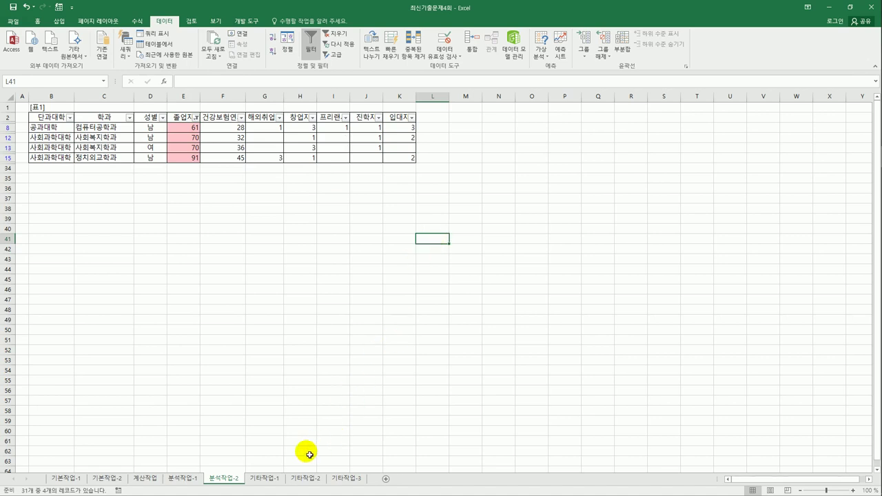
# Switch the rows and columns of the column chart on the 기타작업-1 sheet.
pyautogui.click(265, 477)
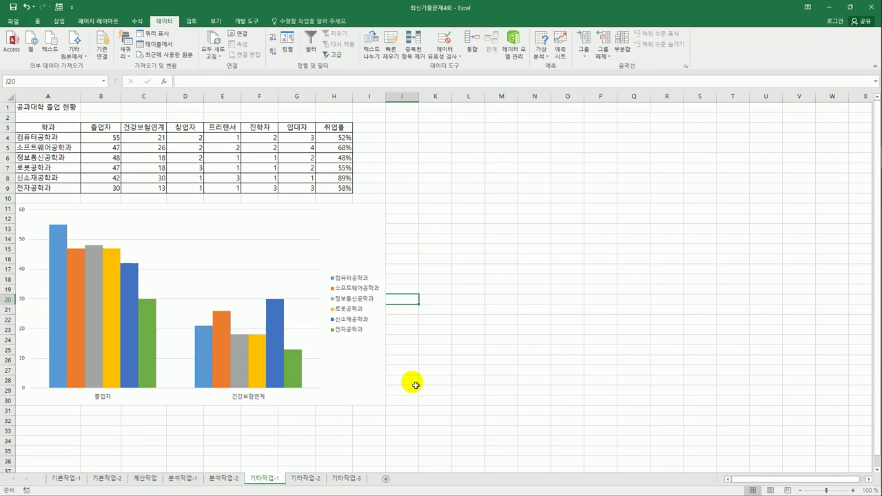
pyautogui.click(351, 247)
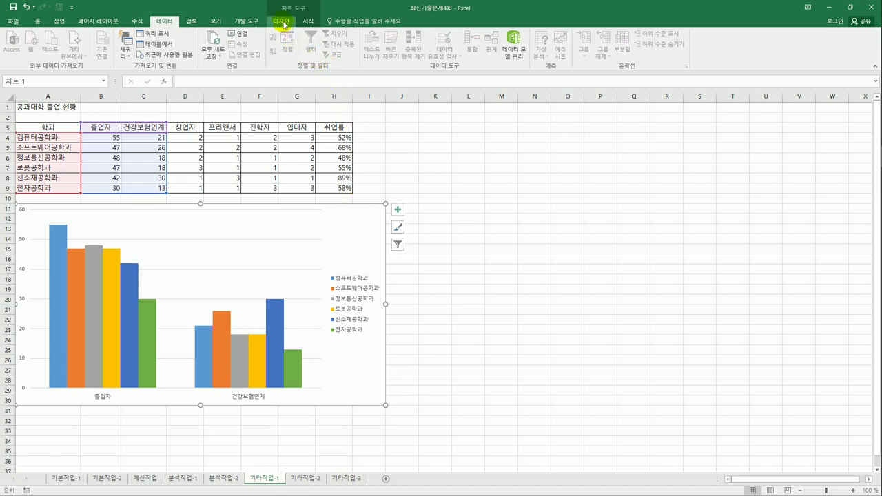
pyautogui.click(283, 22)
pyautogui.click(427, 45)
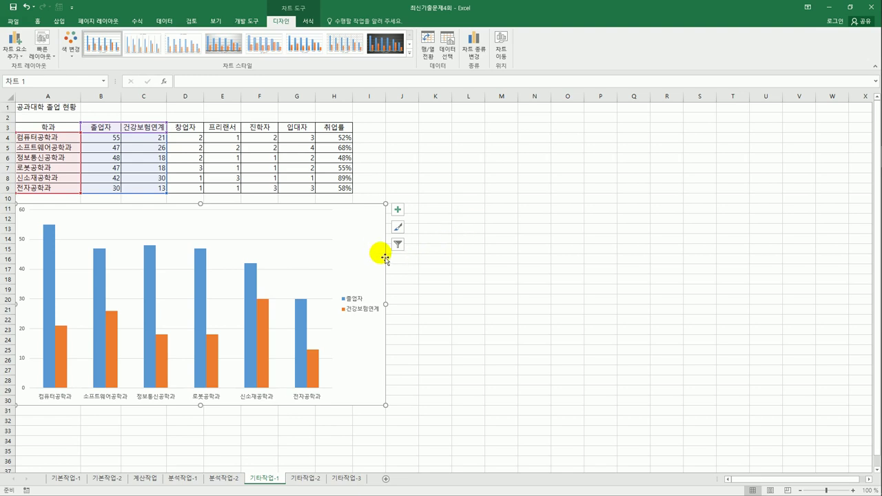
# Change the chart type to 표식이 있는 꺾은선형 (line with markers).
pyautogui.click(474, 46)
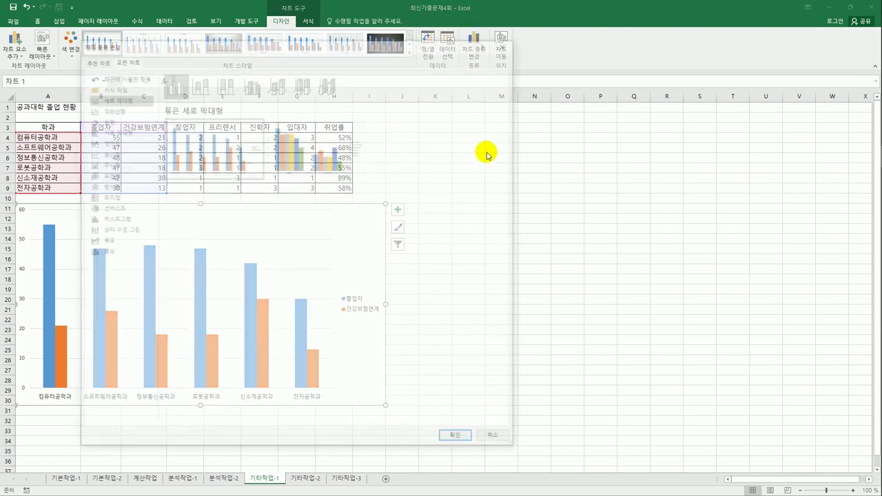
pyautogui.click(105, 109)
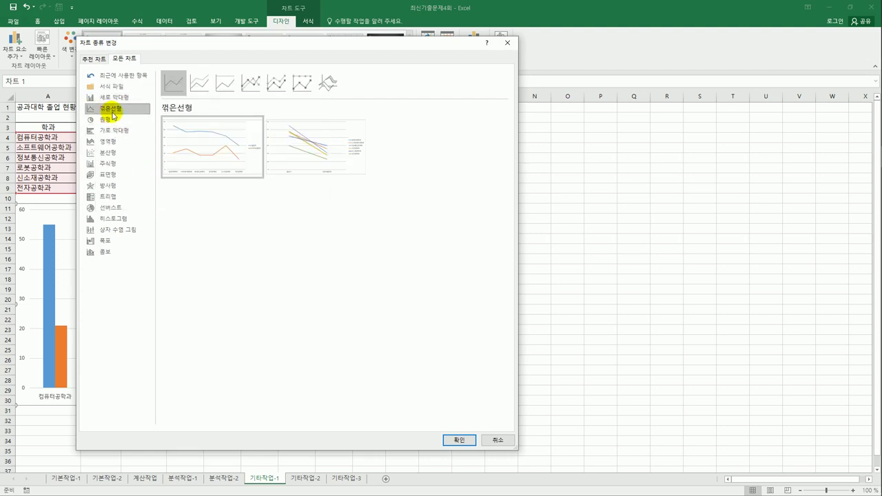
pyautogui.moveTo(172, 144)
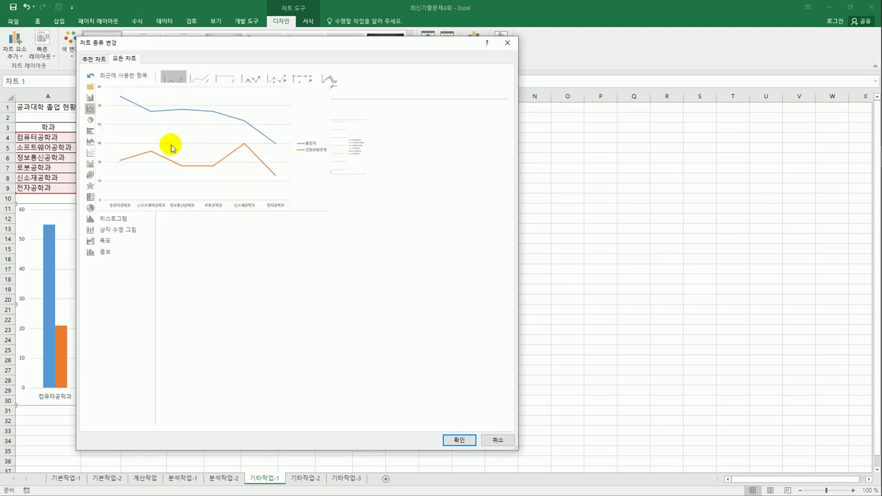
pyautogui.click(248, 84)
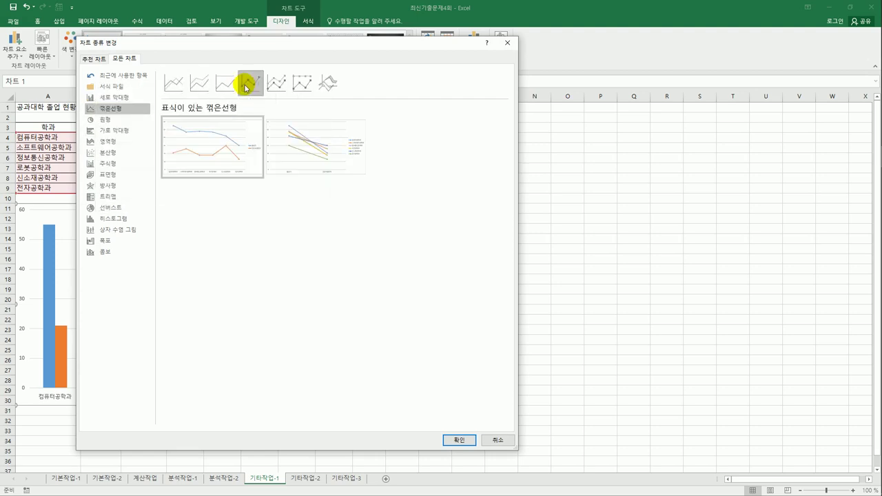
pyautogui.click(459, 440)
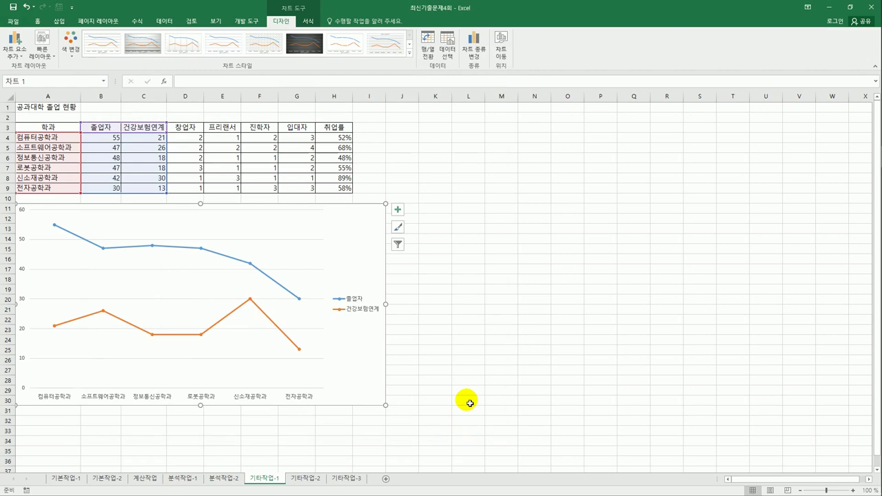
# Add data labels above the points (위쪽) of the 건강보험연계 series only.
pyautogui.click(251, 301)
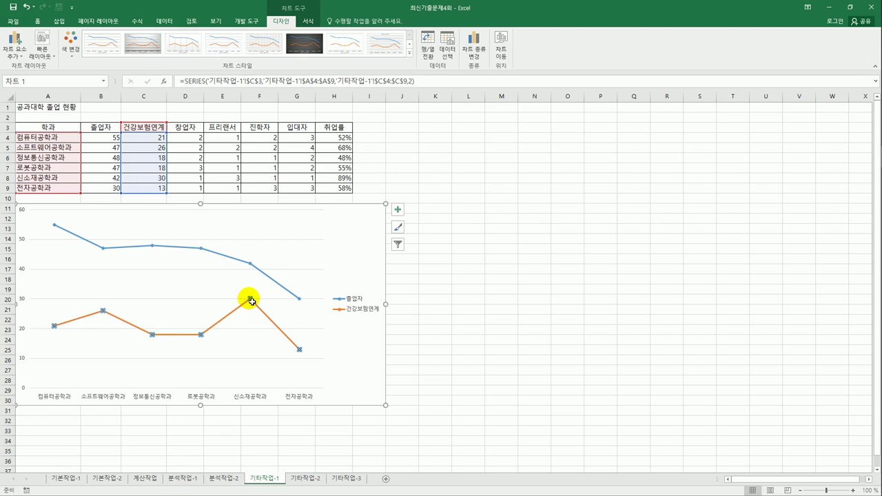
pyautogui.click(398, 209)
pyautogui.click(475, 245)
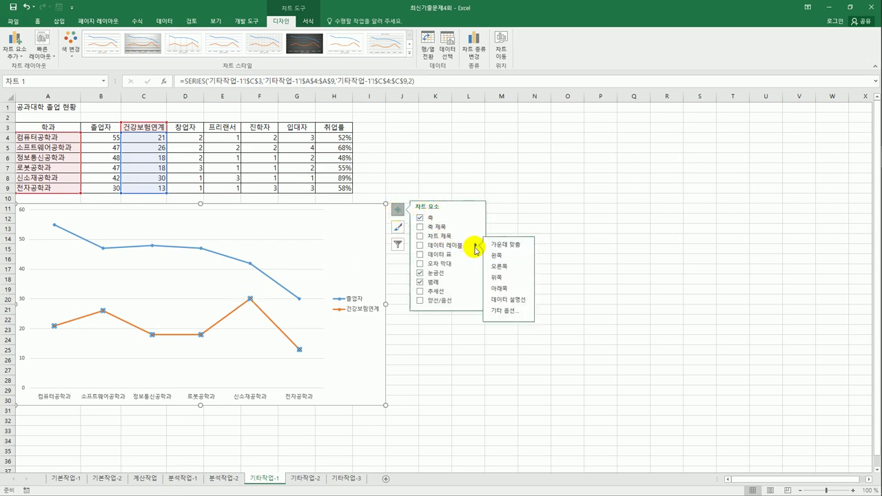
pyautogui.click(513, 279)
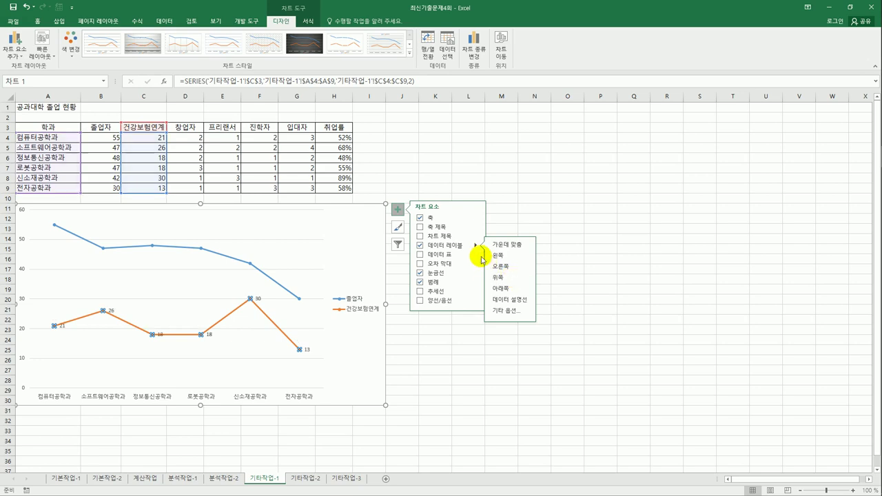
# Add a chart title to the line chart and link its text to cell A1 of 기타작업-1.
pyautogui.click(457, 238)
pyautogui.click(457, 239)
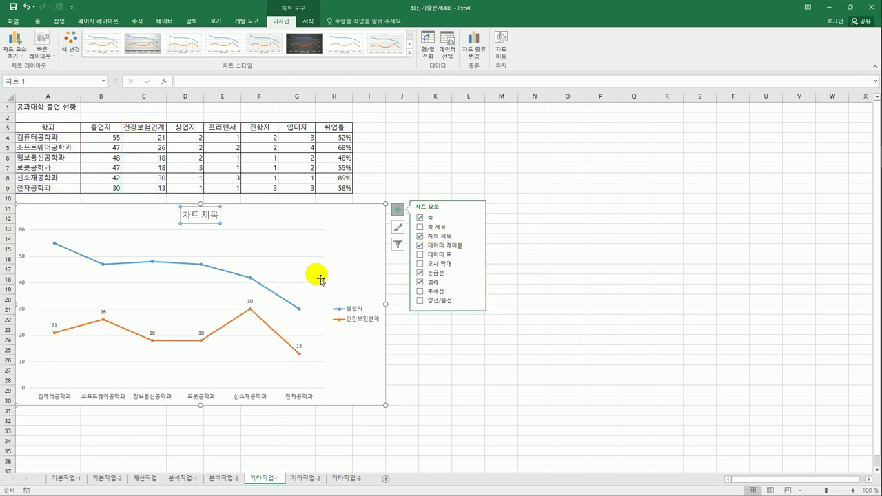
pyautogui.click(186, 81)
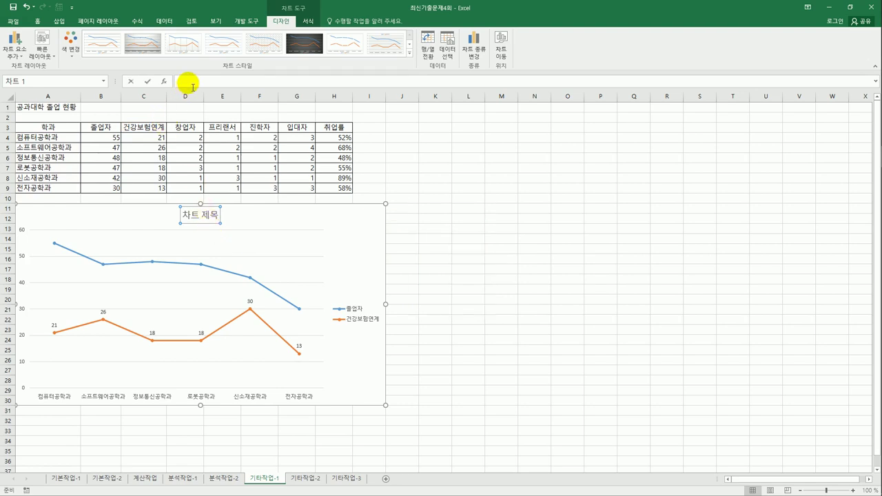
pyautogui.write('=')
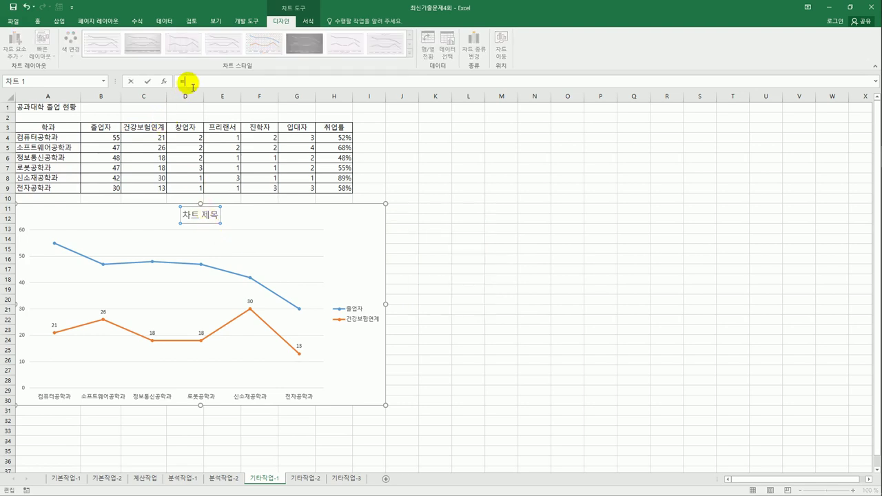
pyautogui.click(55, 108)
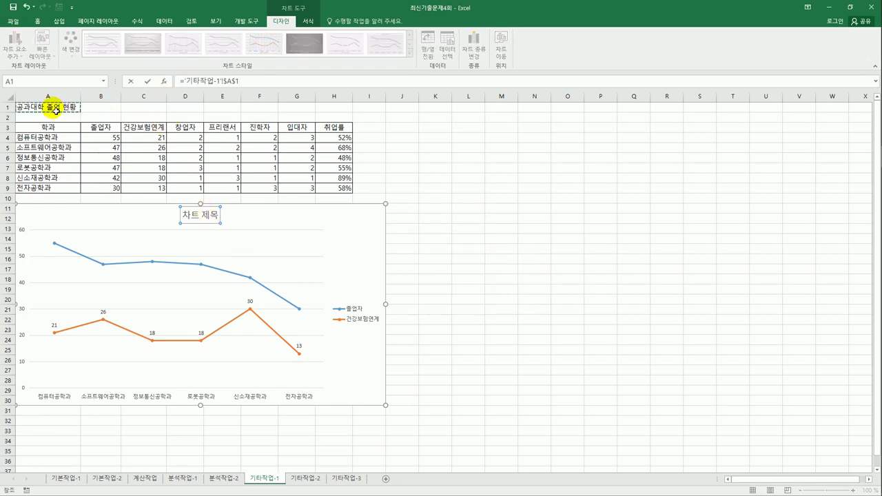
pyautogui.press('Return')
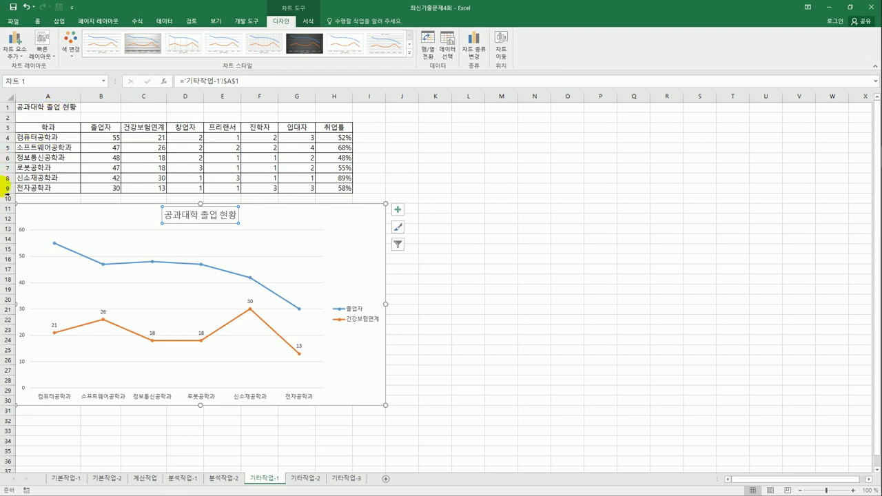
# Set the major unit (주 단위) of the chart's vertical value axis to 5.
pyautogui.click(23, 259)
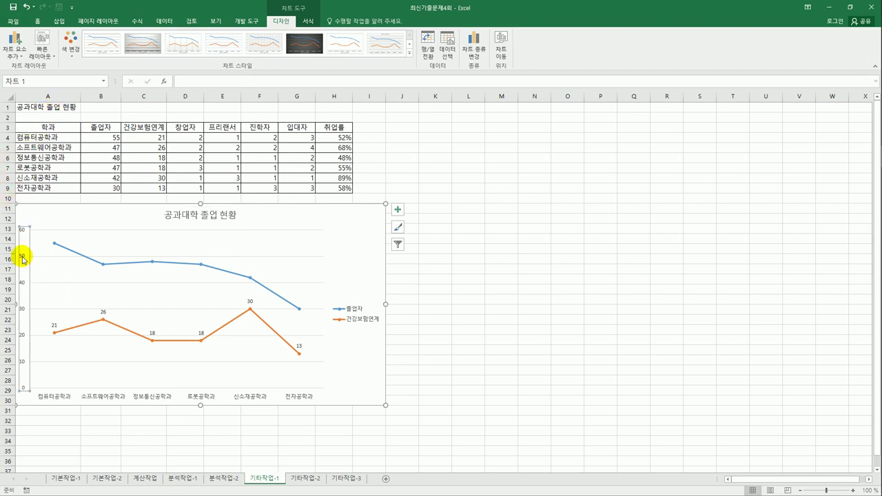
pyautogui.rightClick(23, 259)
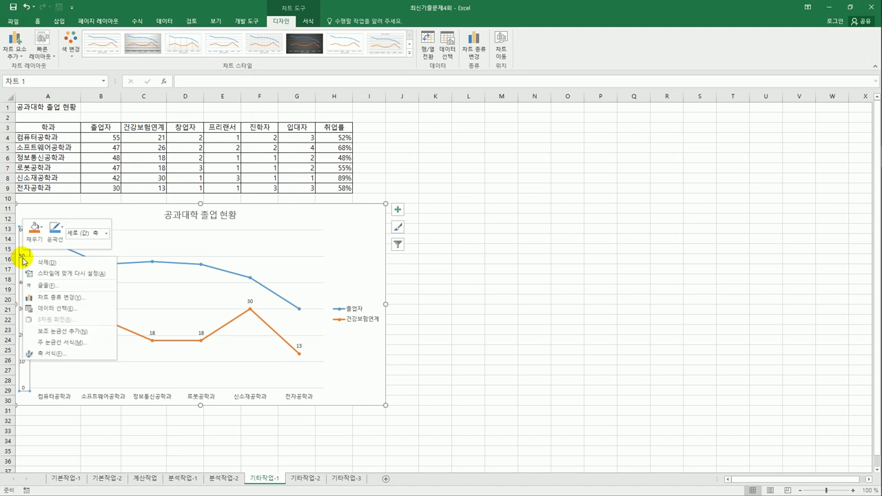
pyautogui.click(53, 353)
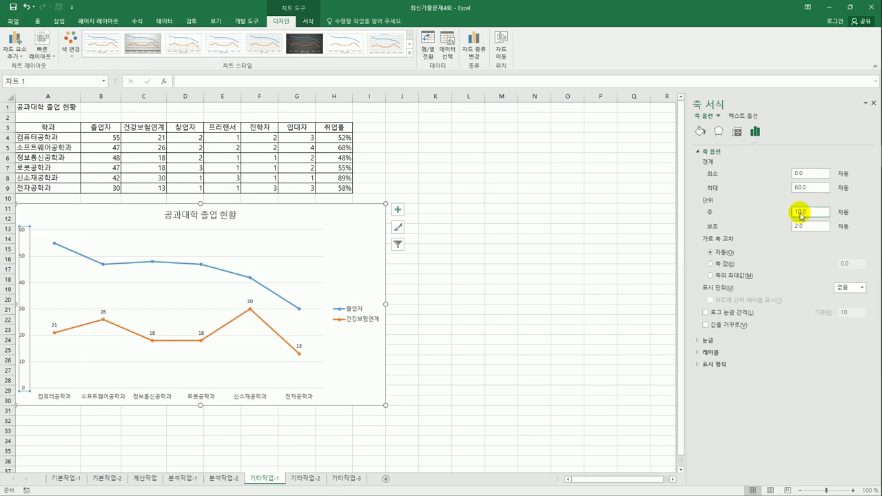
pyautogui.moveTo(801, 215); pyautogui.dragTo(793, 215)
pyautogui.write('5')
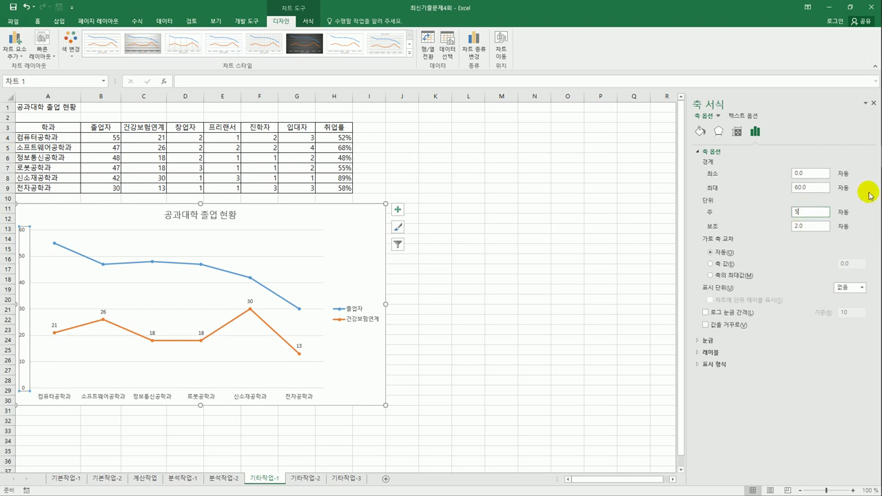
# Set the vertical value axis bounds to a minimum of 10 and a maximum of 60.
pyautogui.click(812, 175)
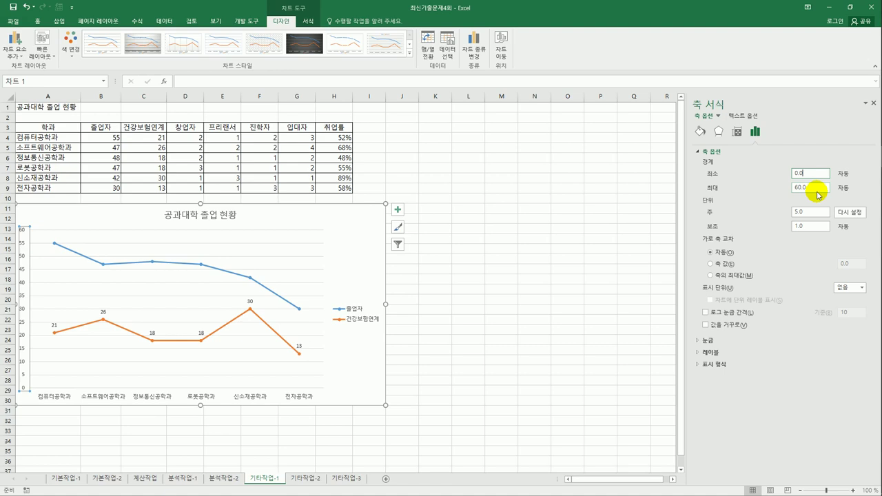
pyautogui.moveTo(802, 173); pyautogui.dragTo(790, 175)
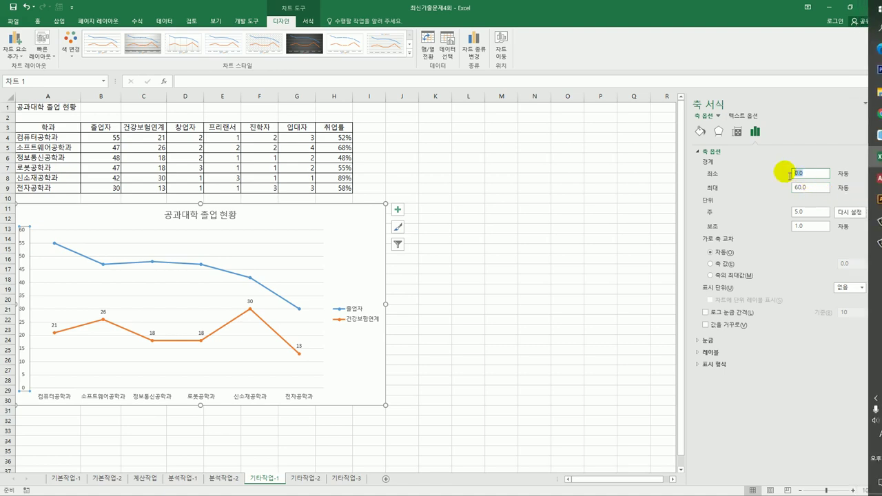
pyautogui.write('10')
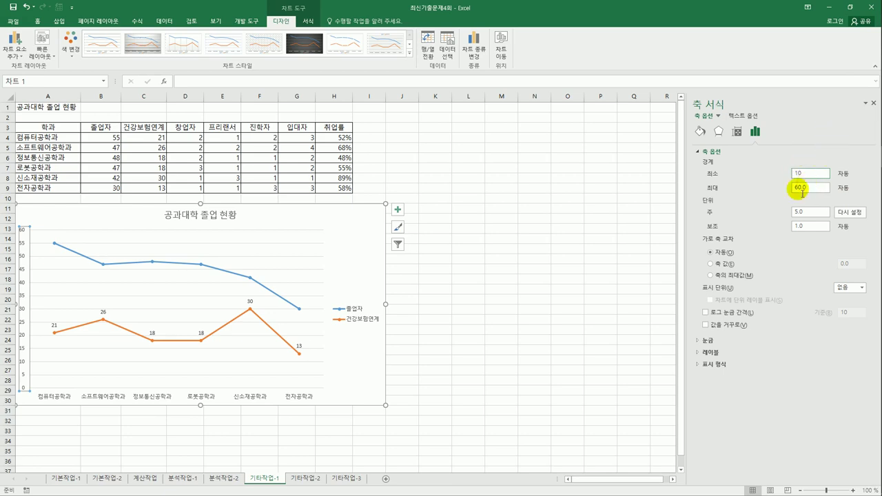
pyautogui.moveTo(805, 188); pyautogui.dragTo(786, 188)
pyautogui.write('60')
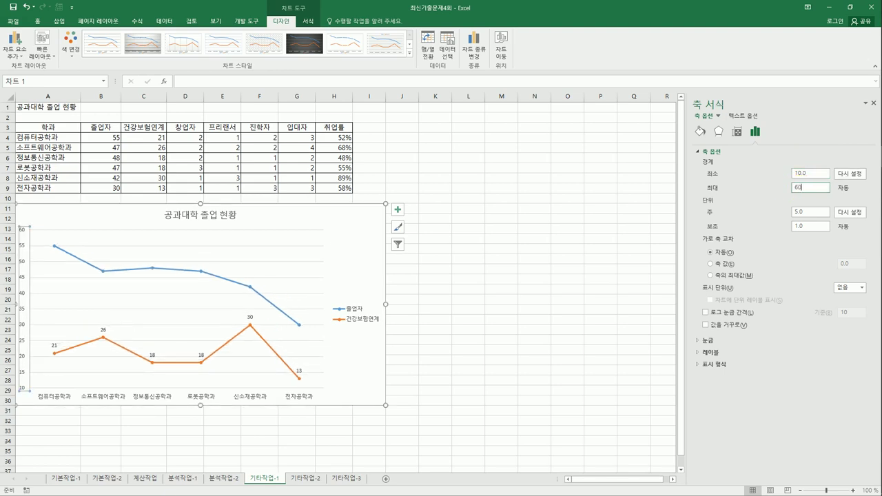
pyautogui.moveTo(807, 212); pyautogui.dragTo(784, 212)
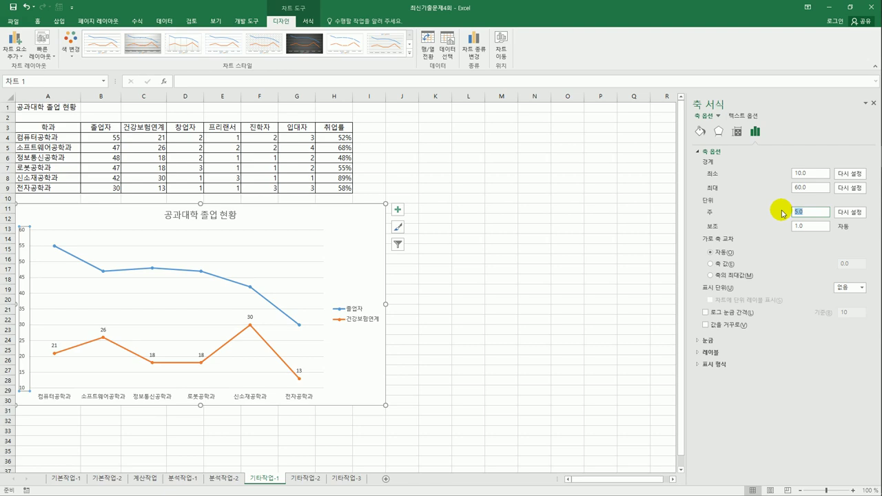
# Give the chart area border rounded corners (둥근 모서리).
pyautogui.click(363, 227)
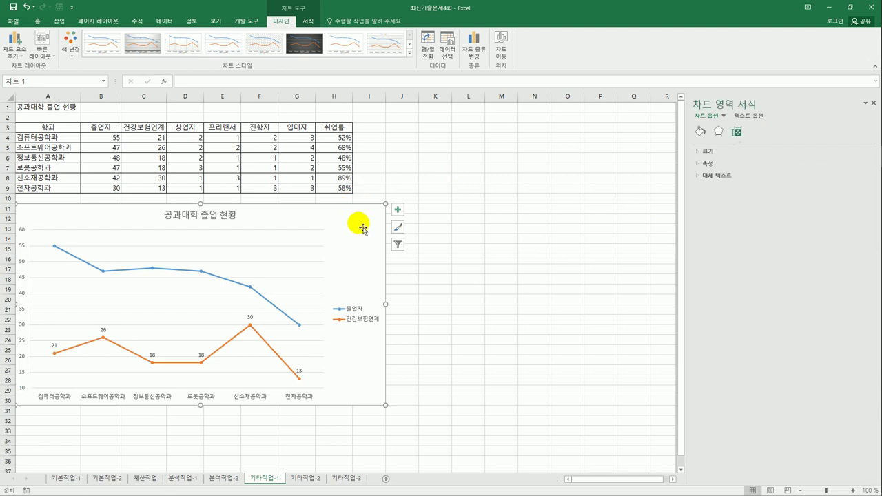
pyautogui.click(697, 131)
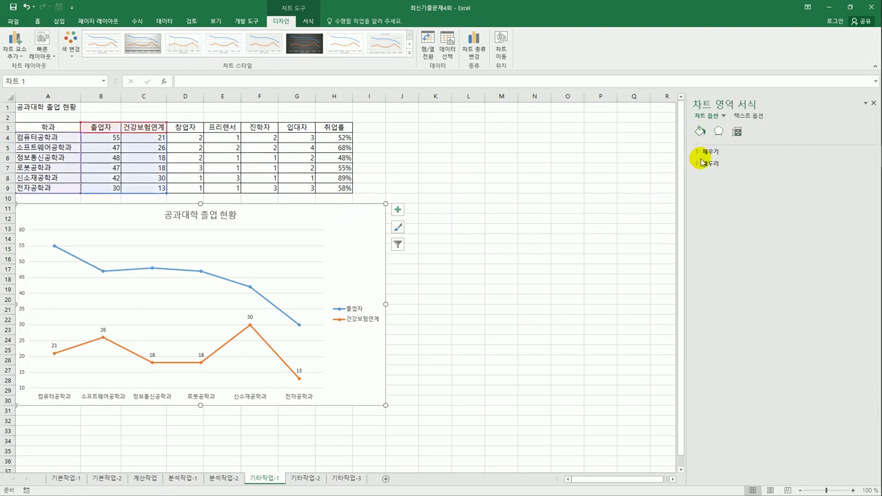
pyautogui.click(706, 163)
pyautogui.click(731, 383)
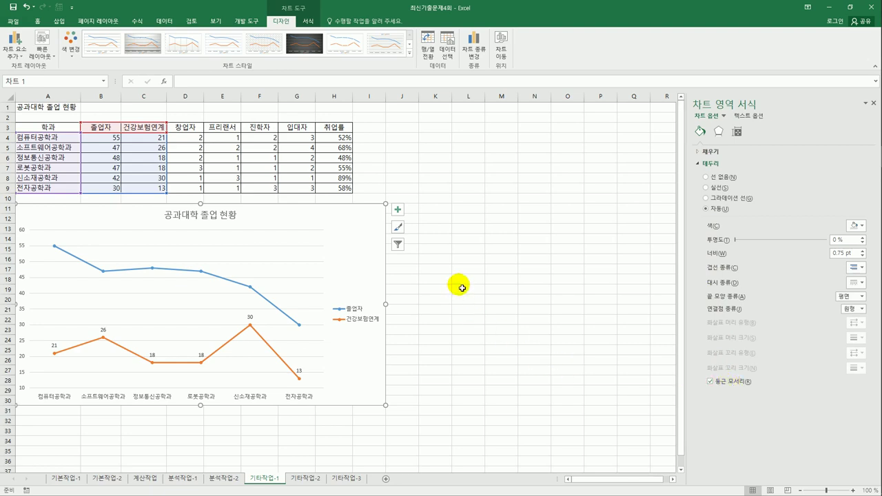
# Apply the shape style 색 윤곽선 - 주황, 강조 2 to the chart area.
pyautogui.click(306, 22)
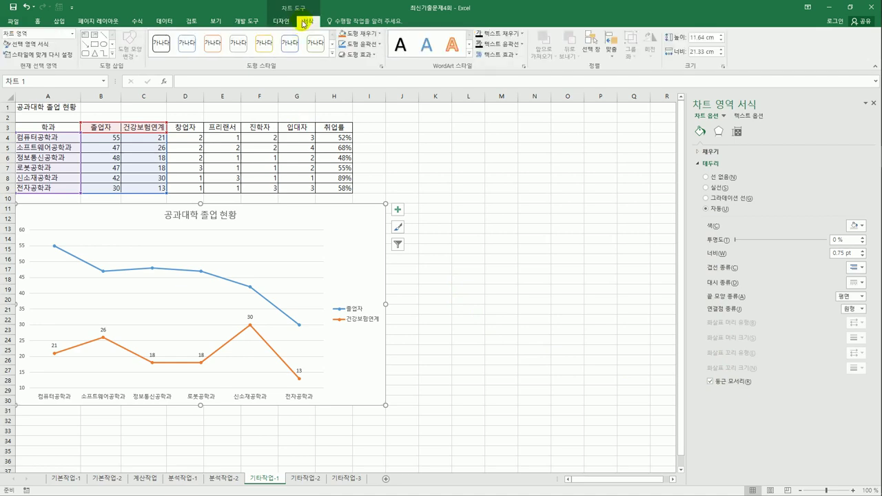
pyautogui.click(332, 55)
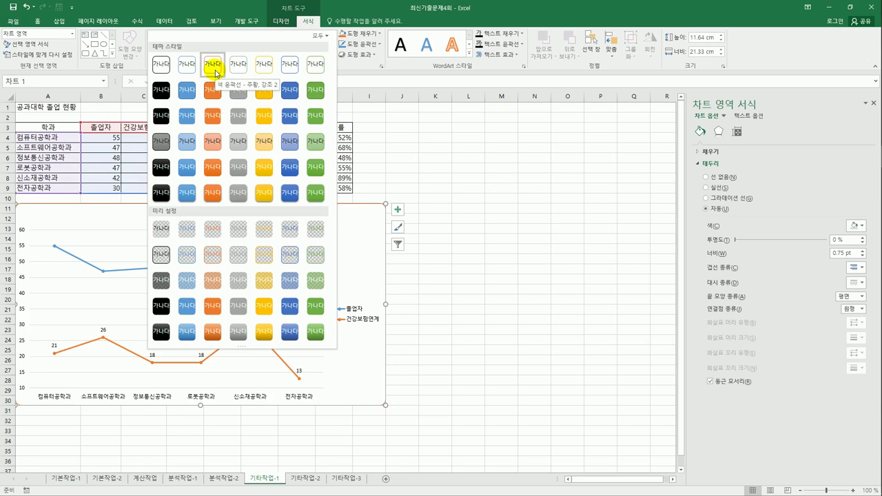
pyautogui.click(213, 64)
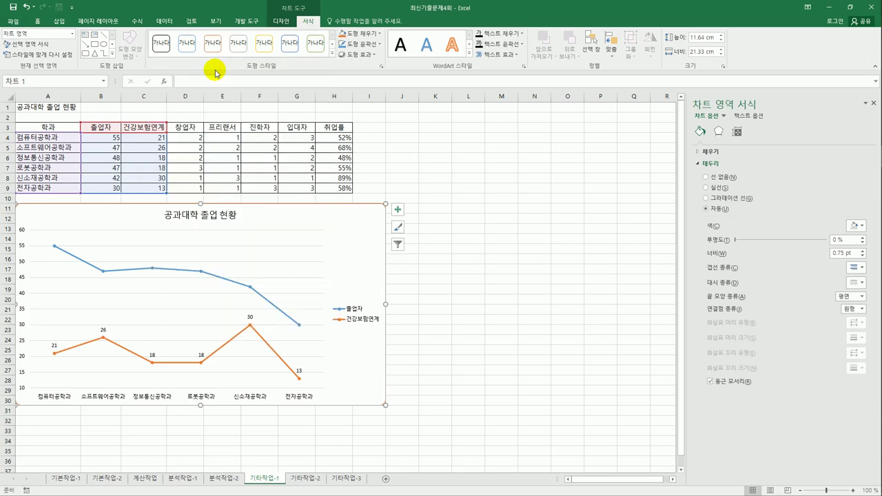
pyautogui.click(477, 324)
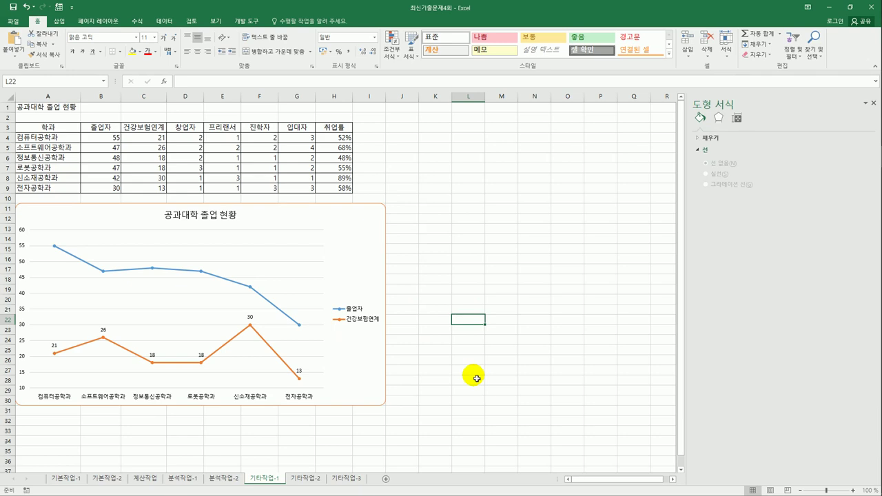
# Start recording a macro named 취업률부분합 on the 기타작업-2 sheet, stored in the current workbook (현재 통합 문서).
pyautogui.click(303, 478)
pyautogui.click(491, 167)
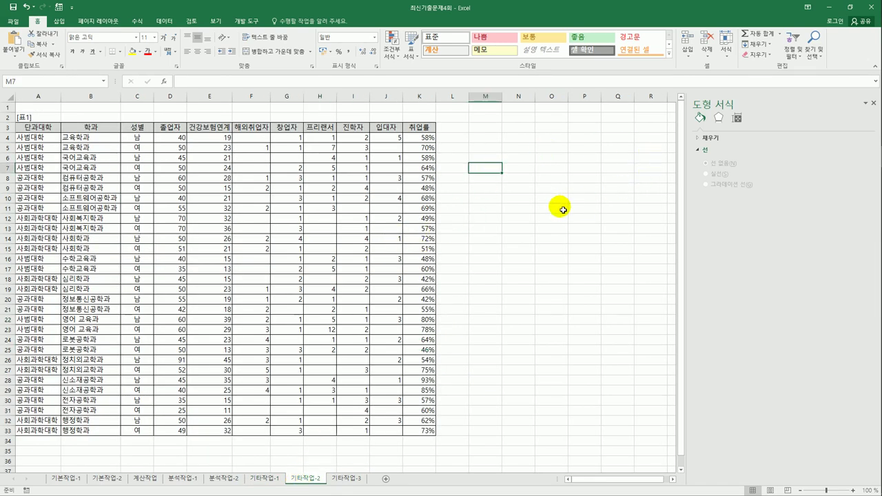
pyautogui.click(236, 22)
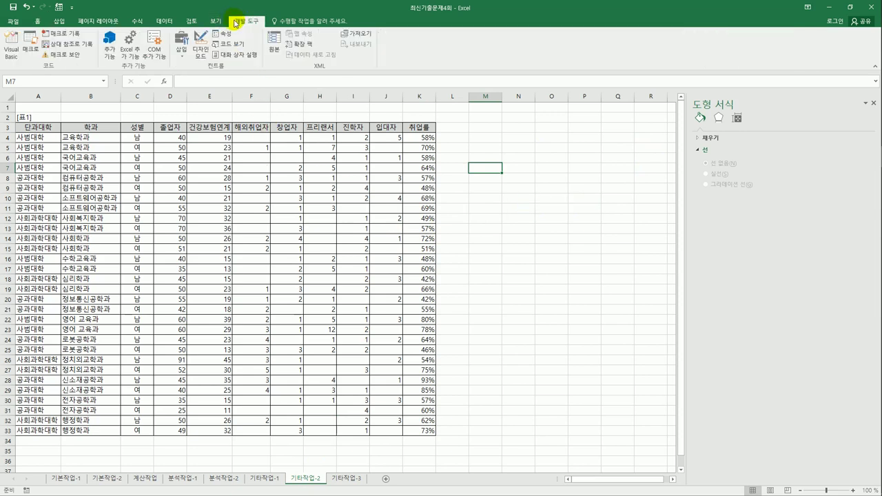
pyautogui.click(64, 34)
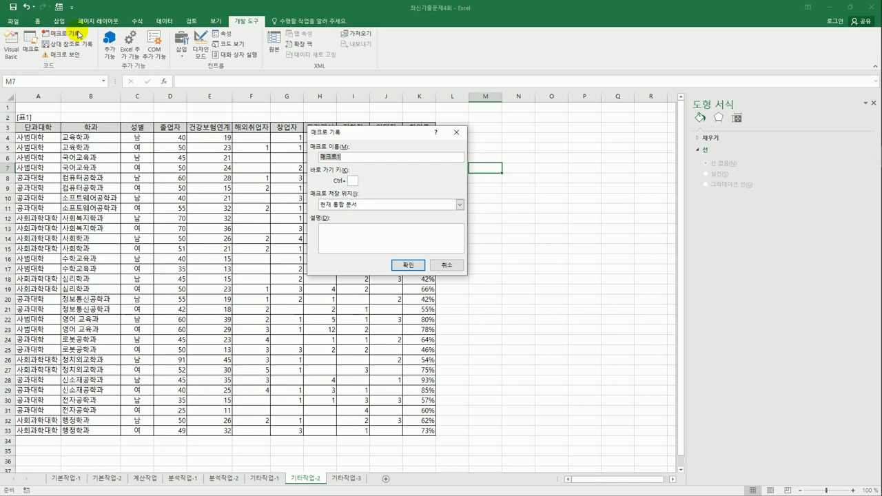
pyautogui.write('cn')
pyautogui.press('BackSpace')
pyautogui.press('BackSpace')
pyautogui.press('Hangul')
pyautogui.write('취업률부분합')
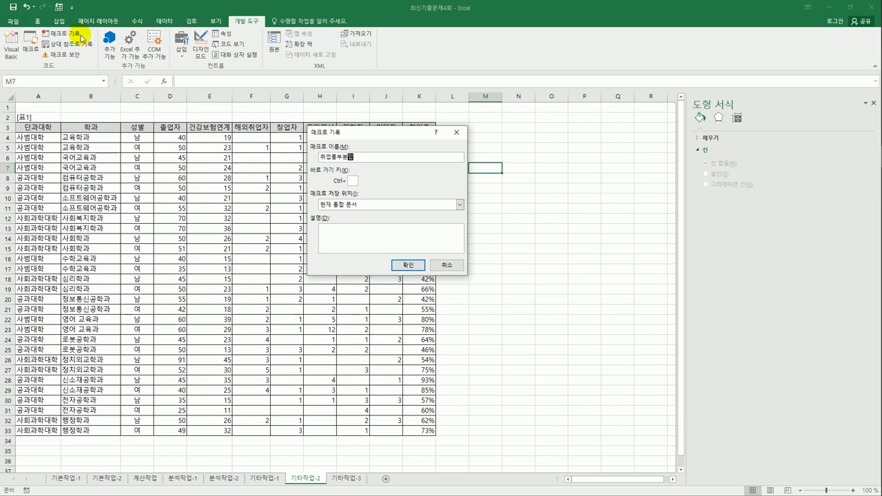
pyautogui.click(410, 265)
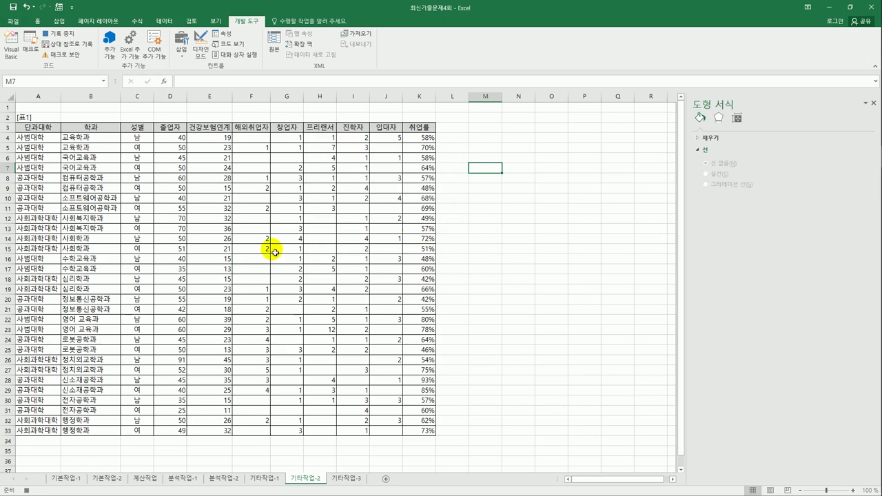
# Sort 표1 by 단과대학 in ascending order (오름차순), with 취업률 in descending order (내림차순) as the second key.
pyautogui.click(172, 127)
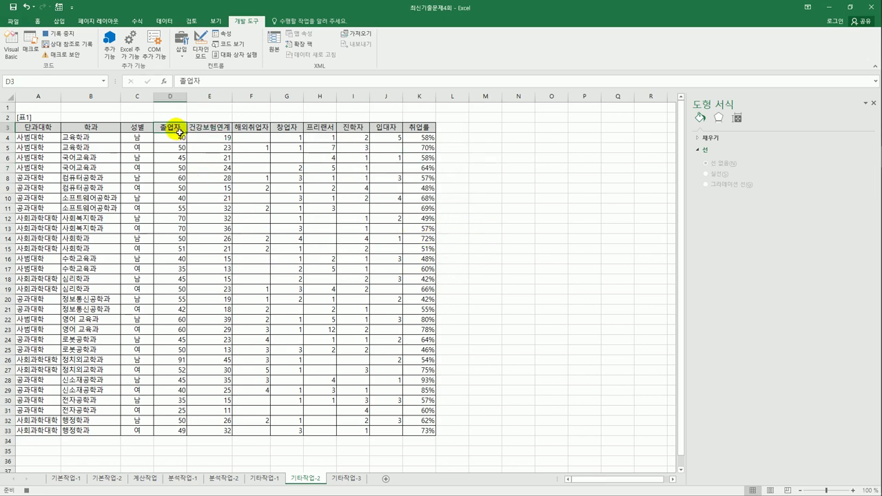
pyautogui.click(164, 21)
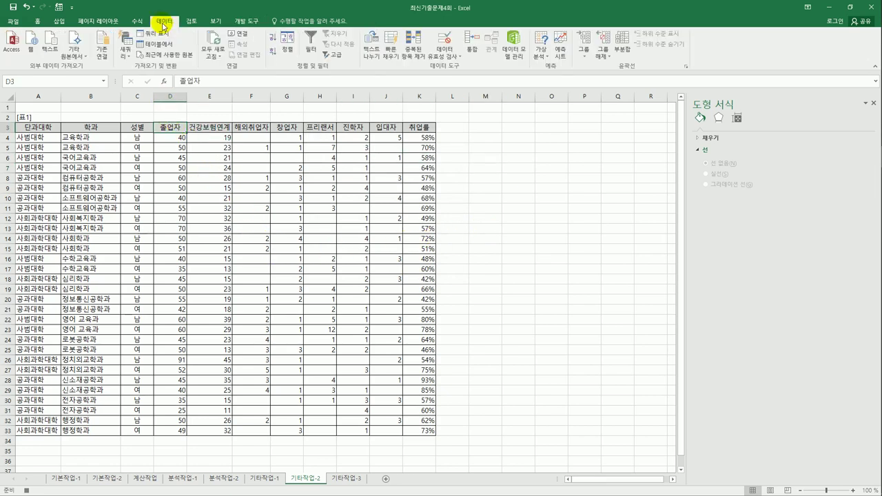
pyautogui.click(287, 47)
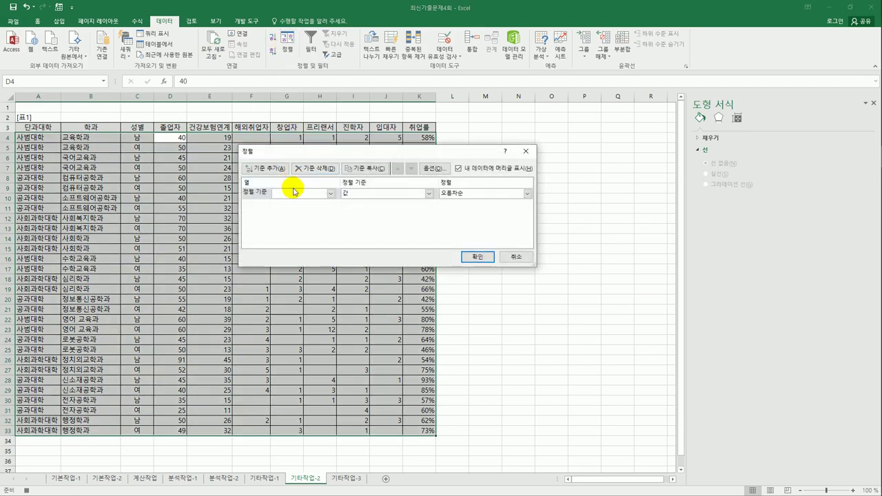
pyautogui.click(312, 195)
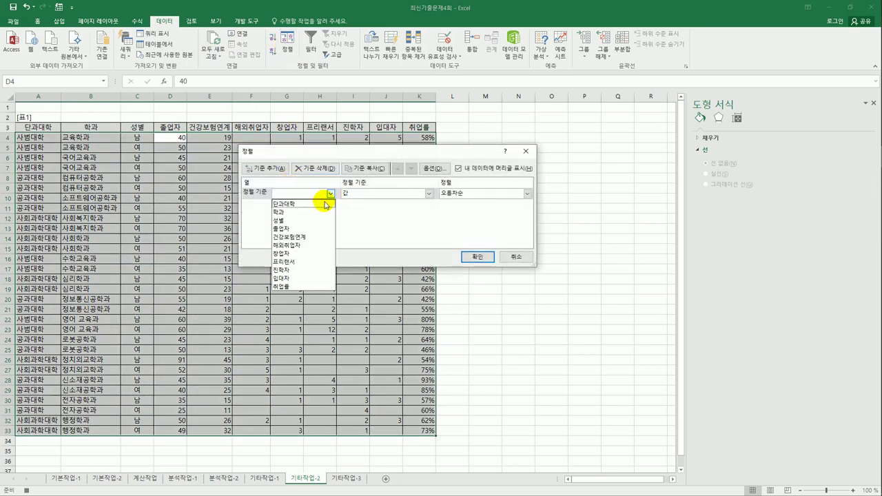
pyautogui.click(321, 204)
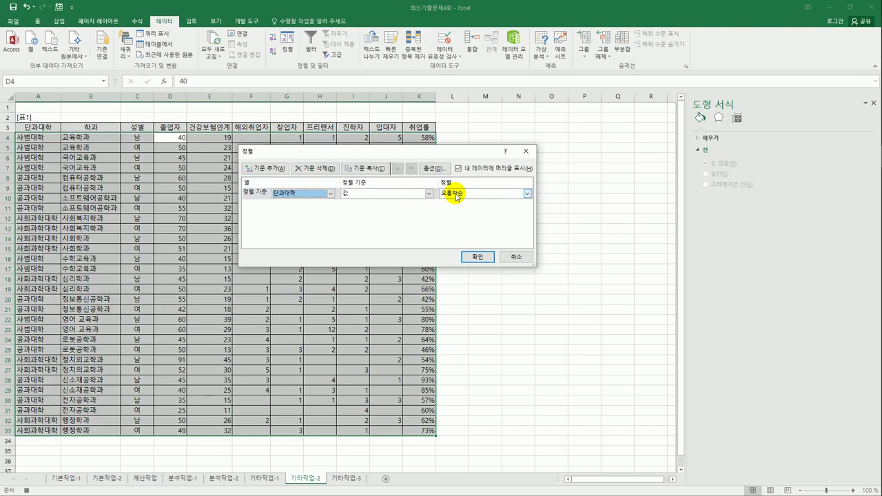
pyautogui.click(277, 169)
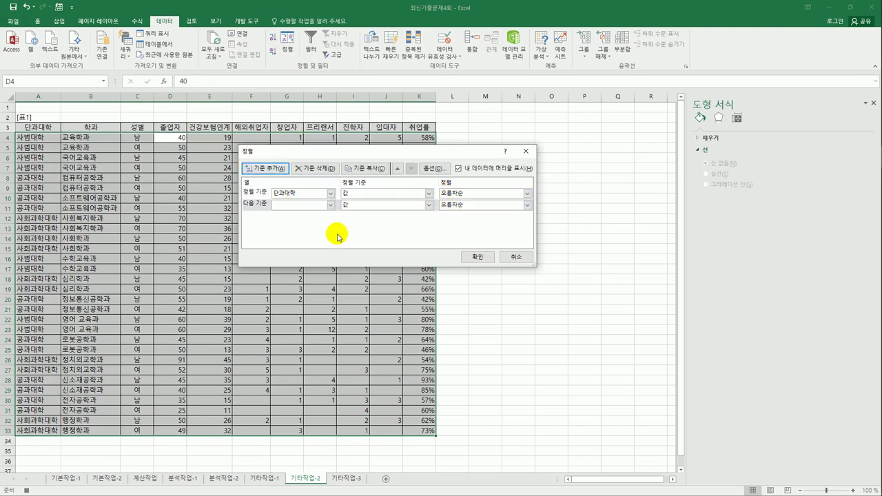
pyautogui.click(330, 204)
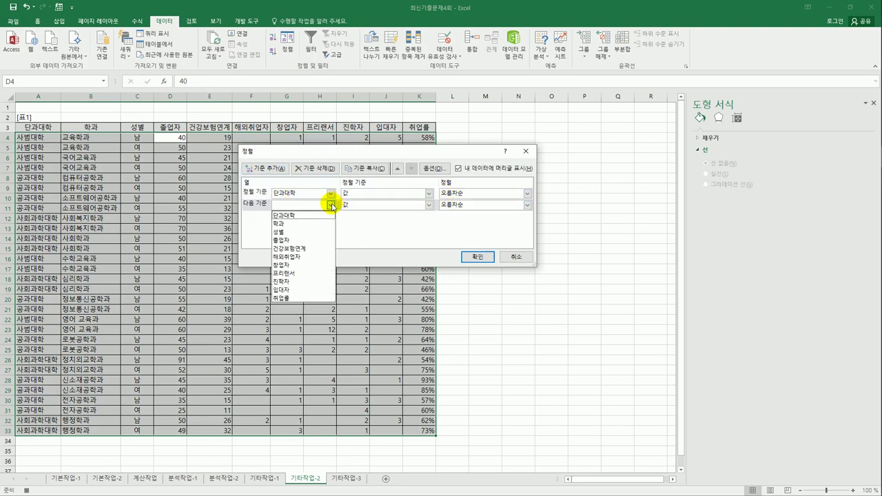
pyautogui.click(308, 297)
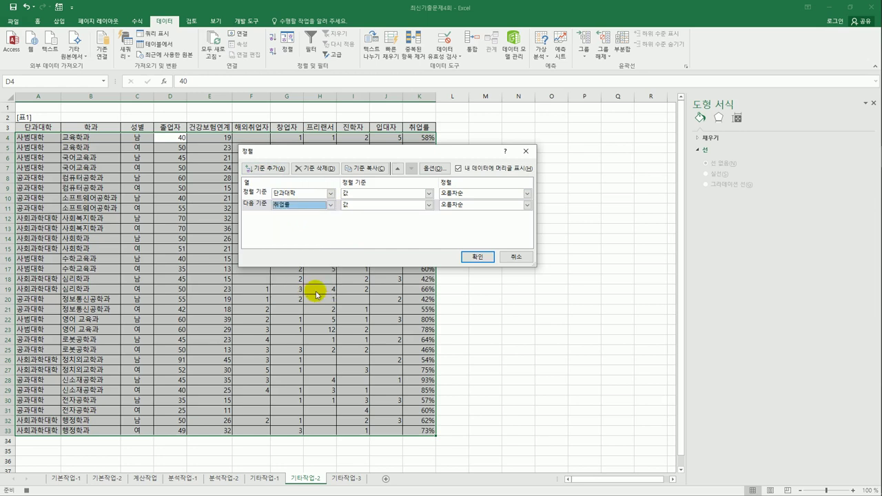
pyautogui.click(509, 207)
pyautogui.click(515, 221)
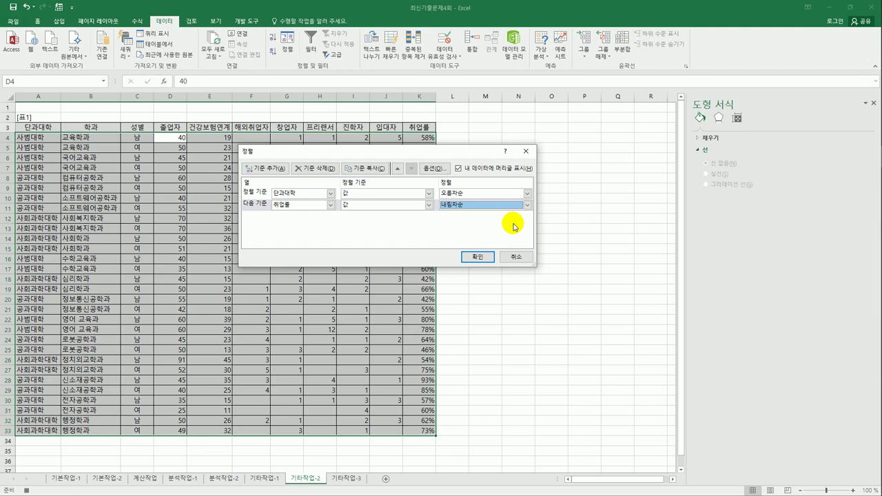
pyautogui.click(485, 261)
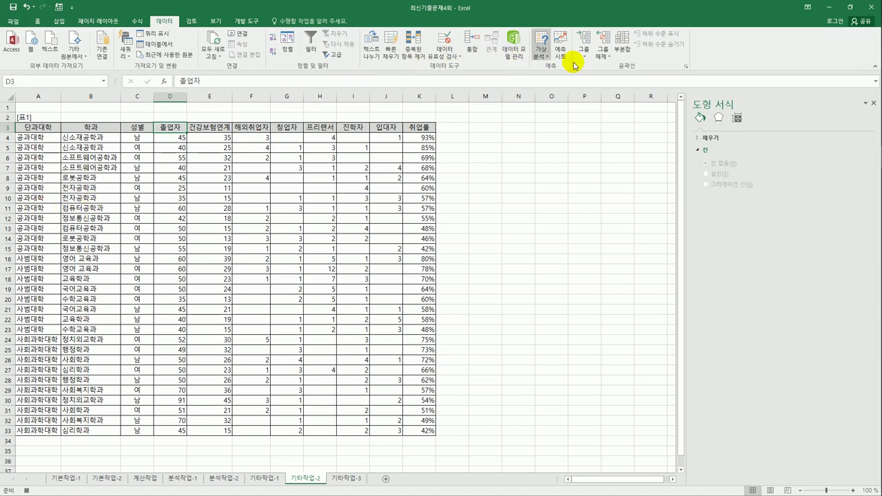
# Add subtotals averaging (평균) 취업률 for each 단과대학, and stop recording the macro.
pyautogui.click(618, 48)
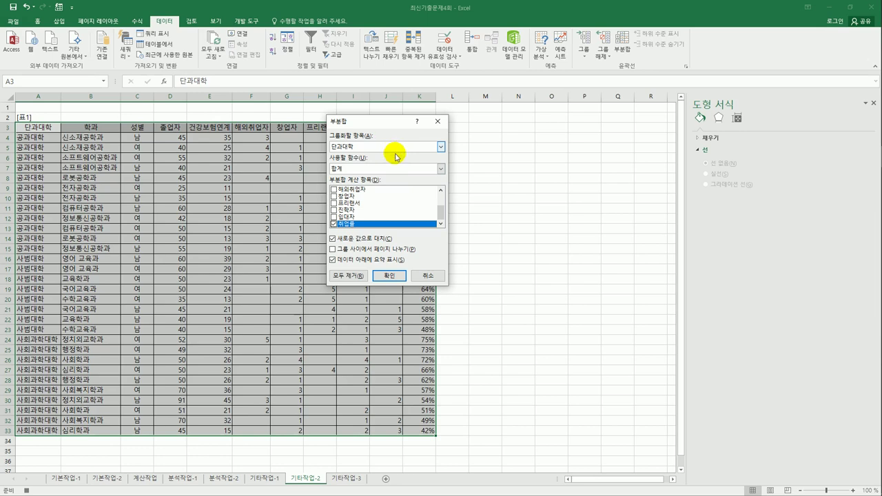
pyautogui.click(346, 173)
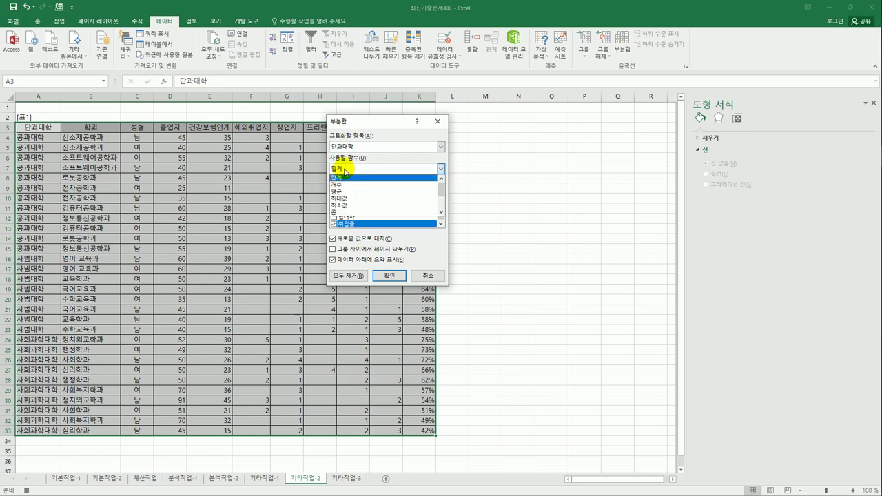
pyautogui.click(341, 194)
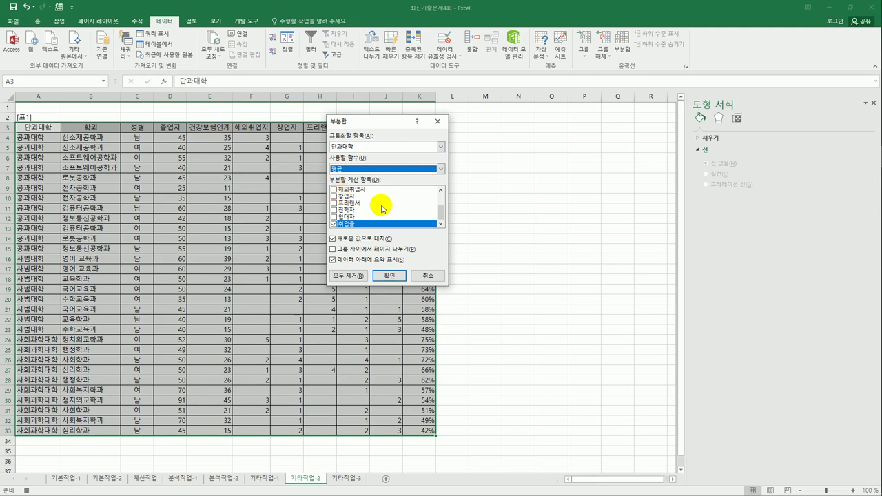
pyautogui.click(390, 277)
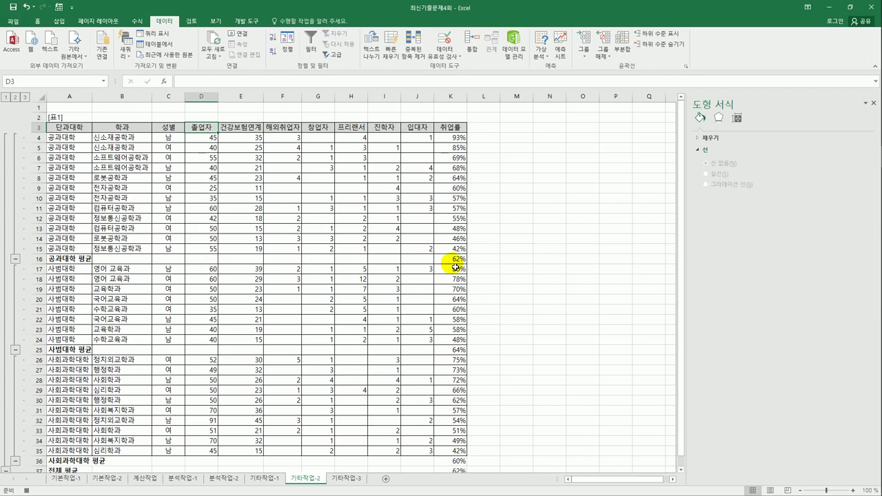
pyautogui.click(246, 22)
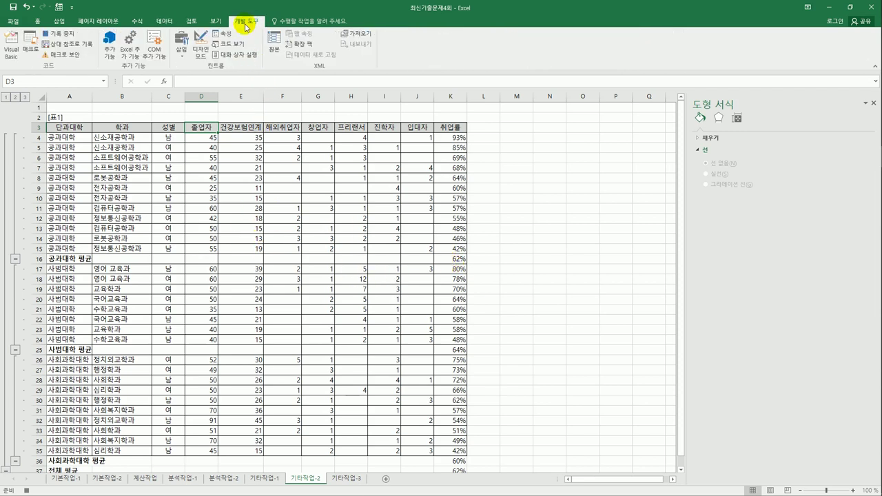
pyautogui.click(58, 33)
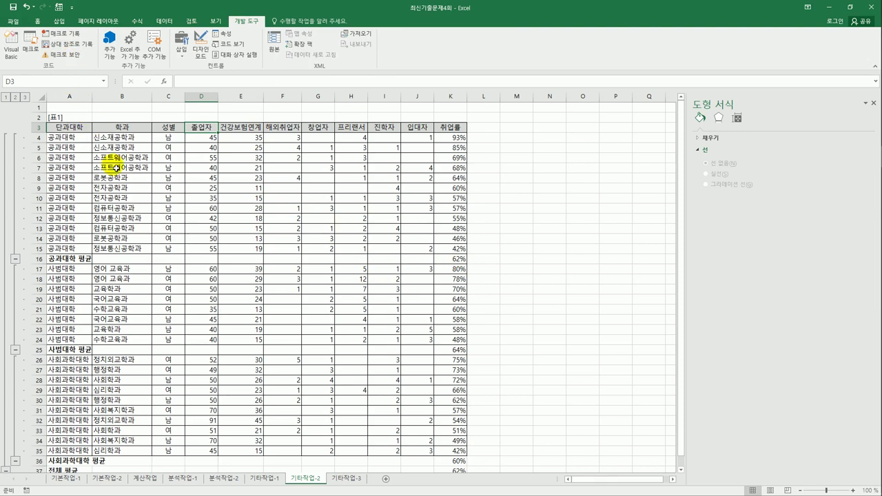
# Draw a bevel (빗면) shape about 6 cm wide and 1.1 cm high over F1:H2, with the text 취업률 부분합.
pyautogui.click(55, 21)
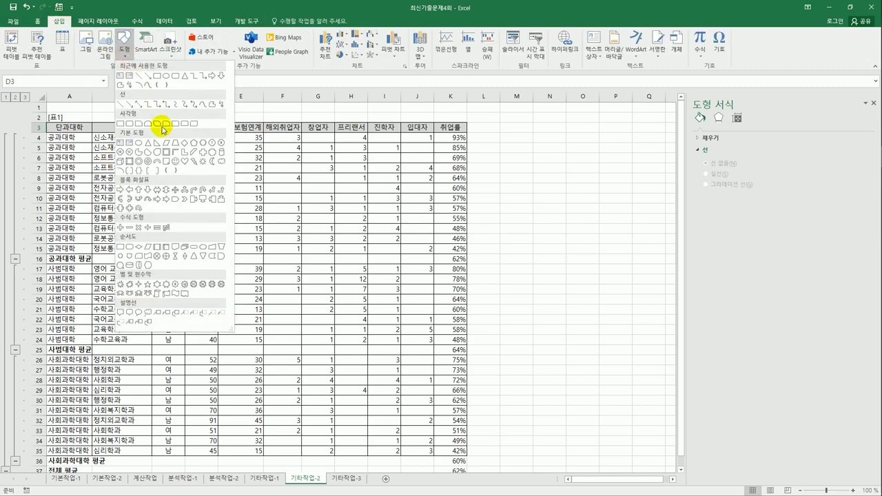
pyautogui.click(136, 166)
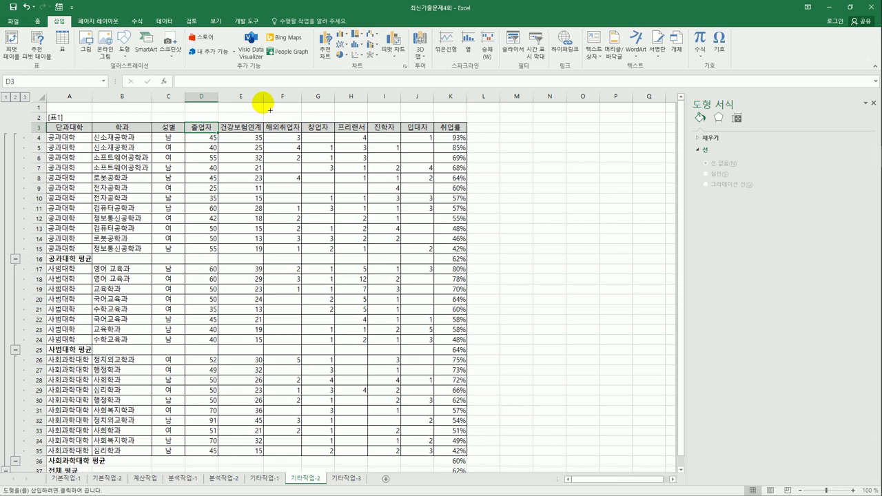
pyautogui.moveTo(270, 109); pyautogui.dragTo(359, 124)
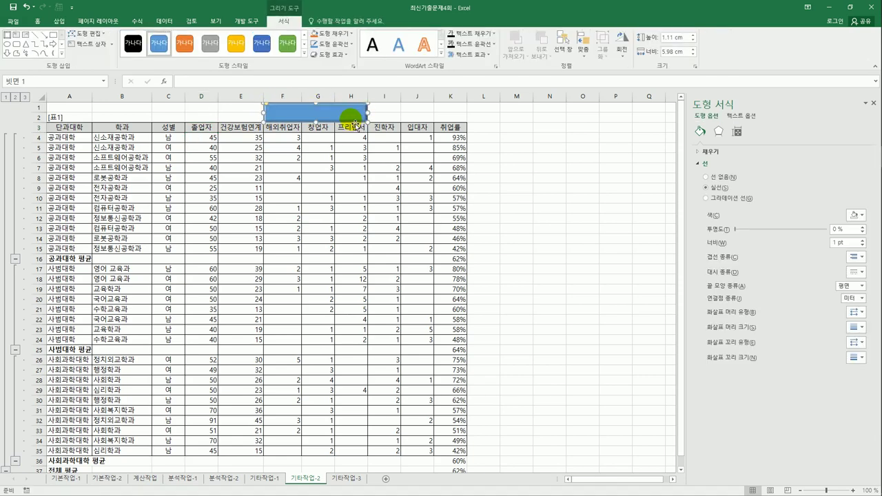
pyautogui.write('ㅊ')
pyautogui.write('업률')
pyautogui.write(' 부분')
pyautogui.write('할')
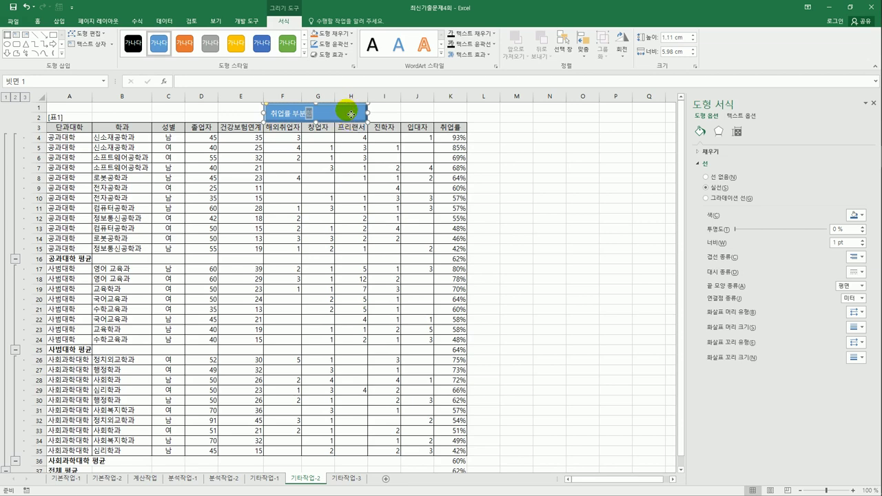
# Assign the macro 취업률부분합 to the 취업률 부분합 bevel shape and deselect the shape.
pyautogui.rightClick(347, 112)
pyautogui.click(384, 232)
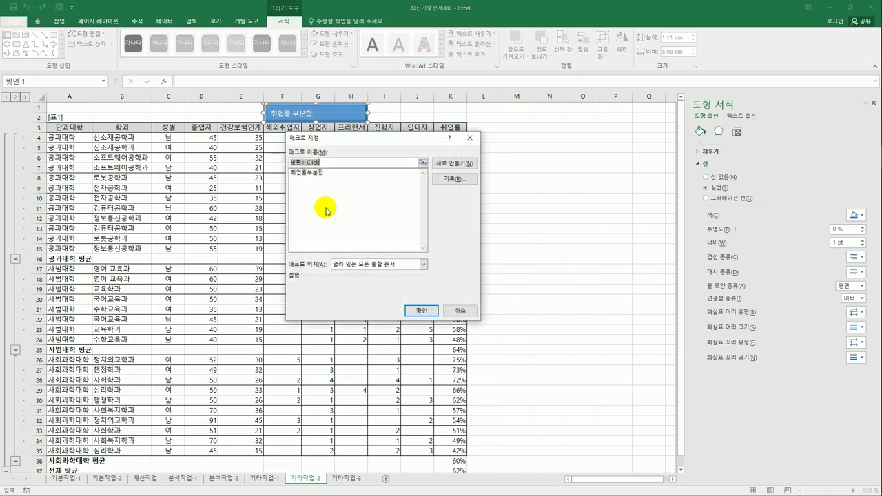
pyautogui.click(318, 173)
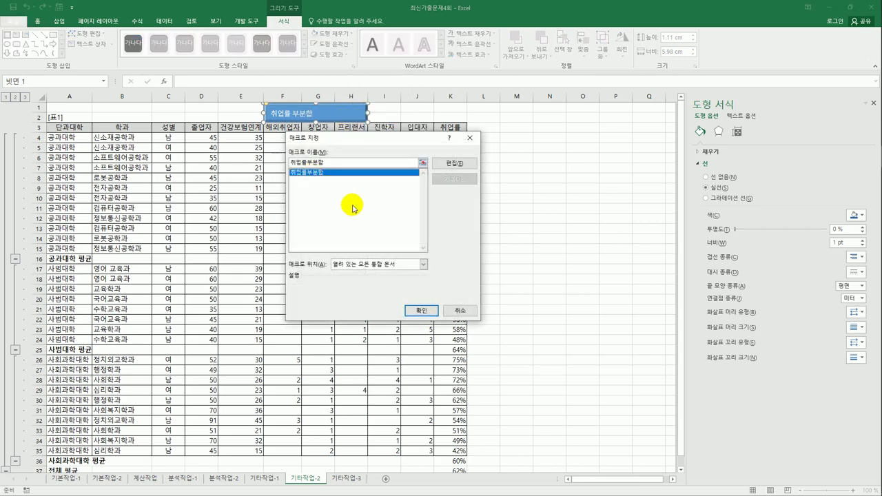
pyautogui.click(417, 310)
pyautogui.click(536, 307)
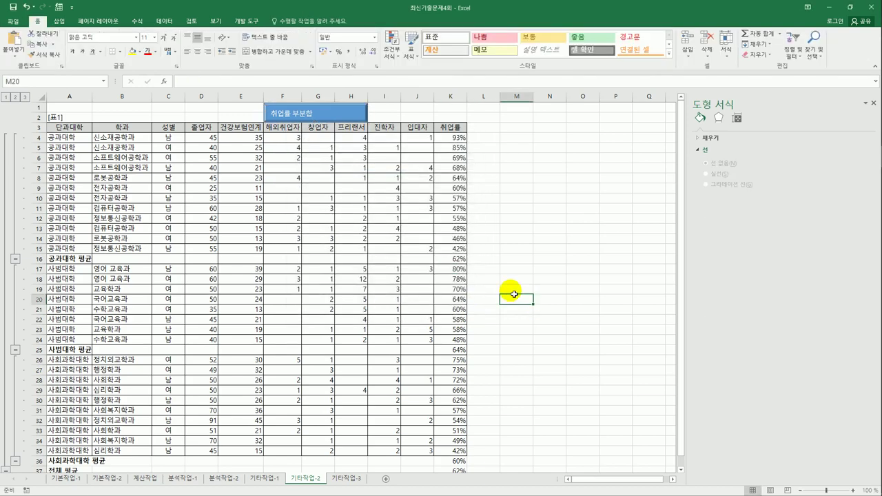
# Start recording a second macro, with a name beginning with 부분합, stored in the current workbook (현재 통합 문서).
pyautogui.click(243, 21)
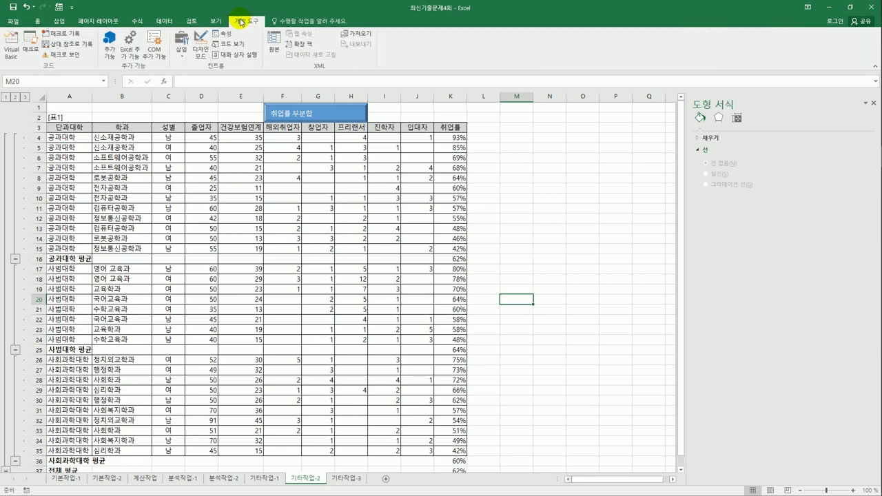
pyautogui.click(59, 36)
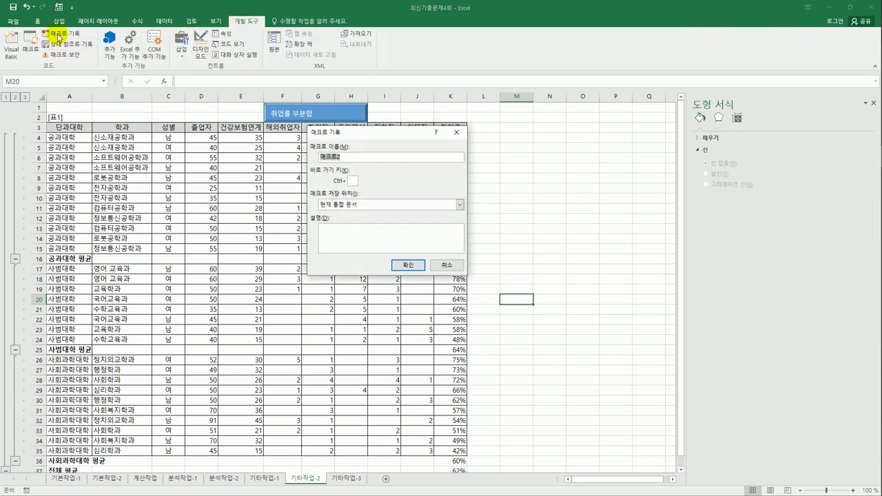
pyautogui.write('부분합')
pyautogui.write('계')
pyautogui.click(408, 264)
# Remove all subtotals from 표1 (모두 제거) and stop recording the macro.
pyautogui.click(204, 138)
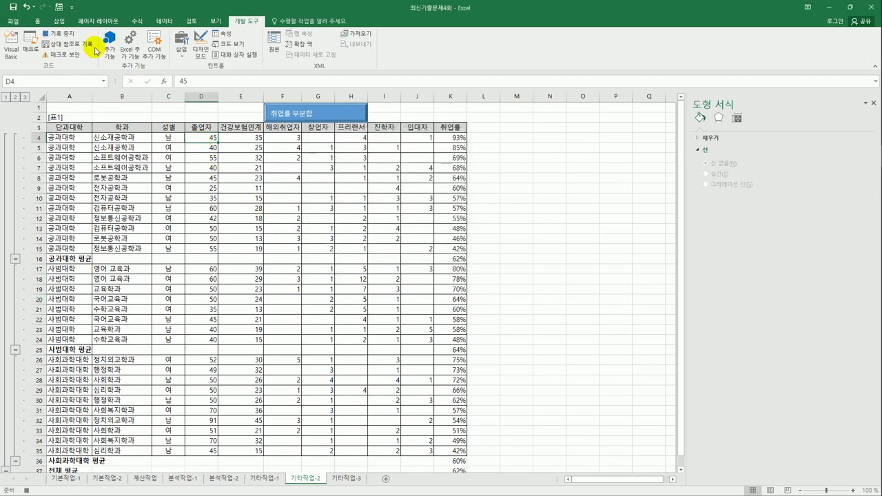
pyautogui.click(157, 21)
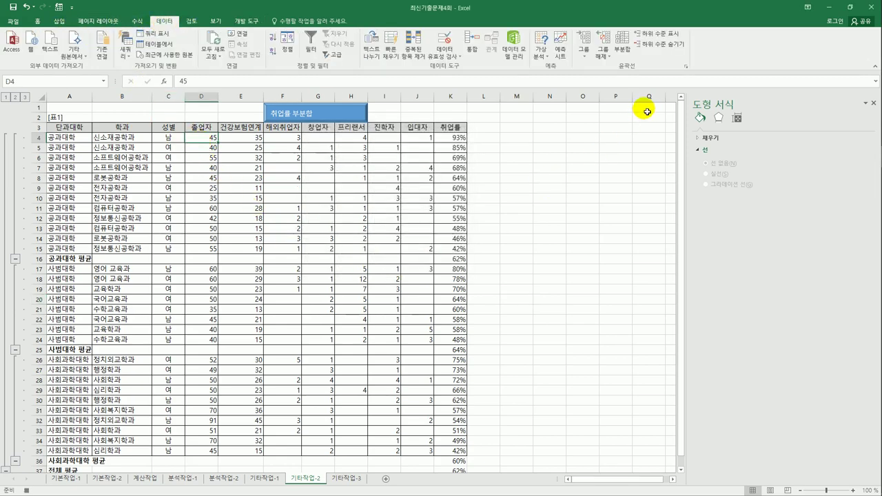
pyautogui.click(620, 42)
pyautogui.click(350, 275)
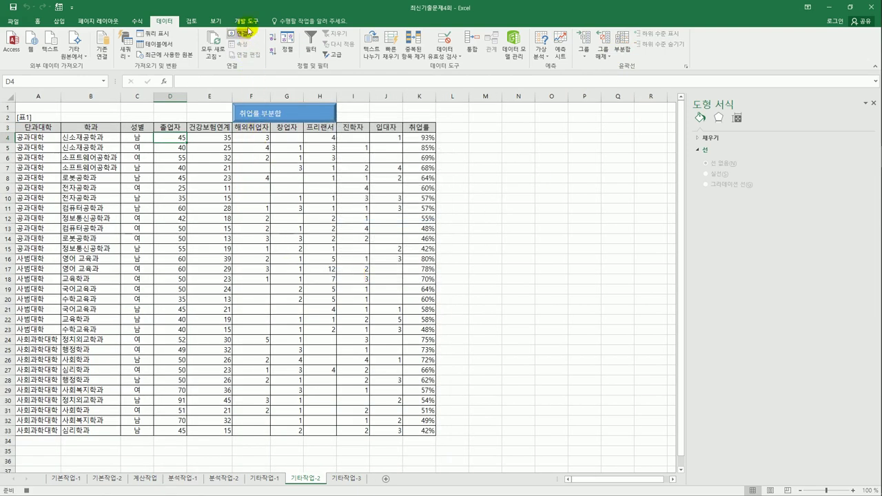
pyautogui.click(245, 21)
pyautogui.click(69, 34)
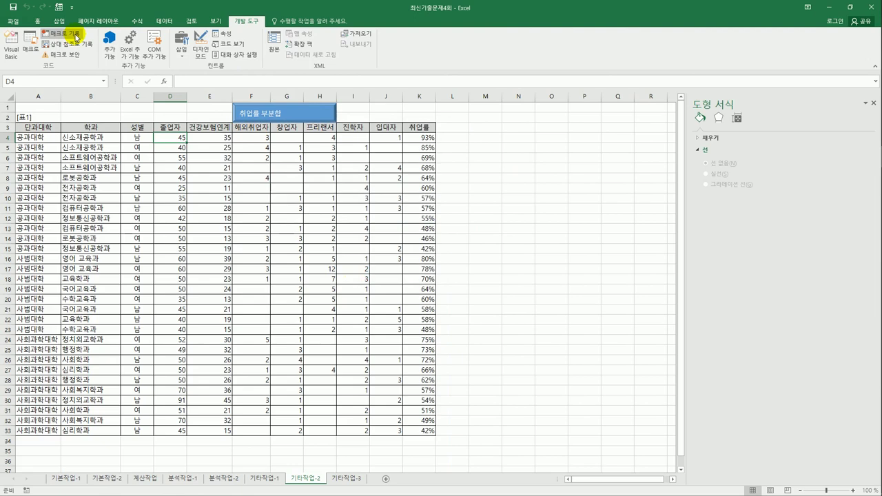
# Rerun the 취업률 부분합 macro, confirming the full re-sort, and draw a bevel (빗면) shape about 5.6 cm wide over I1:K2.
pyautogui.click(59, 21)
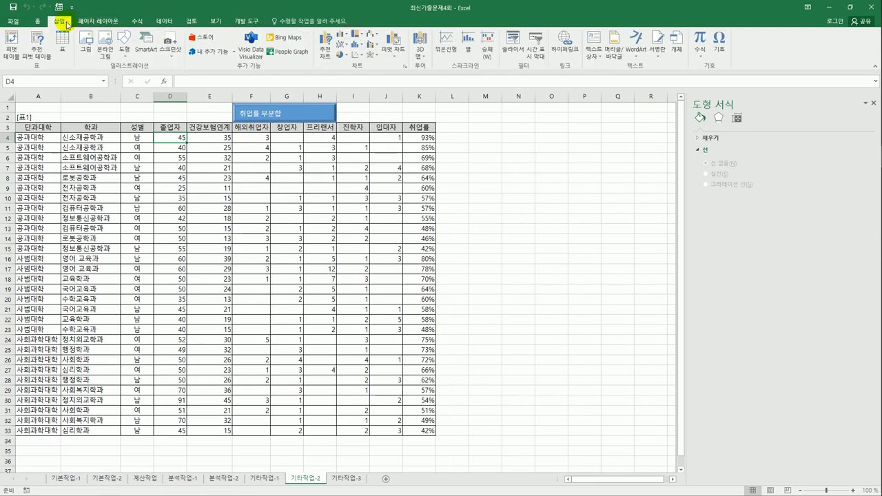
pyautogui.click(123, 46)
pyautogui.click(138, 161)
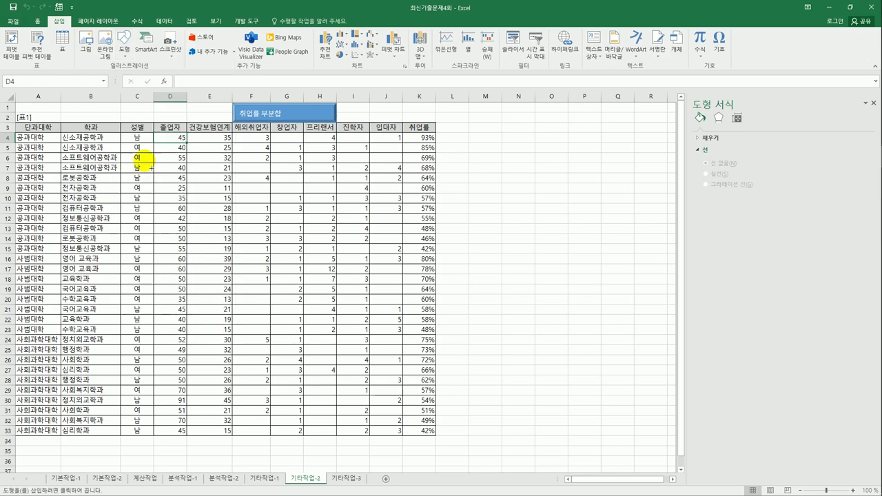
pyautogui.click(333, 109)
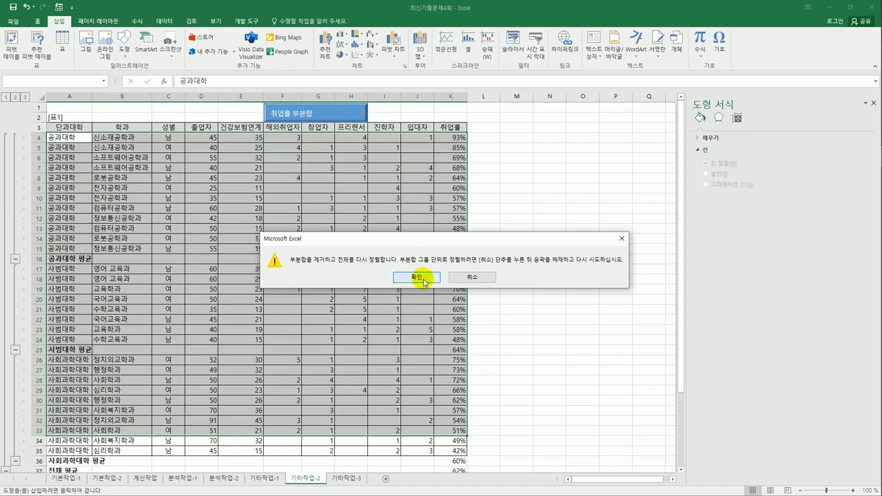
pyautogui.click(421, 278)
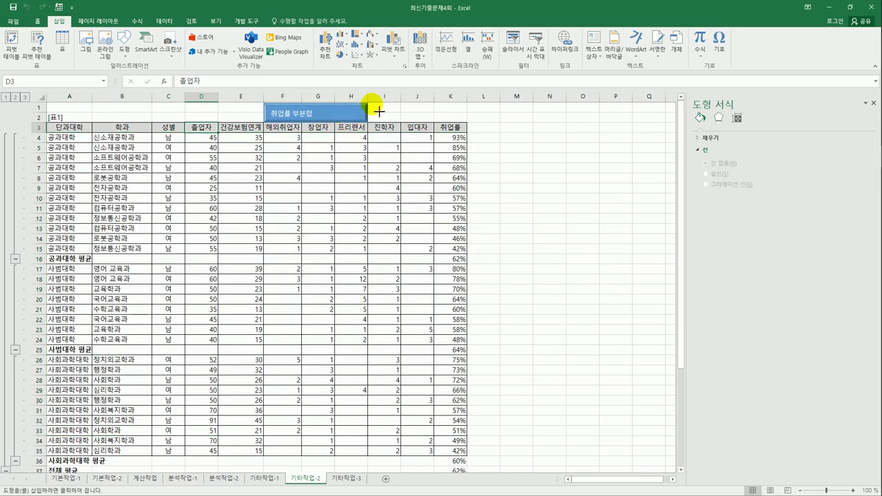
pyautogui.moveTo(378, 110)
pyautogui.mouseDown()
pyautogui.moveTo(473, 128)
pyautogui.moveTo(466, 123)
pyautogui.mouseUp()
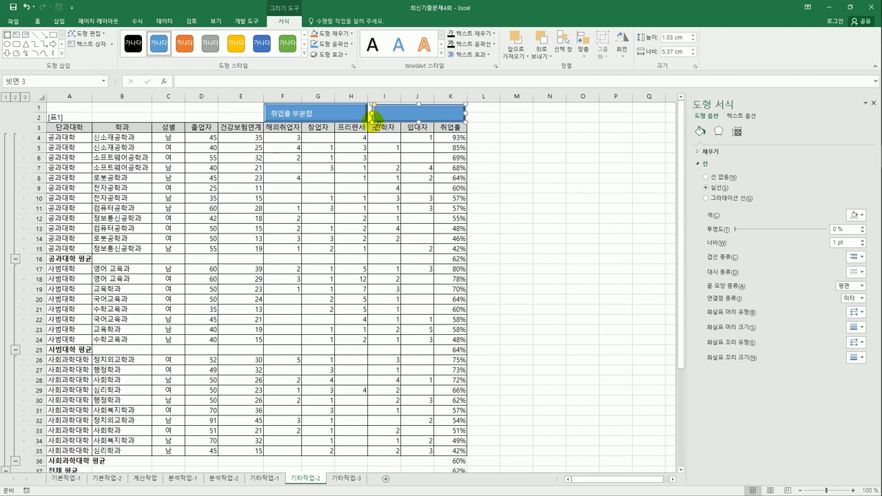
pyautogui.moveTo(370, 113); pyautogui.dragTo(365, 113)
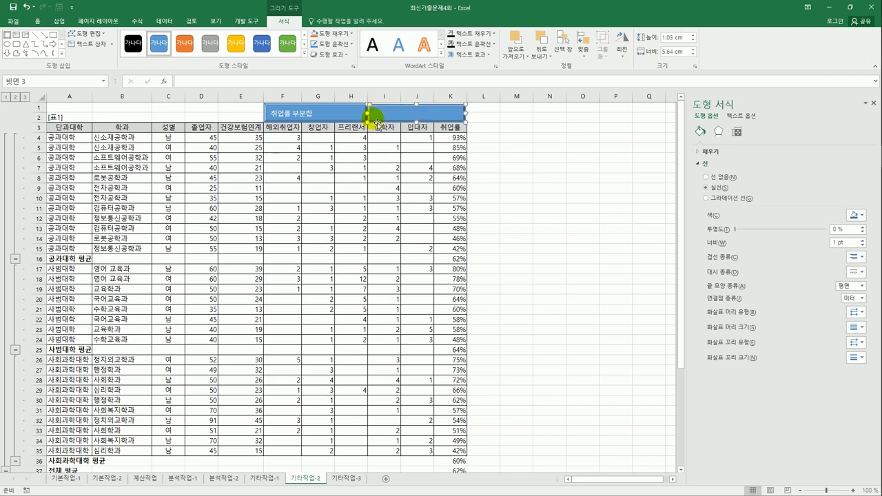
# Widen the second bevel shape to 5.72 cm over I1:K2 and label it 부분합 제거.
pyautogui.moveTo(466, 105); pyautogui.dragTo(471, 105)
pyautogui.click(485, 152)
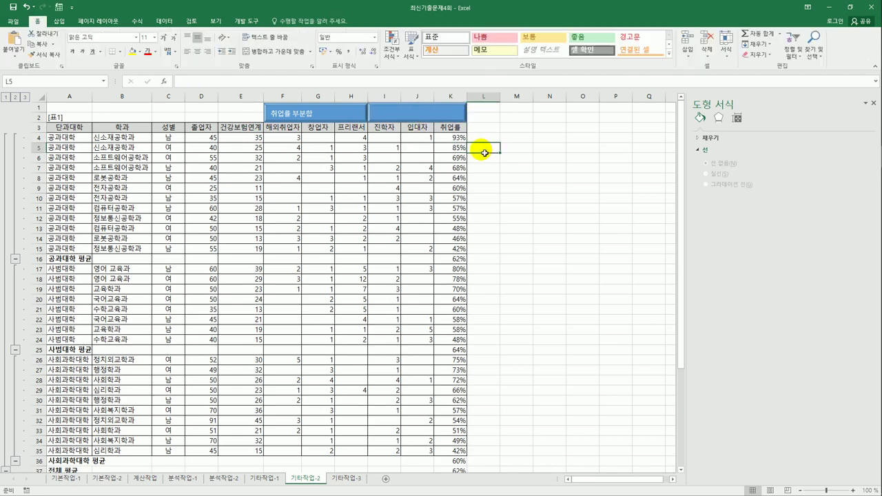
pyautogui.click(402, 118)
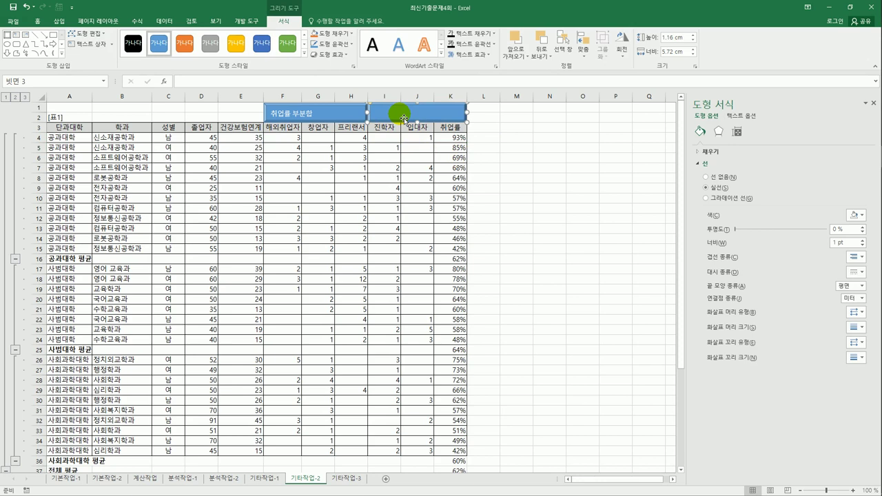
pyautogui.write('부분합 제거')
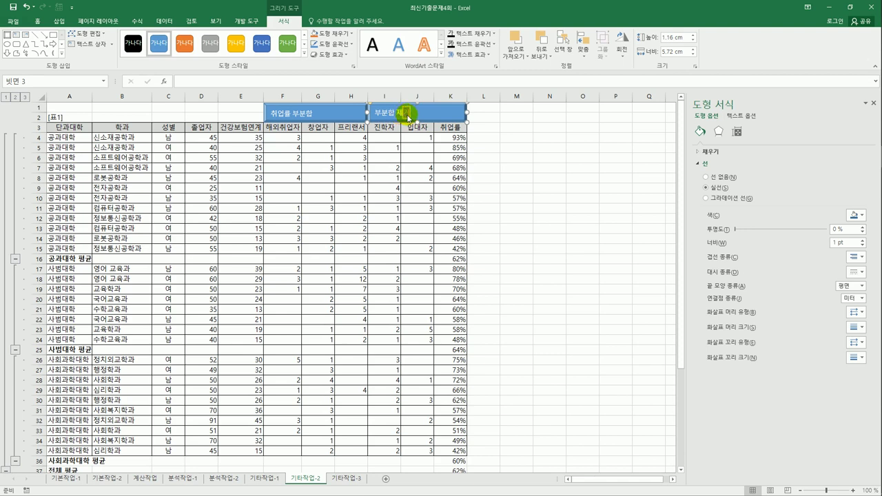
# Assign the macro 부분합제거 to the 부분합 제거 bevel shape and deselect the shape.
pyautogui.rightClick(453, 119)
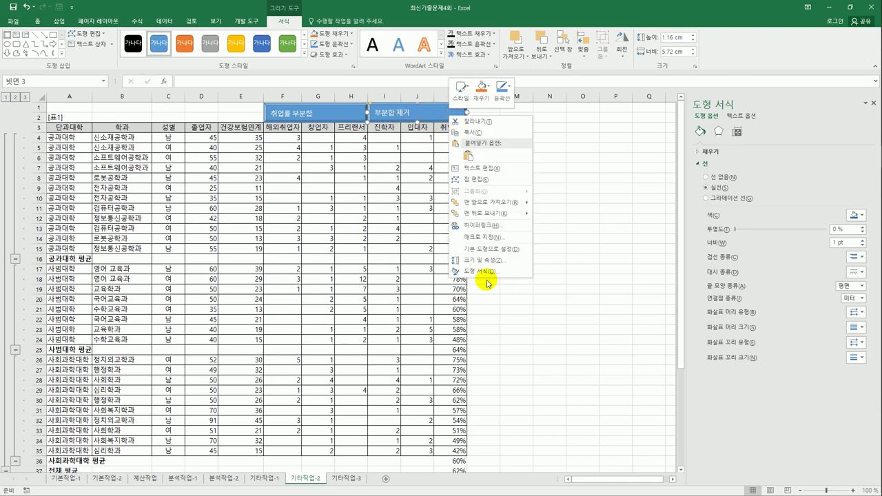
pyautogui.click(481, 236)
pyautogui.click(405, 177)
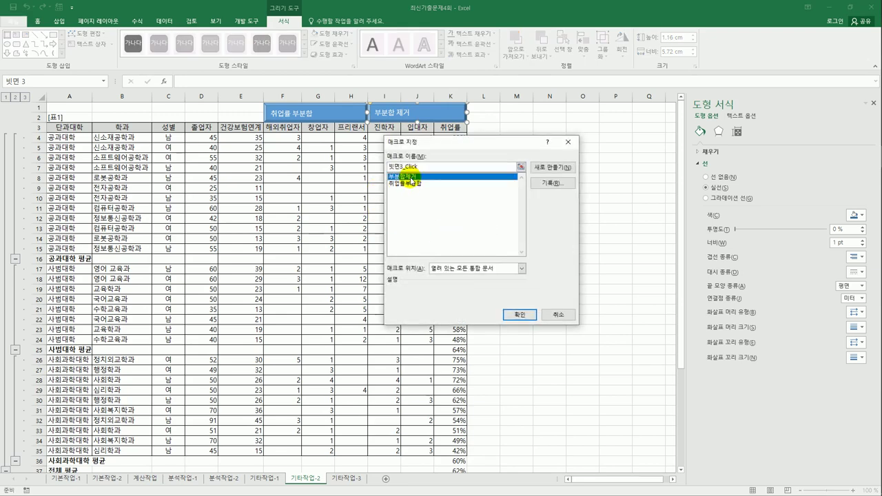
pyautogui.click(519, 315)
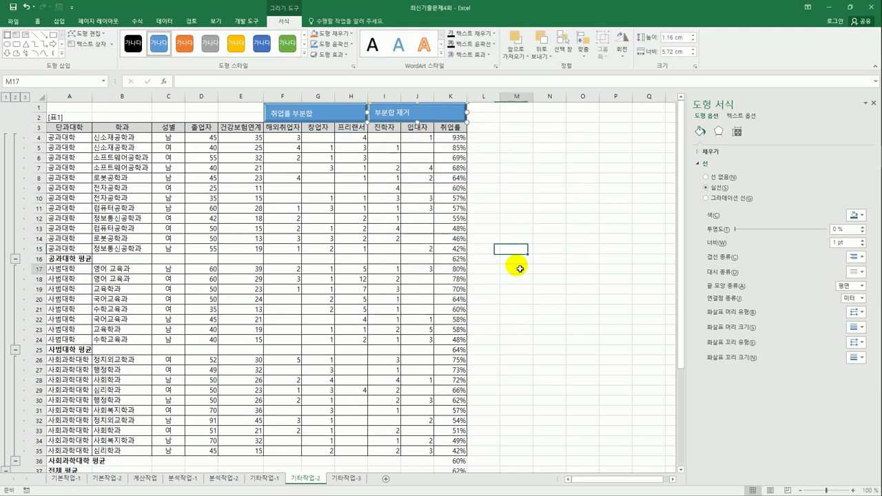
pyautogui.click(515, 268)
# Test both bevel shapes by removing the subtotals, reapplying them with 취업률 부분합, and removing them again.
pyautogui.click(423, 110)
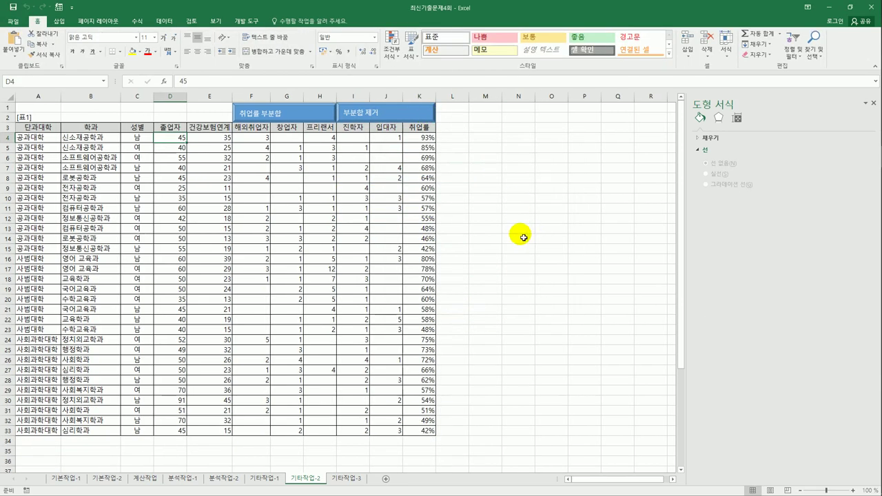
pyautogui.click(283, 114)
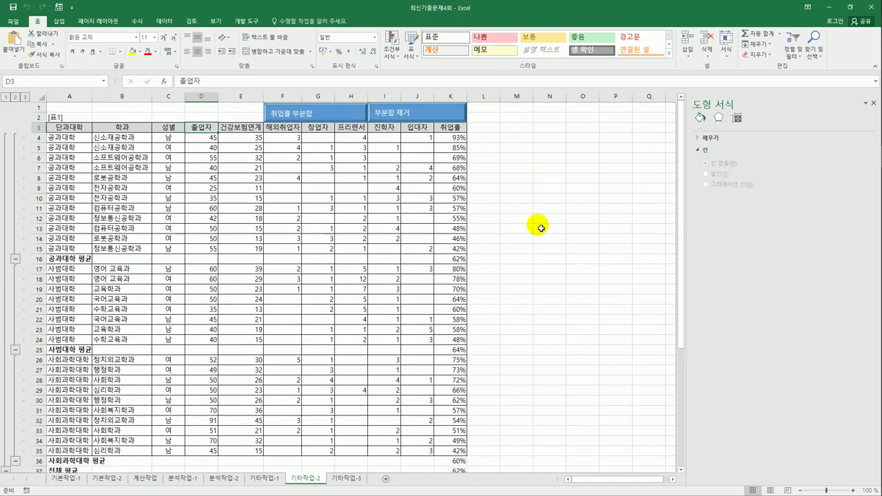
pyautogui.click(422, 113)
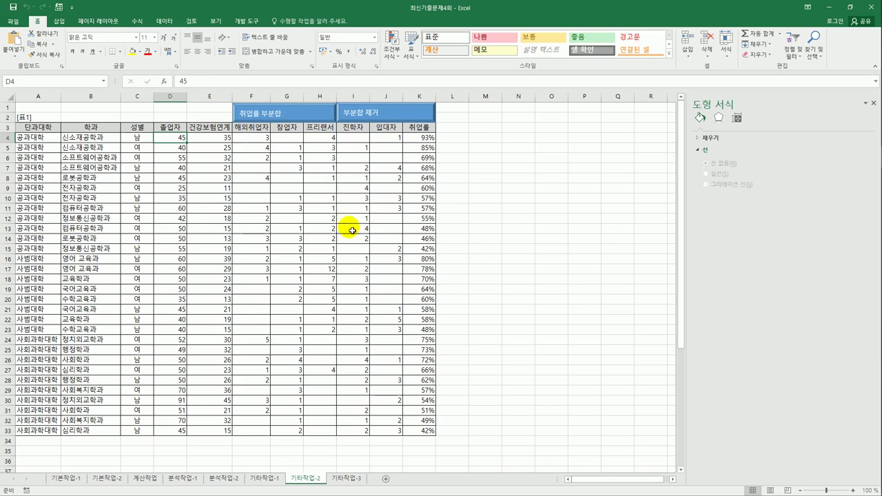
# On sheet 기타작업-3, enable design mode and open the click procedure of the 판매내역입력 command button.
pyautogui.click(347, 477)
pyautogui.click(440, 197)
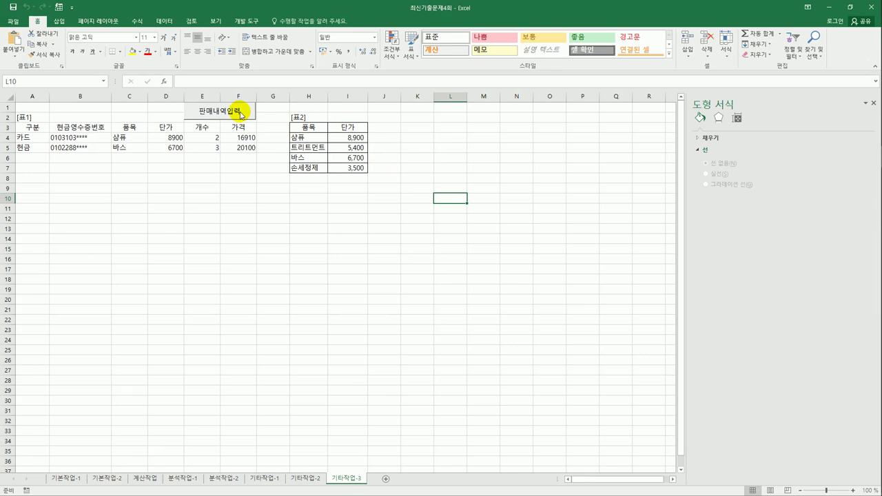
pyautogui.click(245, 21)
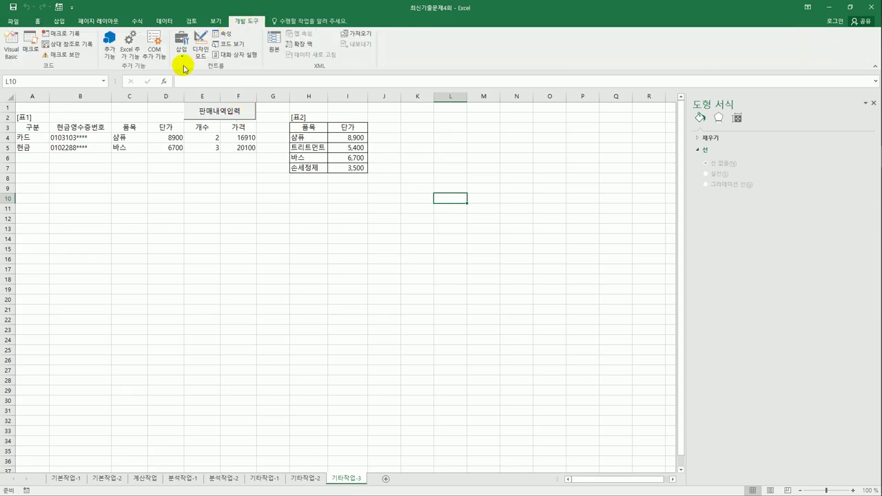
pyautogui.click(199, 47)
pyautogui.click(230, 114)
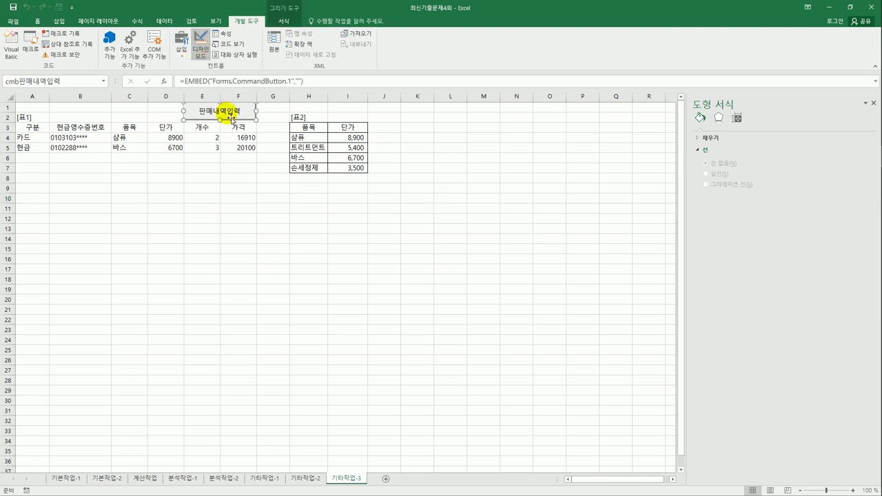
pyautogui.doubleClick(230, 114)
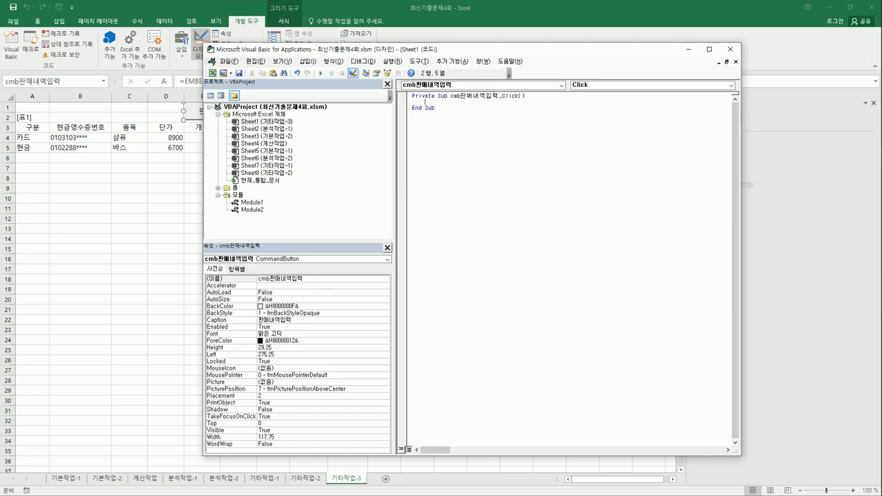
# Write 판매내역.Show in the cmb판매내역입력_Click procedure so the button opens the form.
pyautogui.press('Tab')
pyautogui.write('판매내역.wh')
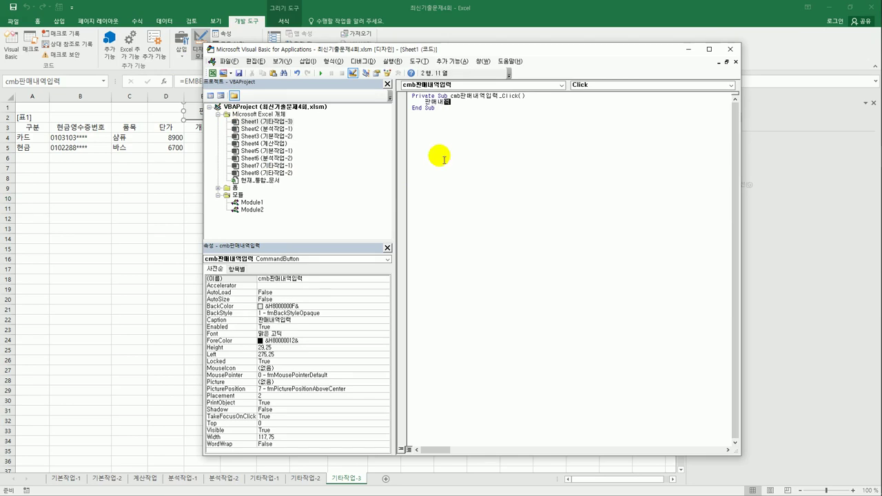
pyautogui.press('BackSpace')
pyautogui.press('BackSpace')
pyautogui.write('sh')
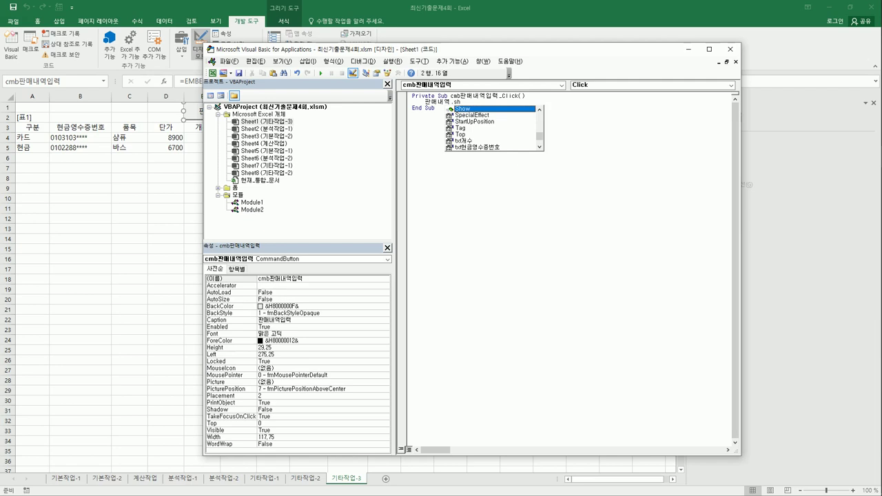
pyautogui.press('Tab')
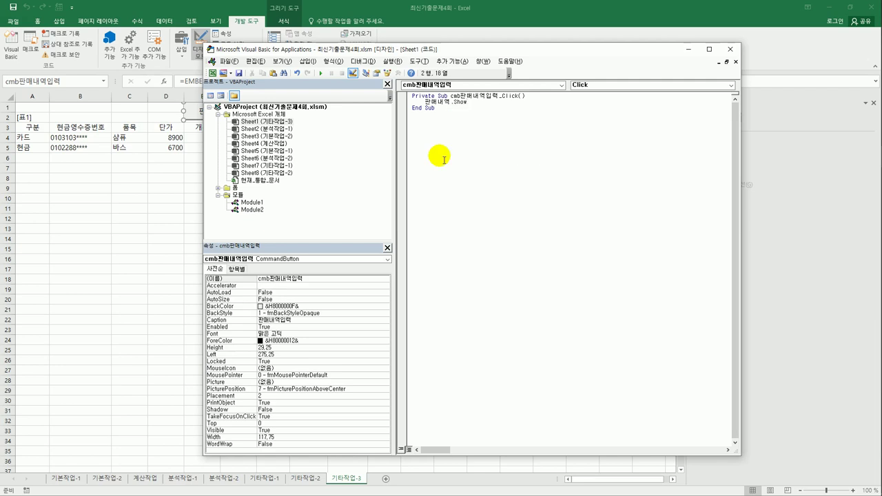
pyautogui.click(443, 159)
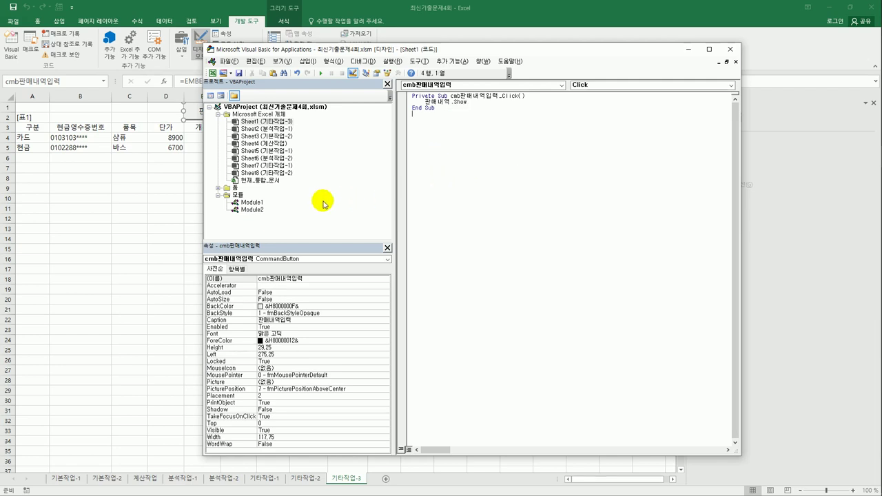
# Open the code of the 판매내역 form and add a UserForm_Initialize procedure.
pyautogui.doubleClick(227, 188)
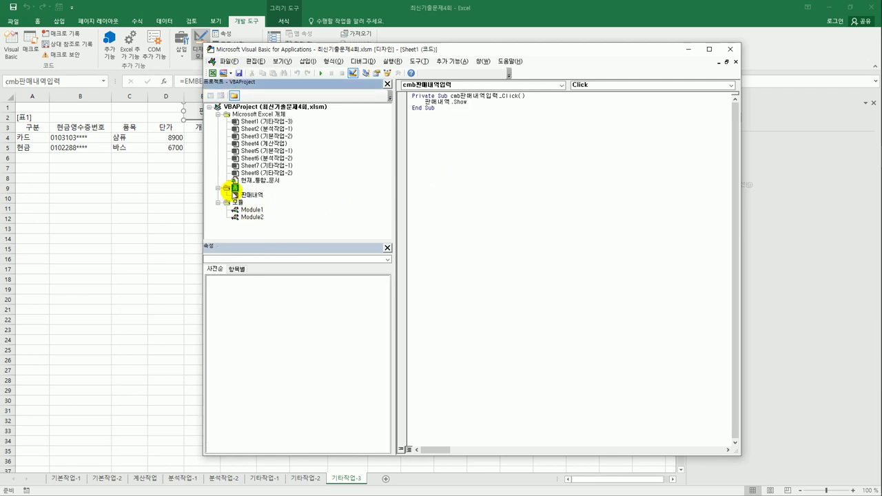
pyautogui.doubleClick(243, 194)
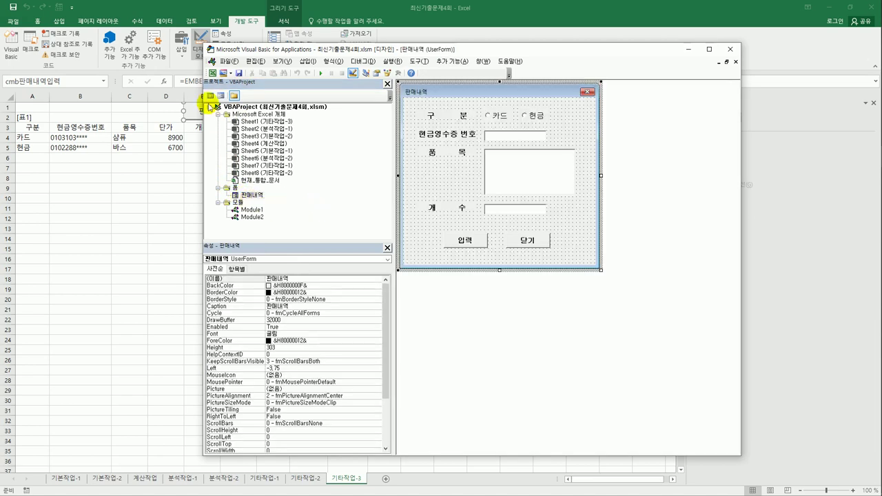
pyautogui.click(210, 95)
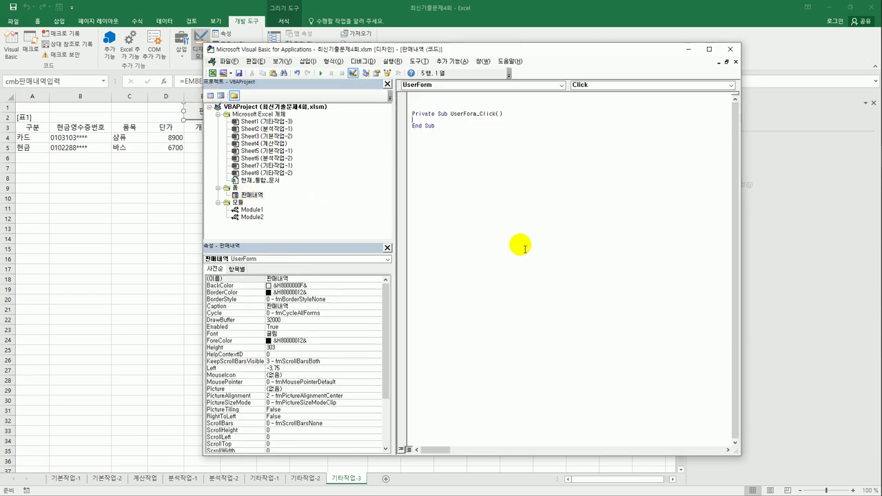
pyautogui.click(587, 85)
pyautogui.click(603, 137)
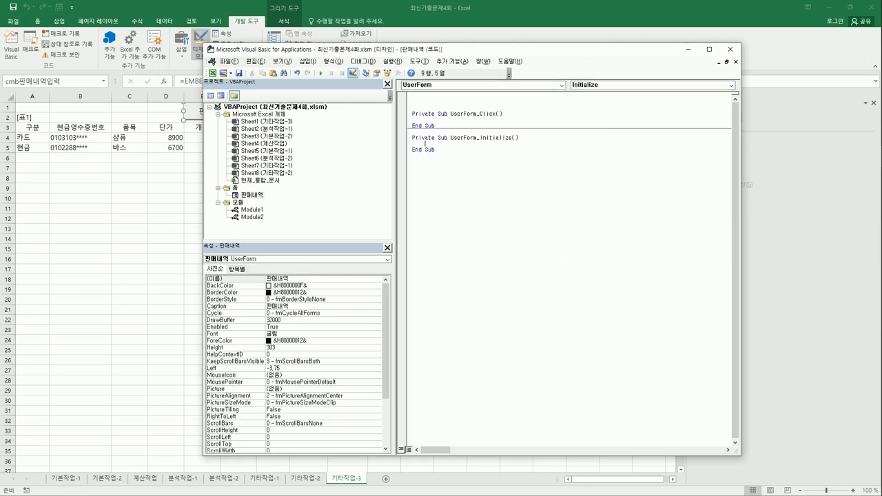
# In UserForm_Initialize, set opt현금 to True and the RowSource of lst품목 to H4:I7.
pyautogui.write('opt현금 =true')
pyautogui.press('Return')
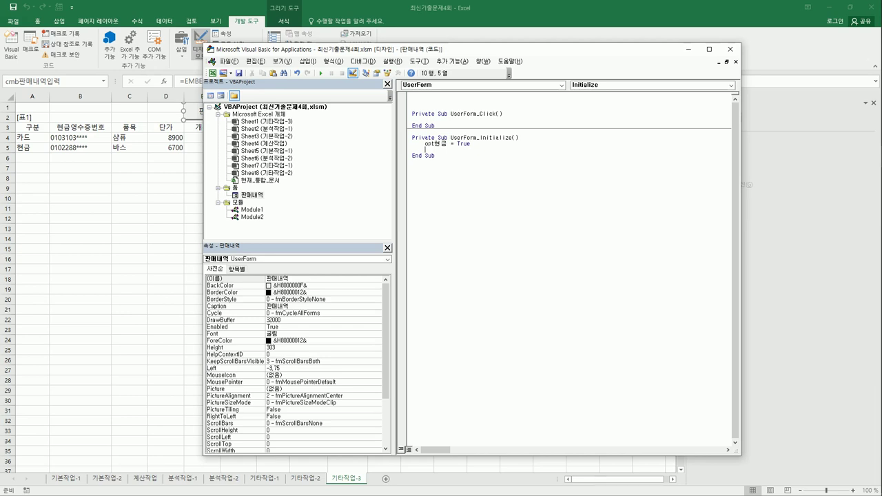
pyautogui.write('lst품목.')
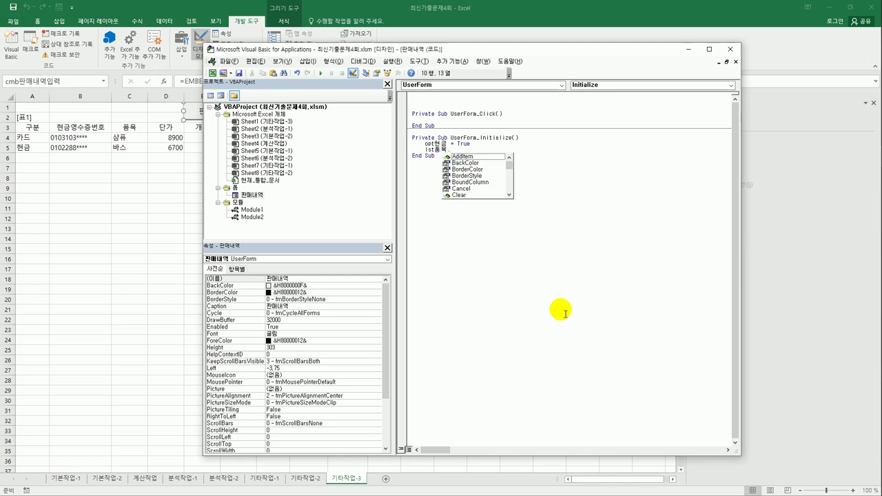
pyautogui.write('r')
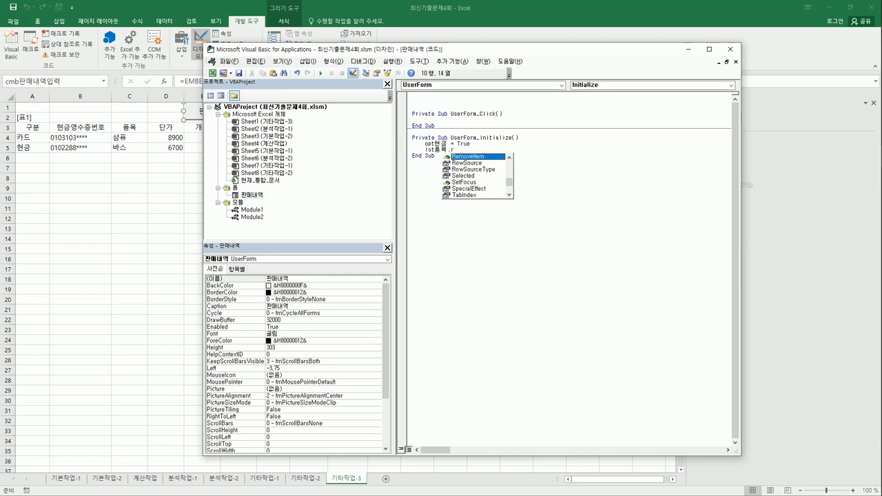
pyautogui.write('o')
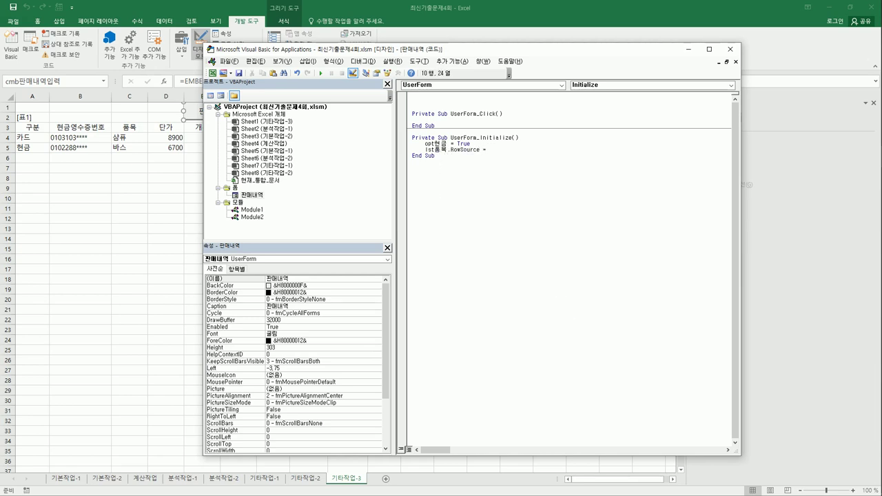
pyautogui.write(' ㅗ')
pyautogui.write('4:I7"')
pyautogui.press('Return')
# Set the ColumnCount of lst품목 to 2 in UserForm_Initialize.
pyautogui.write('lst품목.')
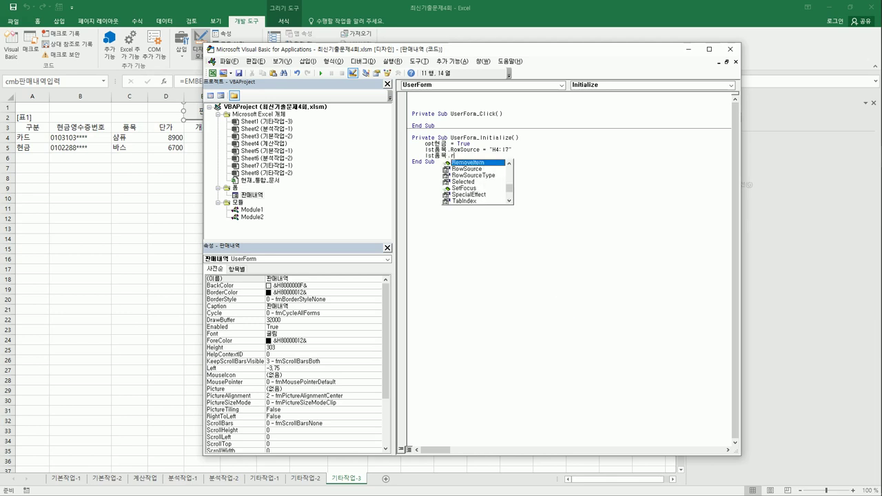
pyautogui.write('co')
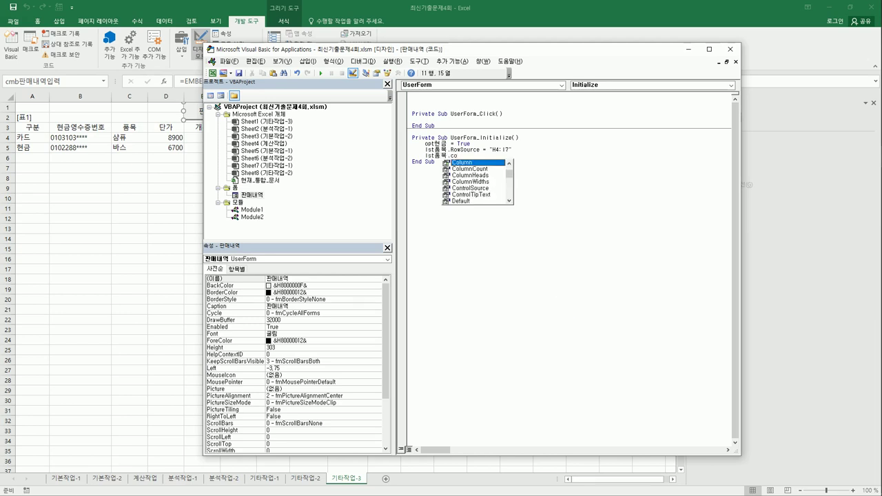
pyautogui.press('Down')
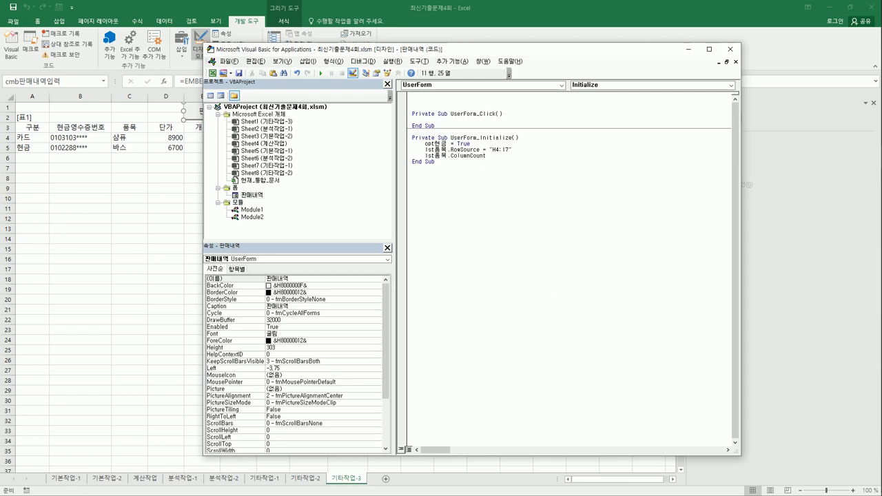
pyautogui.press('Down')
# Add a click procedure for the form's cmd닫기 button.
pyautogui.click(532, 85)
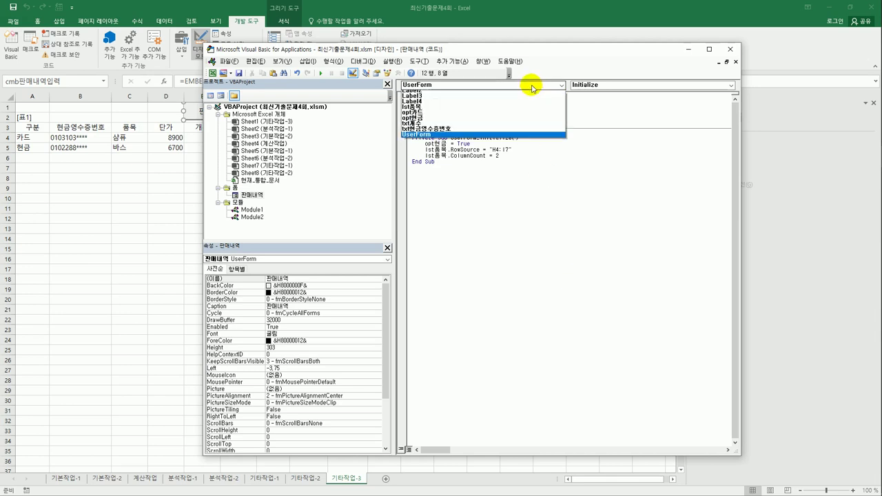
pyautogui.scroll(3, 532, 97)
pyautogui.click(528, 103)
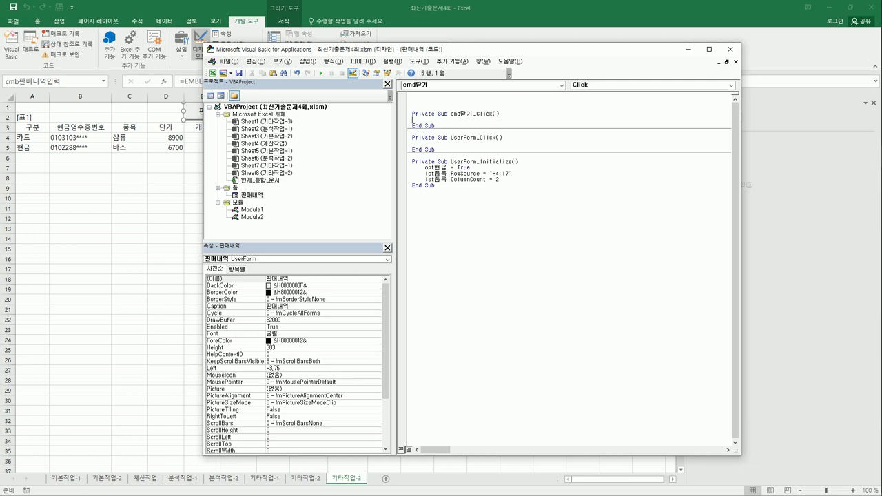
# In cmd닫기_Click, add a message box that displays the current time with the title "종료".
pyautogui.write('sgbox')
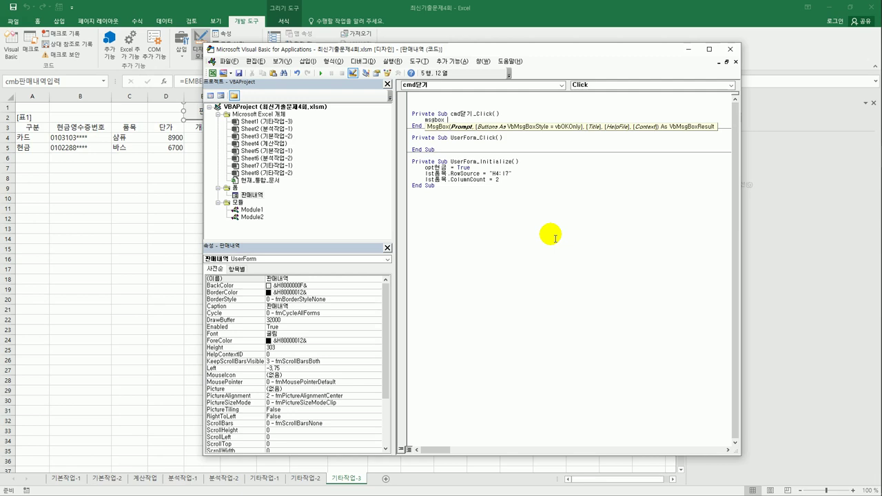
pyautogui.write('tim')
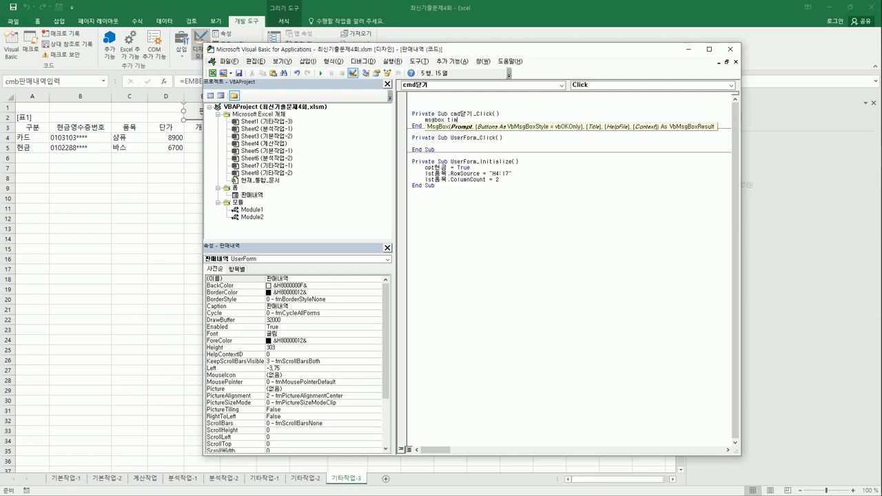
pyautogui.write('e,')
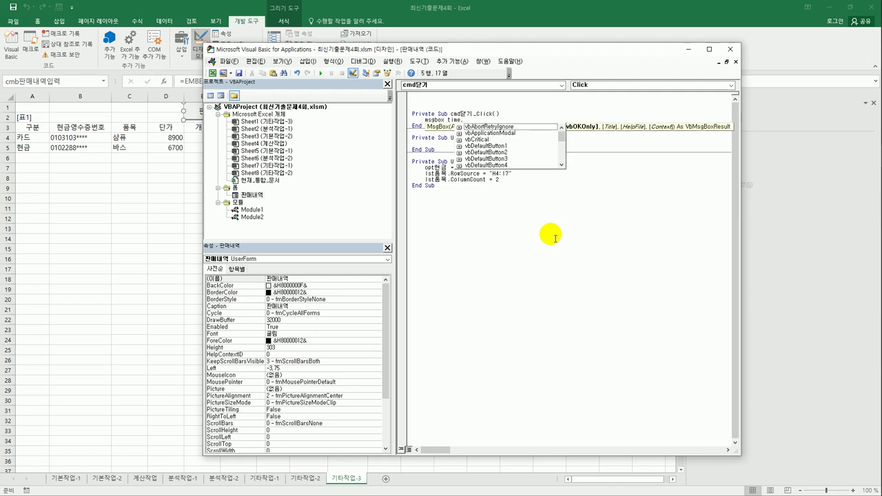
pyautogui.write(',')
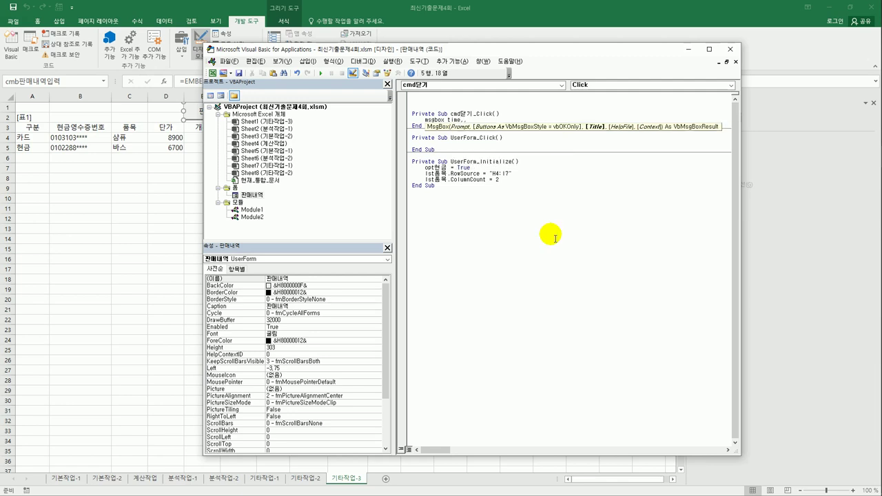
pyautogui.write('"')
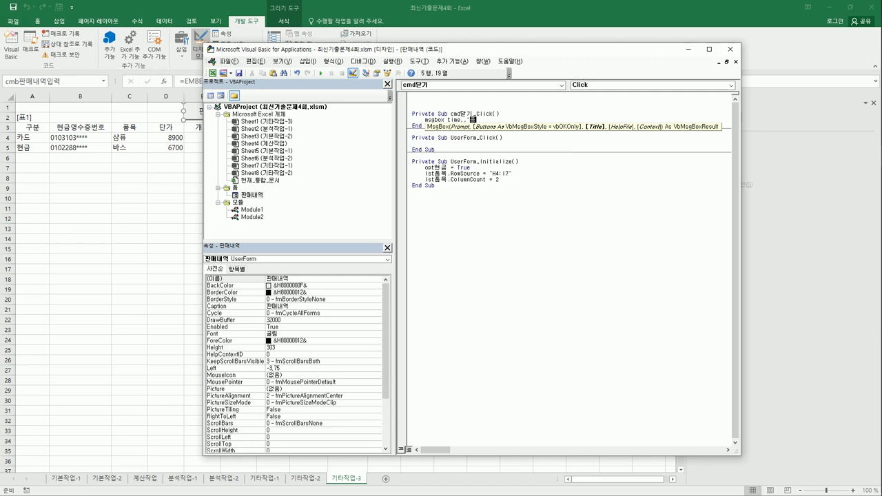
pyautogui.write('료"')
pyautogui.press('Return')
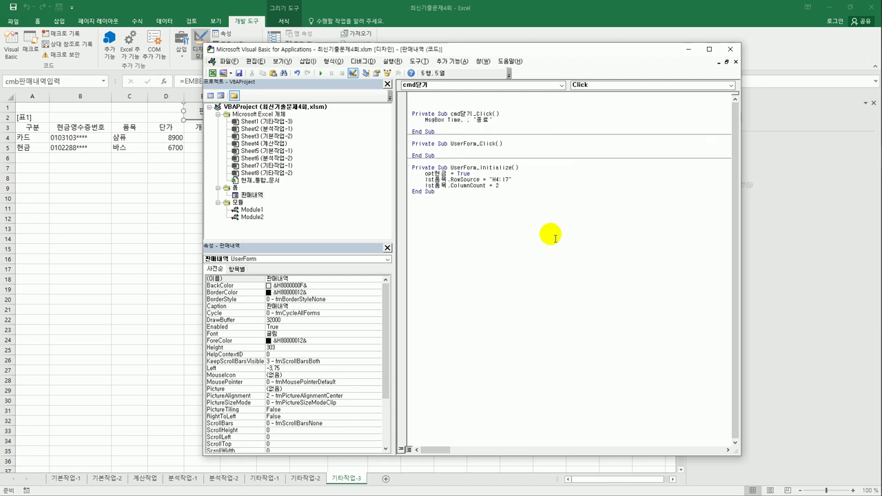
# Add an Unload Me statement below the message box in cmd닫기_Click to close the form.
pyautogui.write('unload ')
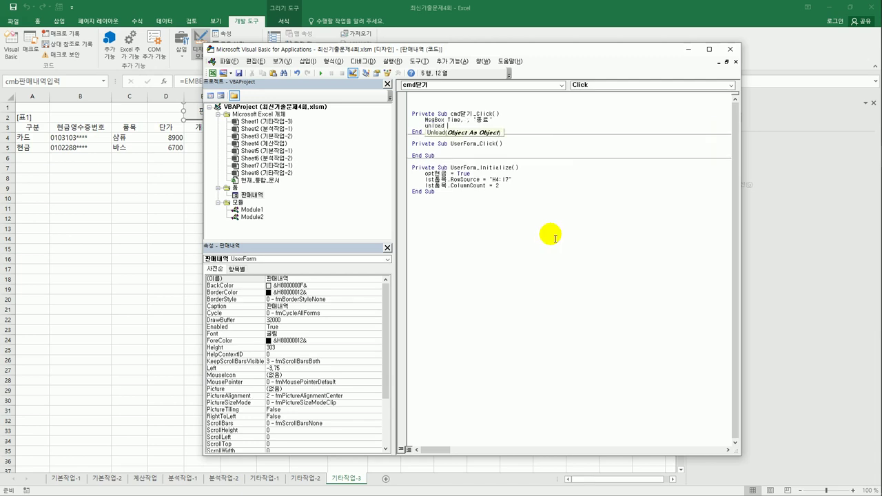
pyautogui.write('me')
pyautogui.press('Down')
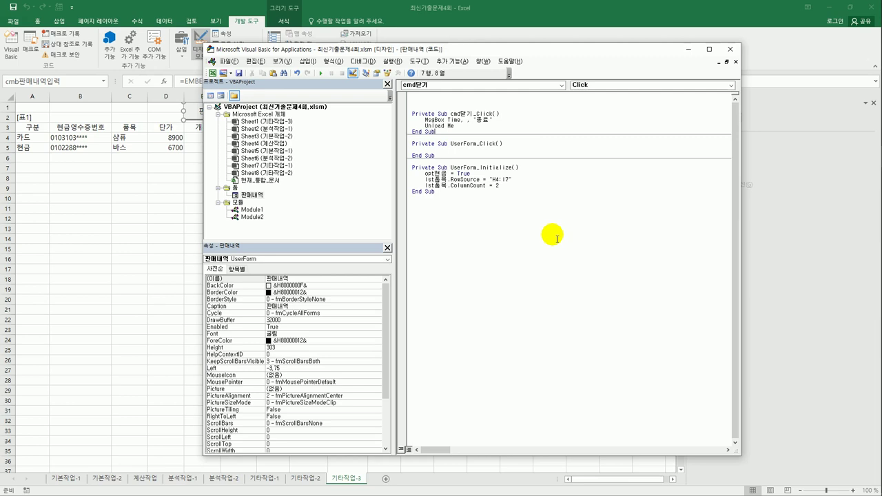
# Add a click procedure for the form's cmd입력 button and move the code editor away from the worksheet data.
pyautogui.click(562, 85)
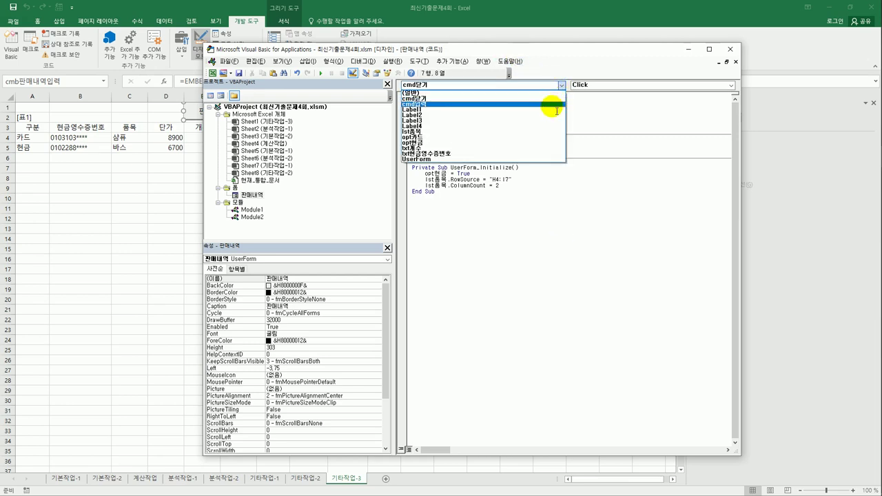
pyautogui.click(552, 104)
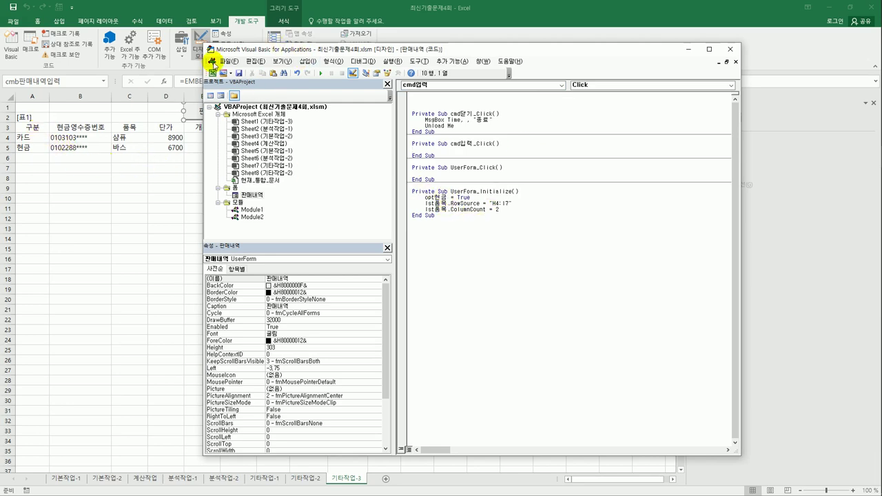
pyautogui.moveTo(262, 51); pyautogui.dragTo(319, 46)
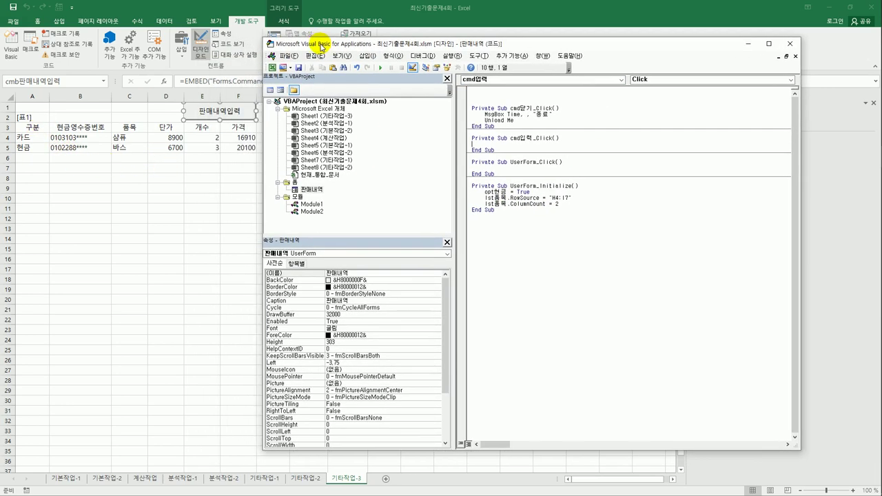
# Return to the worksheet and examine the layout of [표1] and the unit prices in [표2].
pyautogui.hotkey('alt', 'F11')
pyautogui.click(30, 118)
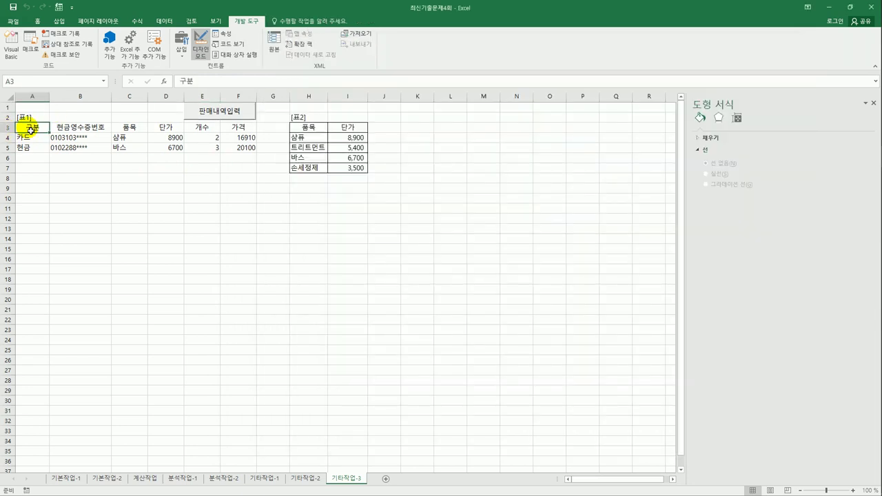
pyautogui.moveTo(38, 119); pyautogui.dragTo(232, 148)
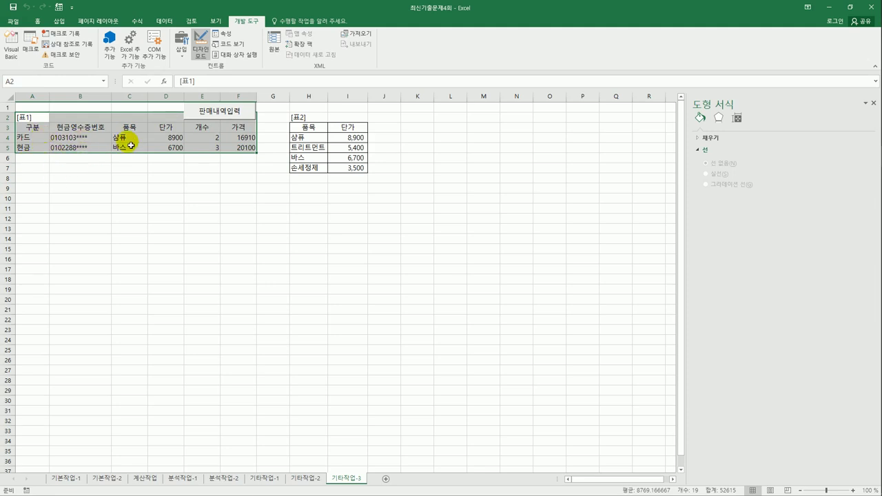
pyautogui.moveTo(356, 138); pyautogui.dragTo(364, 171)
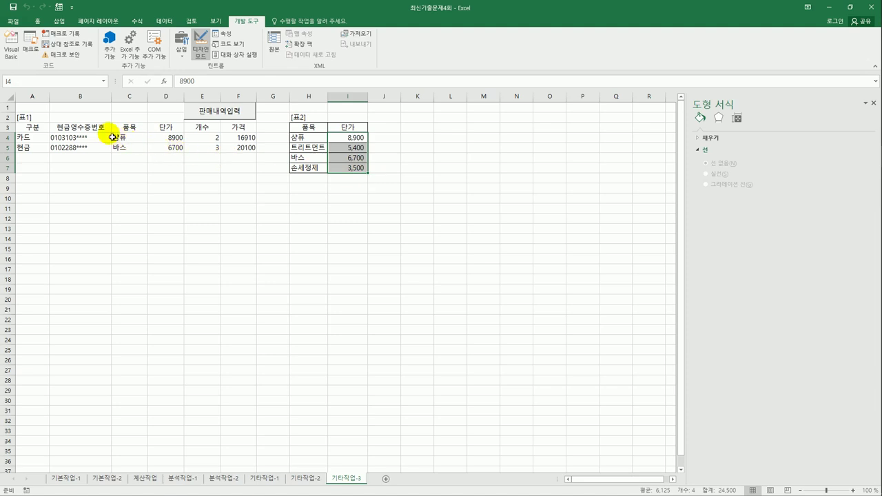
# Turn off design mode and test the 판매내역 form by selecting 샴푸 in its item list, closing the form when done.
pyautogui.click(200, 45)
pyautogui.click(229, 117)
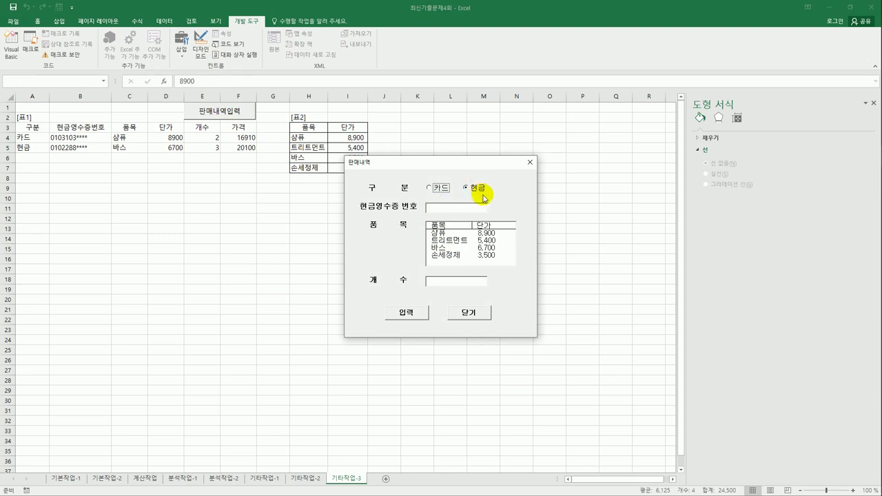
pyautogui.click(459, 227)
pyautogui.click(460, 232)
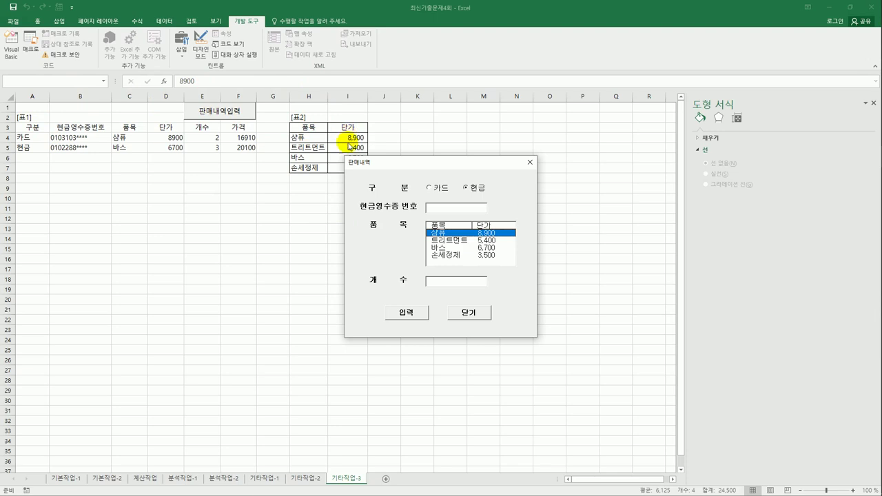
pyautogui.click(529, 163)
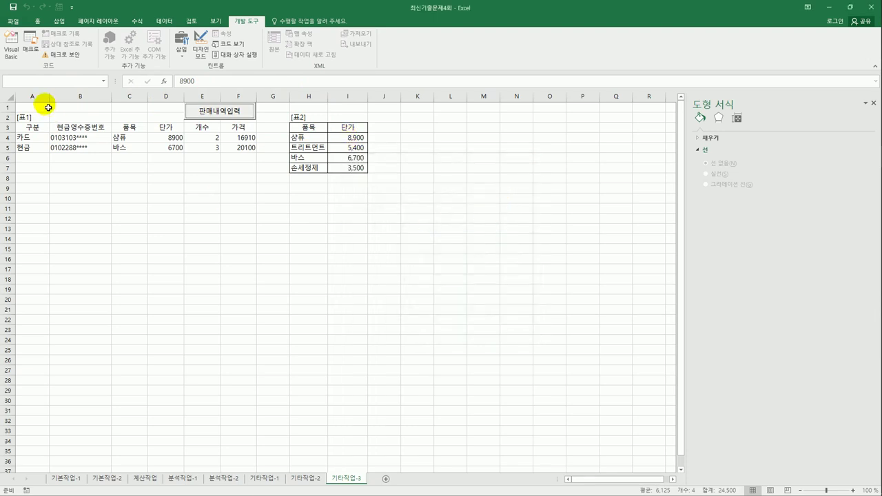
# In cmd입력_Click, set i to Range("A3").CurrentRegion.Rows.Count + 2.
pyautogui.click(11, 49)
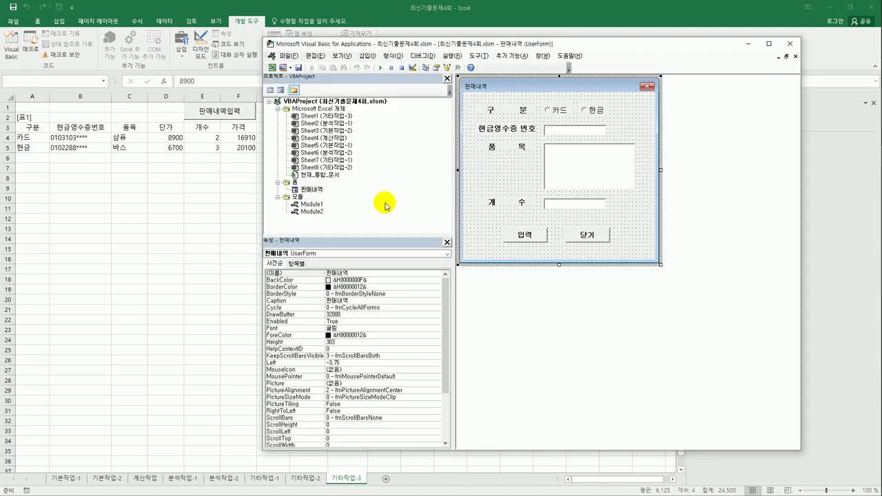
pyautogui.doubleClick(540, 235)
pyautogui.press('Tab')
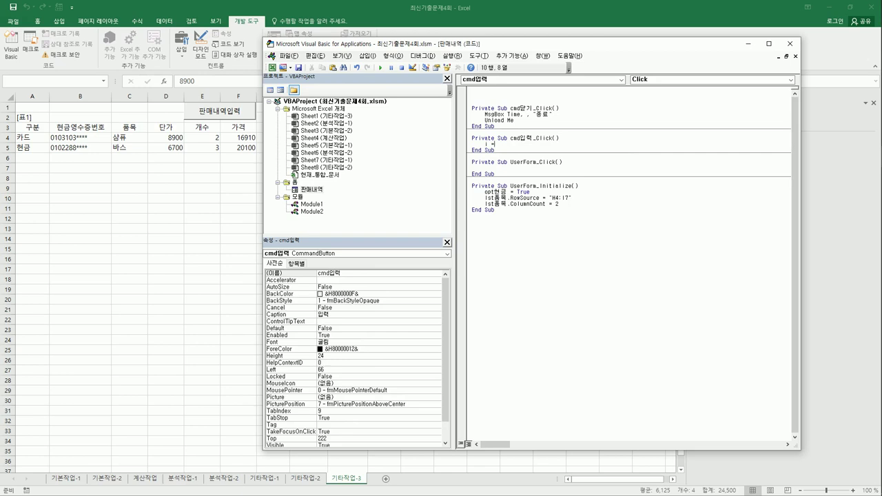
pyautogui.write('i =range(')
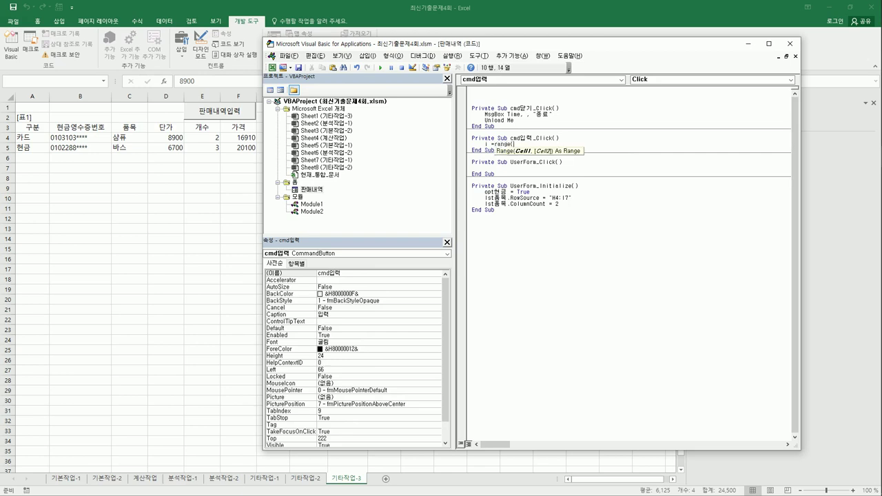
pyautogui.write('"A3").cur')
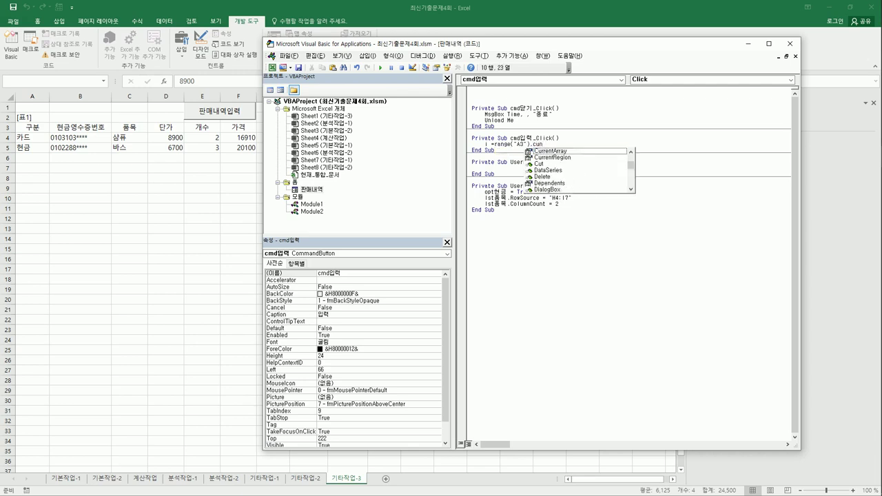
pyautogui.write('rentRegion.Rows.Count')
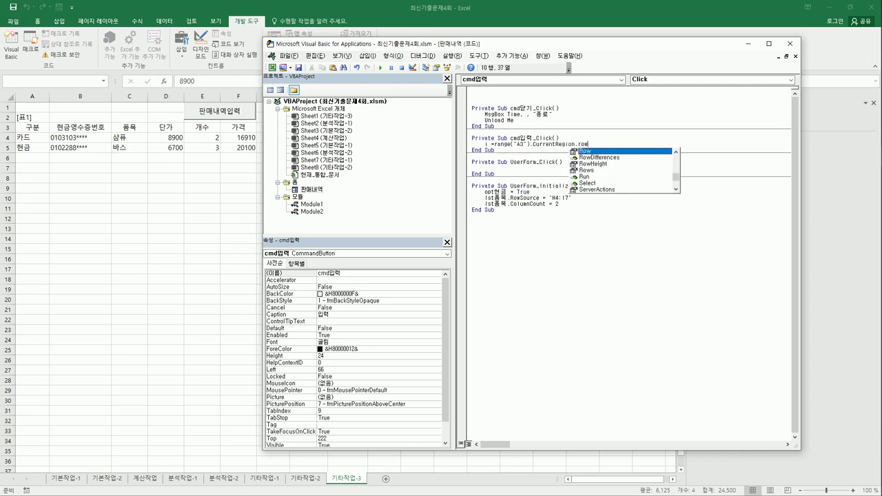
pyautogui.write(' +')
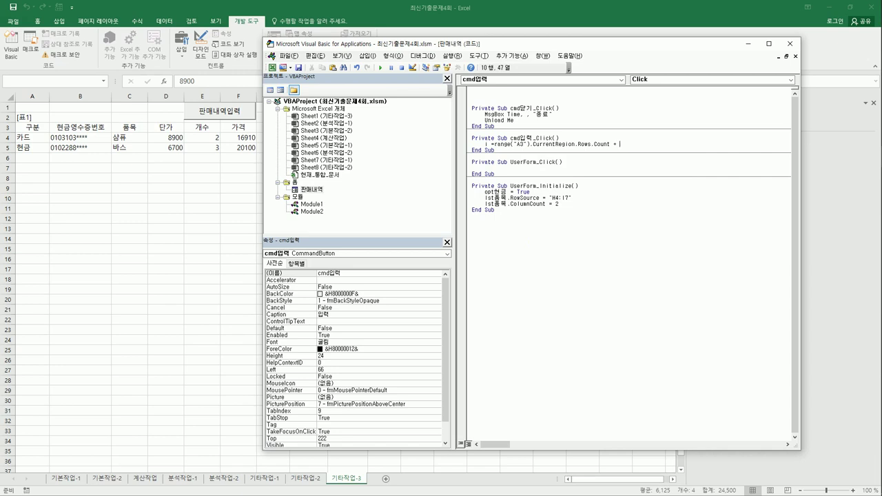
pyautogui.write(' 2')
pyautogui.press('Return')
pyautogui.press('Return')
# Begin a statement with Cells(i,1) below the row calculation in cmd입력_Click.
pyautogui.write('ce')
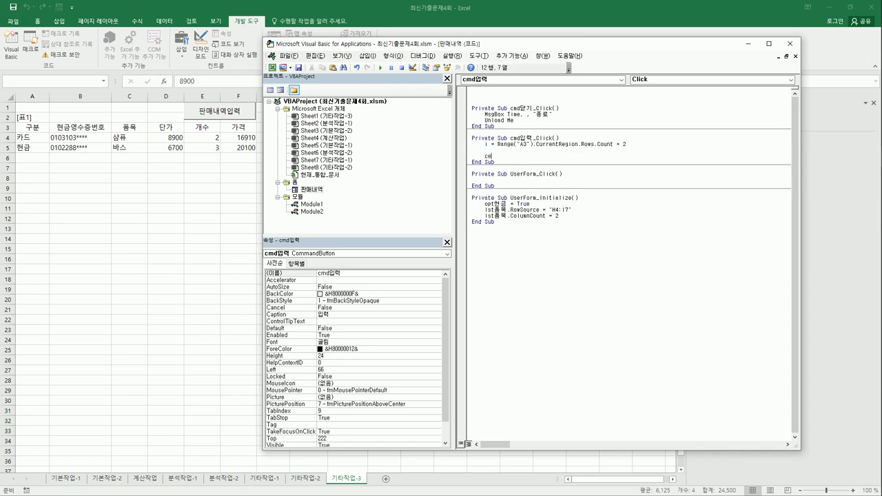
pyautogui.write('lls(')
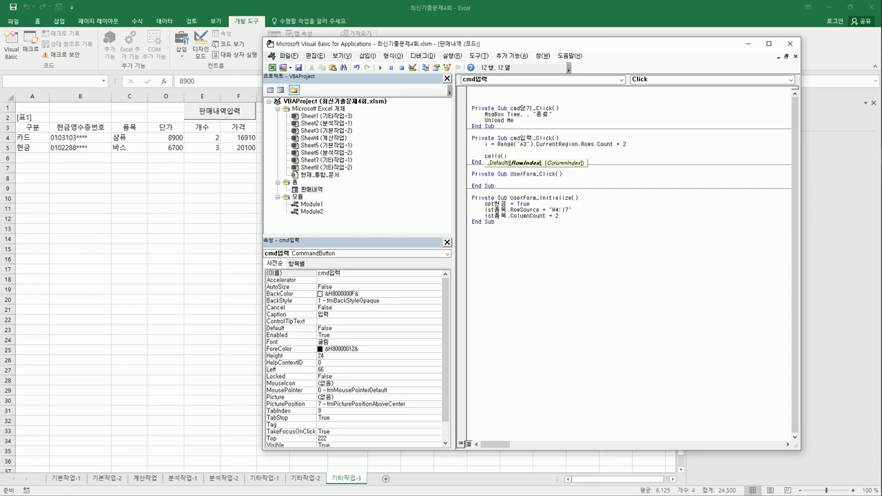
pyautogui.write('i,1')
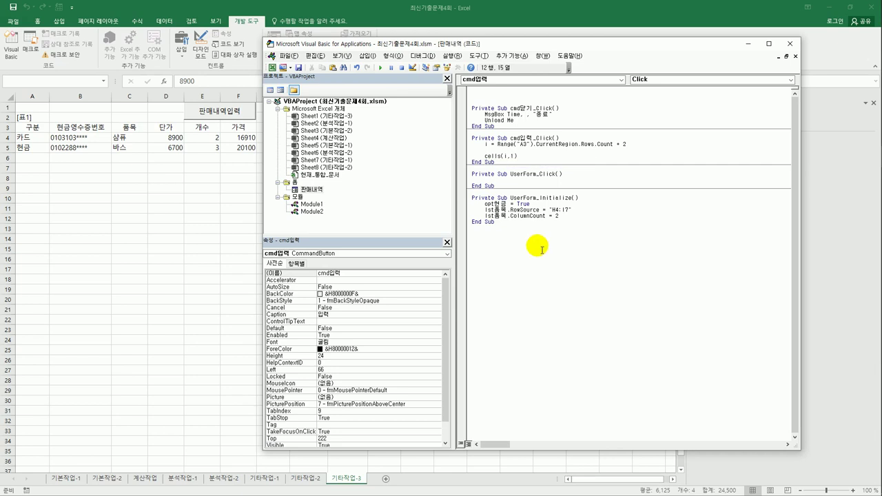
# Open the 판매내역 form from the worksheet to check its 구분 options, and close it.
pyautogui.click(227, 113)
pyautogui.click(227, 113)
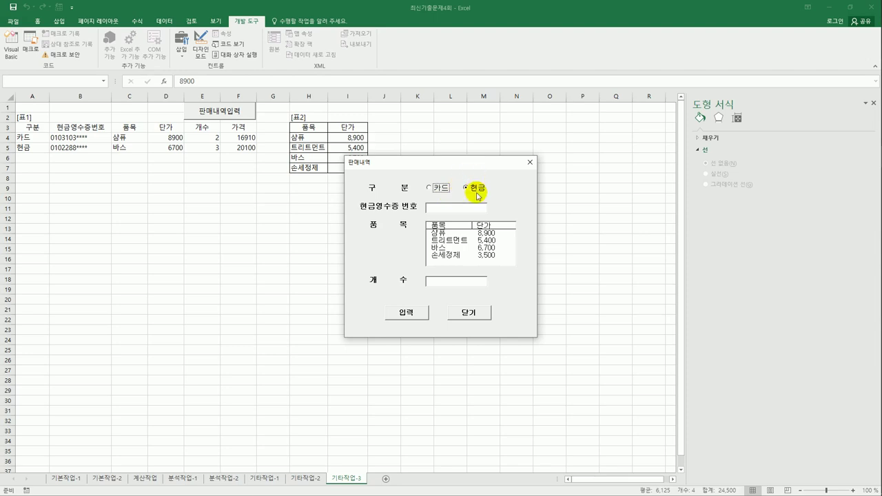
pyautogui.click(530, 162)
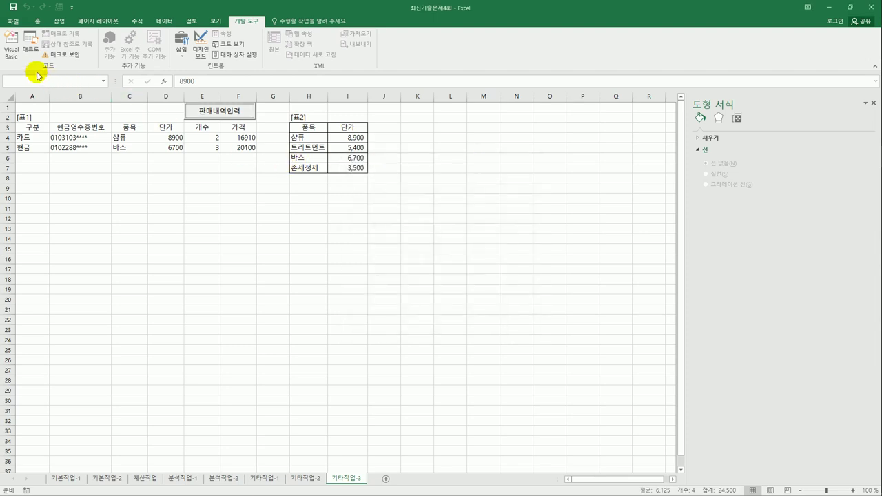
# In cmd입력_Click, add an If condition for opt카드 = True that sets Cells(i, 1) to "카드".
pyautogui.click(11, 49)
pyautogui.doubleClick(528, 232)
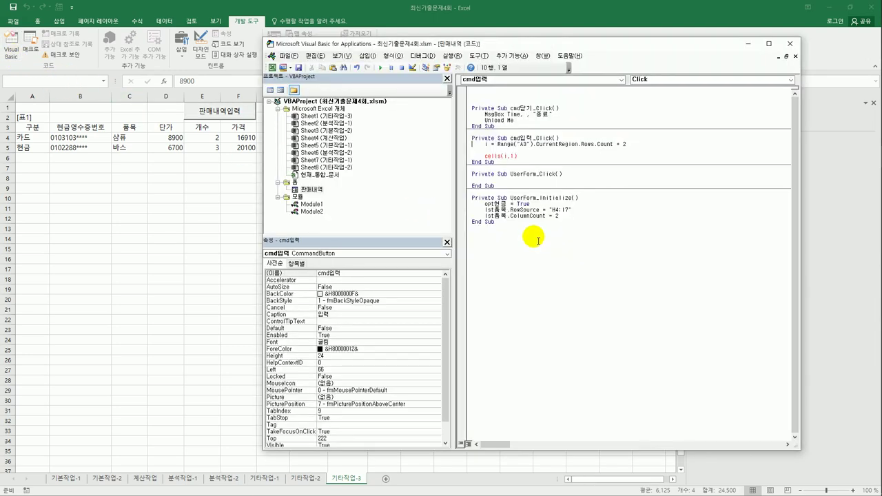
pyautogui.click(508, 151)
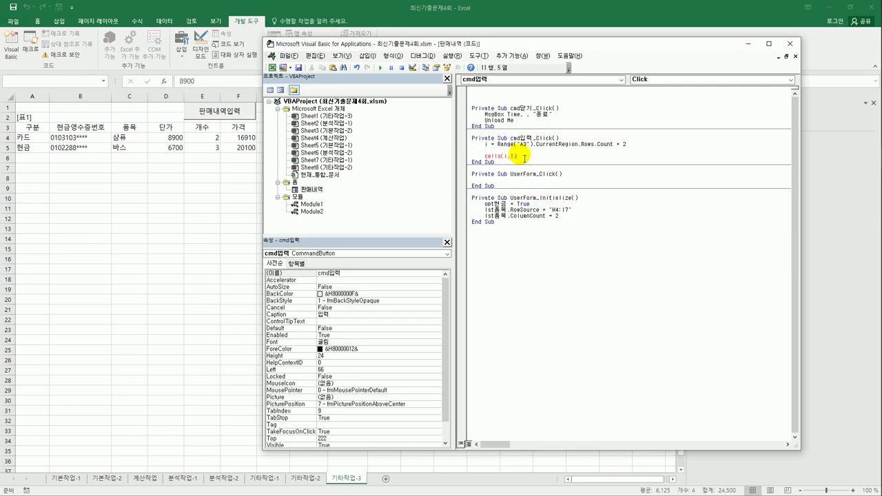
pyautogui.press('Return')
pyautogui.write('if op')
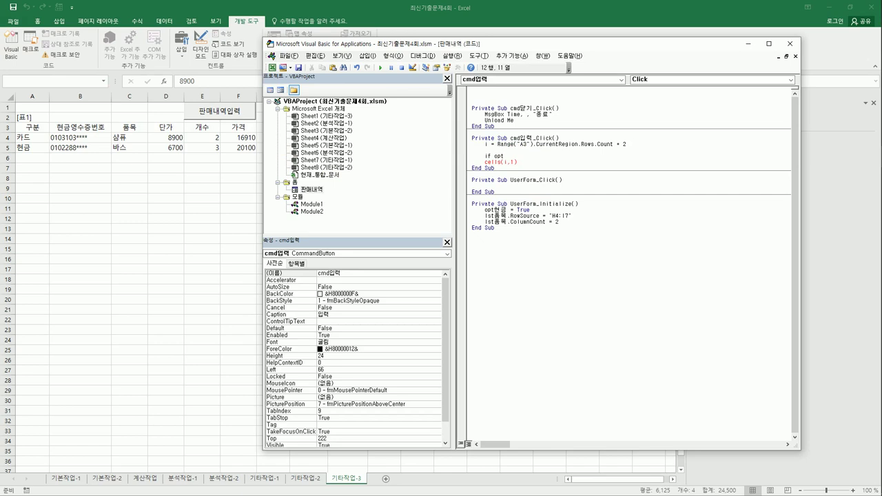
pyautogui.write('t카드 = tre')
pyautogui.press('BackSpace')
pyautogui.write('ue then')
pyautogui.press('Return')
pyautogui.press('BackSpace')
pyautogui.press('BackSpace')
pyautogui.press('BackSpace')
pyautogui.press('BackSpace')
pyautogui.press('End')
pyautogui.write('= "카드"')
pyautogui.press('Return')
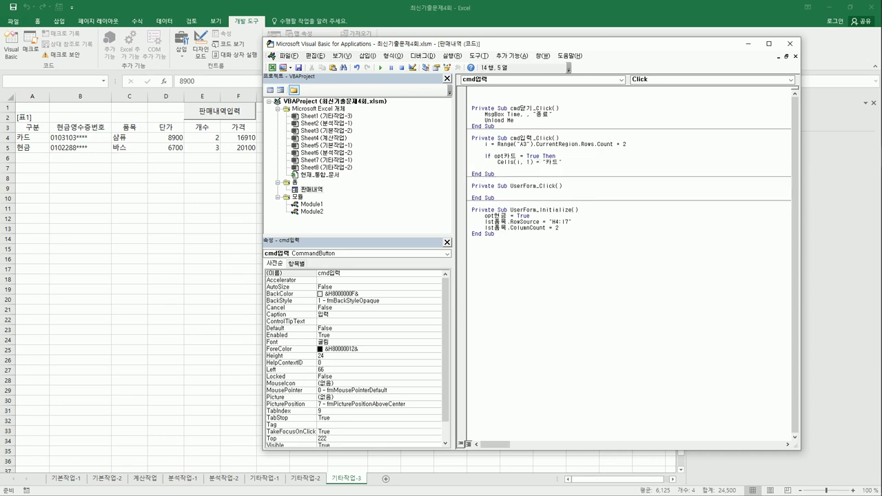
# In cmd입력_Click, add an Else branch that sets Cells(i, 1) to "현금" and close the block with End If.
pyautogui.write('else')
pyautogui.press('Return')
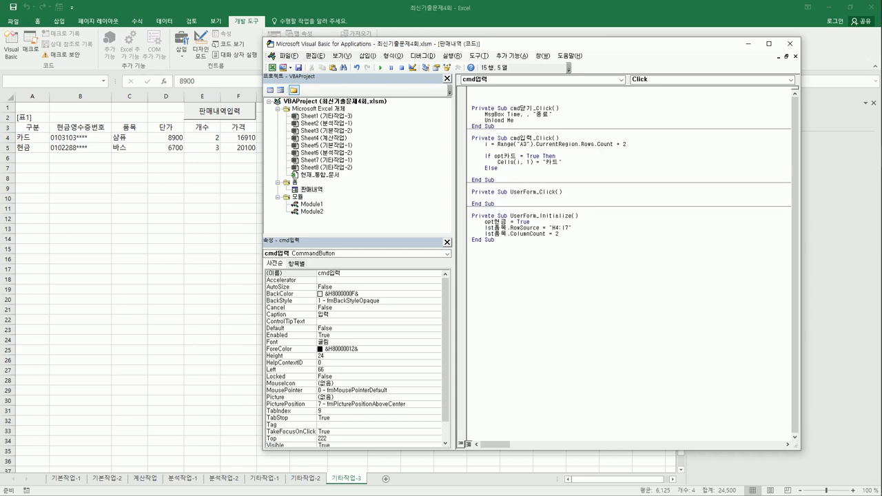
pyautogui.write('cells(i,1')
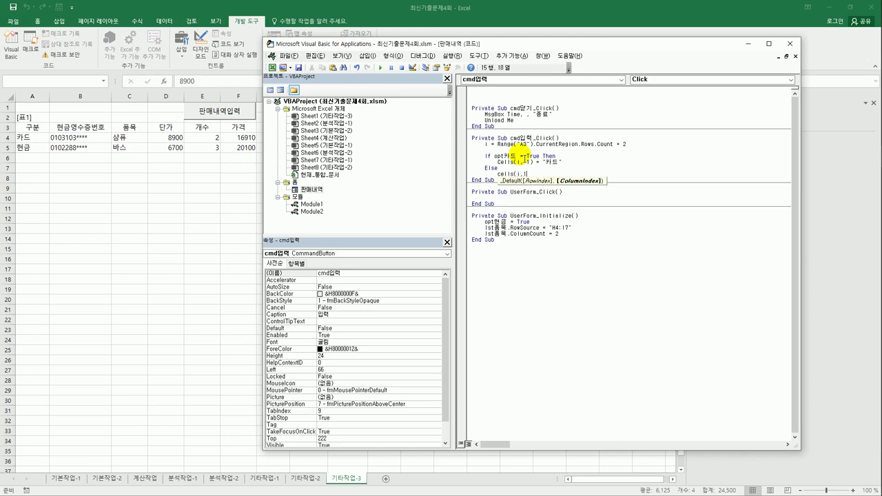
pyautogui.write(') ="현금')
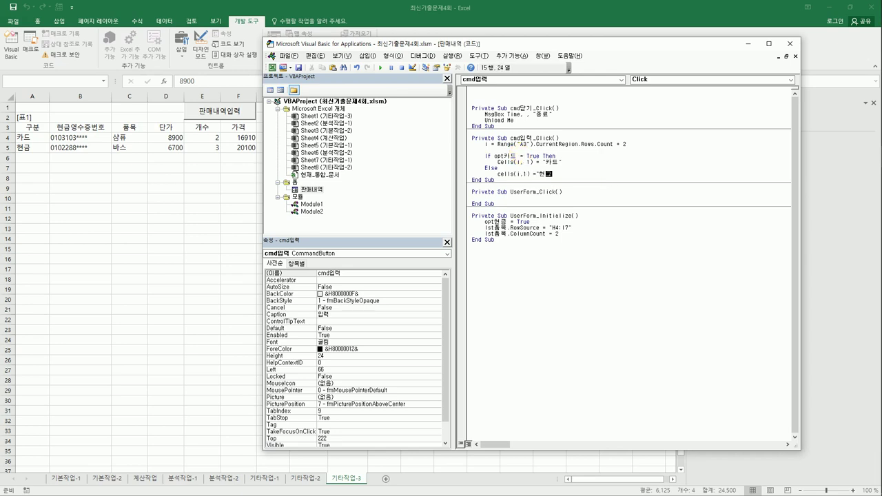
pyautogui.write('"')
pyautogui.press('Return')
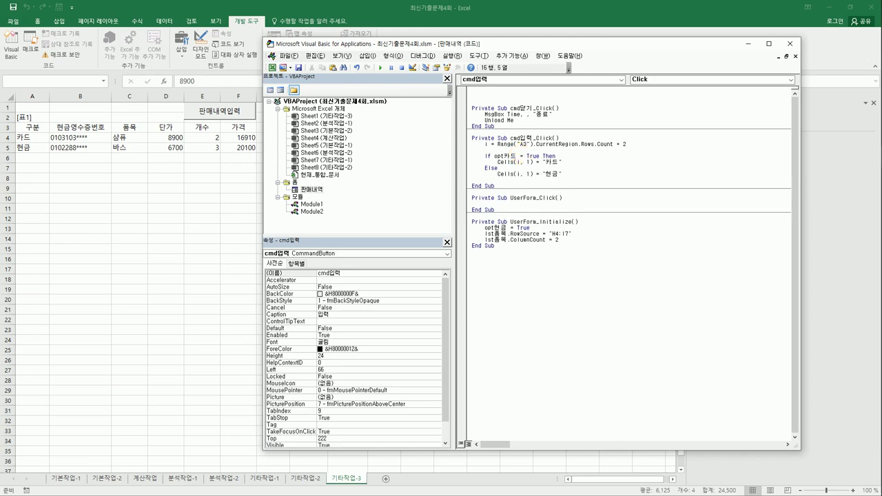
pyautogui.write('End if')
pyautogui.press('Return')
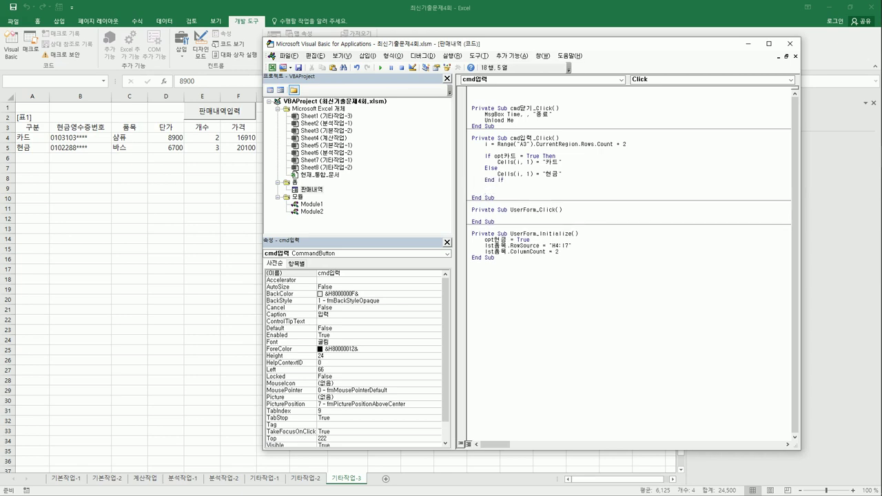
# Below the If block, set Cells(i, 2) to txt현금영수증번호 and Cells(i, 3) to Cells(iRow, 8).
pyautogui.write('cells(i,2)')
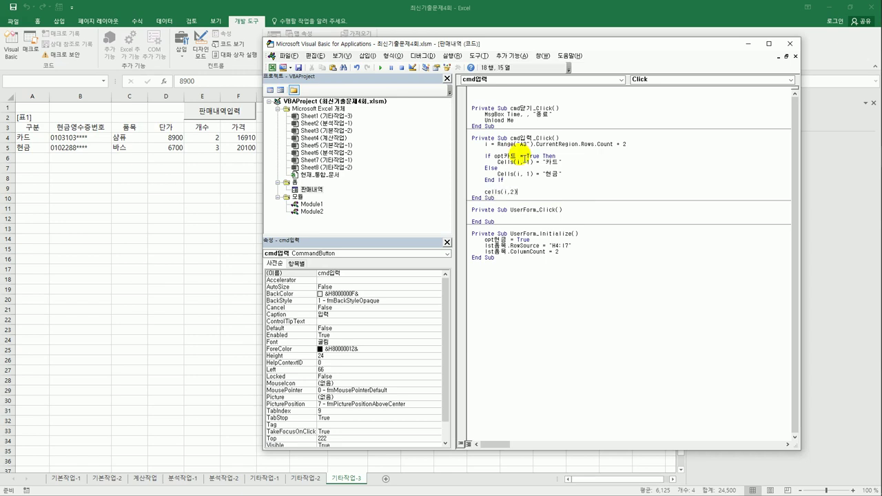
pyautogui.write(' =txt현금영수증번호')
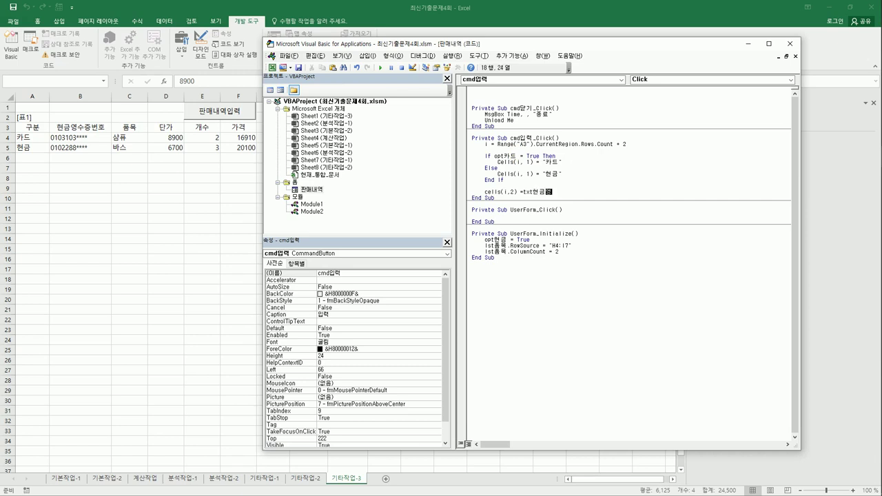
pyautogui.press('Return')
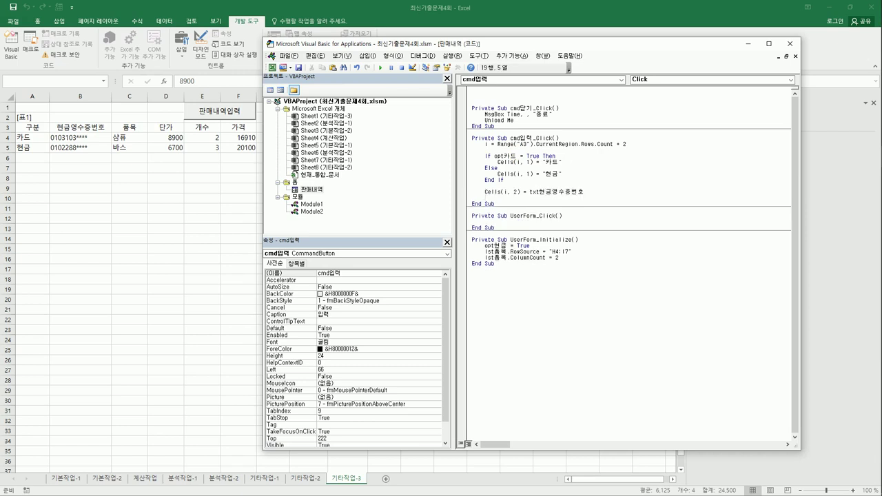
pyautogui.write('cells(')
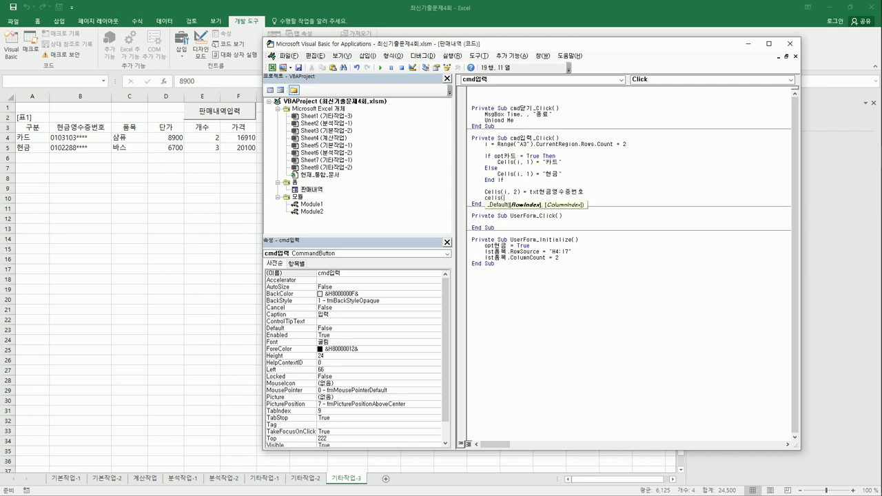
pyautogui.write('i,3) ')
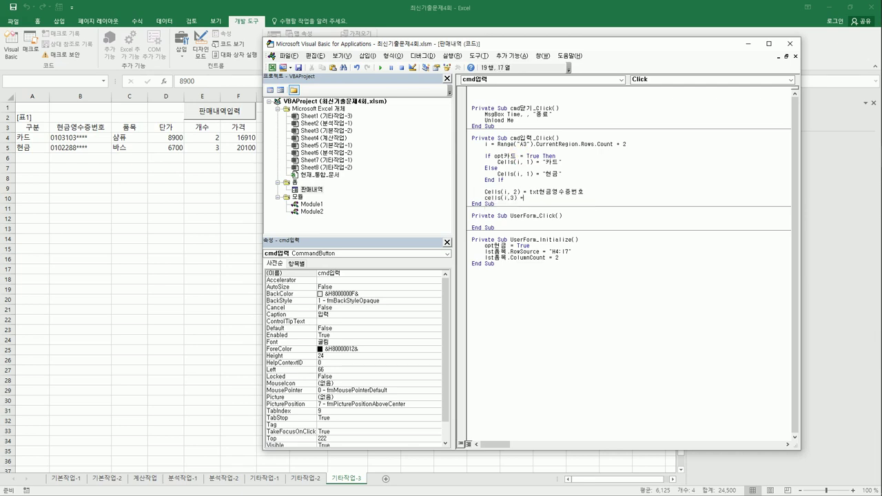
pyautogui.write('= cells(')
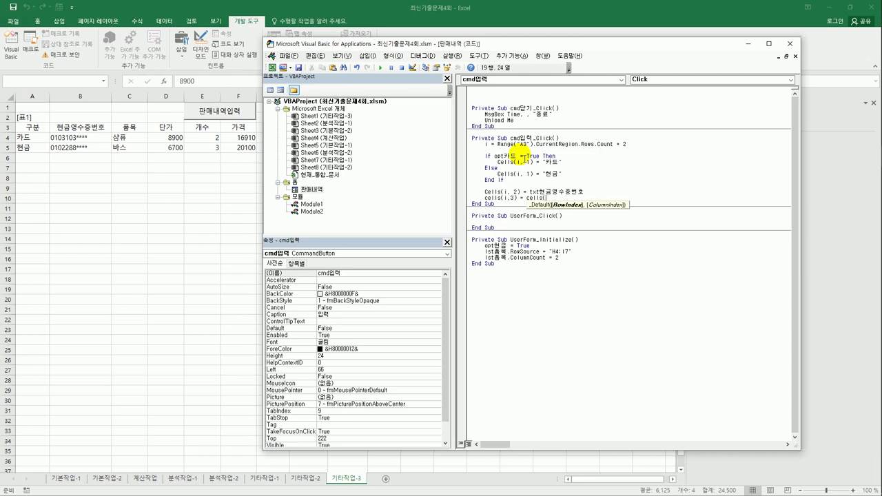
pyautogui.write('iRow, ')
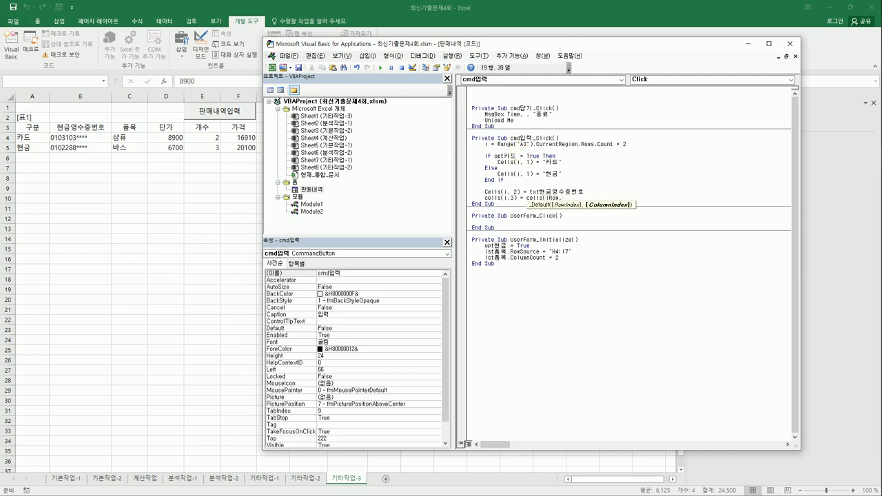
pyautogui.write('8)')
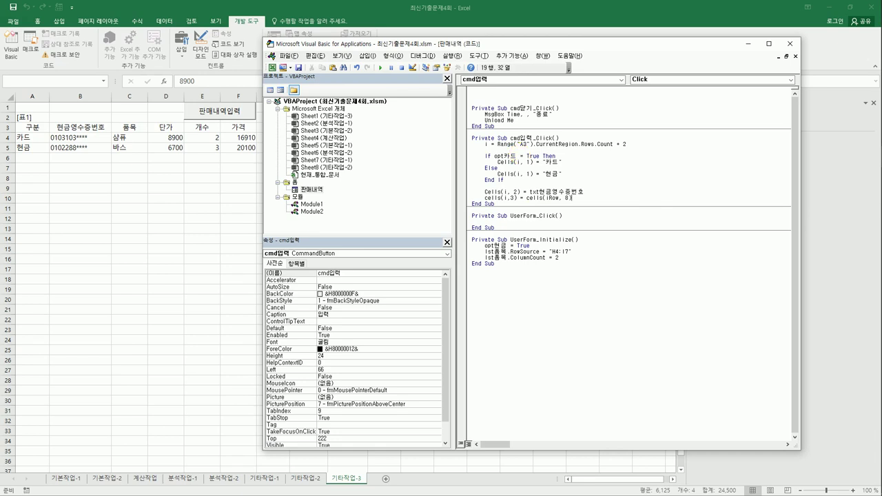
pyautogui.press('Return')
# Duplicate the Cells(i, 3) statement on the line below and change the copy to Cells(i, 4) = Cells(iRow, 9).
pyautogui.hotkey('shift', 'End')
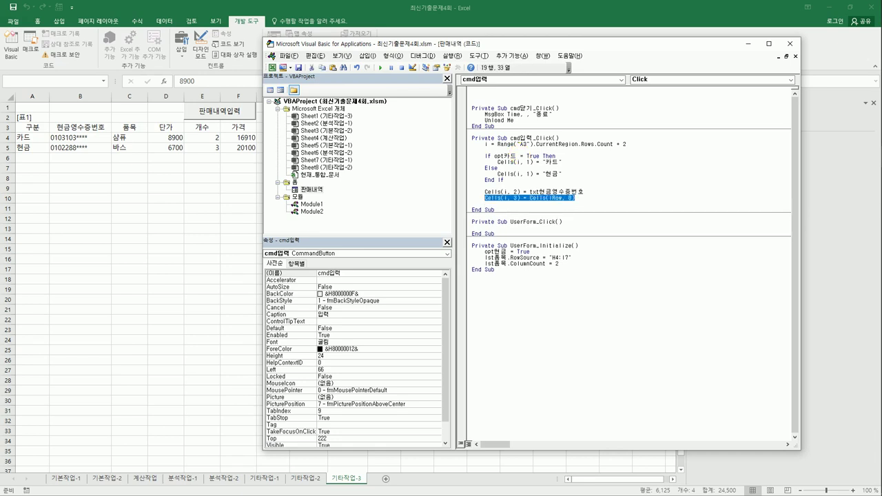
pyautogui.hotkey('ctrl', 'c')
pyautogui.press('Down')
pyautogui.hotkey('ctrl', 'v')
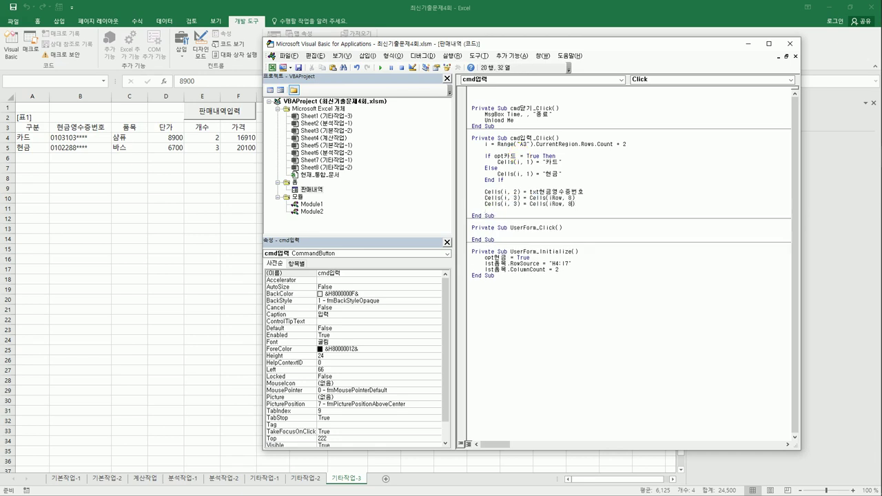
pyautogui.click(559, 204)
pyautogui.click(518, 204)
pyautogui.press('BackSpace')
pyautogui.write('4')
pyautogui.click(571, 204)
pyautogui.press('Delete')
pyautogui.write('9')
pyautogui.press('Return')
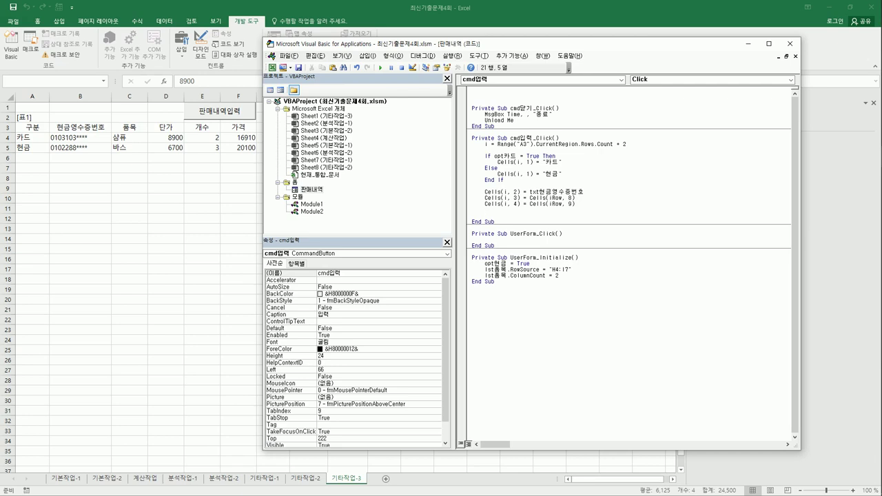
# Paste the copied statement again below and rewrite it as Cells(i, 5) = Val(txt개수).
pyautogui.hotkey('ctrl', 'v')
pyautogui.click(514, 210)
pyautogui.press('Delete')
pyautogui.write('5')
pyautogui.moveTo(529, 209); pyautogui.dragTo(576, 209)
pyautogui.write('요미')
pyautogui.press('BackSpace')
pyautogui.press('BackSpace')
pyautogui.press('BackSpace')
pyautogui.press('Hangul')
pyautogui.write('val(')
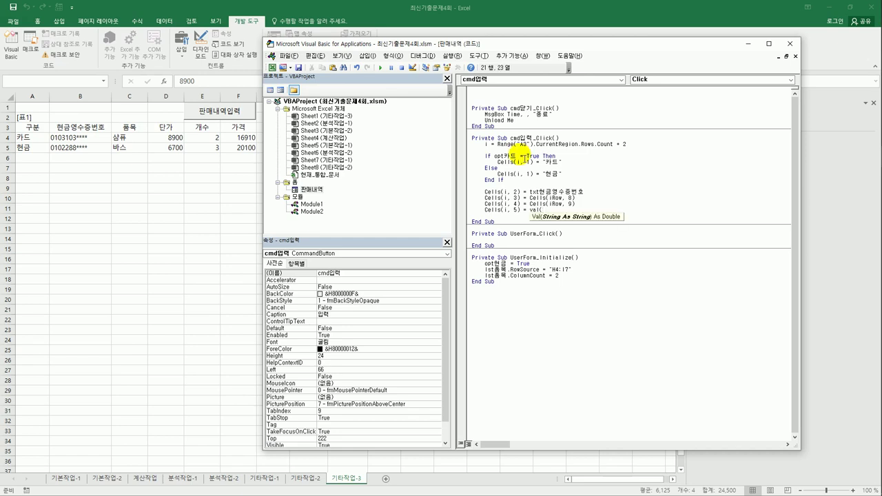
pyautogui.write('ㅅ')
pyautogui.press('BackSpace')
pyautogui.write('txt개수)')
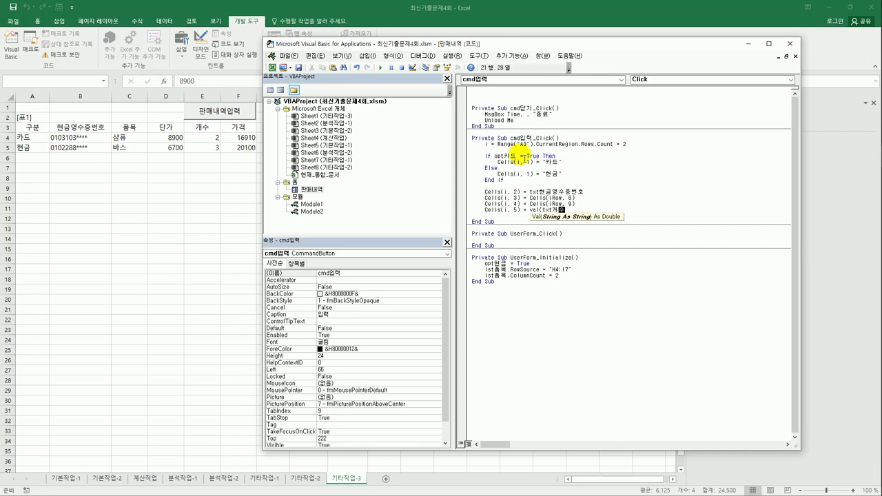
pyautogui.press('Return')
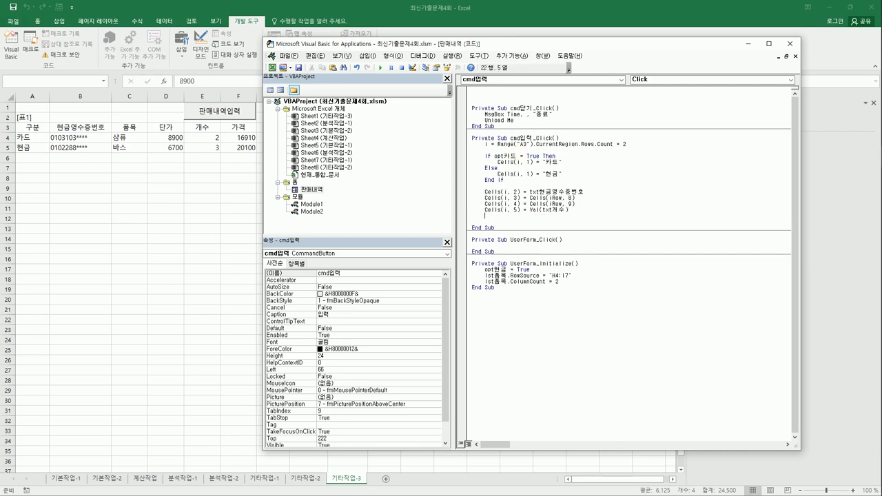
# Add a second If condition for opt카드 = True containing Cells(i, 6) = Cells(i, 5) + Cells(i, 4) + 0.93.
pyautogui.press('Return')
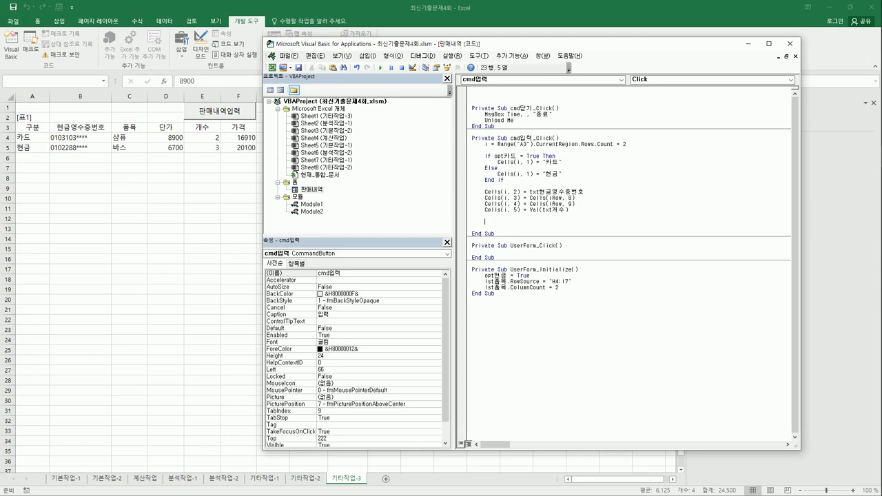
pyautogui.write('if p')
pyautogui.write('opt')
pyautogui.write('카드 ')
pyautogui.write('=ㅅ')
pyautogui.write(' True Then')
pyautogui.press('Return')
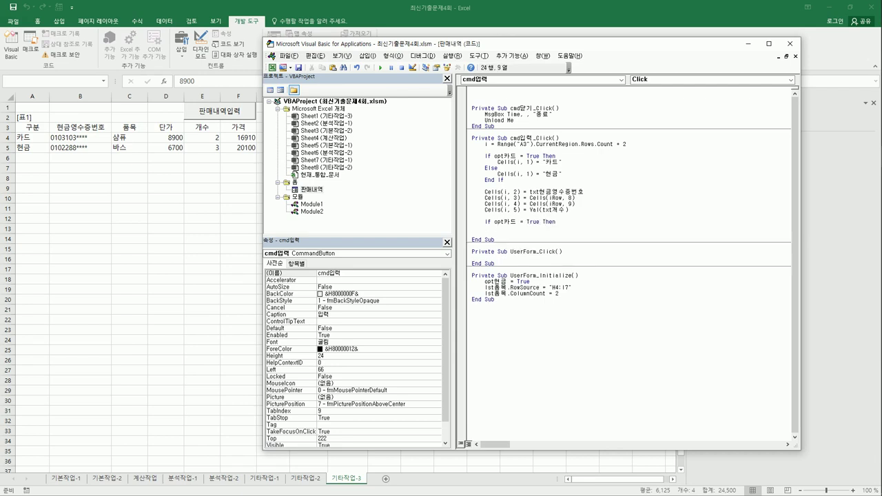
pyautogui.write('cells(i,6')
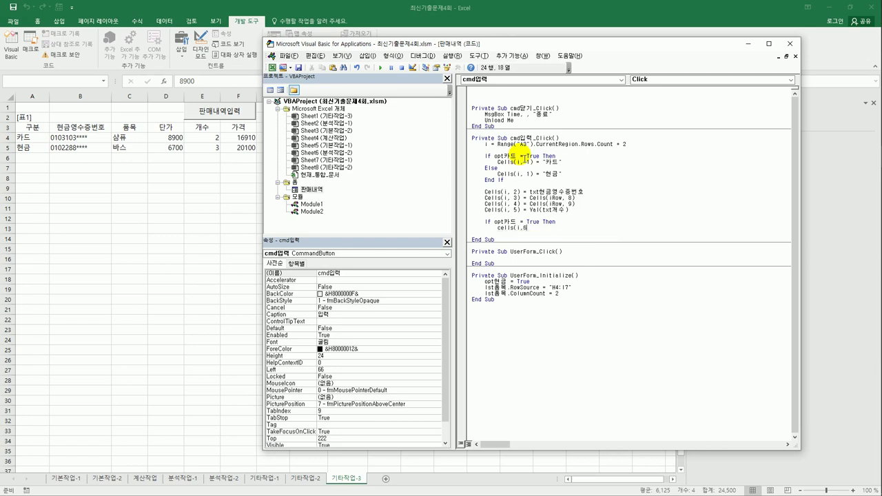
pyautogui.write(') = cells(i,5')
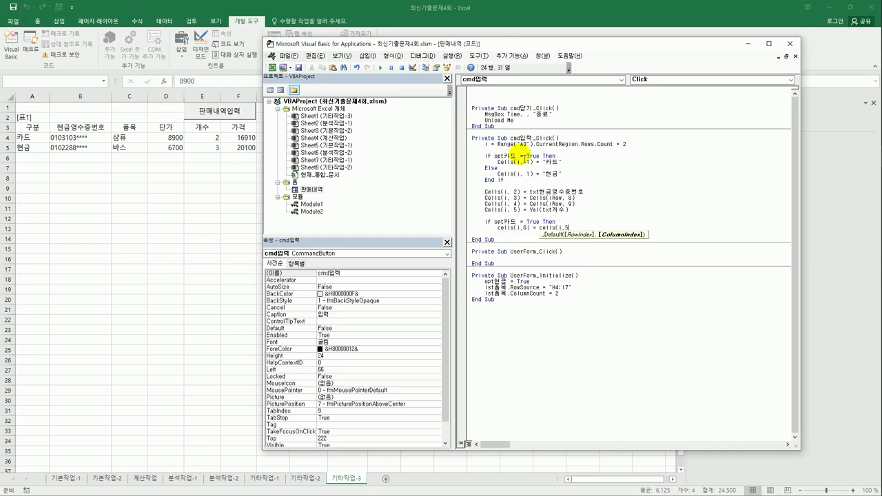
pyautogui.write(') + cells(')
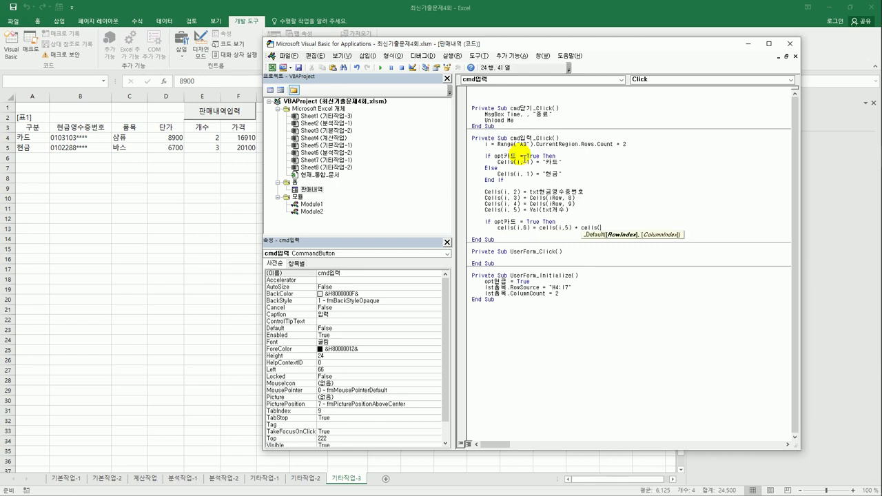
pyautogui.write('i')
pyautogui.write(',')
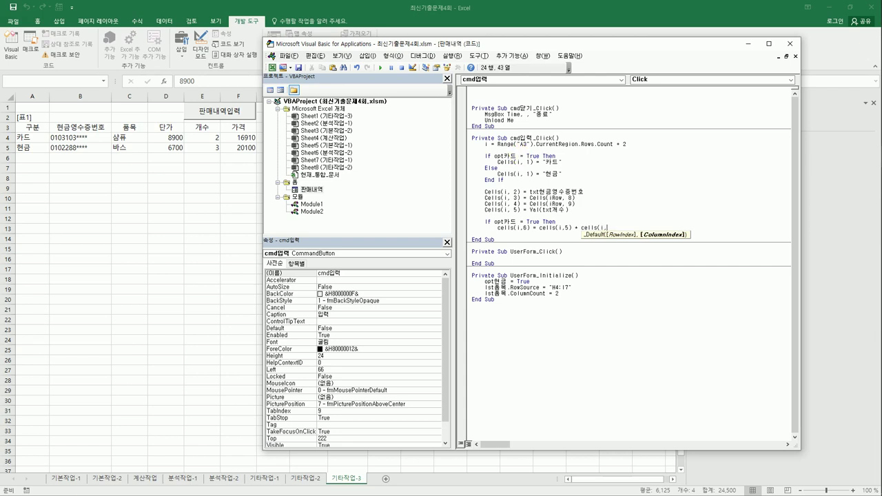
pyautogui.write('4) + ')
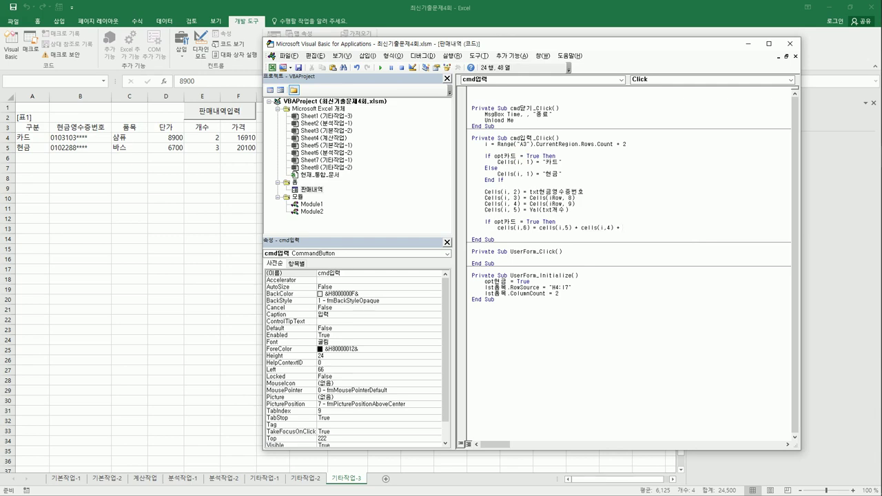
pyautogui.write('0.93')
pyautogui.press('Return')
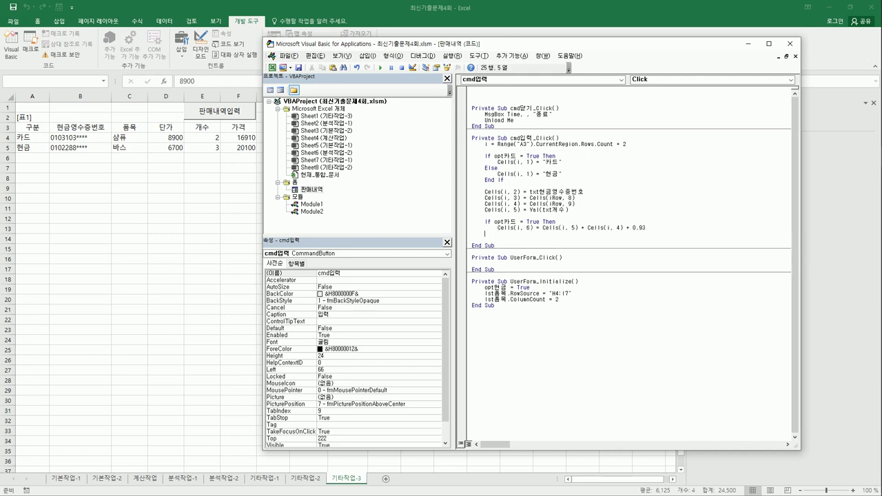
# Add an Else branch with a copy of the Cells(i, 6) statement without the 0.93 term, and close the block with End If.
pyautogui.write('Else')
pyautogui.press('Return')
pyautogui.press('Up')
pyautogui.press('Up')
pyautogui.hotkey('shift', 'End')
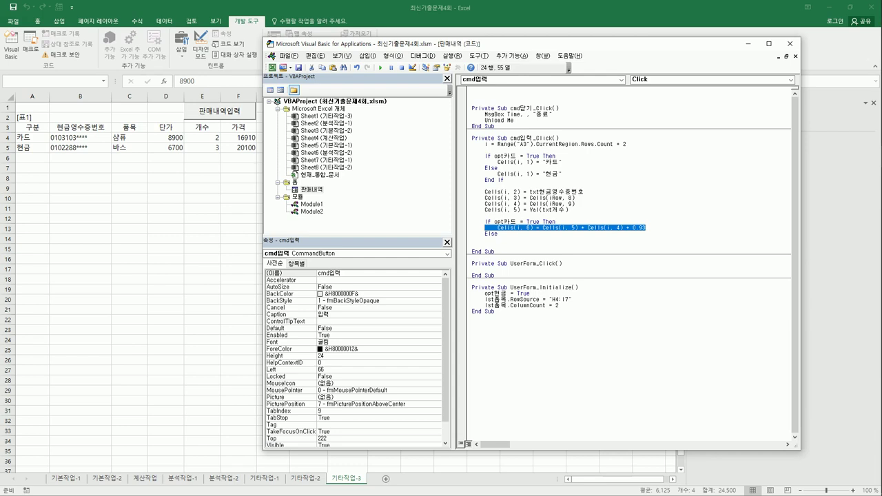
pyautogui.hotkey('ctrl', 'c')
pyautogui.press('Down')
pyautogui.press('Down')
pyautogui.hotkey('ctrl', 'v')
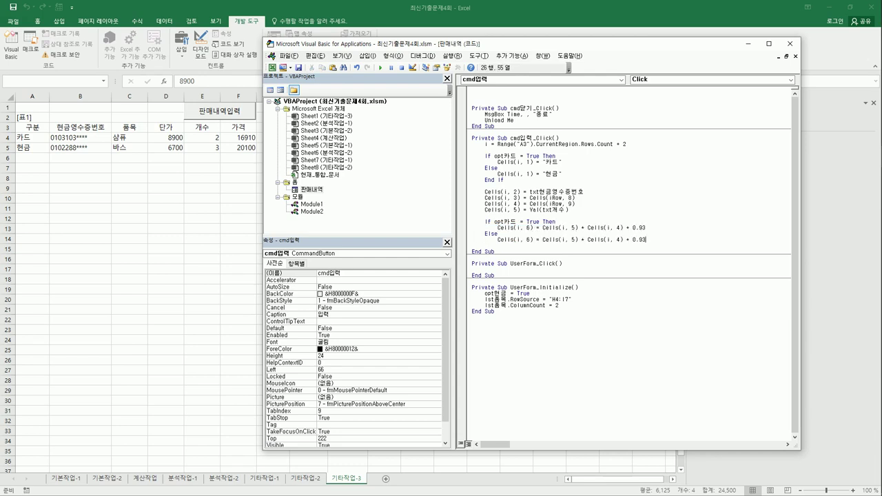
pyautogui.hotkey('shift', 'Left')
pyautogui.press('BackSpace')
pyautogui.press('BackSpace')
pyautogui.press('BackSpace')
pyautogui.press('BackSpace')
pyautogui.press('BackSpace')
pyautogui.press('BackSpace')
pyautogui.press('BackSpace')
pyautogui.press('Return')
pyautogui.press('BackSpace')
pyautogui.write('end if')
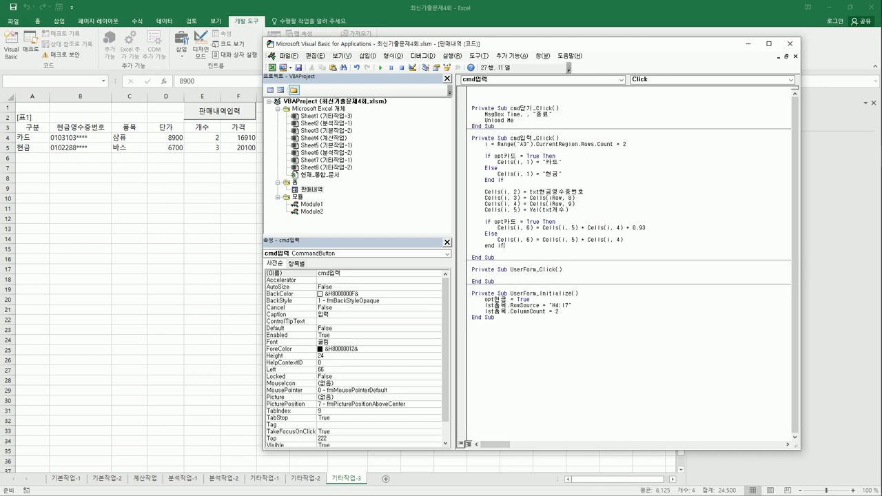
pyautogui.press('Return')
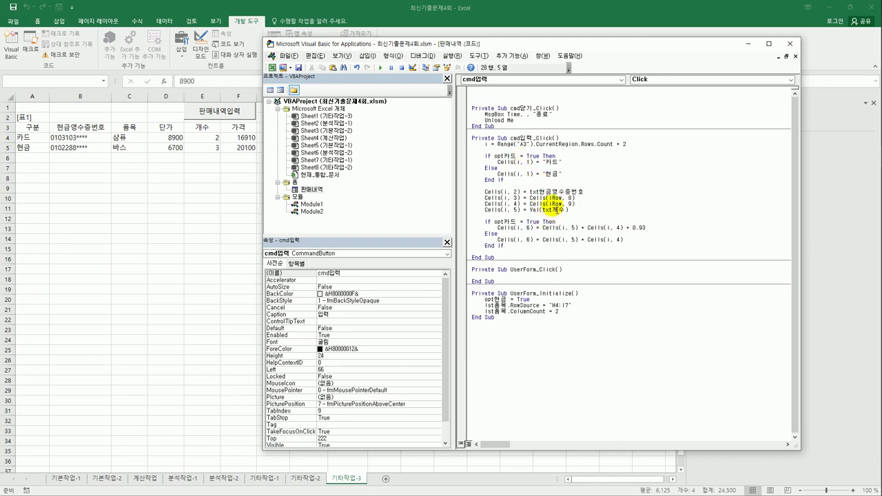
# Try to submit a 현금 sale through the 판매내역 form with a masked cash receipt number, item 샴푸 and 개수 1.
pyautogui.click(789, 44)
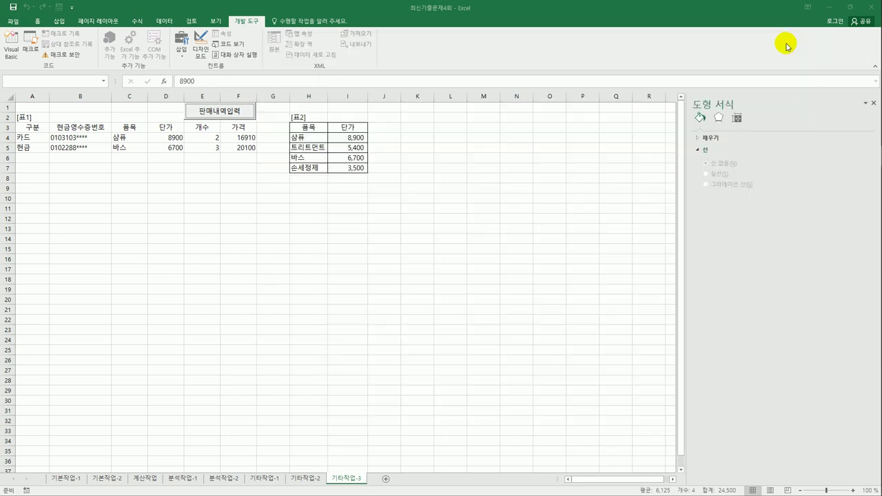
pyautogui.click(232, 112)
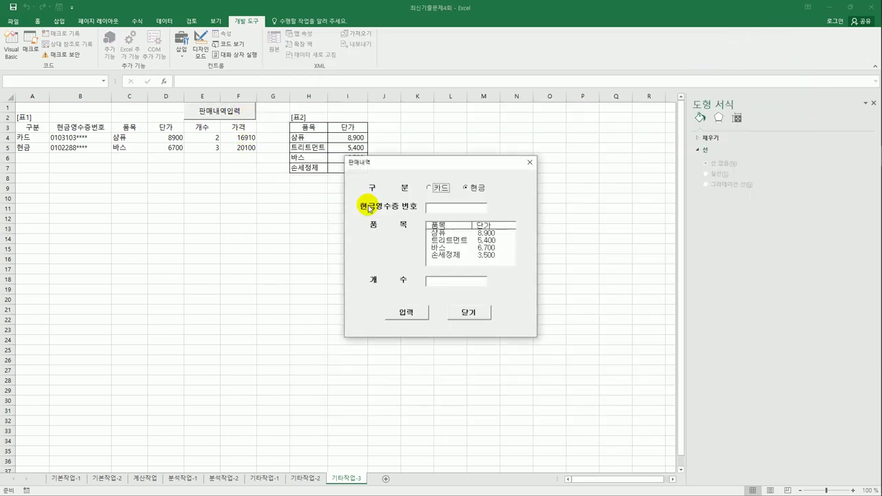
pyautogui.click(439, 187)
pyautogui.click(447, 210)
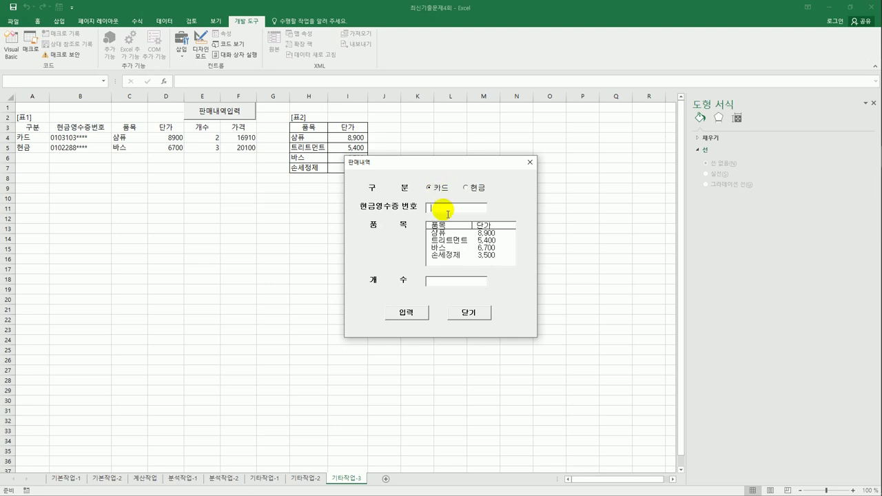
pyautogui.write('0101002***')
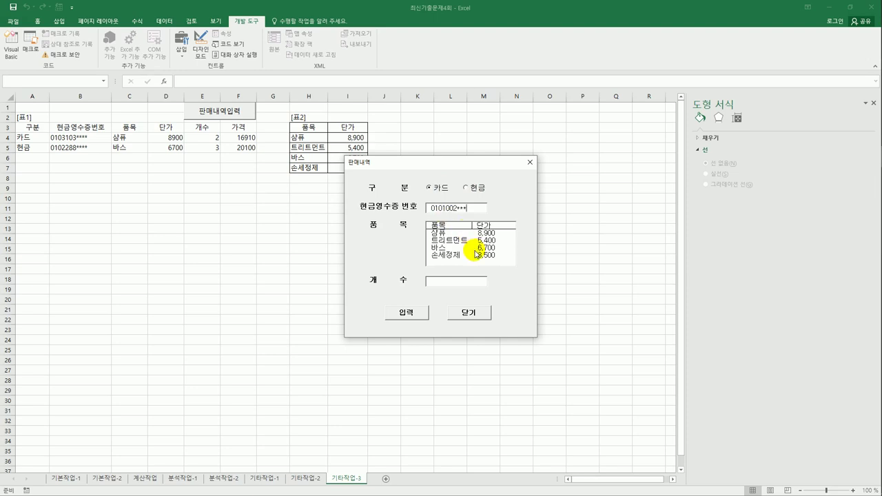
pyautogui.click(474, 233)
pyautogui.click(460, 282)
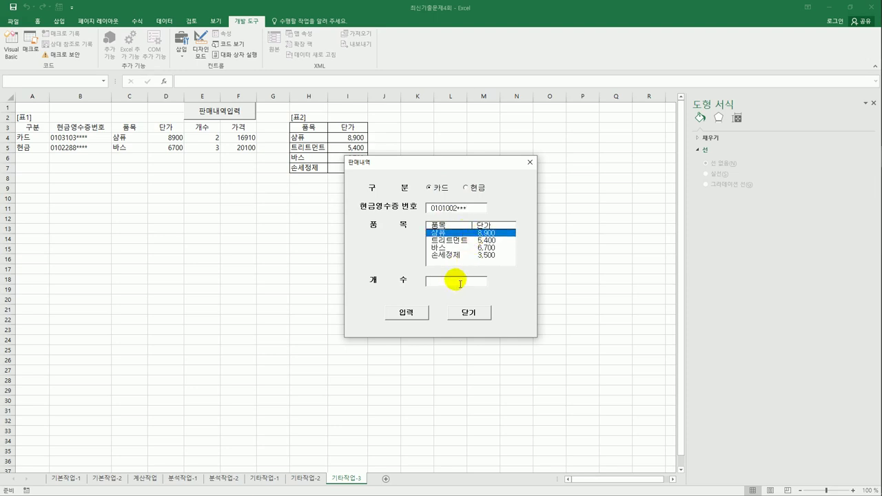
pyautogui.write('1')
pyautogui.click(467, 187)
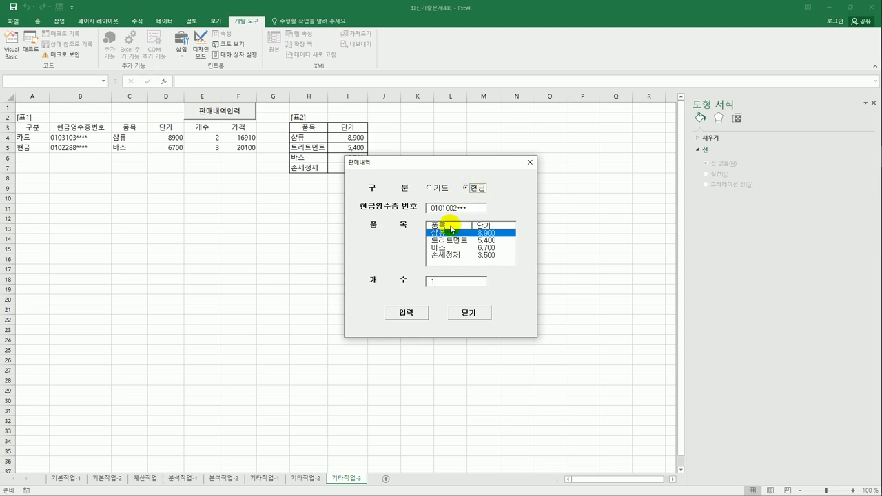
pyautogui.click(414, 313)
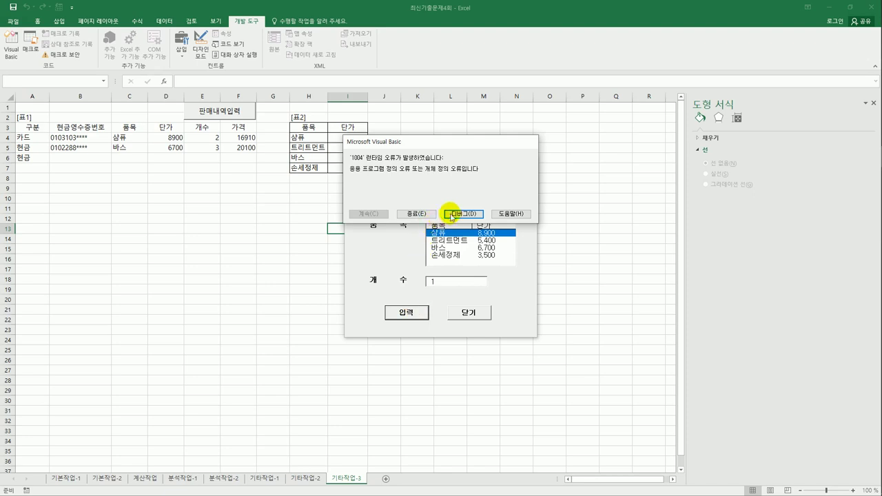
# Debug the runtime error to inspect the failing statement in cmd입력_Click, and reset the paused macro.
pyautogui.click(458, 215)
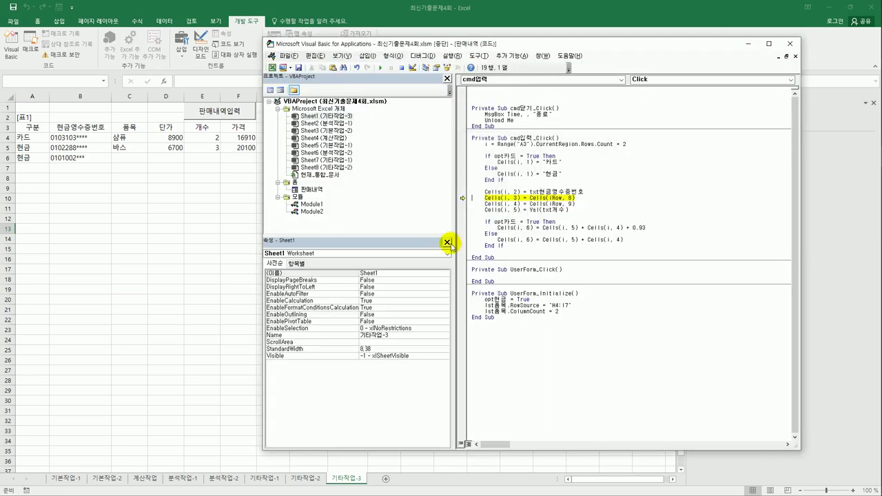
pyautogui.click(581, 200)
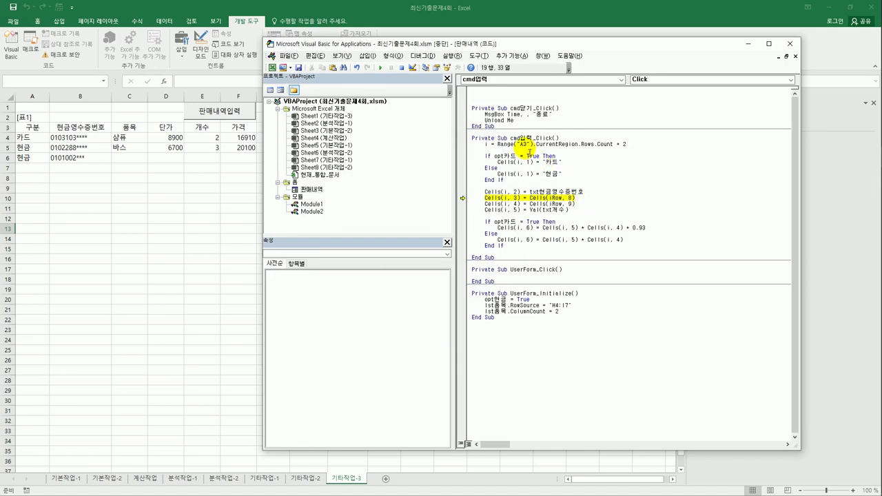
pyautogui.click(402, 67)
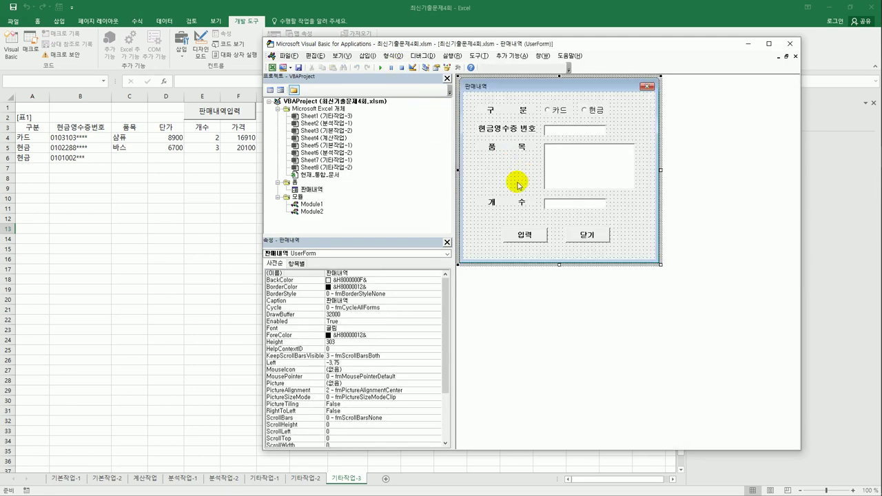
# In the 입력 button's click procedure, add iRow = lst품목.ListIndex + 4 below the line that assigns i.
pyautogui.doubleClick(525, 234)
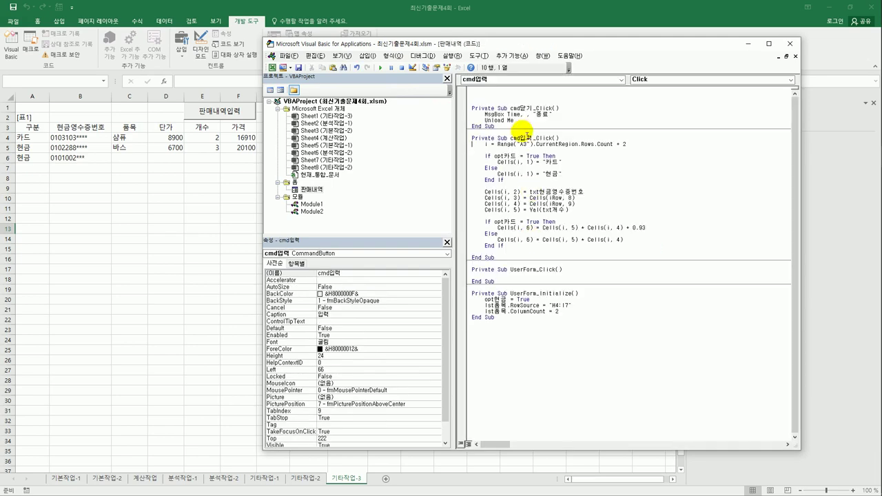
pyautogui.click(651, 145)
pyautogui.press('Return')
pyautogui.press('Return')
pyautogui.write('i')
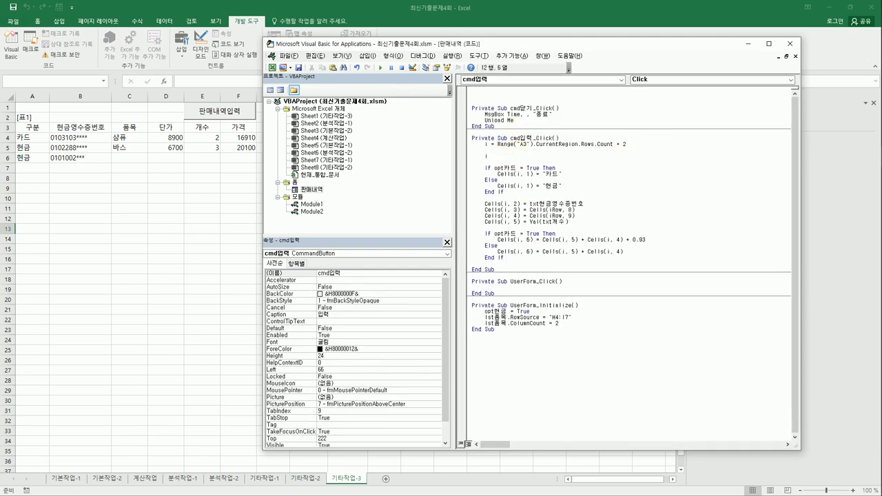
pyautogui.write('Row = lst품목.')
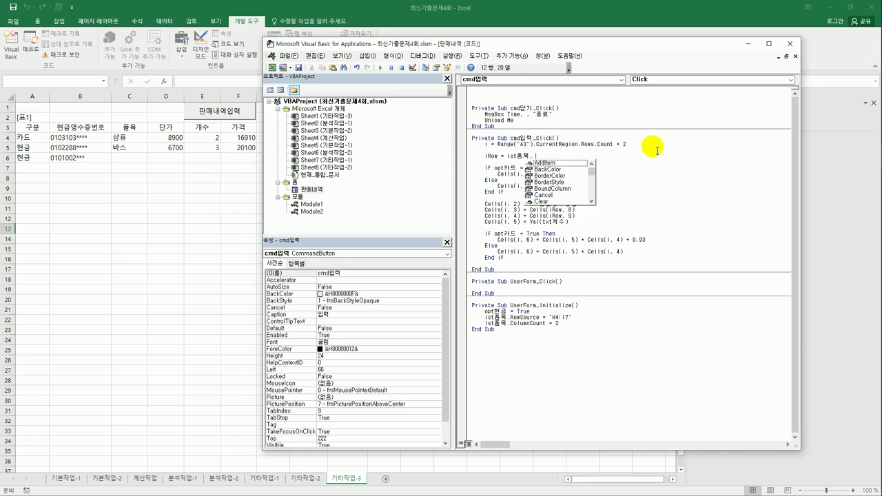
pyautogui.write('lst품목.L')
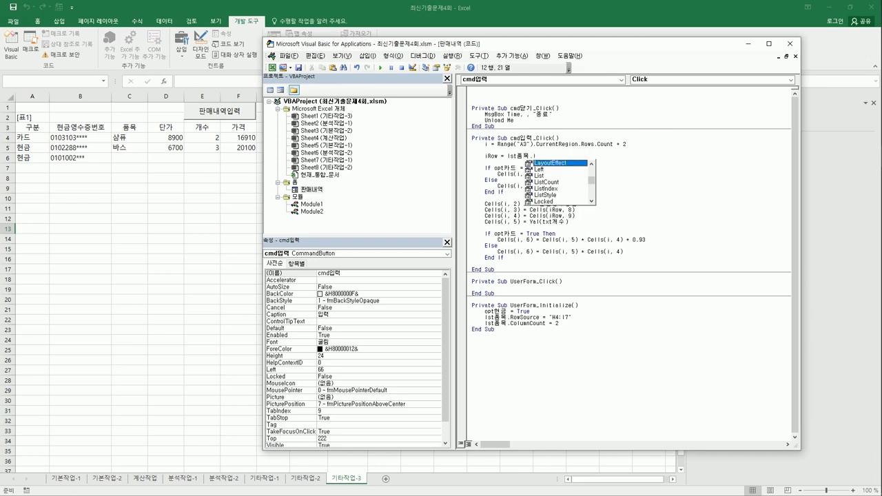
pyautogui.write('istIndex + 4')
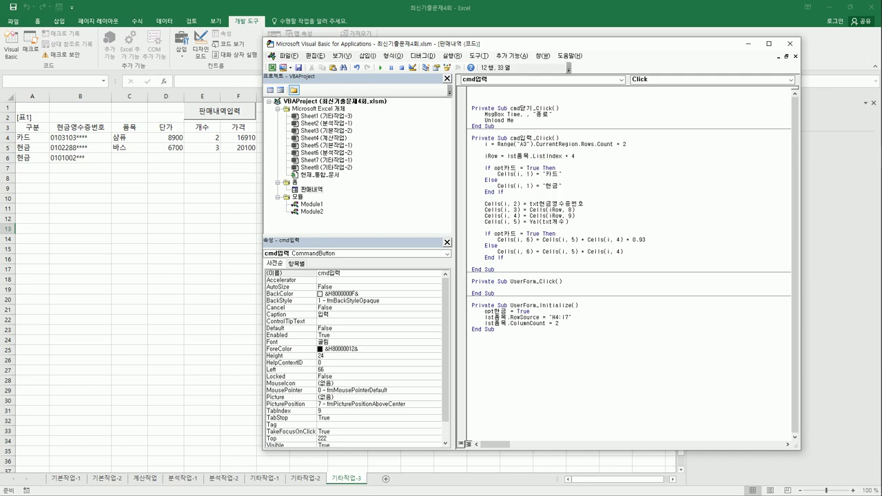
pyautogui.click(485, 162)
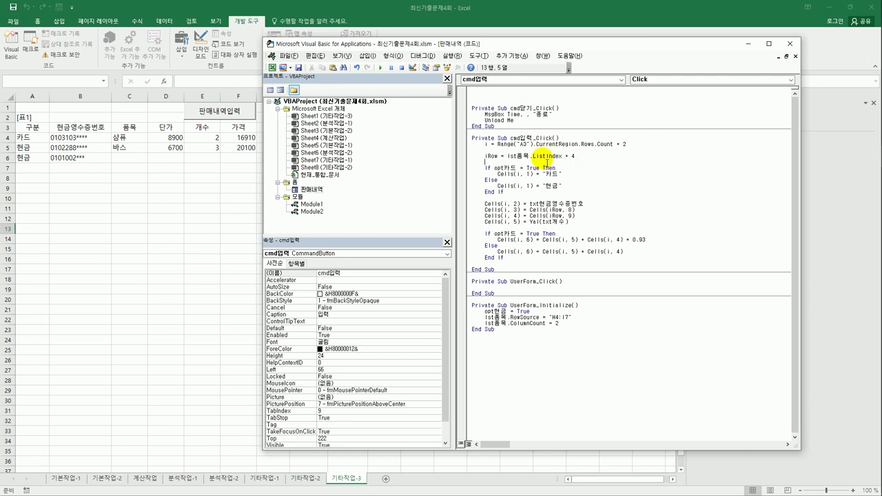
# Return to the 기타작업-3 worksheet and clear the incomplete record in A6:F6.
pyautogui.click(789, 43)
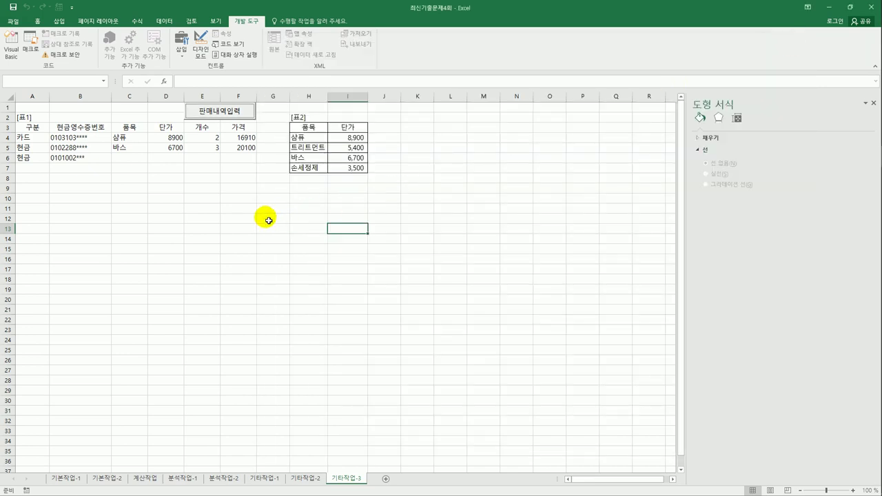
pyautogui.click(34, 160)
pyautogui.moveTo(162, 162); pyautogui.dragTo(244, 157)
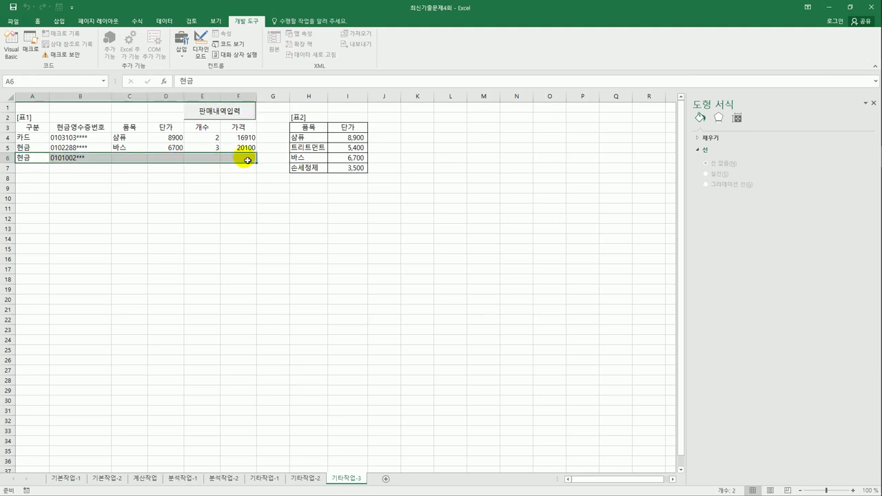
pyautogui.press('Delete')
pyautogui.click(296, 221)
# Submit a 현금 sale through the 판매내역 form with a masked cash receipt number, item 샴푸 and 개수 1.
pyautogui.click(231, 111)
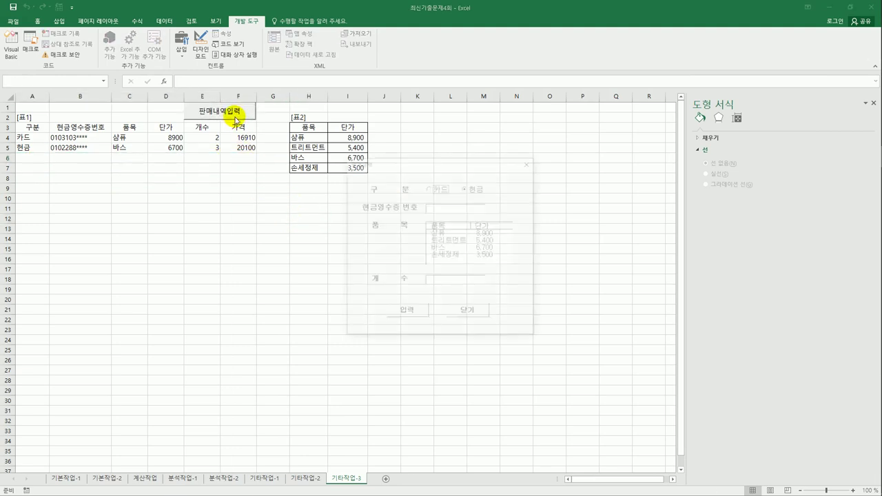
pyautogui.click(457, 207)
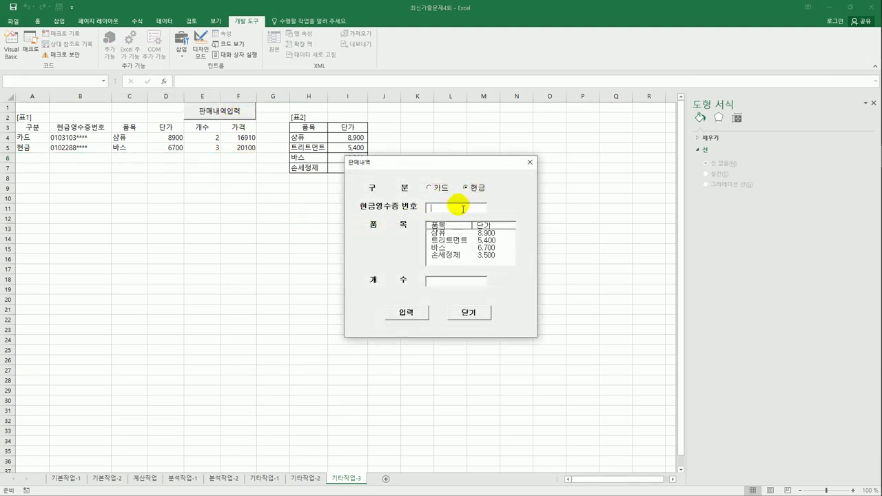
pyautogui.write('01000000*')
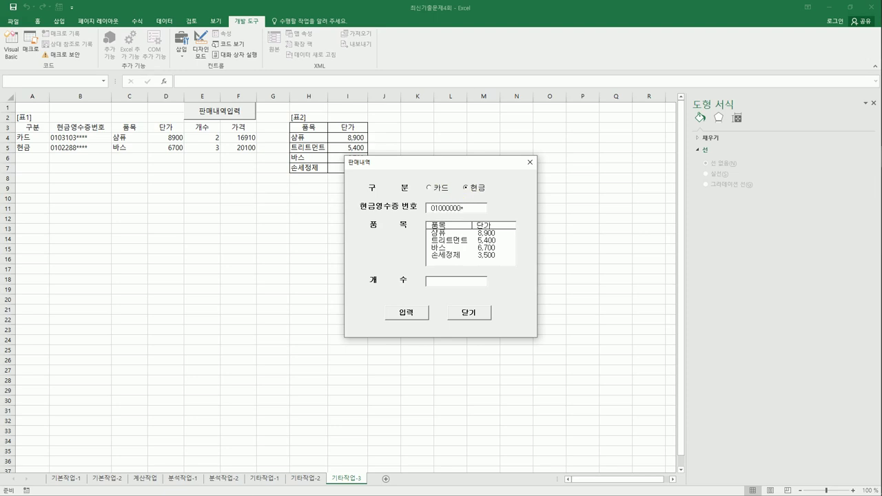
pyautogui.click(471, 232)
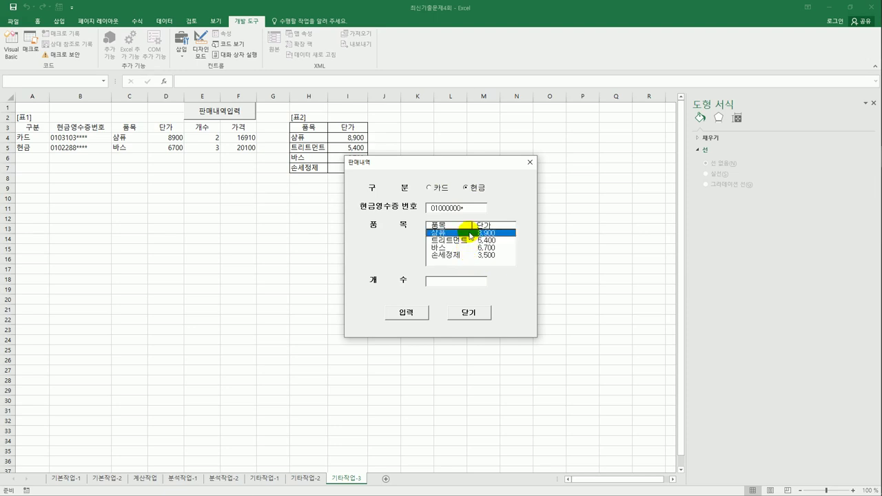
pyautogui.write('1')
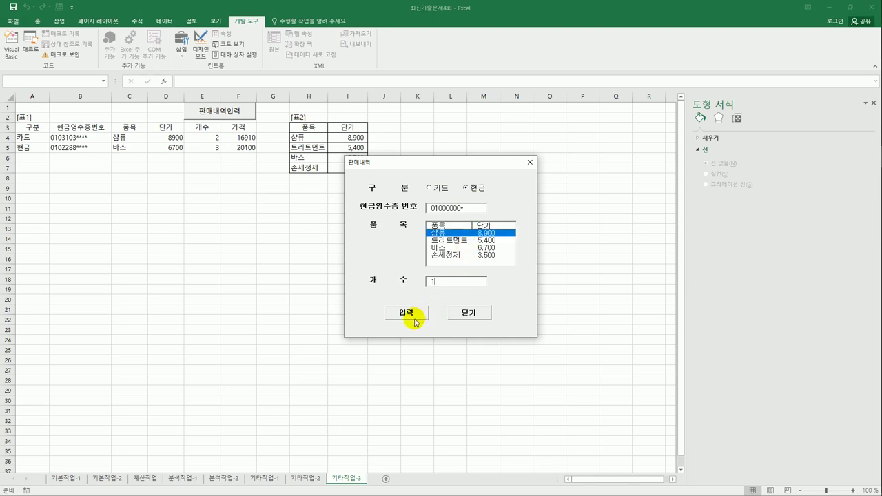
pyautogui.click(406, 313)
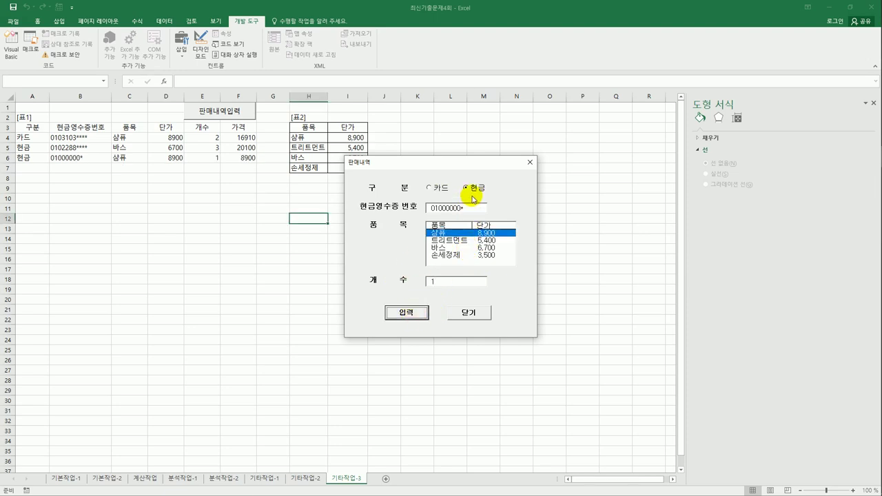
# Submit the 샴푸 sale again with 개수 2, first as 현금 and again as 카드.
pyautogui.doubleClick(429, 281)
pyautogui.write('2')
pyautogui.click(412, 314)
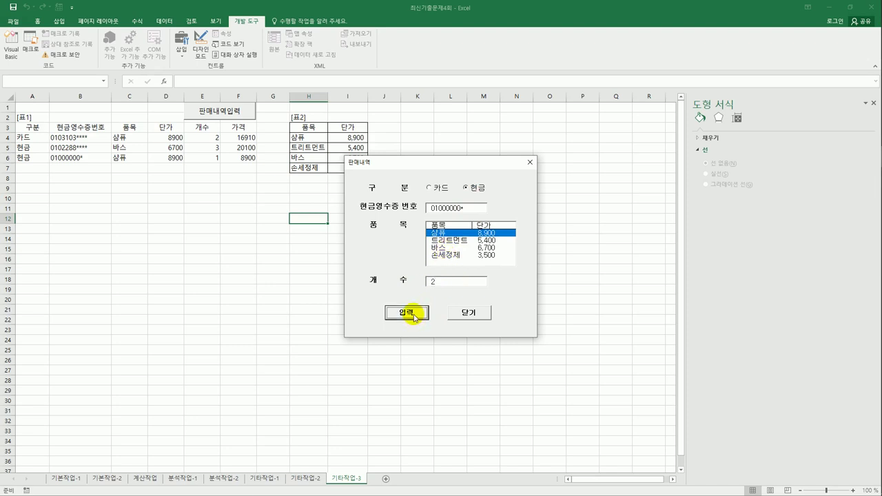
pyautogui.click(436, 192)
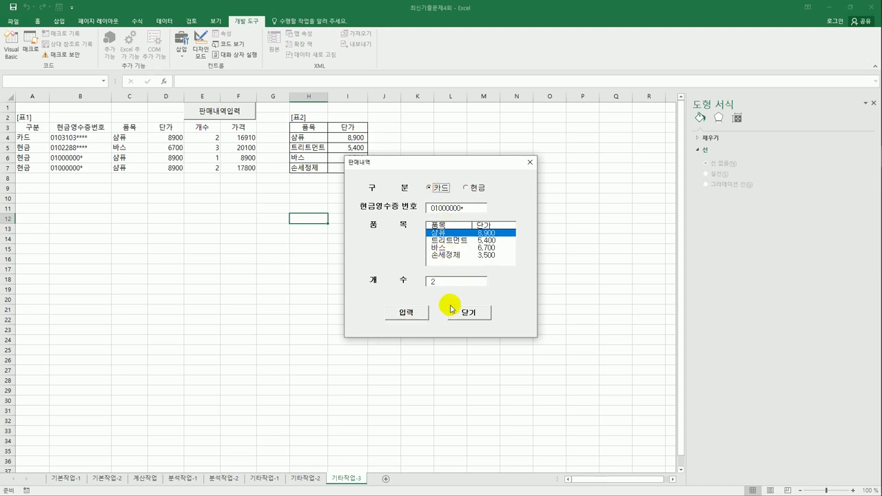
pyautogui.click(407, 313)
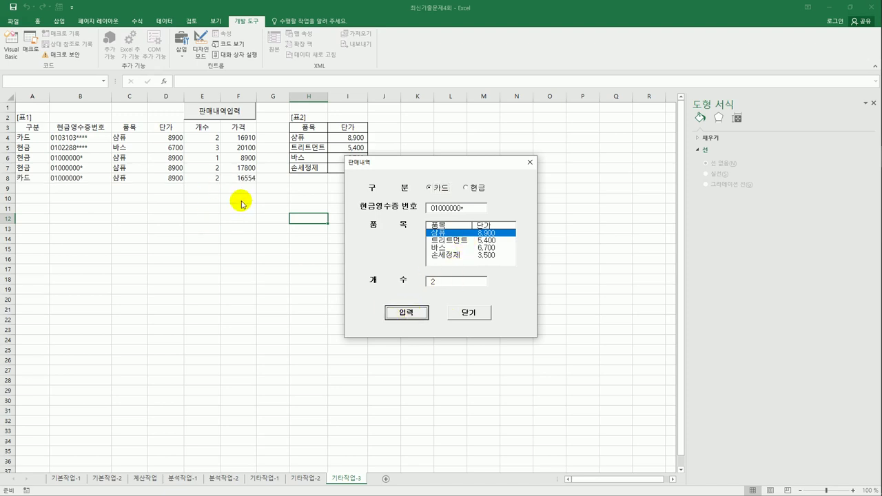
# Close the 판매내역 form with its 닫기 command and dismiss the 종료 message.
pyautogui.click(471, 310)
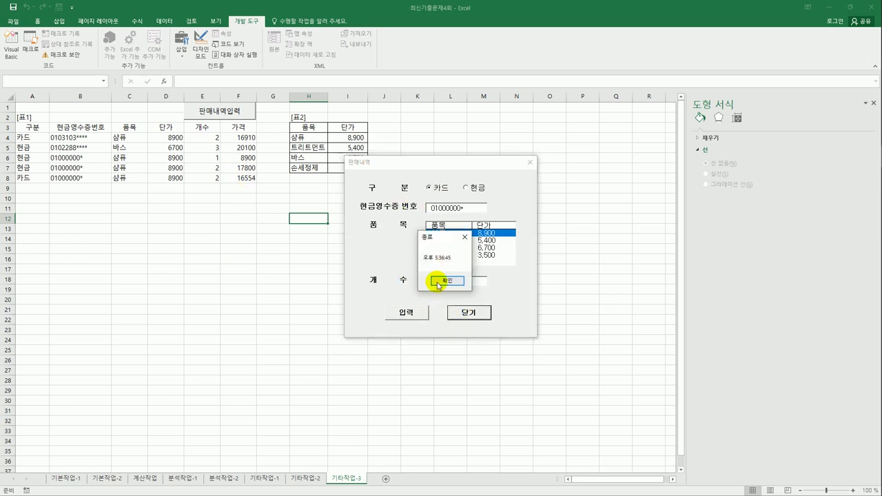
pyautogui.click(437, 283)
pyautogui.click(470, 281)
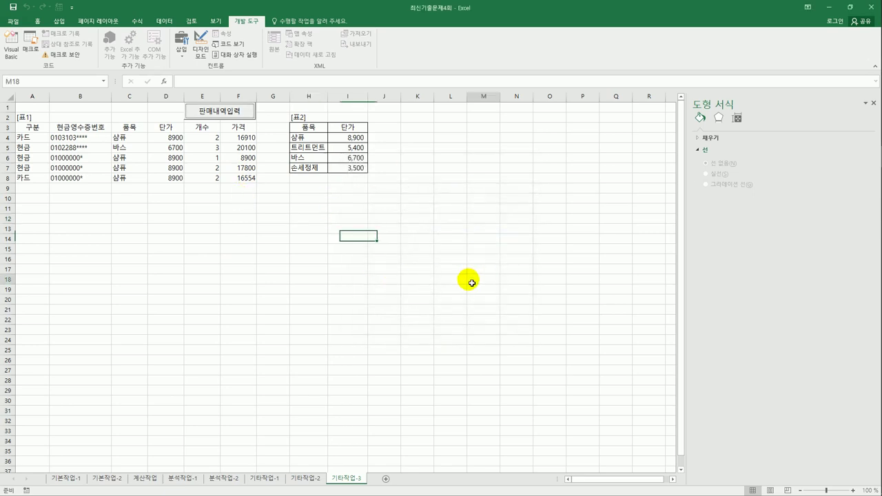